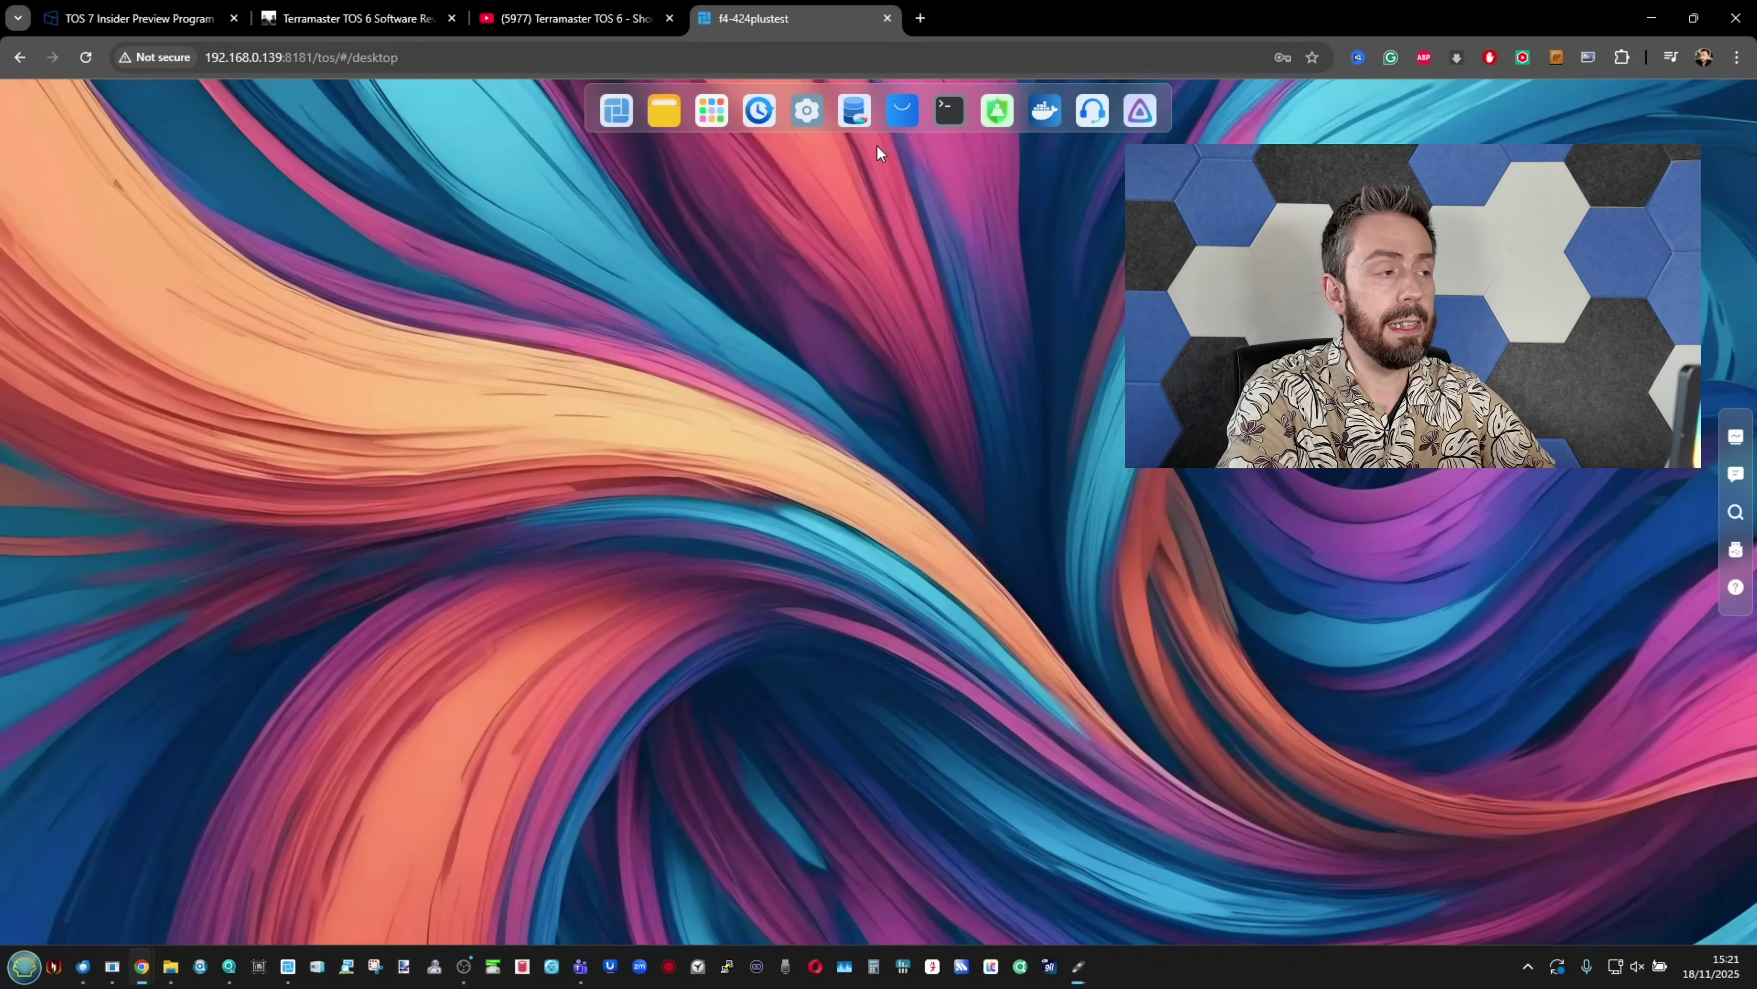
# Step: Bring up the TOS 7 Insider Preview Program post and zoom the page out to see more
pyautogui.click(139, 17)
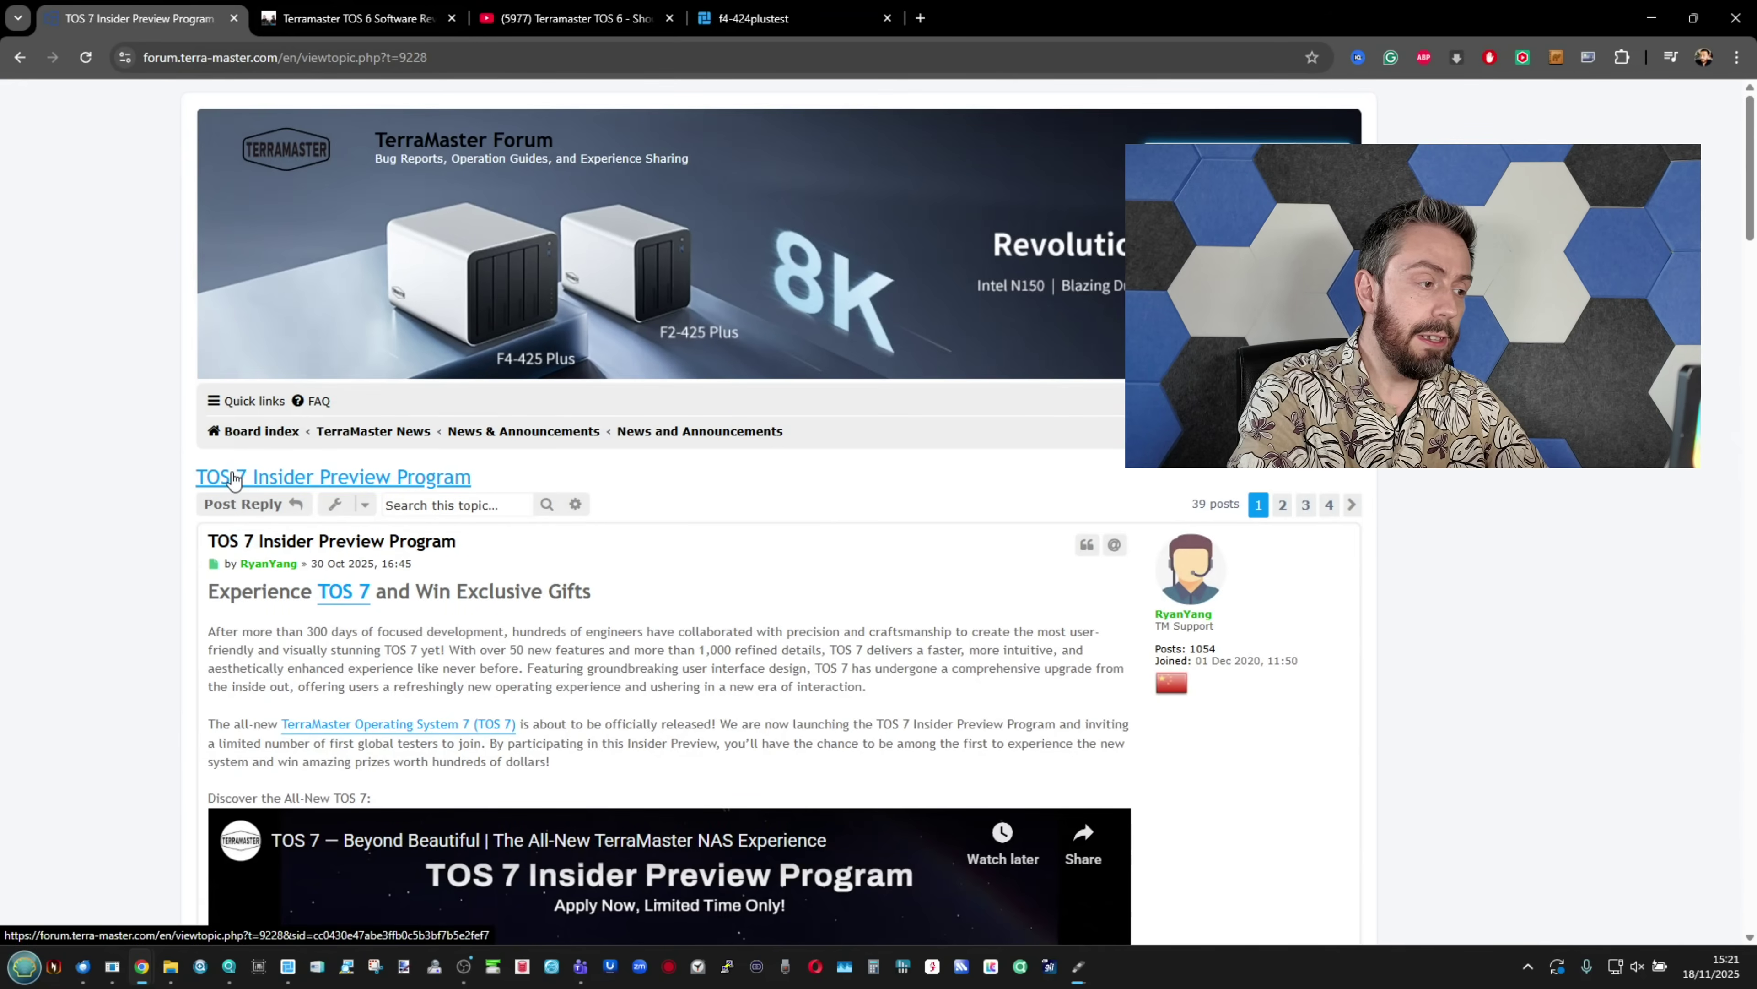
pyautogui.scroll(5, 196, 471)
pyautogui.scroll(-2, 195, 447)
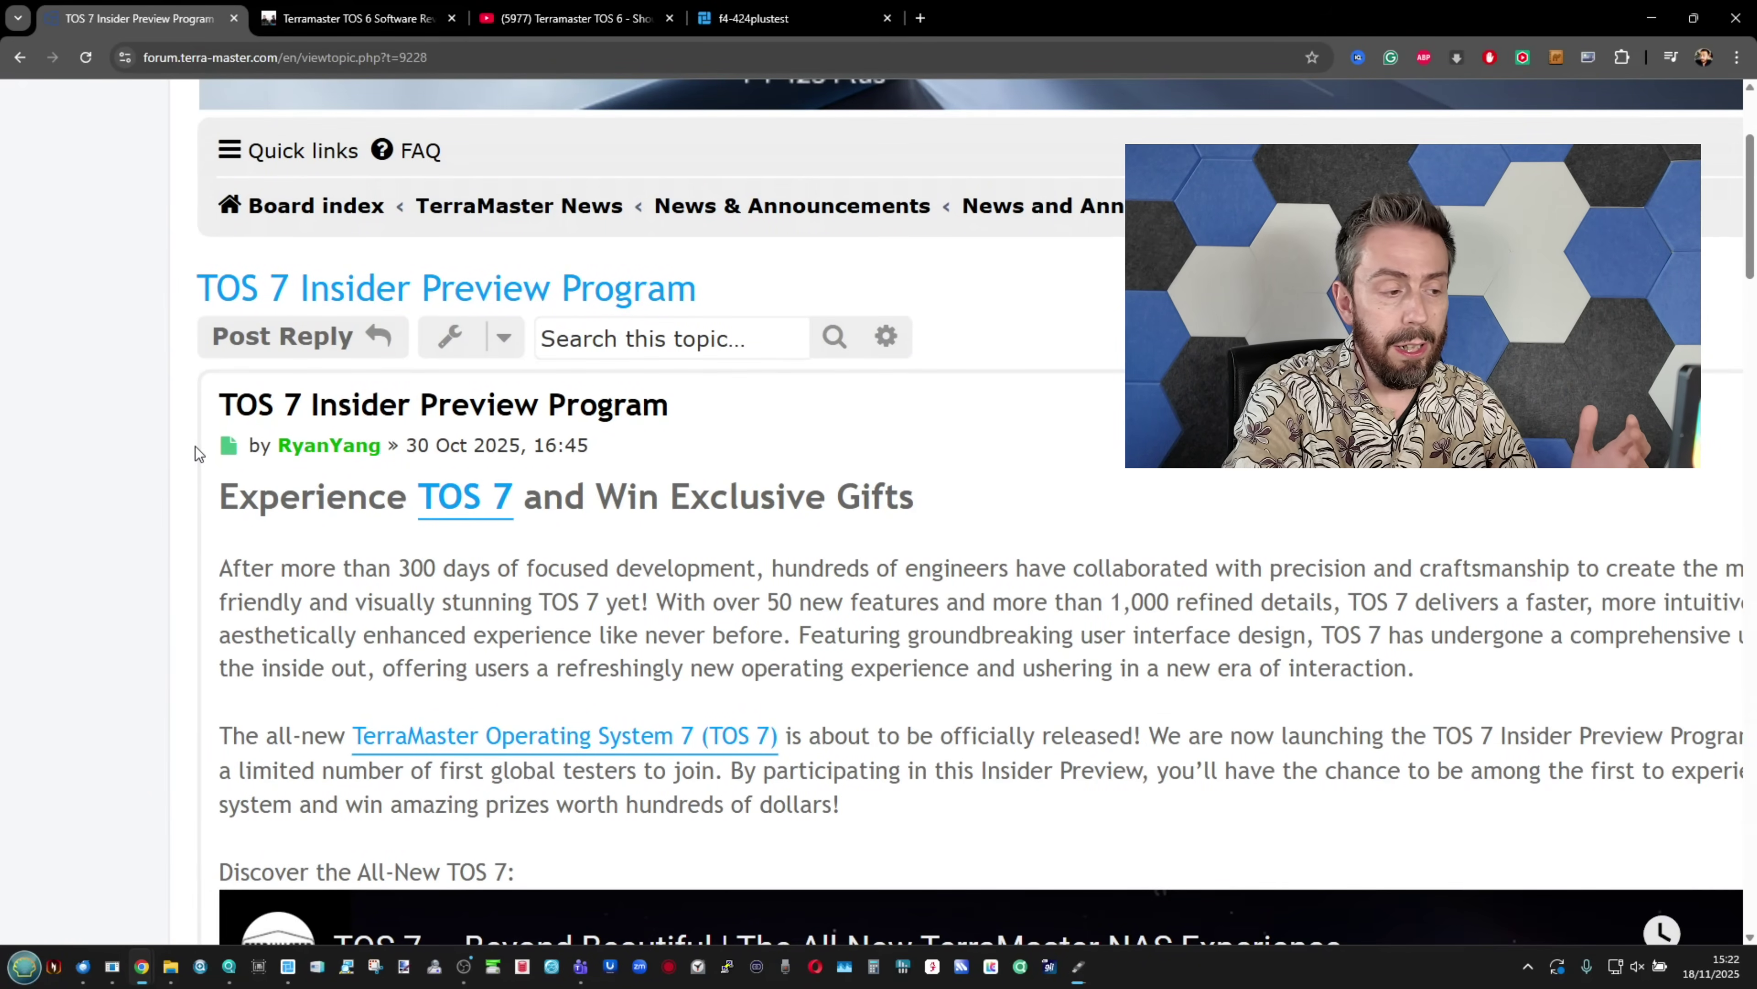
pyautogui.scroll(-2, 195, 447)
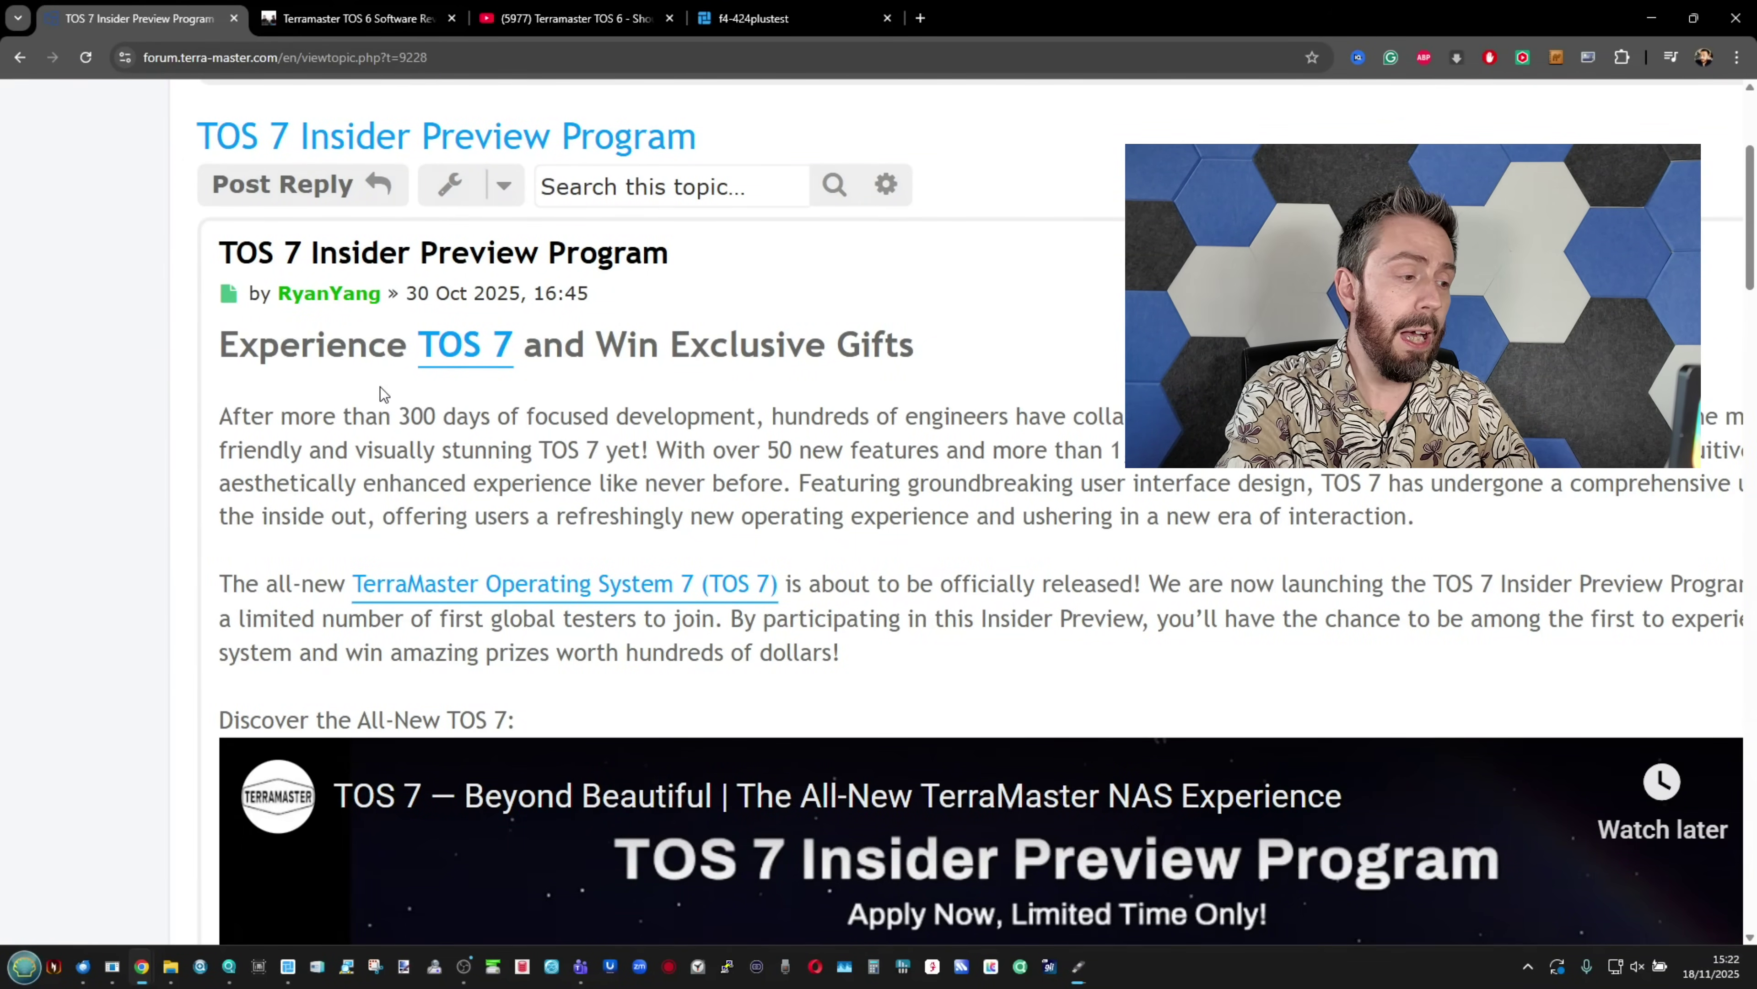
pyautogui.hotkey('ctrl', '-')
pyautogui.hotkey('ctrl', '-')
# Step: Read the post down through its prizes section, then move to the TOS 6 review article
pyautogui.scroll(-3, 380, 386)
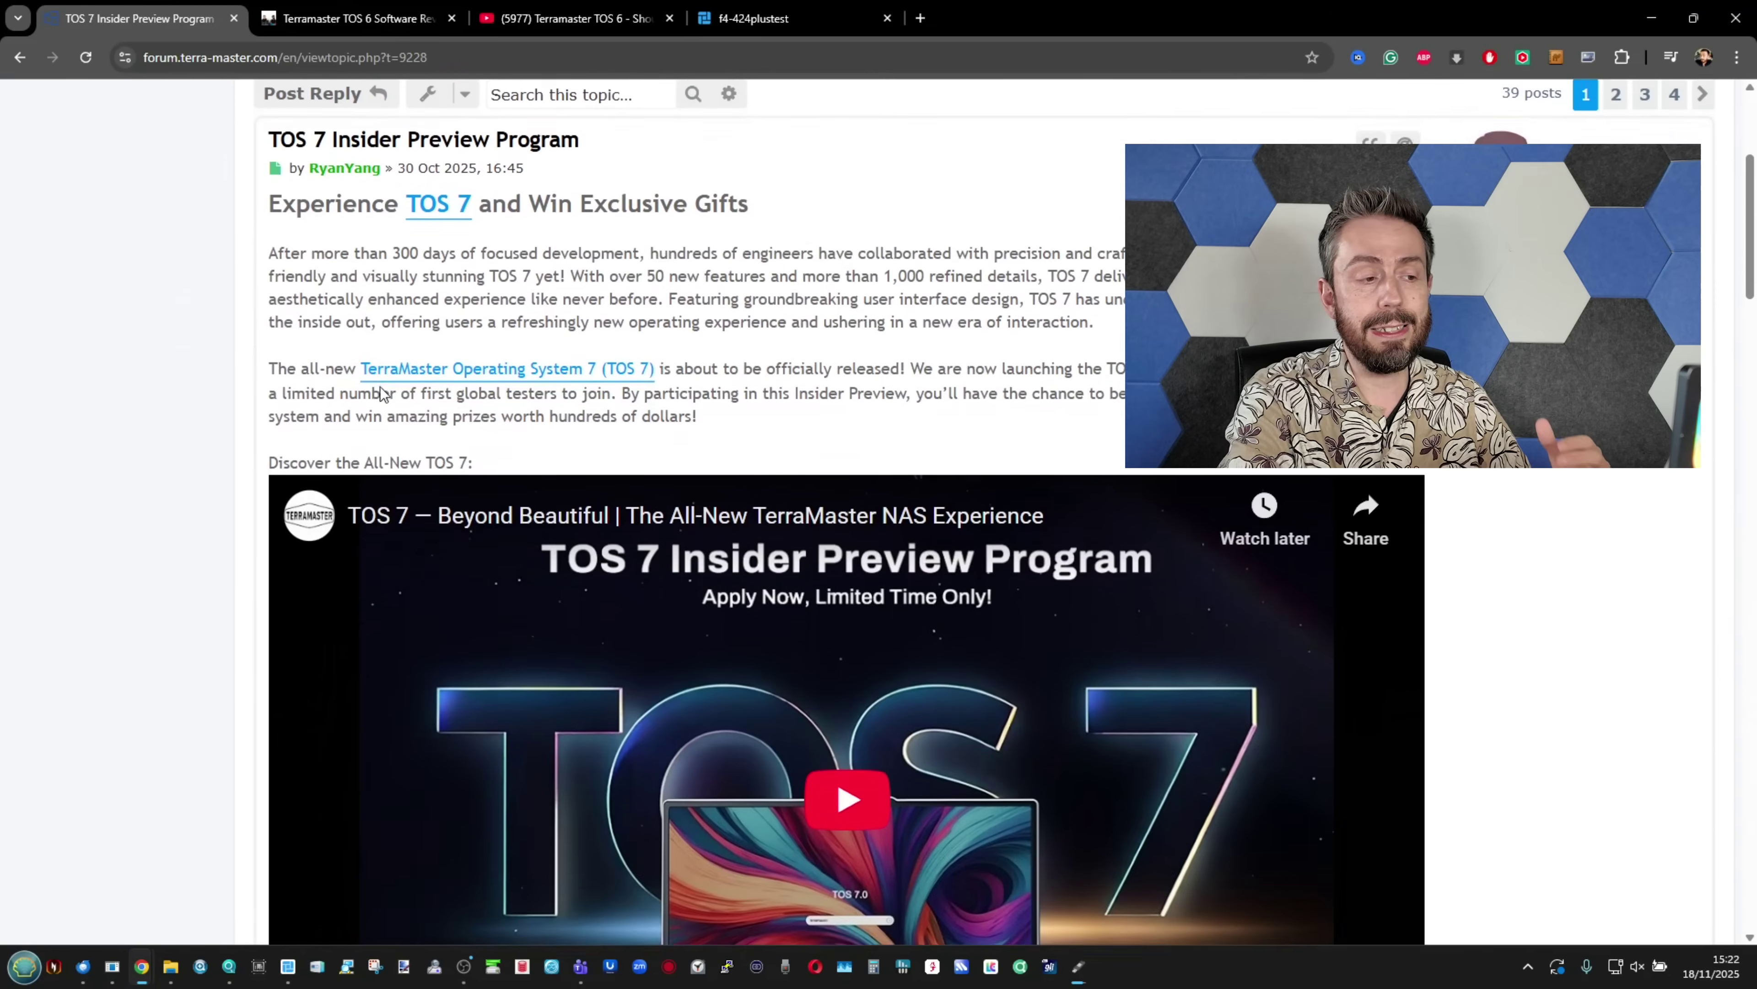
pyautogui.scroll(-3, 382, 386)
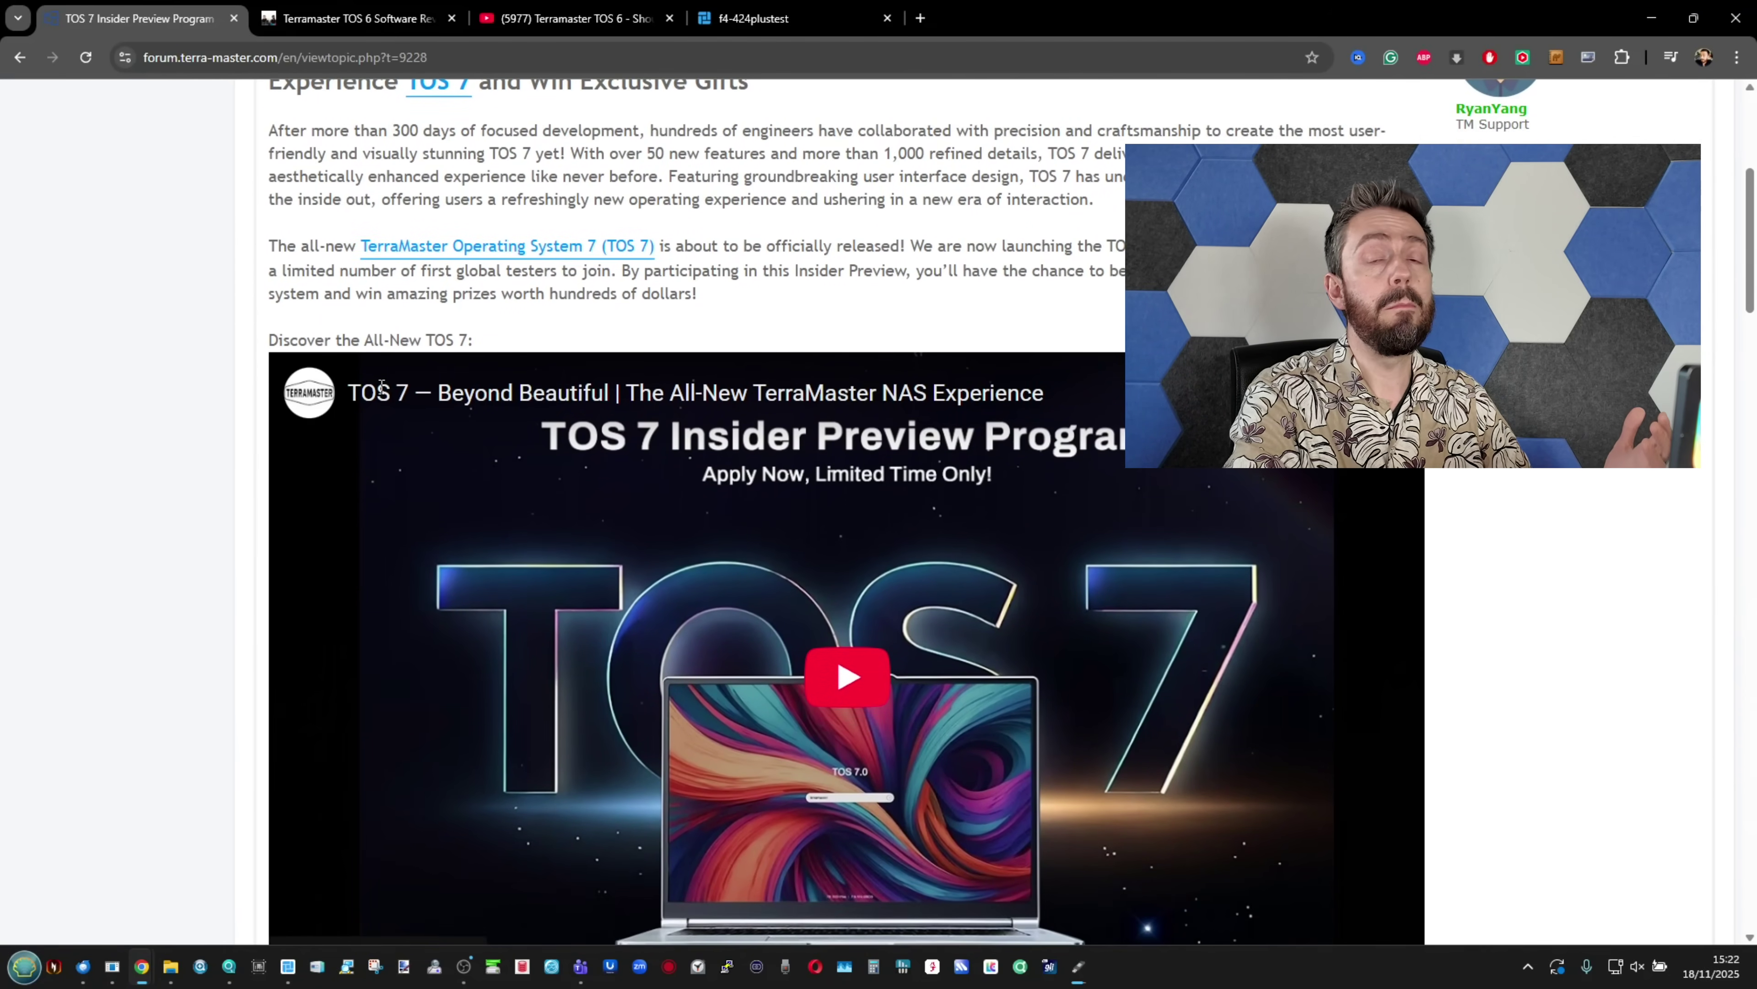
pyautogui.scroll(-6, 381, 386)
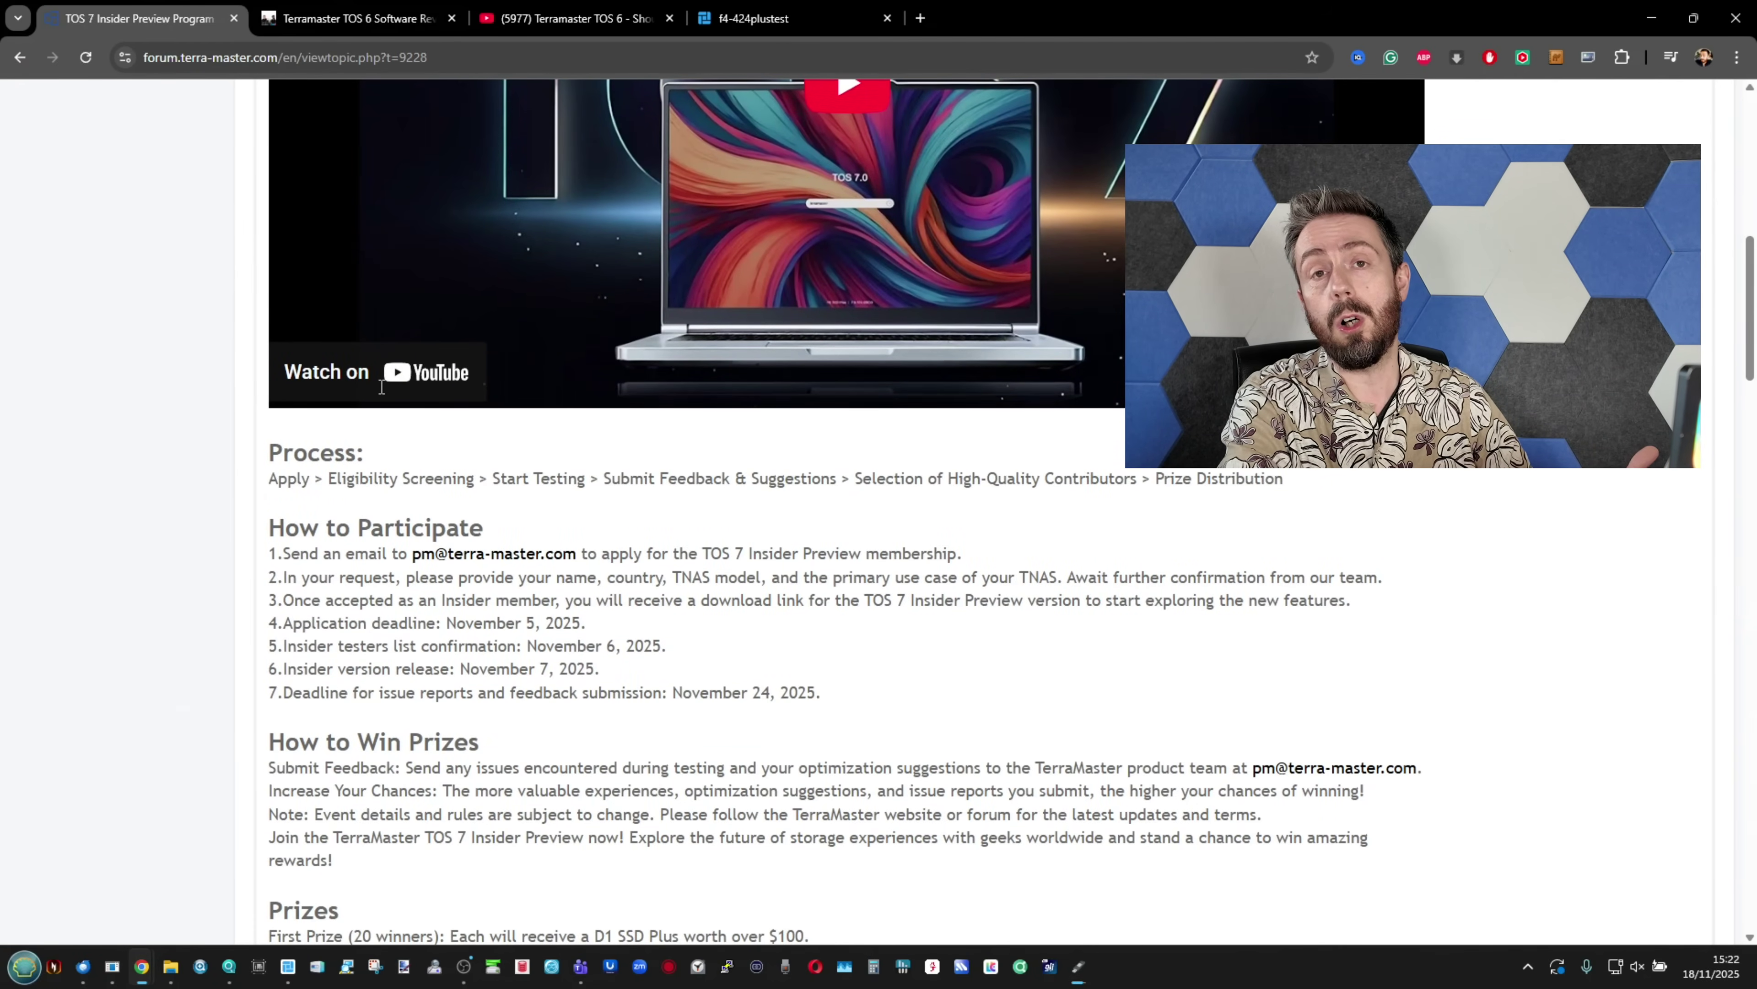
pyautogui.scroll(-2, 381, 386)
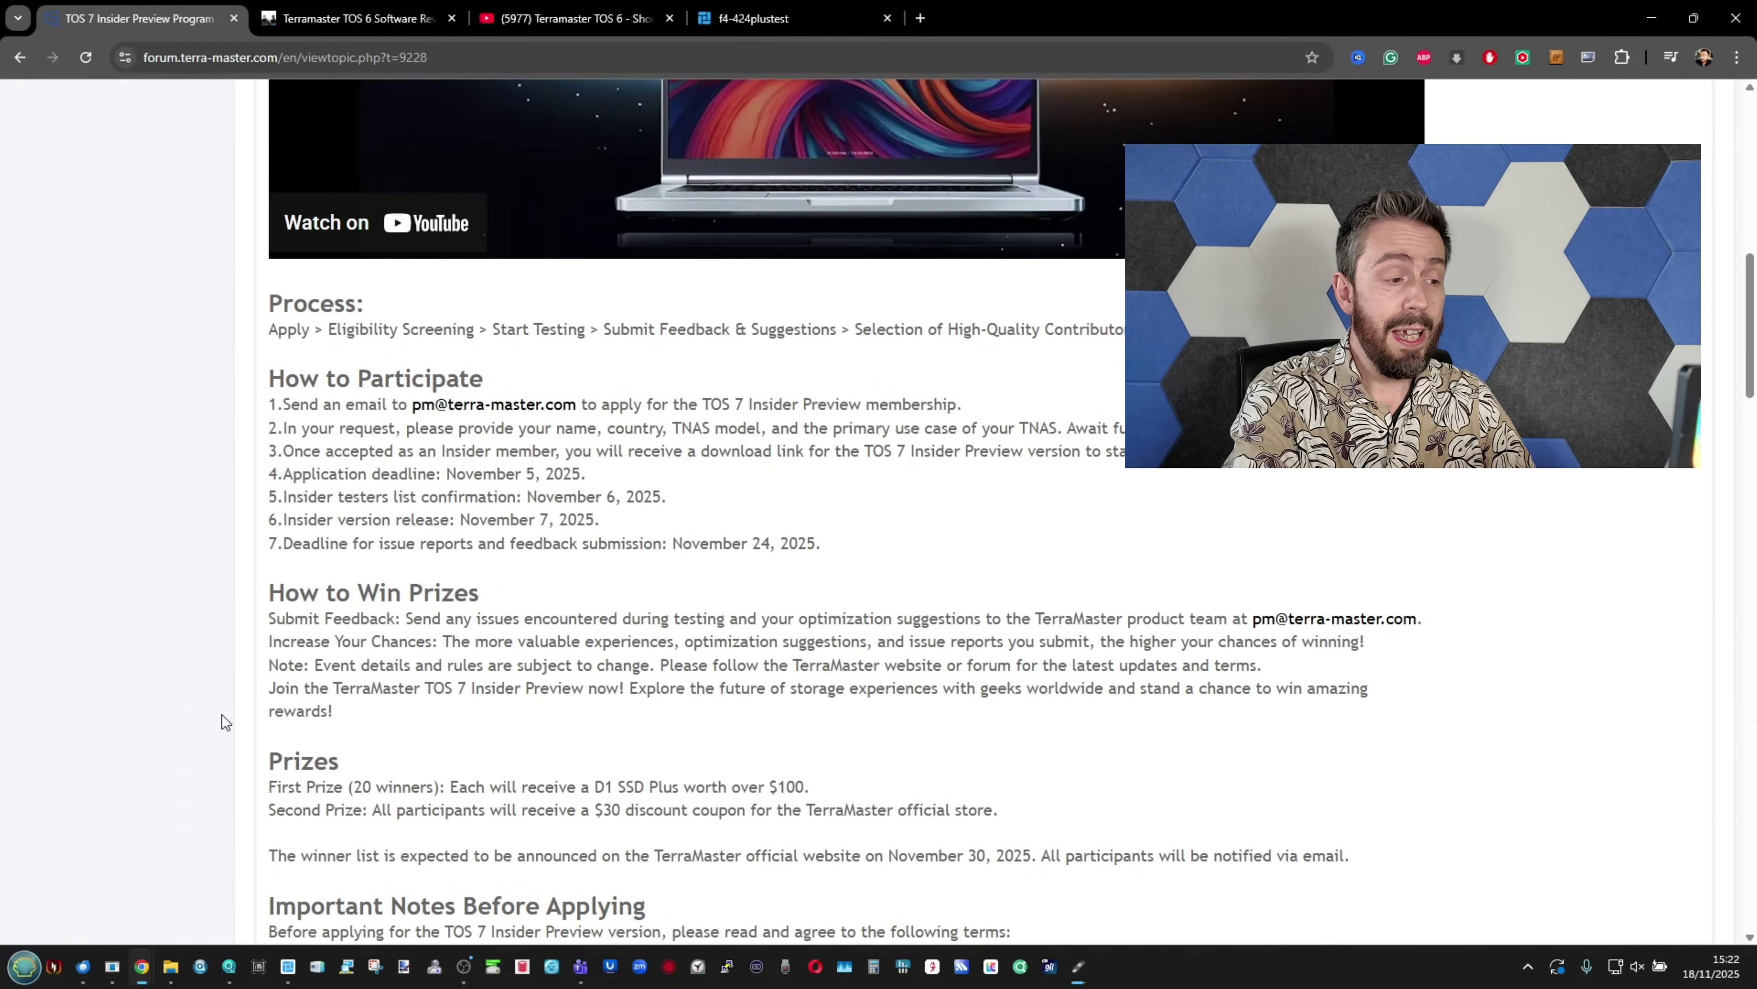
pyautogui.scroll(2, 221, 714)
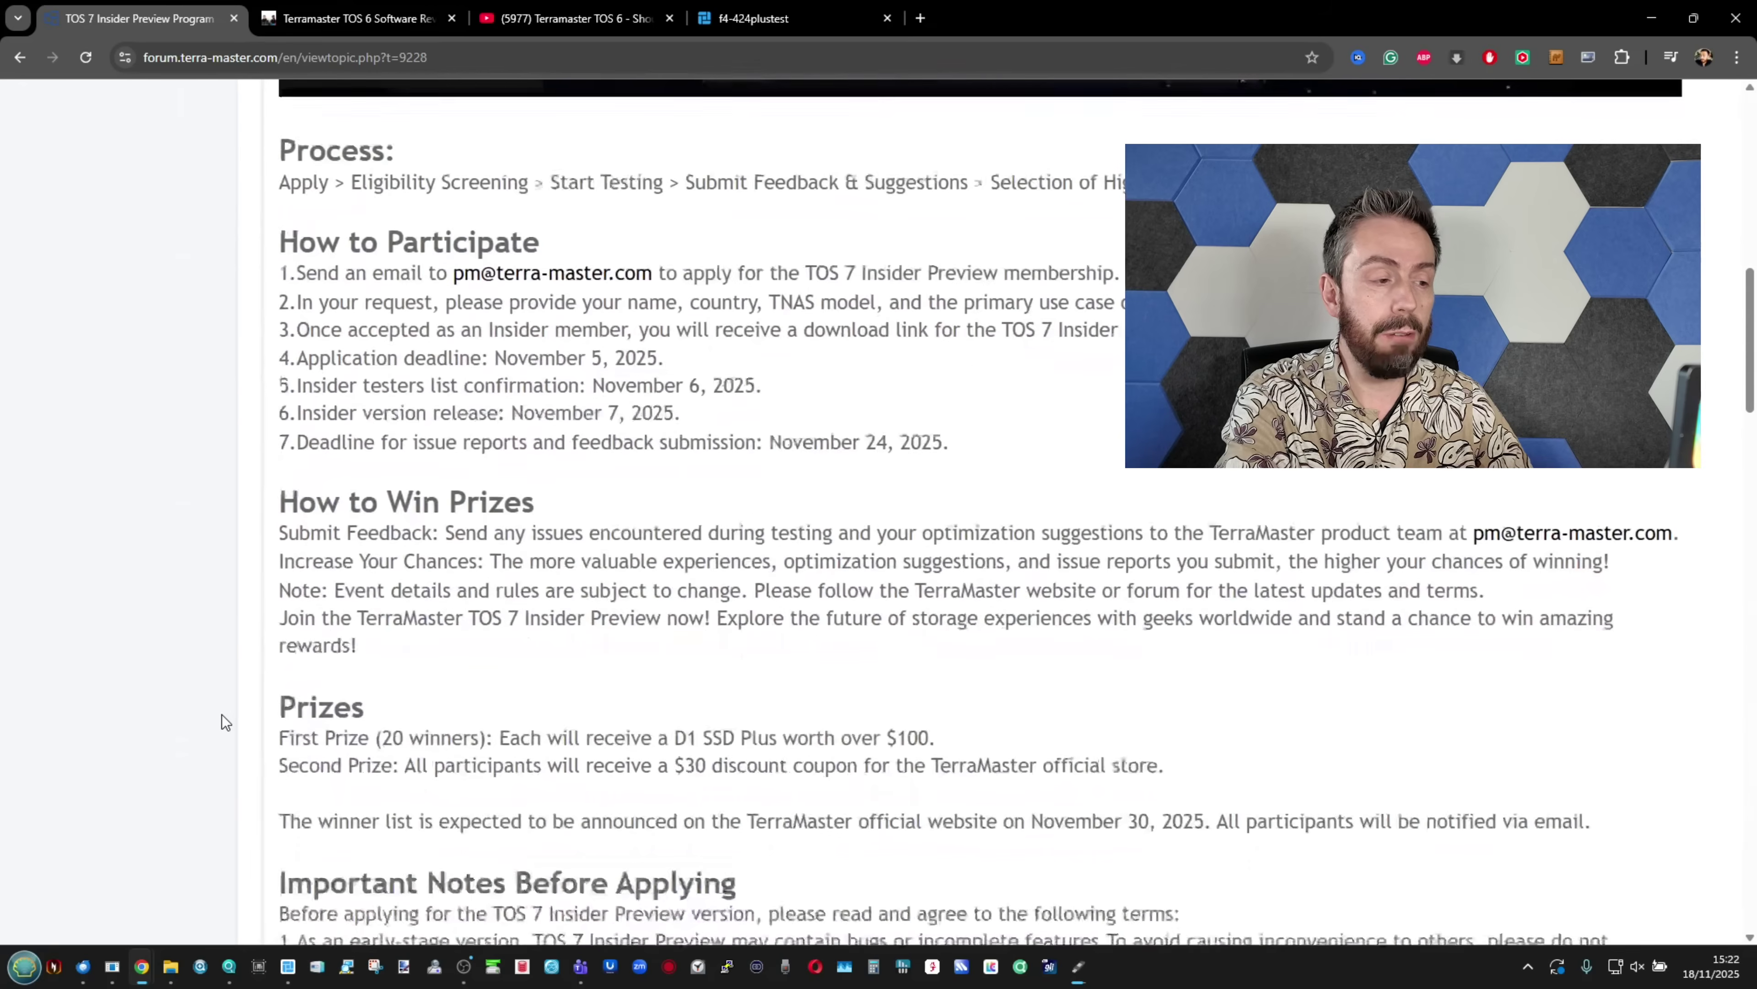
pyautogui.scroll(-1, 220, 720)
pyautogui.scroll(-1, 224, 722)
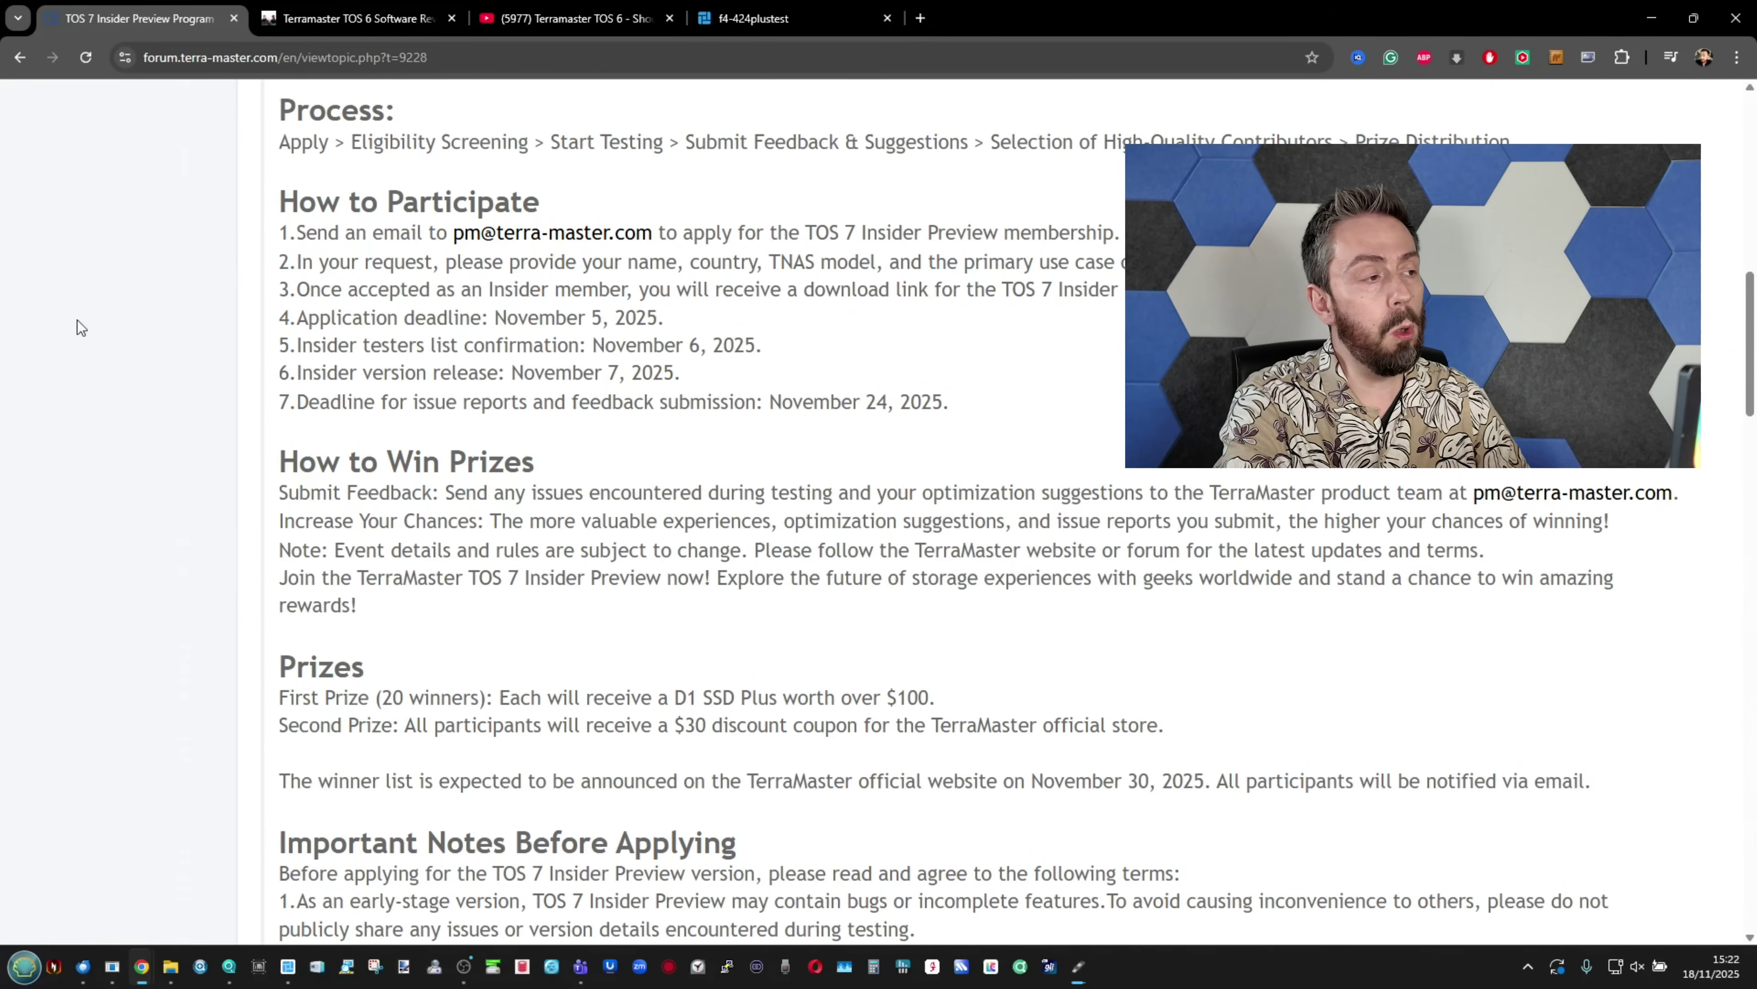
pyautogui.click(283, 14)
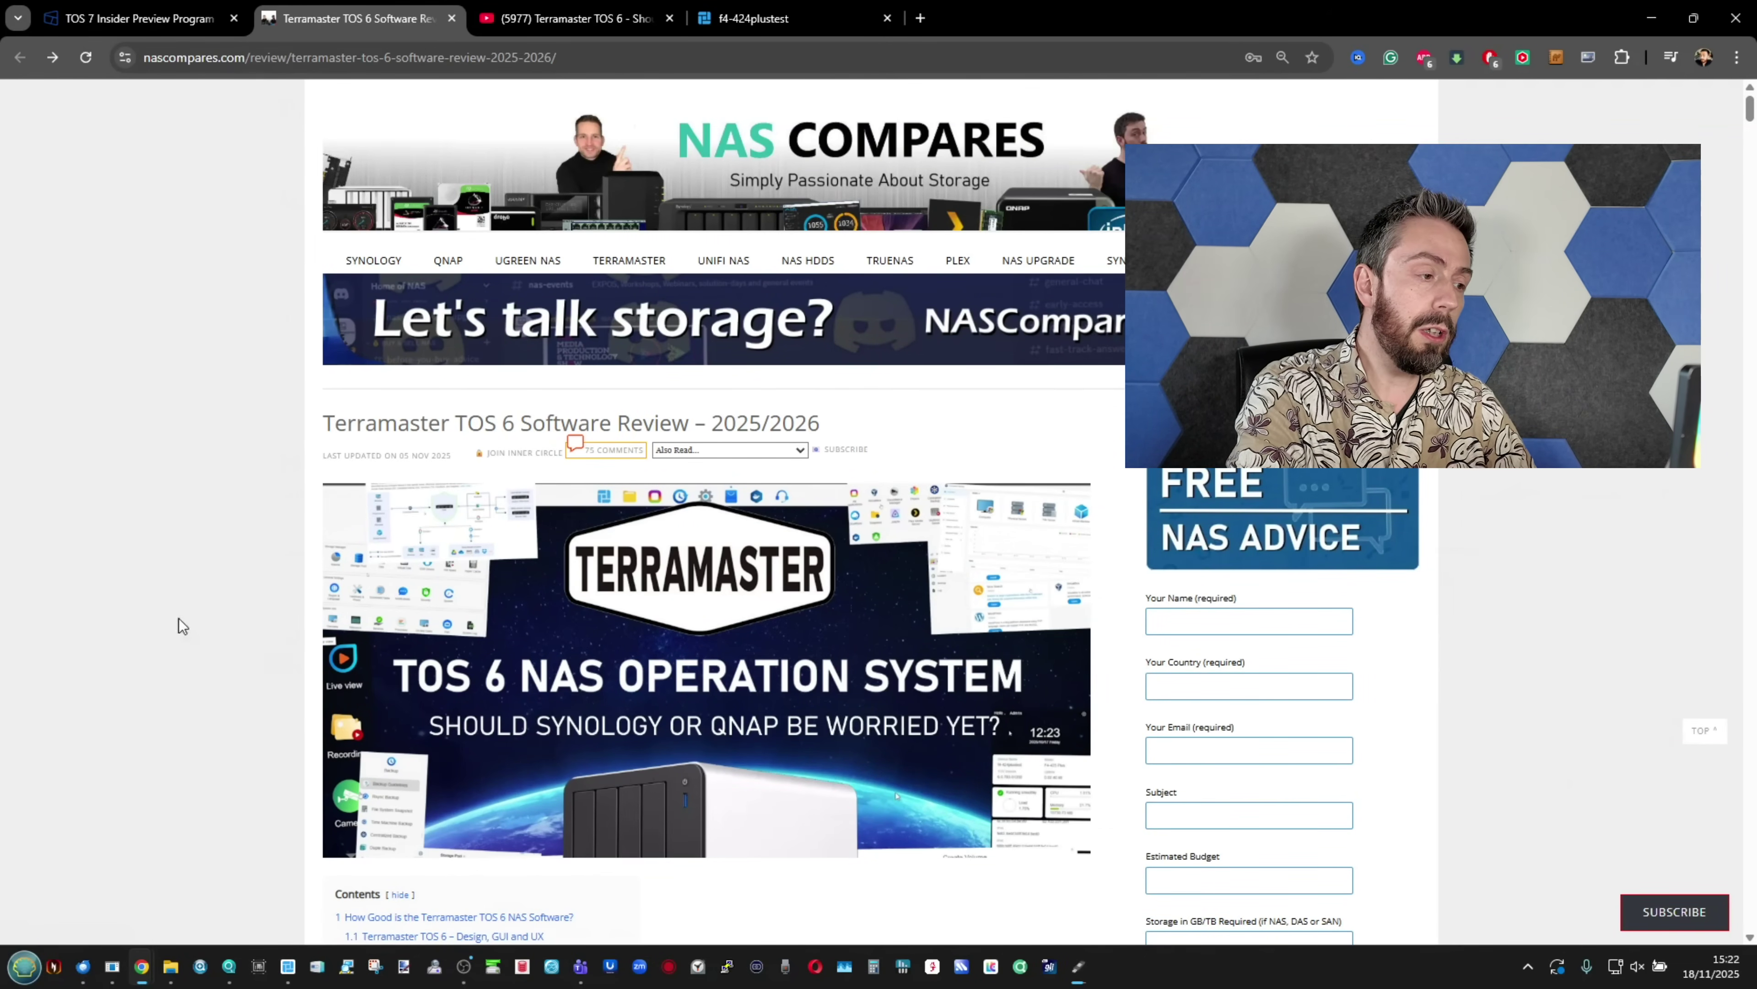
# Step: Skim the TOS 6 review article, then pause the TOS 6 YouTube video at 4:44
pyautogui.keyDown('ctrl'); pyautogui.scroll(3, 274, 435); pyautogui.keyUp('ctrl')
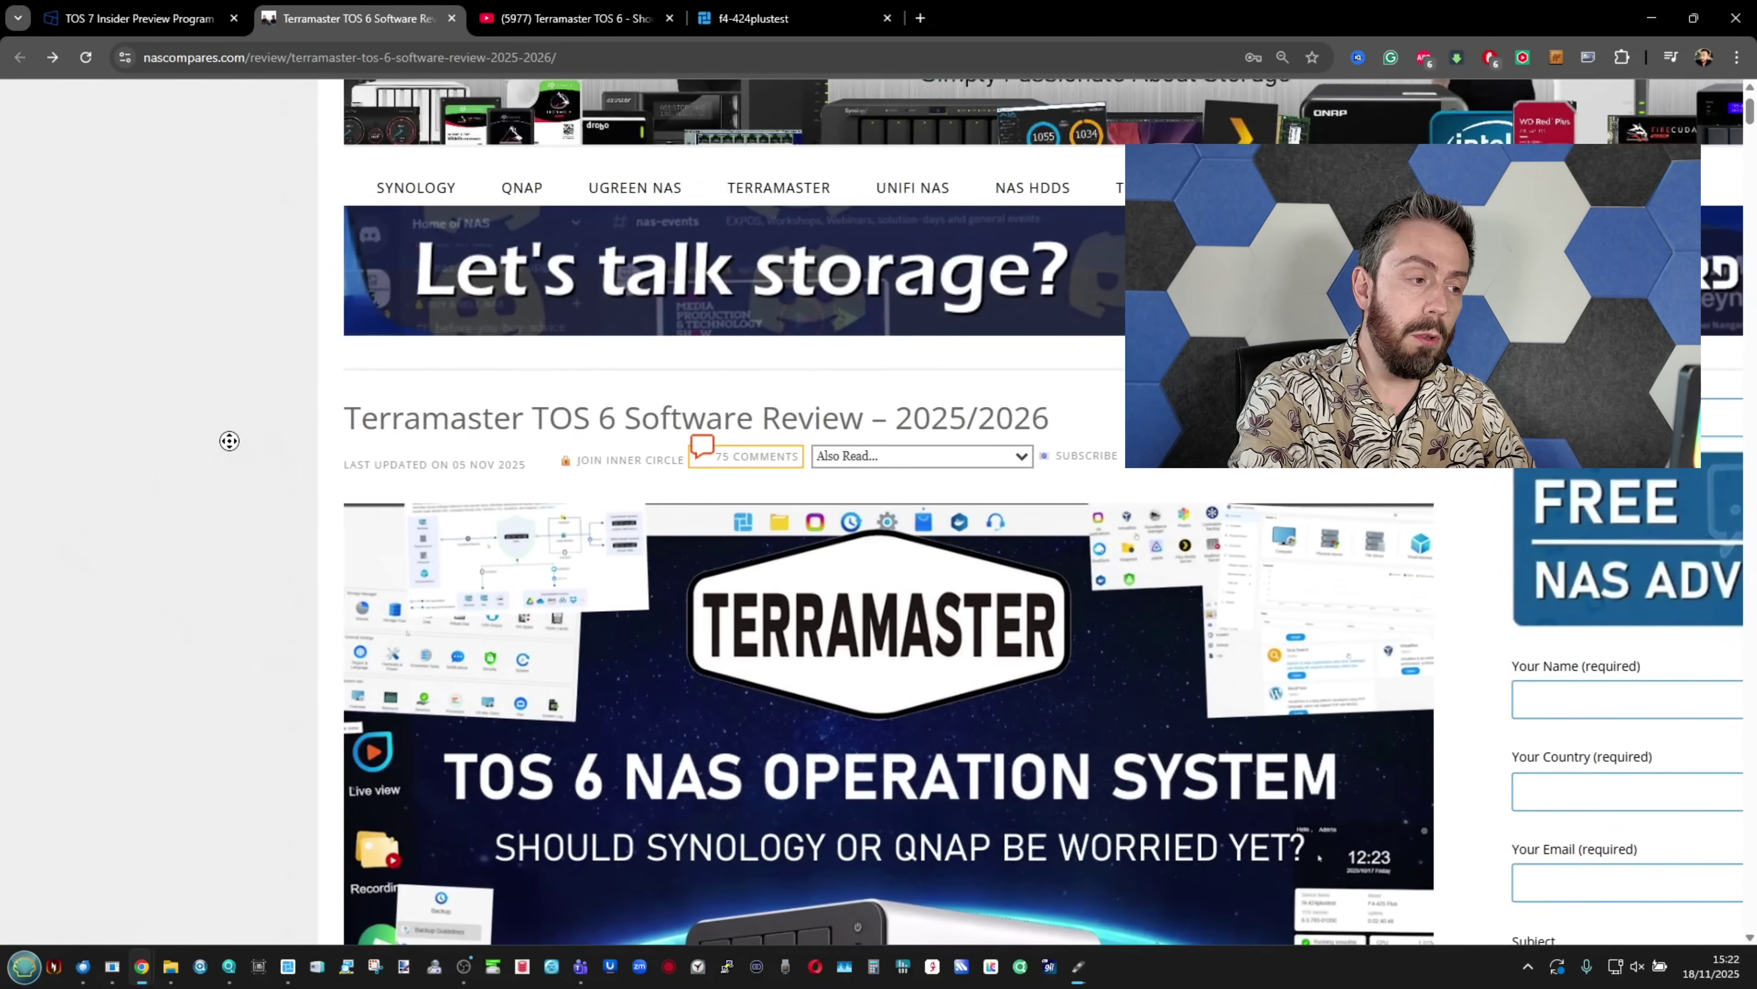
pyautogui.scroll(-20, 229, 441)
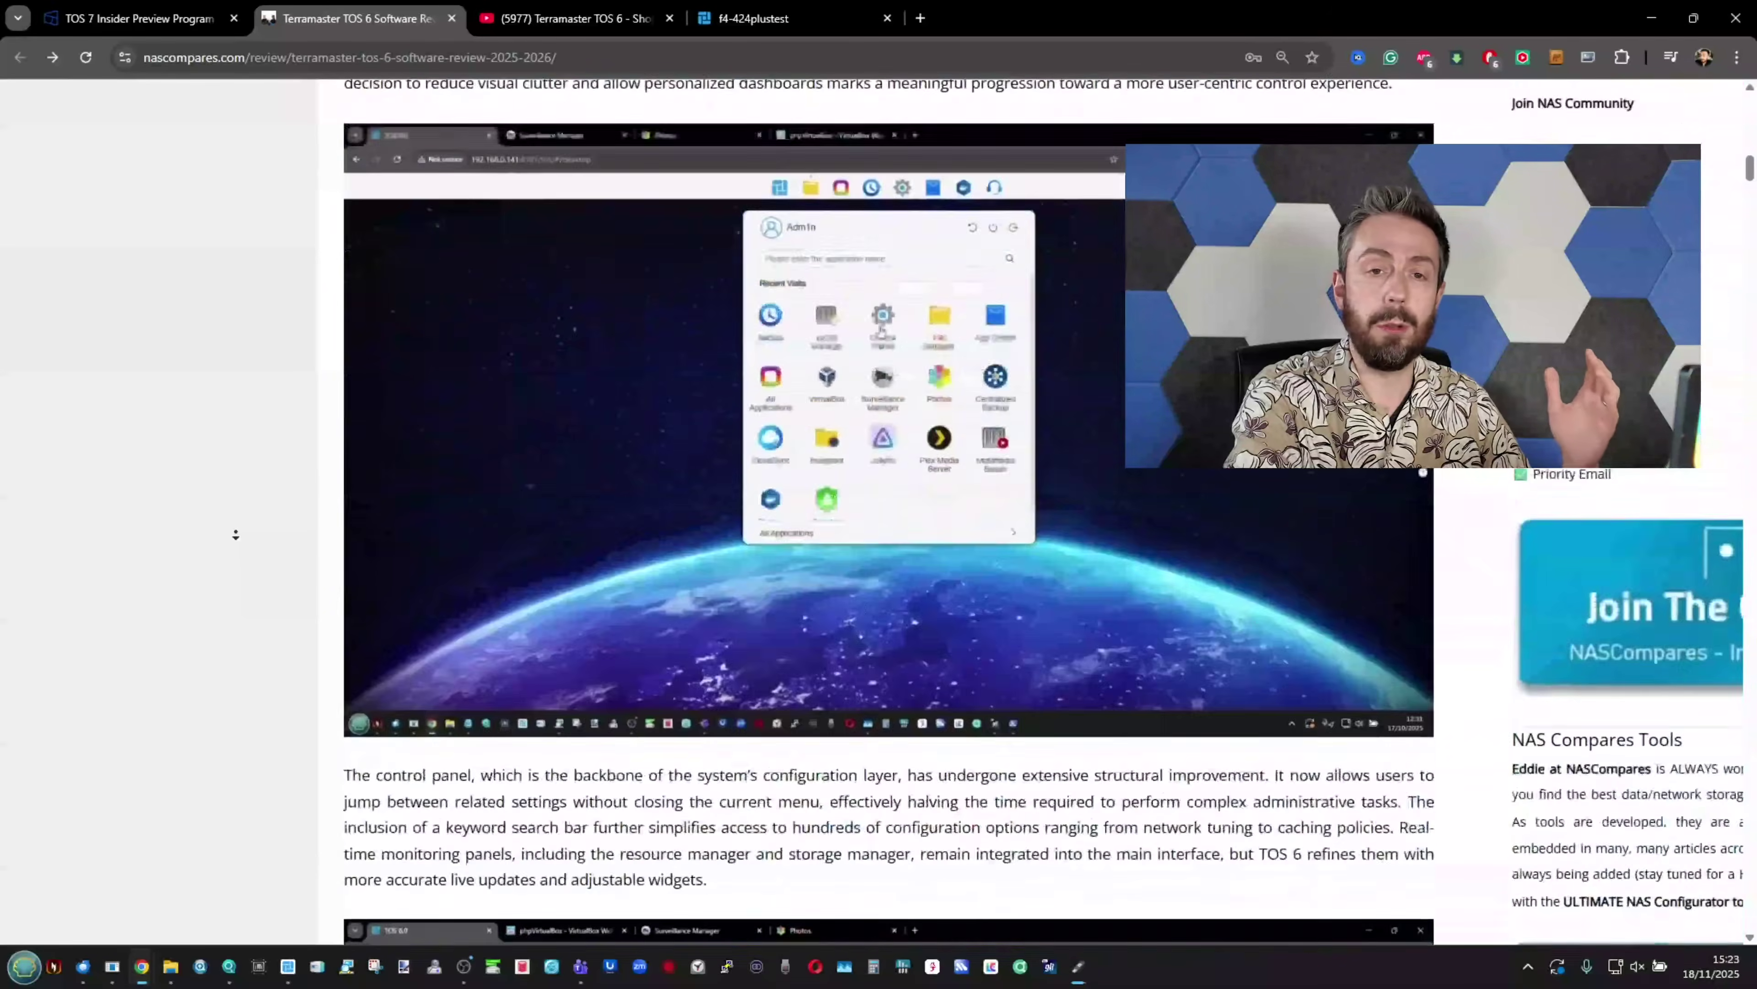
pyautogui.scroll(-20, 236, 534)
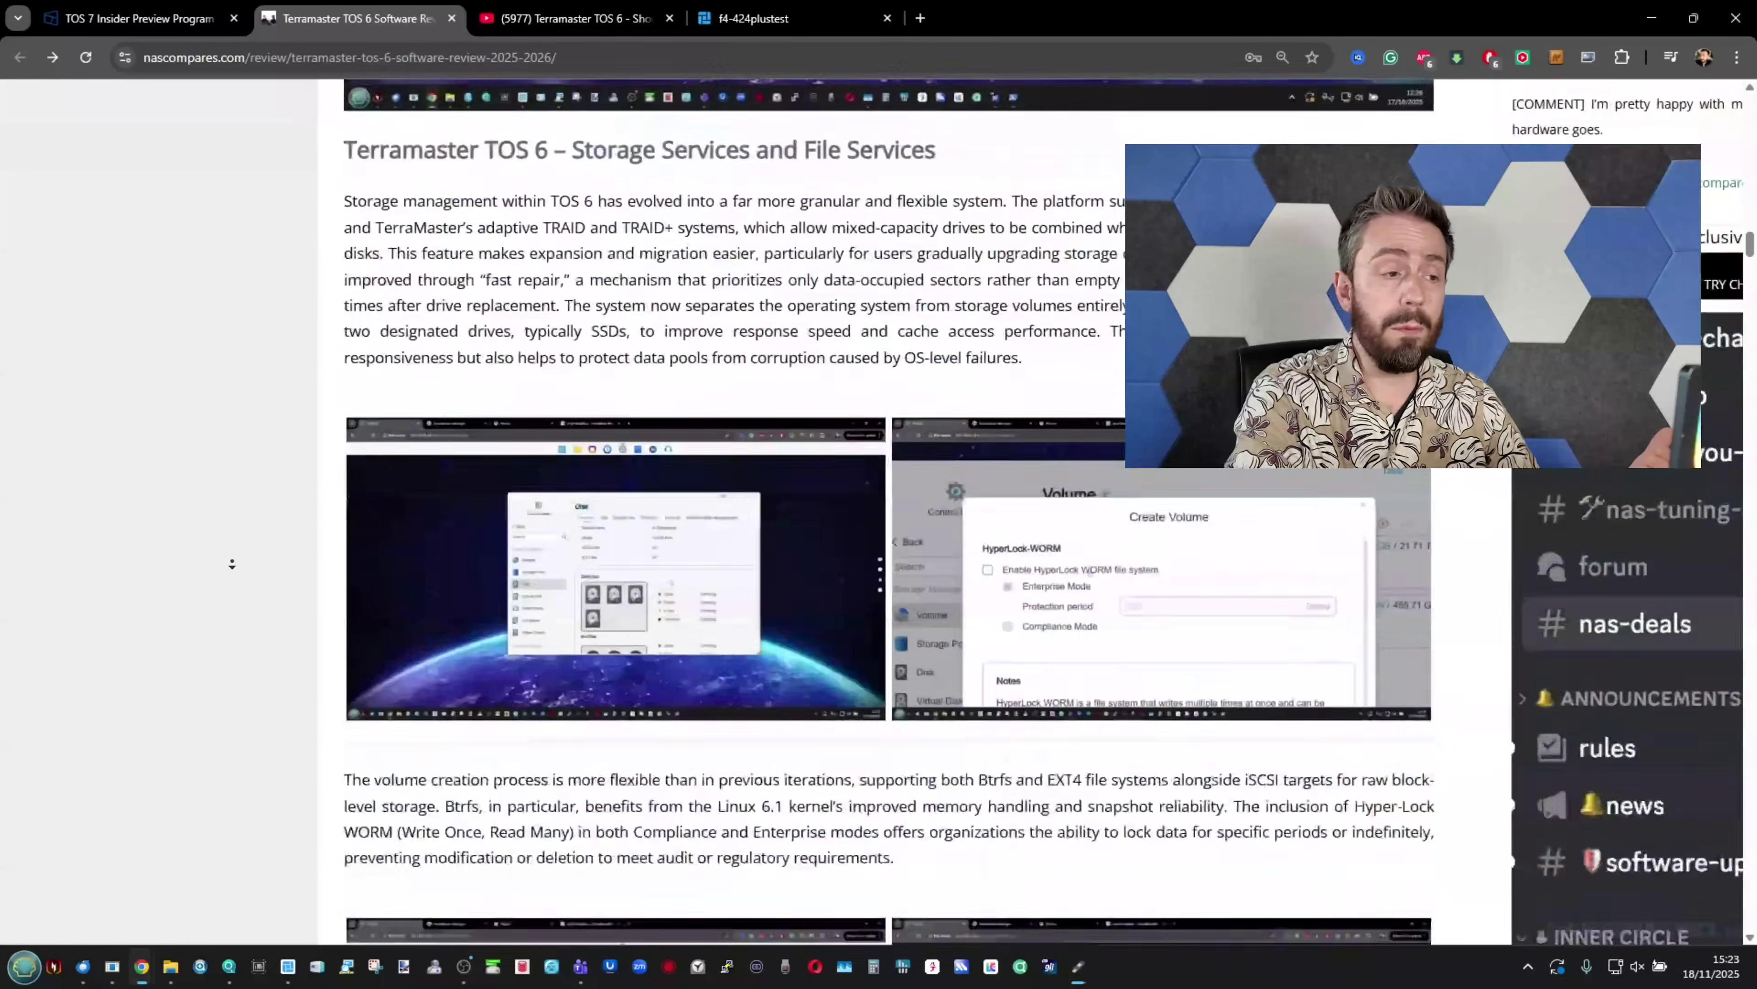
pyautogui.scroll(-20, 231, 563)
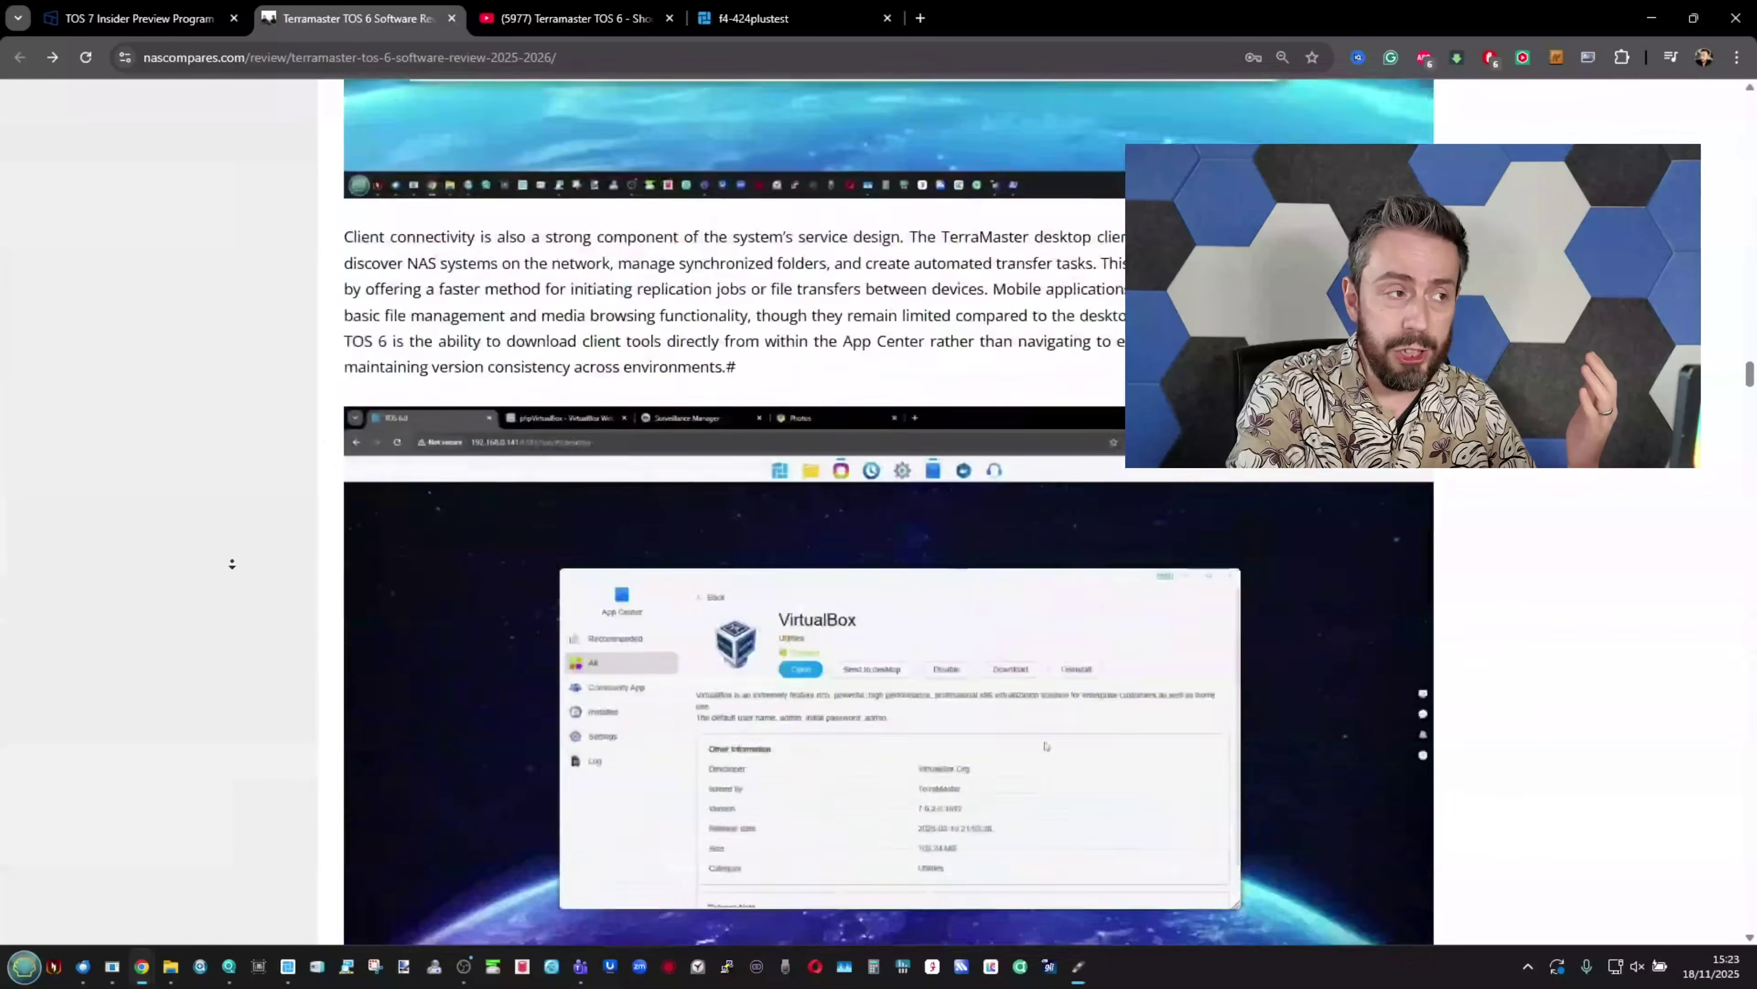
pyautogui.scroll(-10, 231, 564)
pyautogui.hotkey('ctrl', 'Tab')
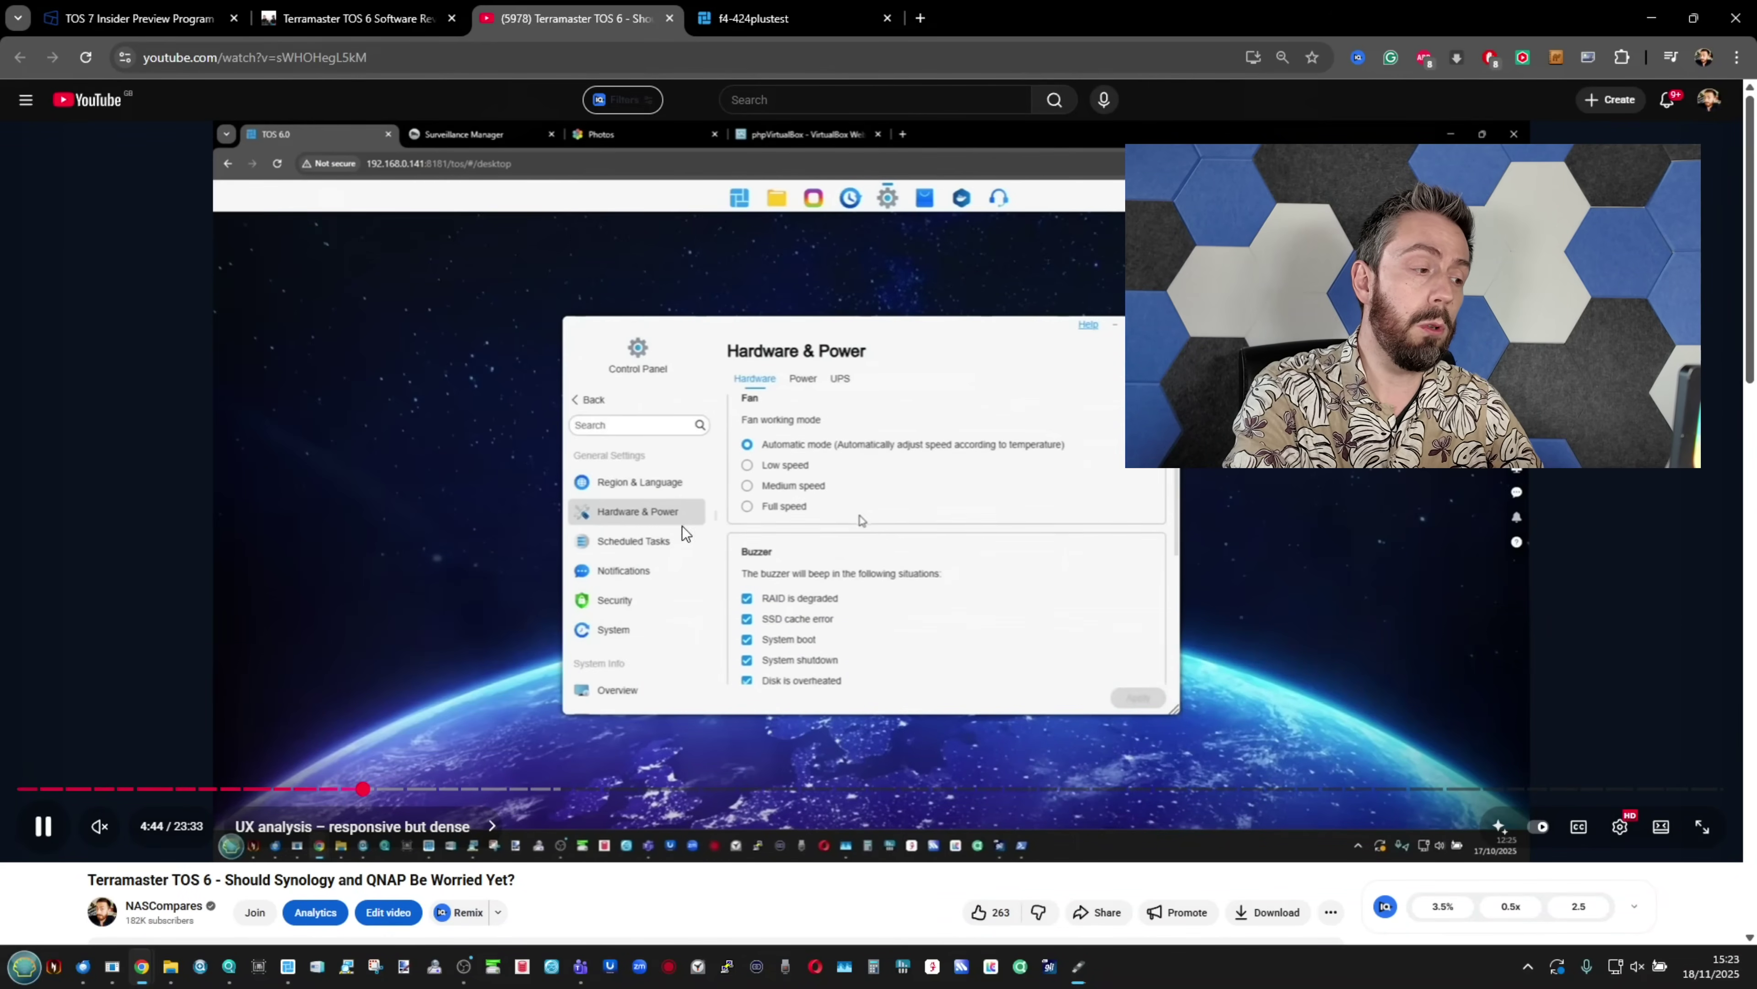
pyautogui.click(35, 825)
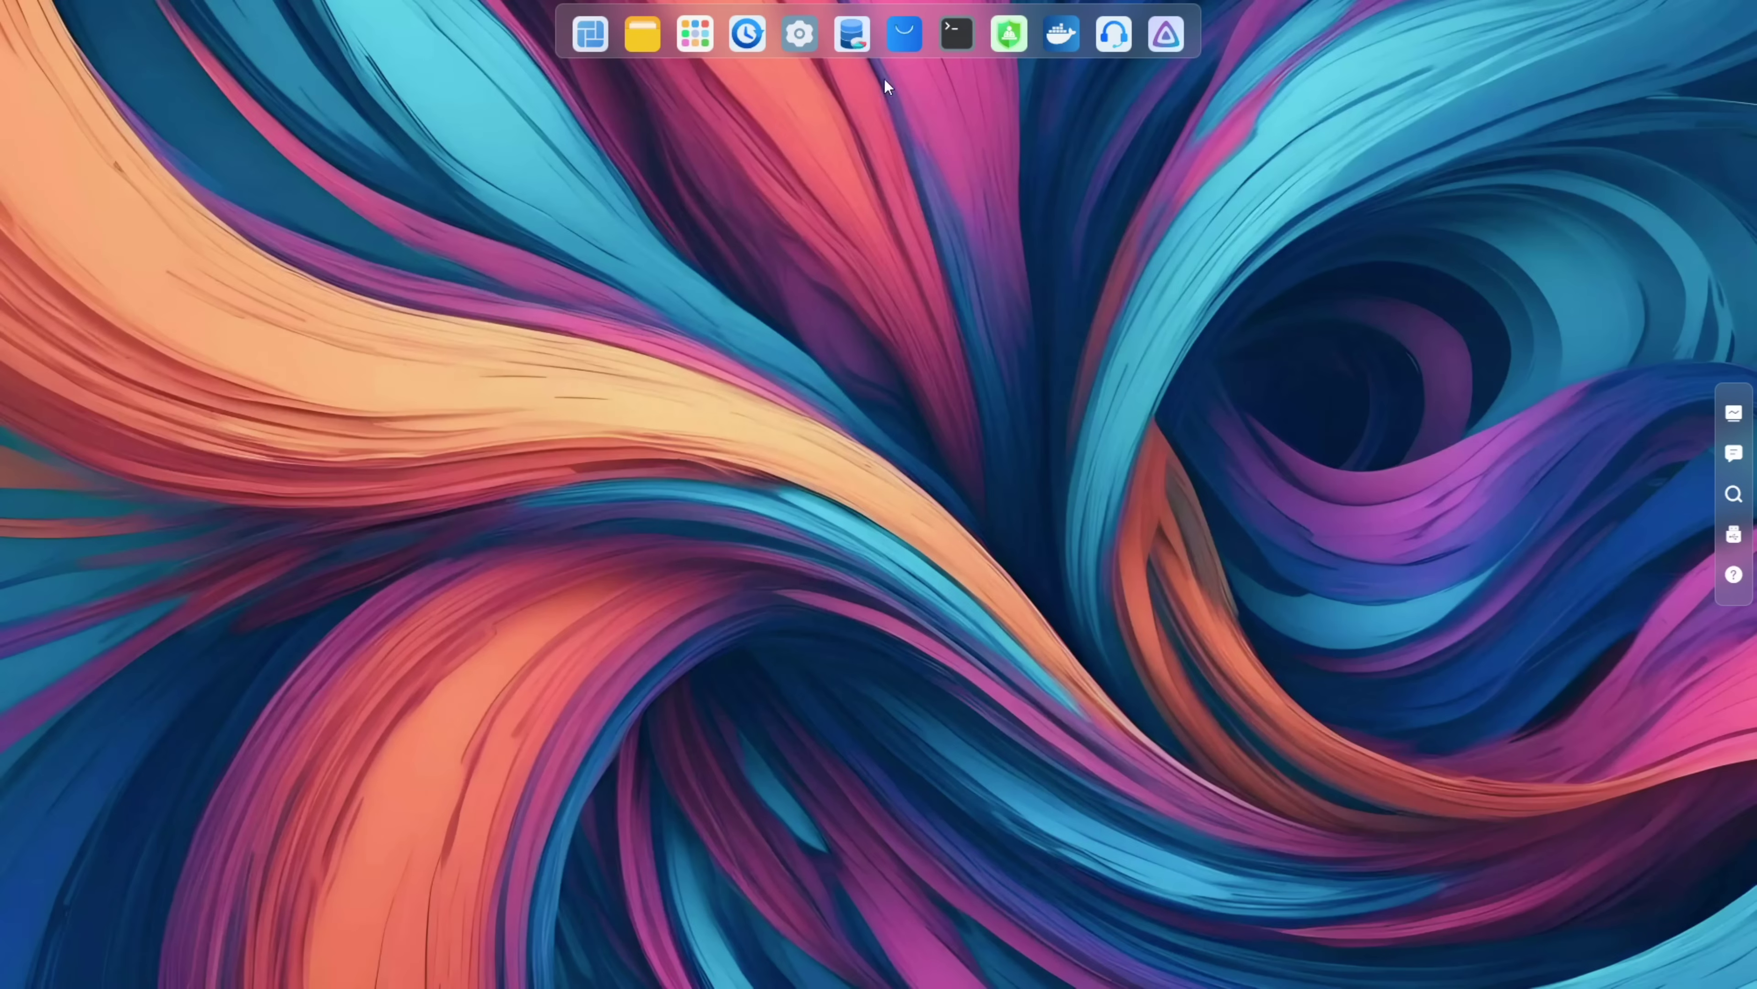
# Step: Show the desktop widget panel and settle it near the top right
pyautogui.click(1734, 413)
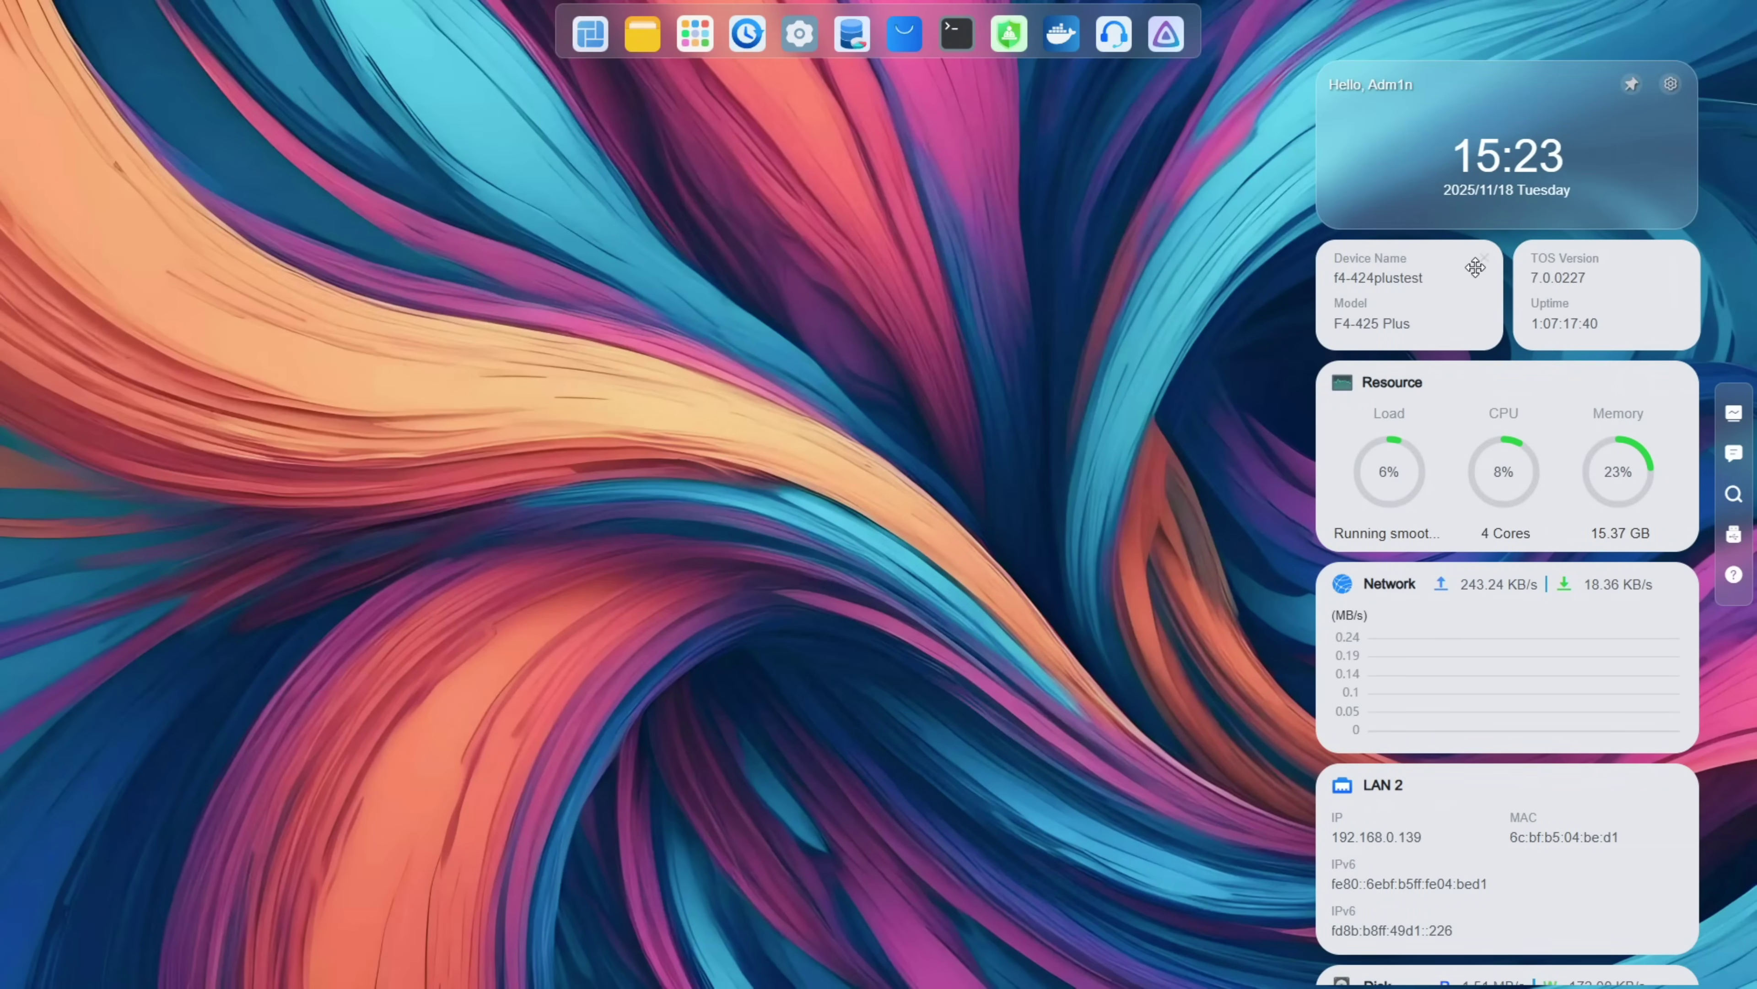
pyautogui.moveTo(1537, 74); pyautogui.dragTo(1502, 103)
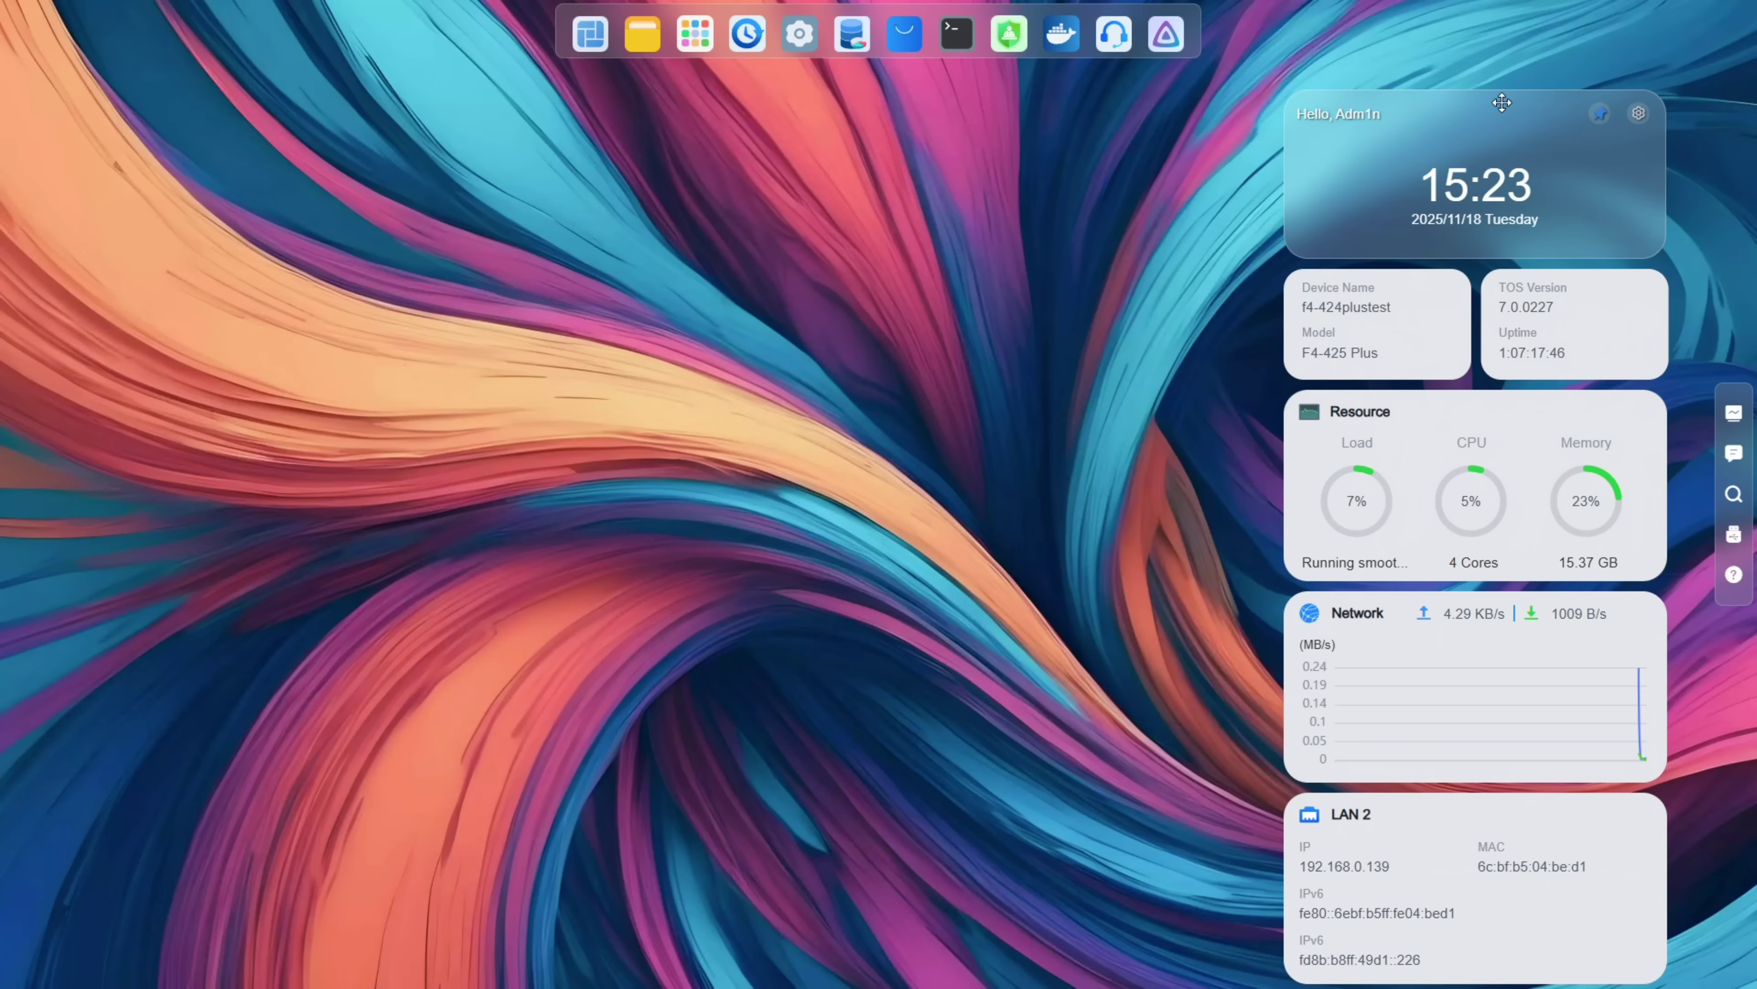
pyautogui.moveTo(1502, 103); pyautogui.dragTo(1531, 38)
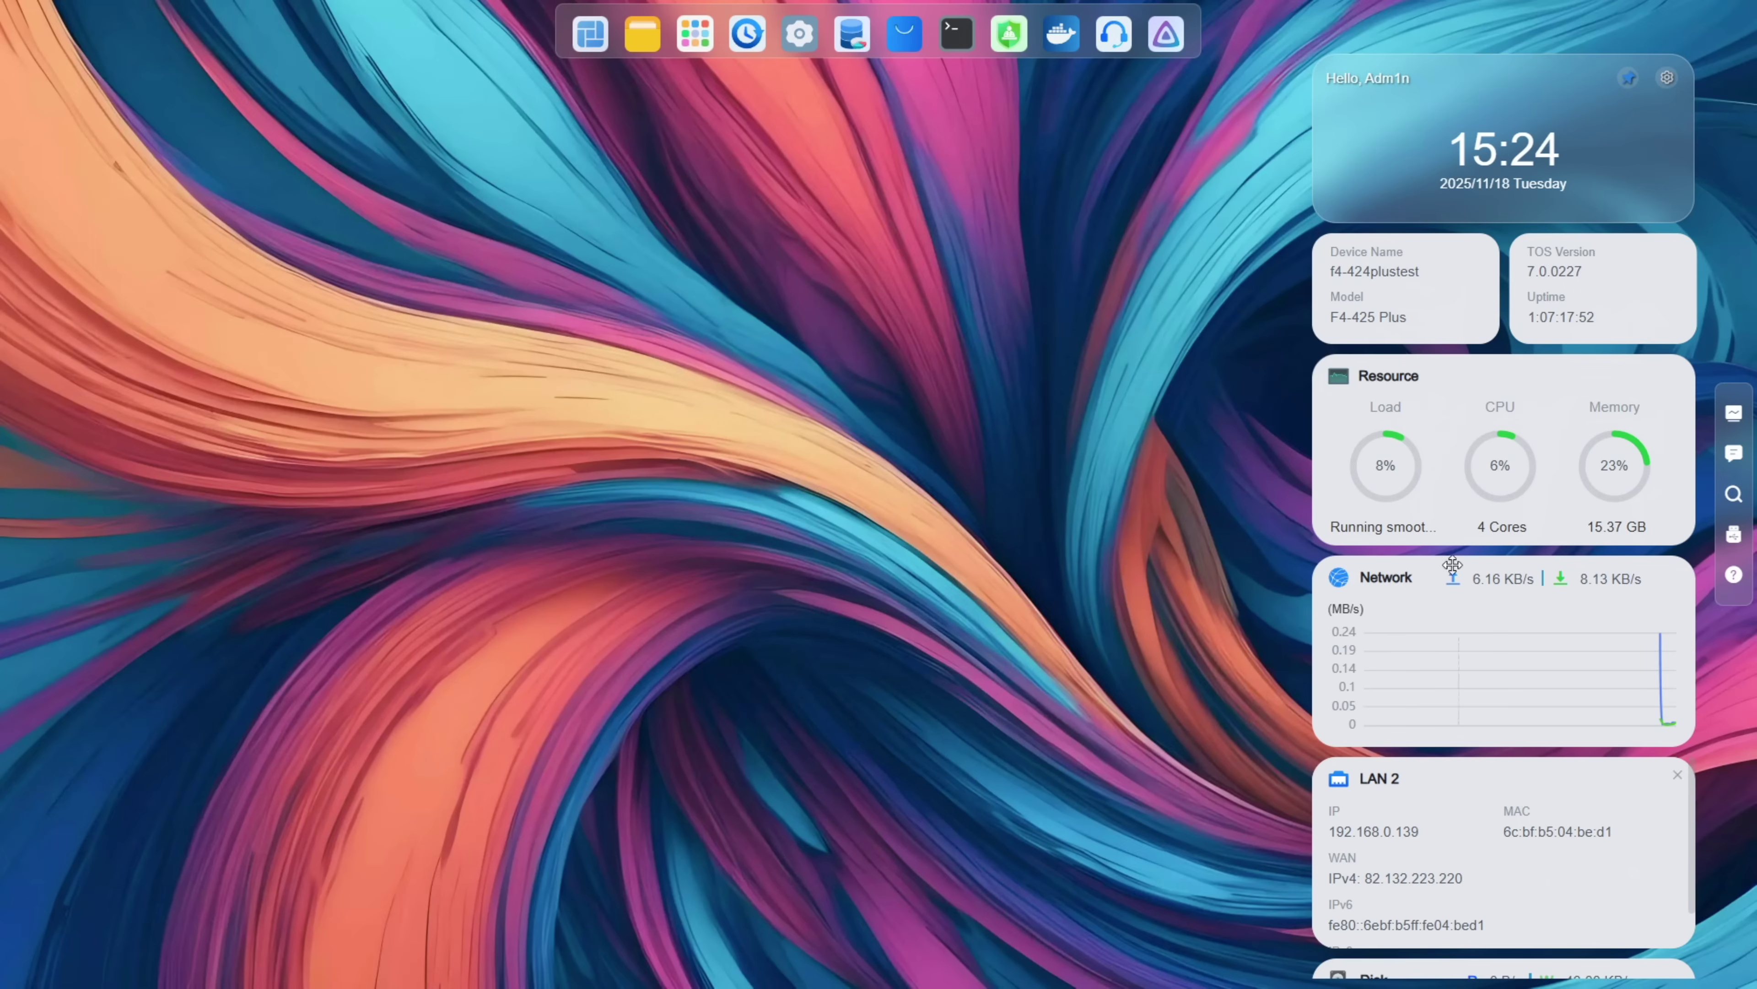
# Step: Move the Network card below LAN 2, keep the widget column at the right edge, and show notifications
pyautogui.moveTo(1426, 581); pyautogui.dragTo(1425, 778)
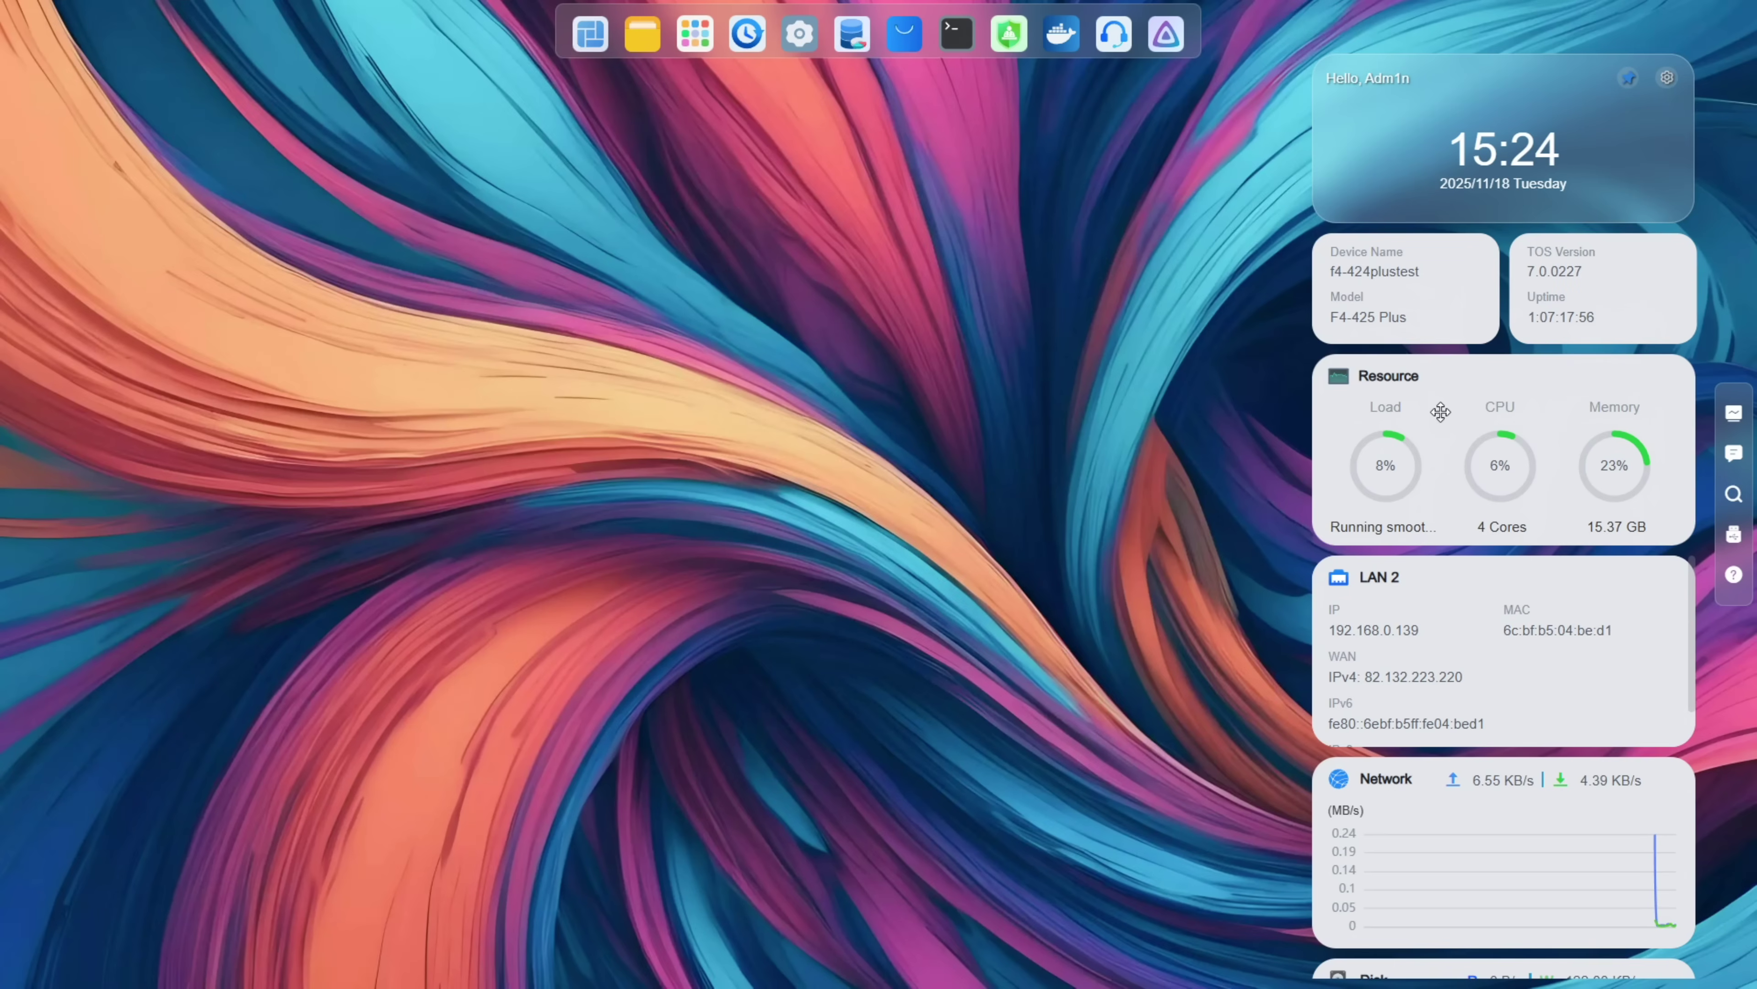
pyautogui.moveTo(1448, 351); pyautogui.dragTo(1508, 435)
pyautogui.moveTo(1522, 86); pyautogui.dragTo(261, 59)
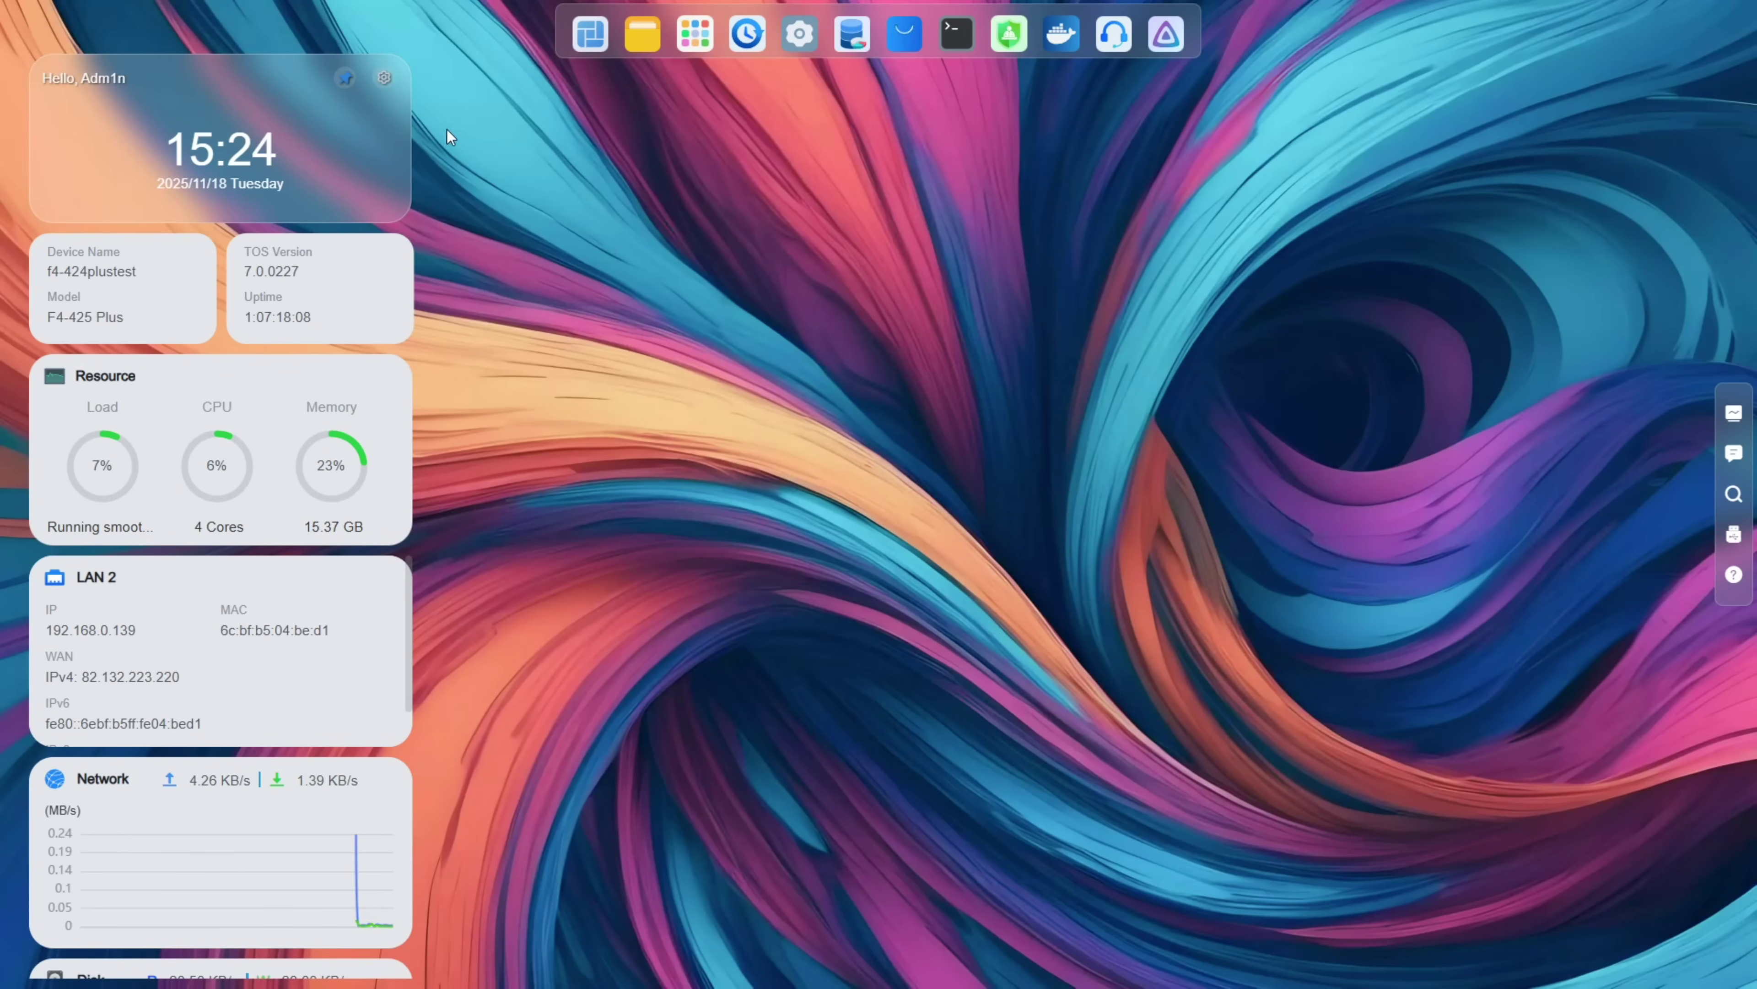
pyautogui.moveTo(300, 77); pyautogui.dragTo(1643, 92)
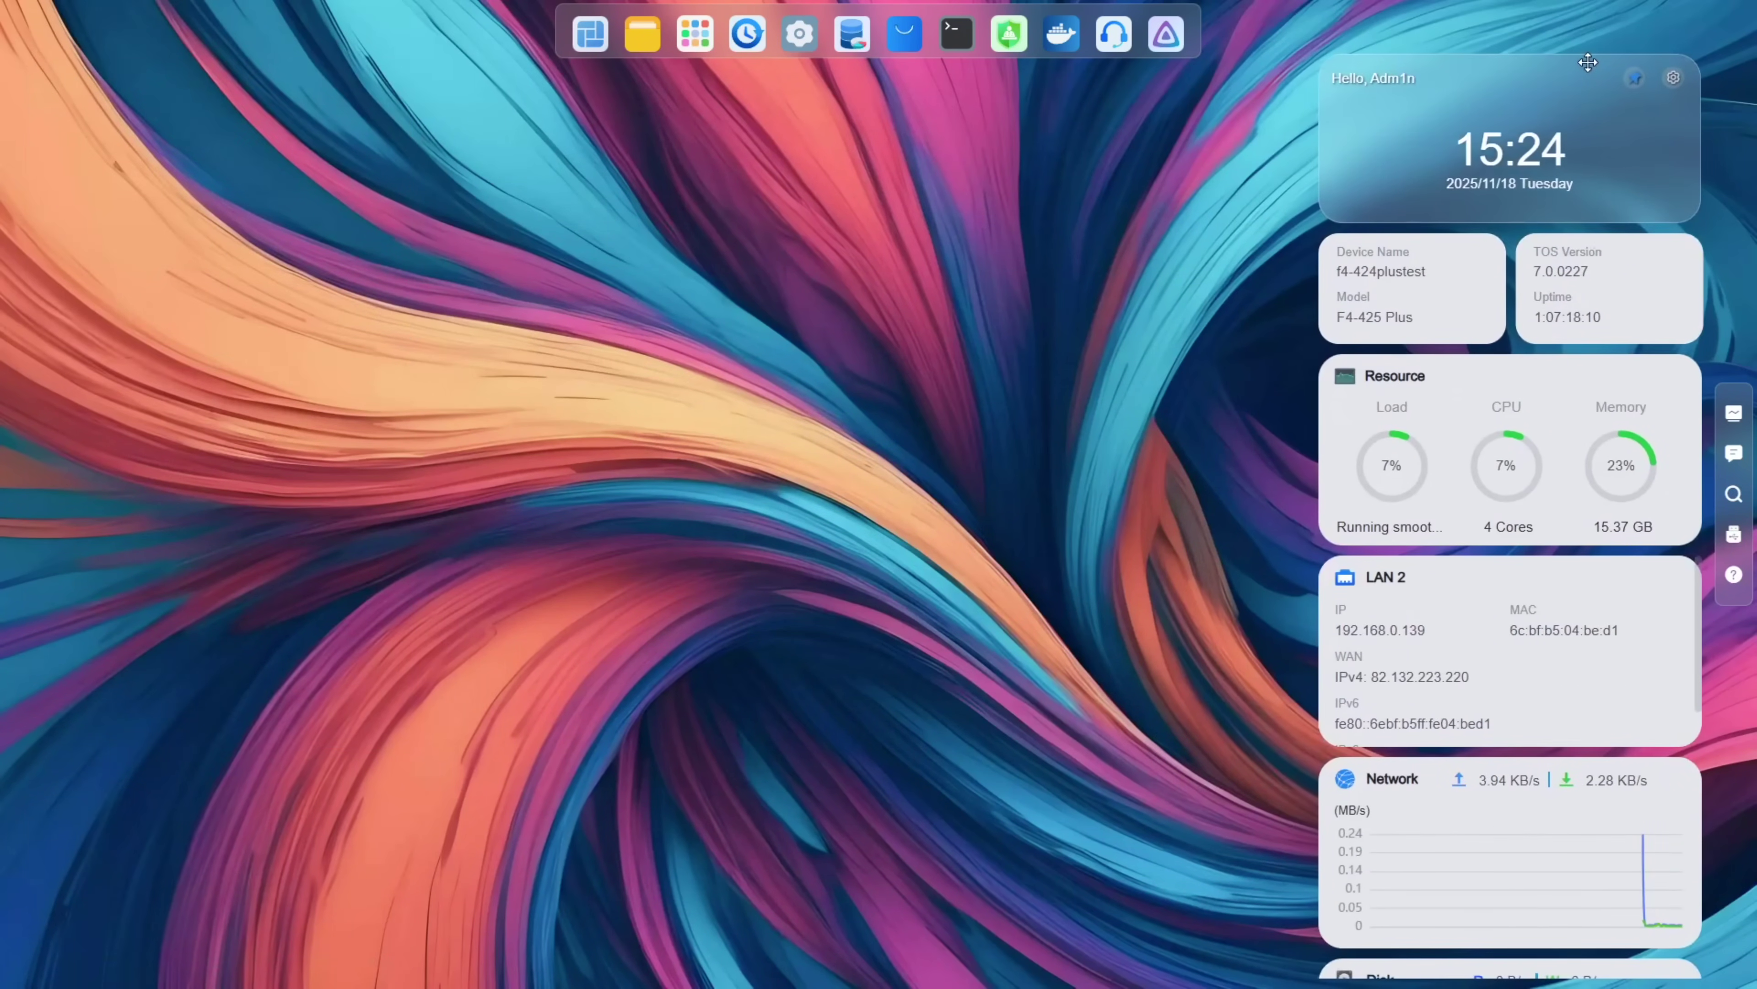
pyautogui.click(1734, 454)
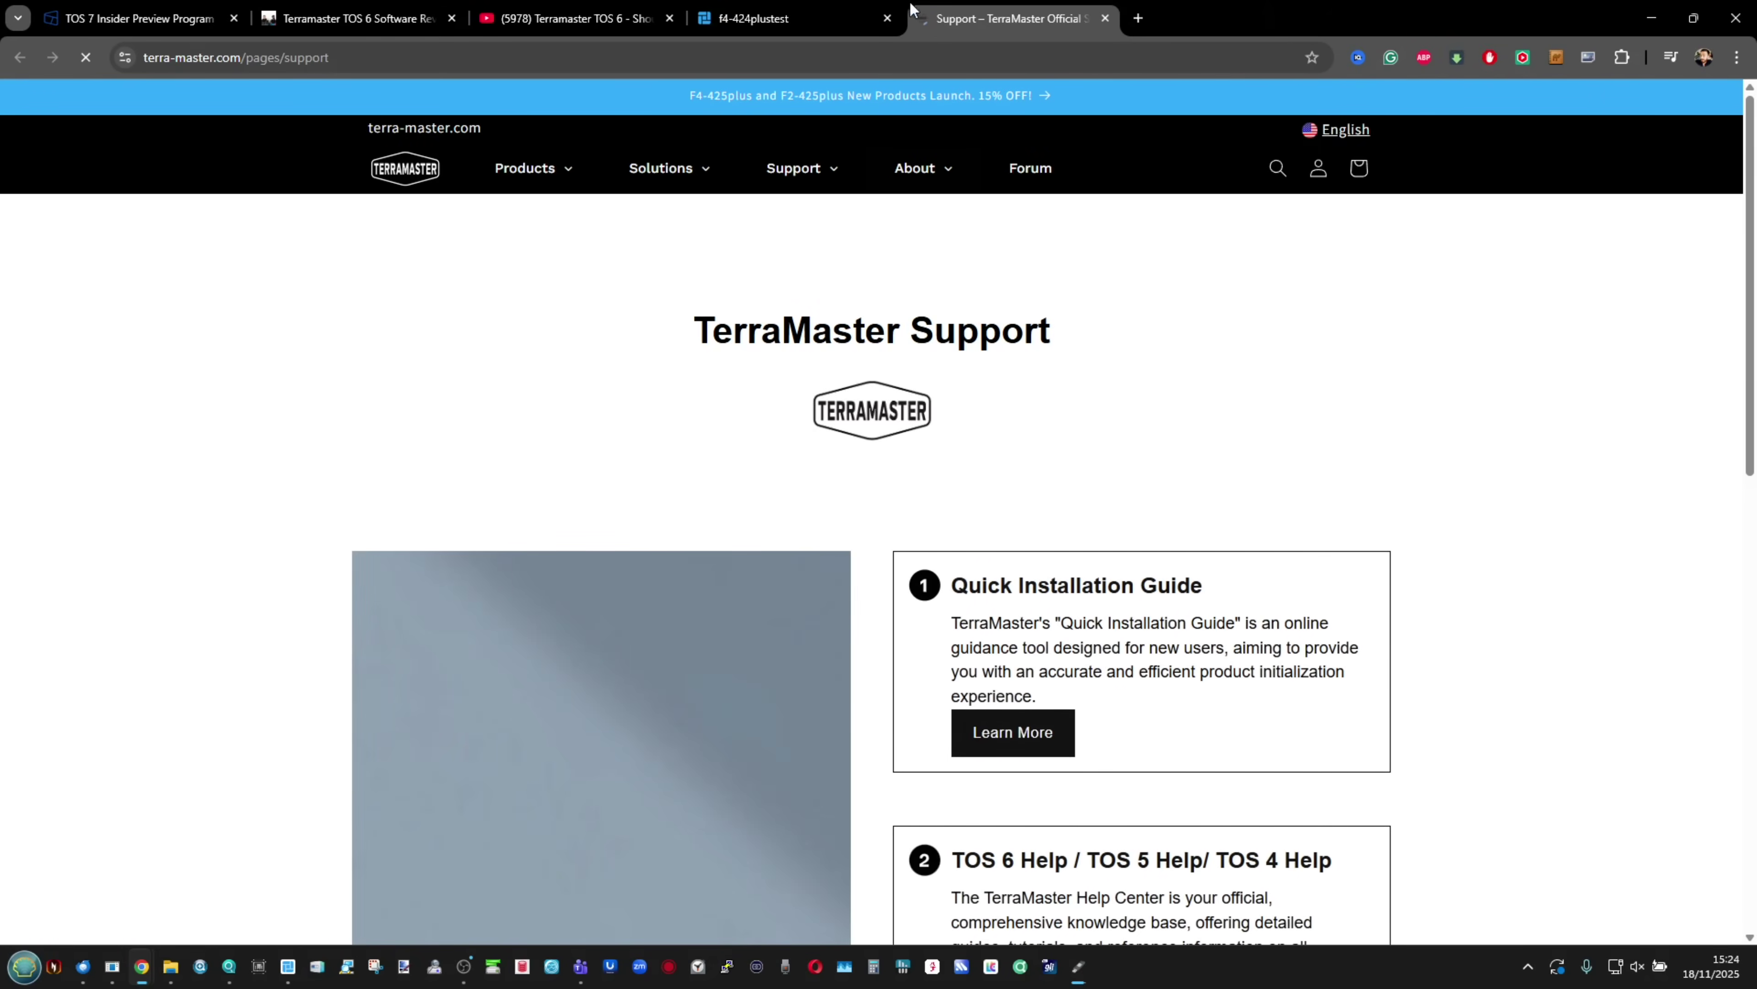
# Step: Launch TerraMaster Support in a new tab, then view the NAS desktop full screen without the update notice
pyautogui.click(839, 32)
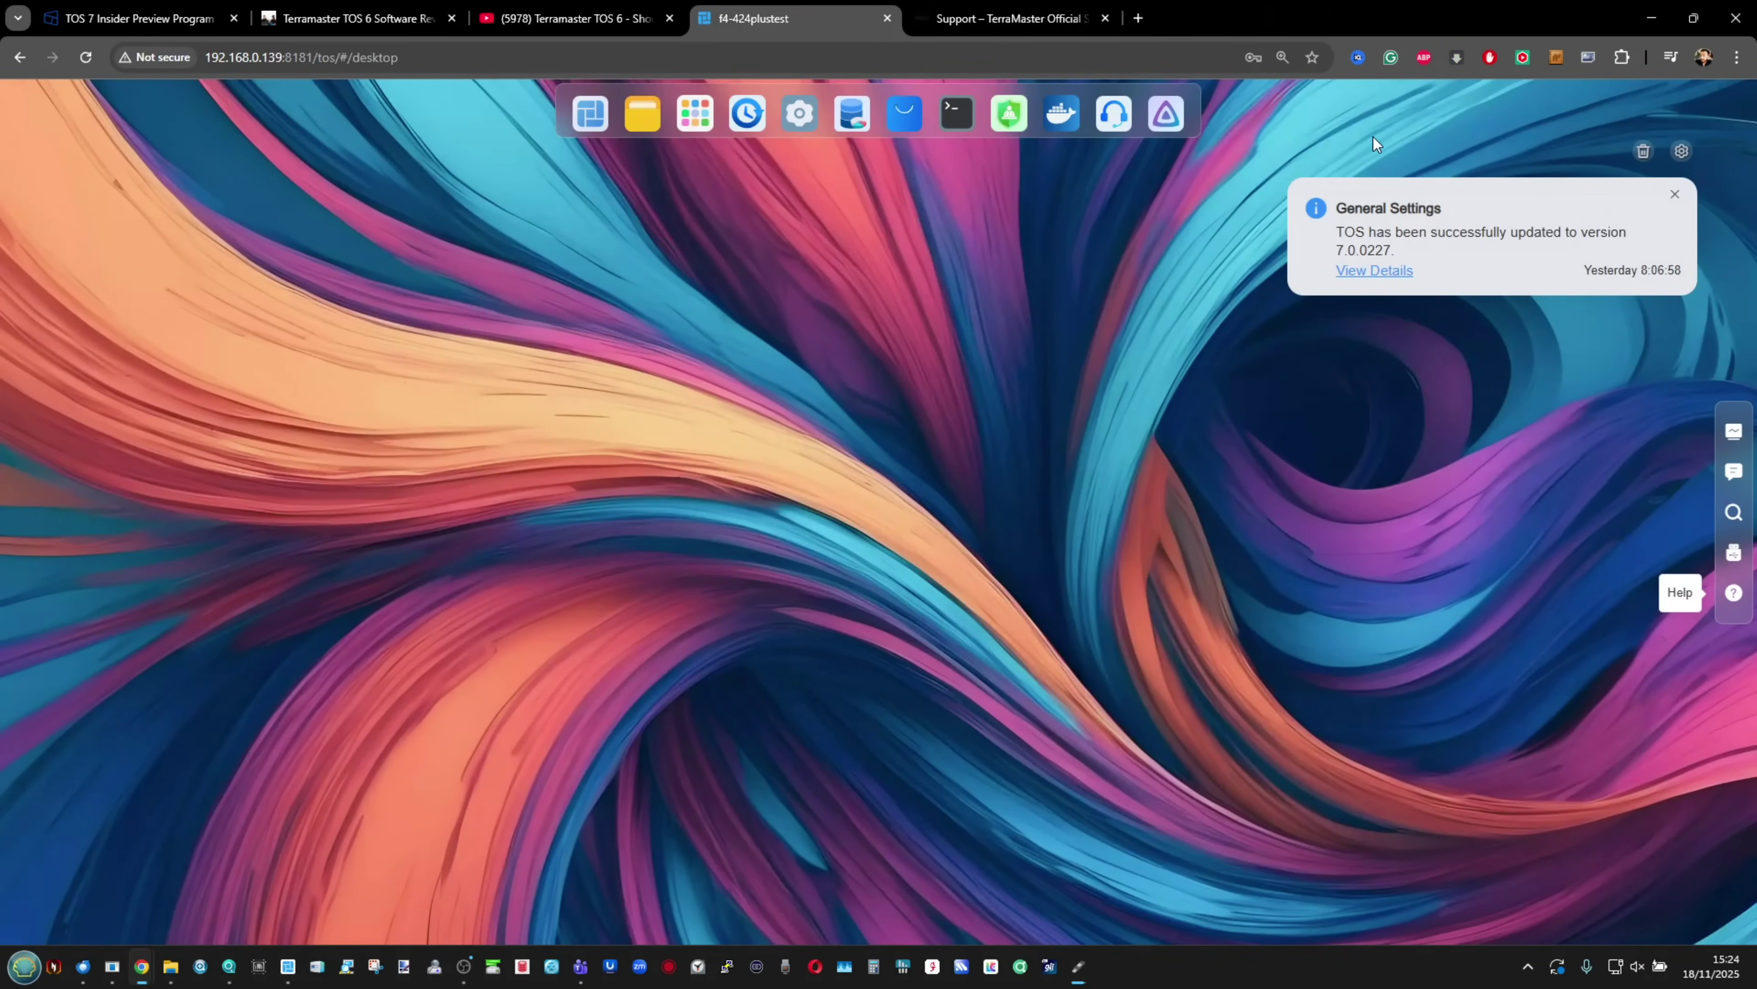
pyautogui.press('F11')
pyautogui.click(1675, 114)
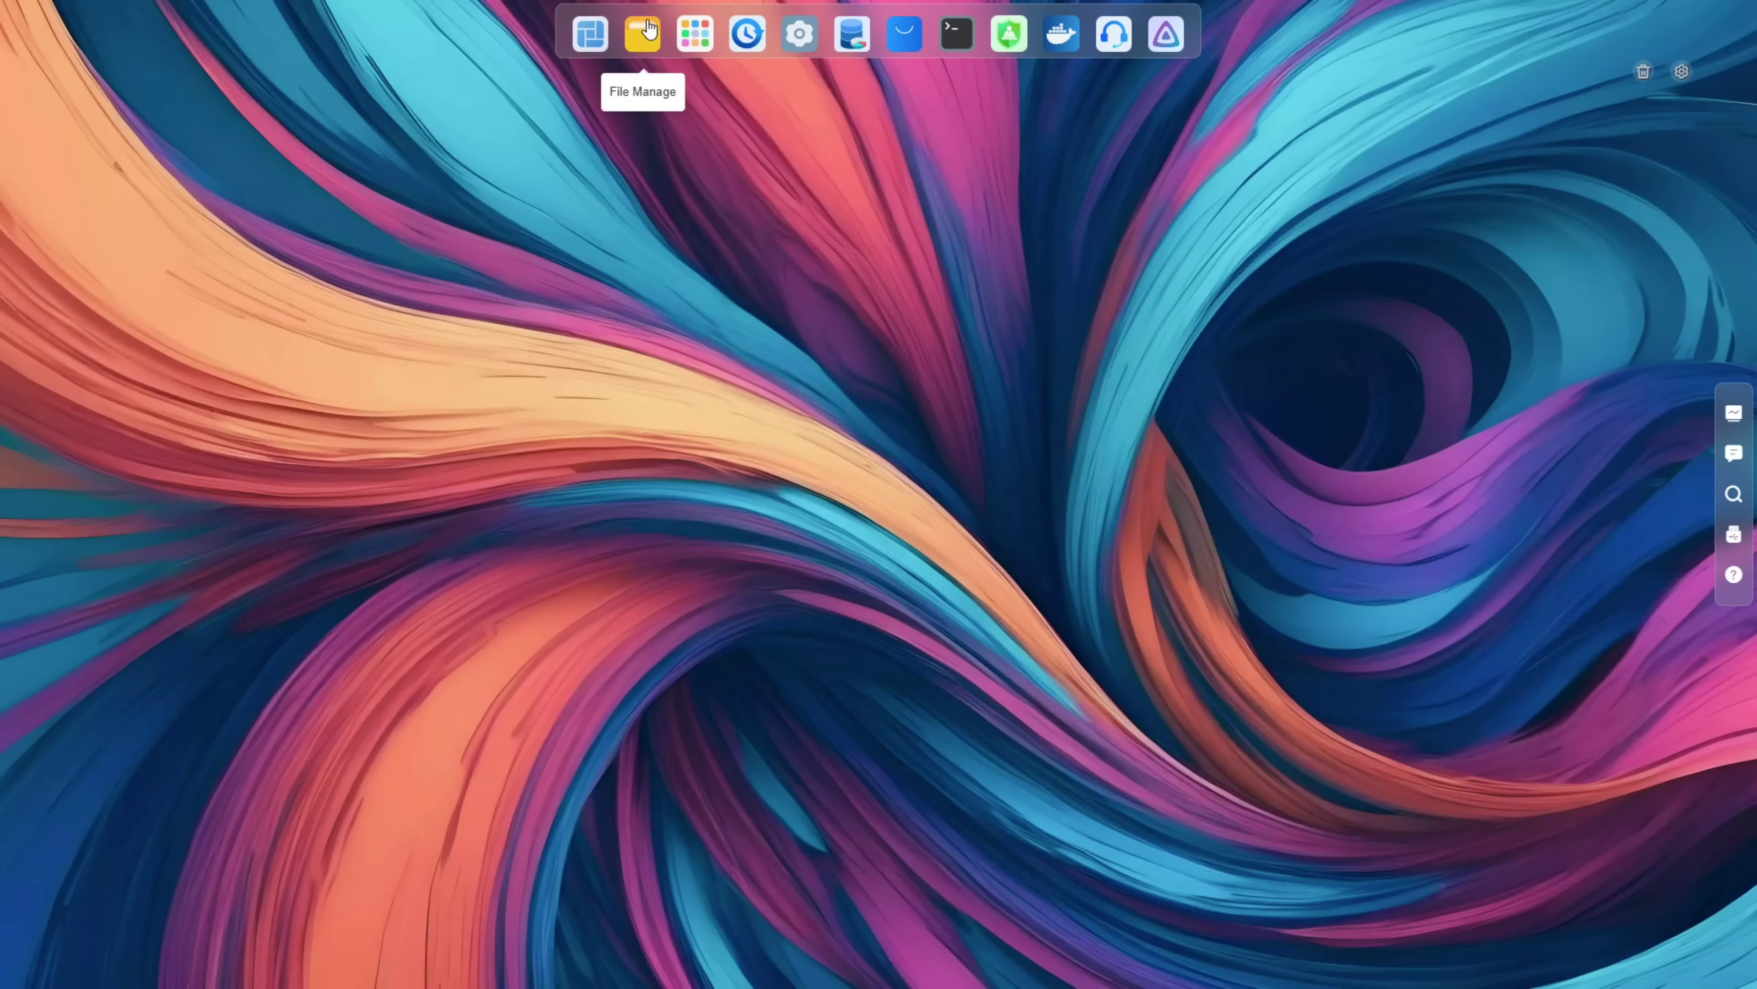
# Step: Reach Storage Manager from the Control Panel, maximize it, and show the full disk list from the M.2 graphic
pyautogui.click(788, 41)
pyautogui.moveTo(744, 208); pyautogui.dragTo(732, 209)
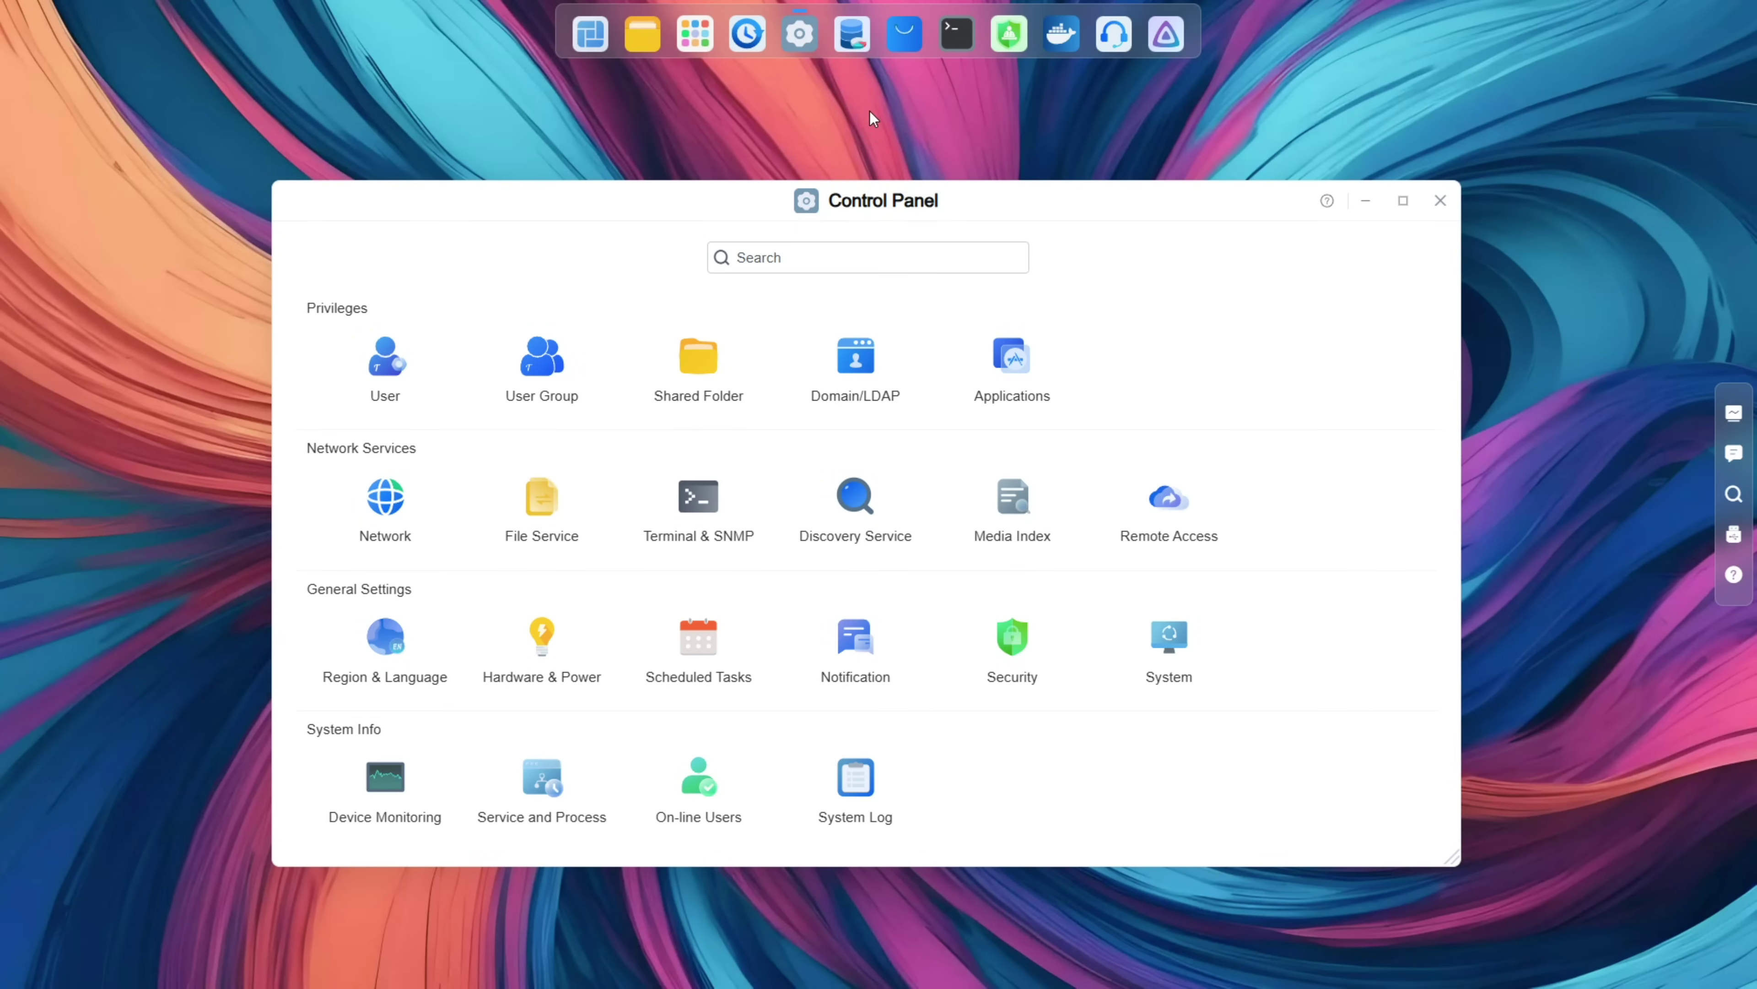
pyautogui.click(857, 43)
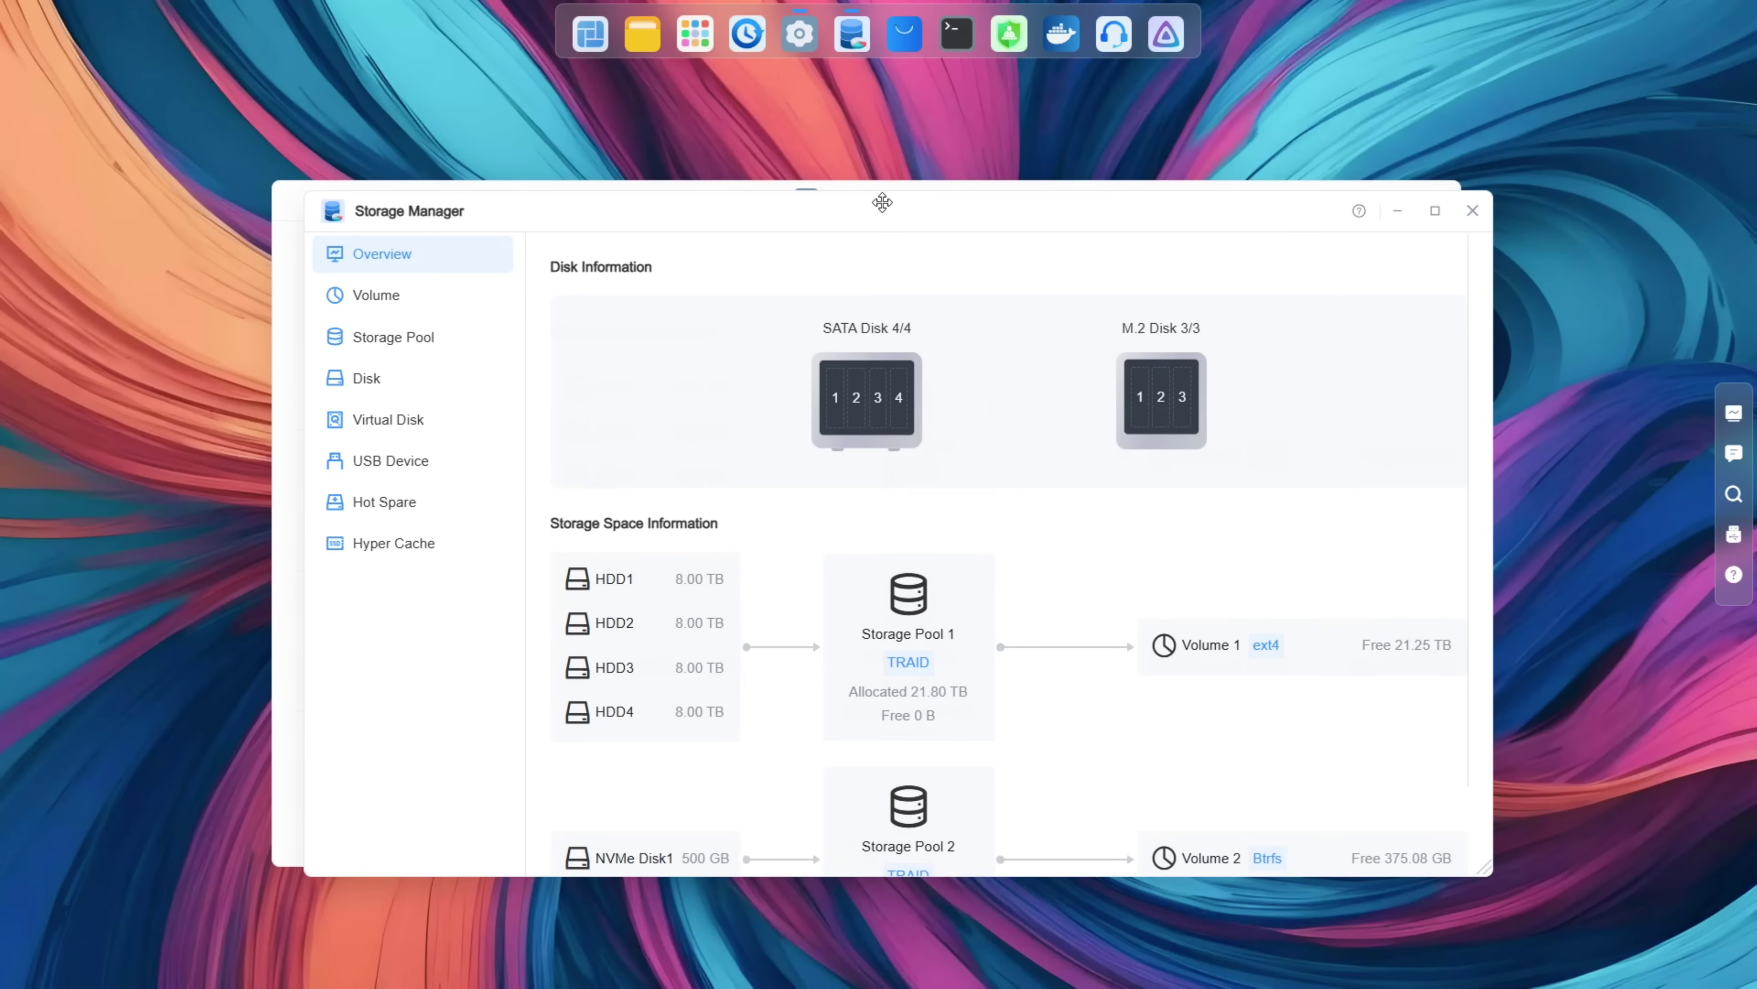
pyautogui.scroll(-2, 900, 367)
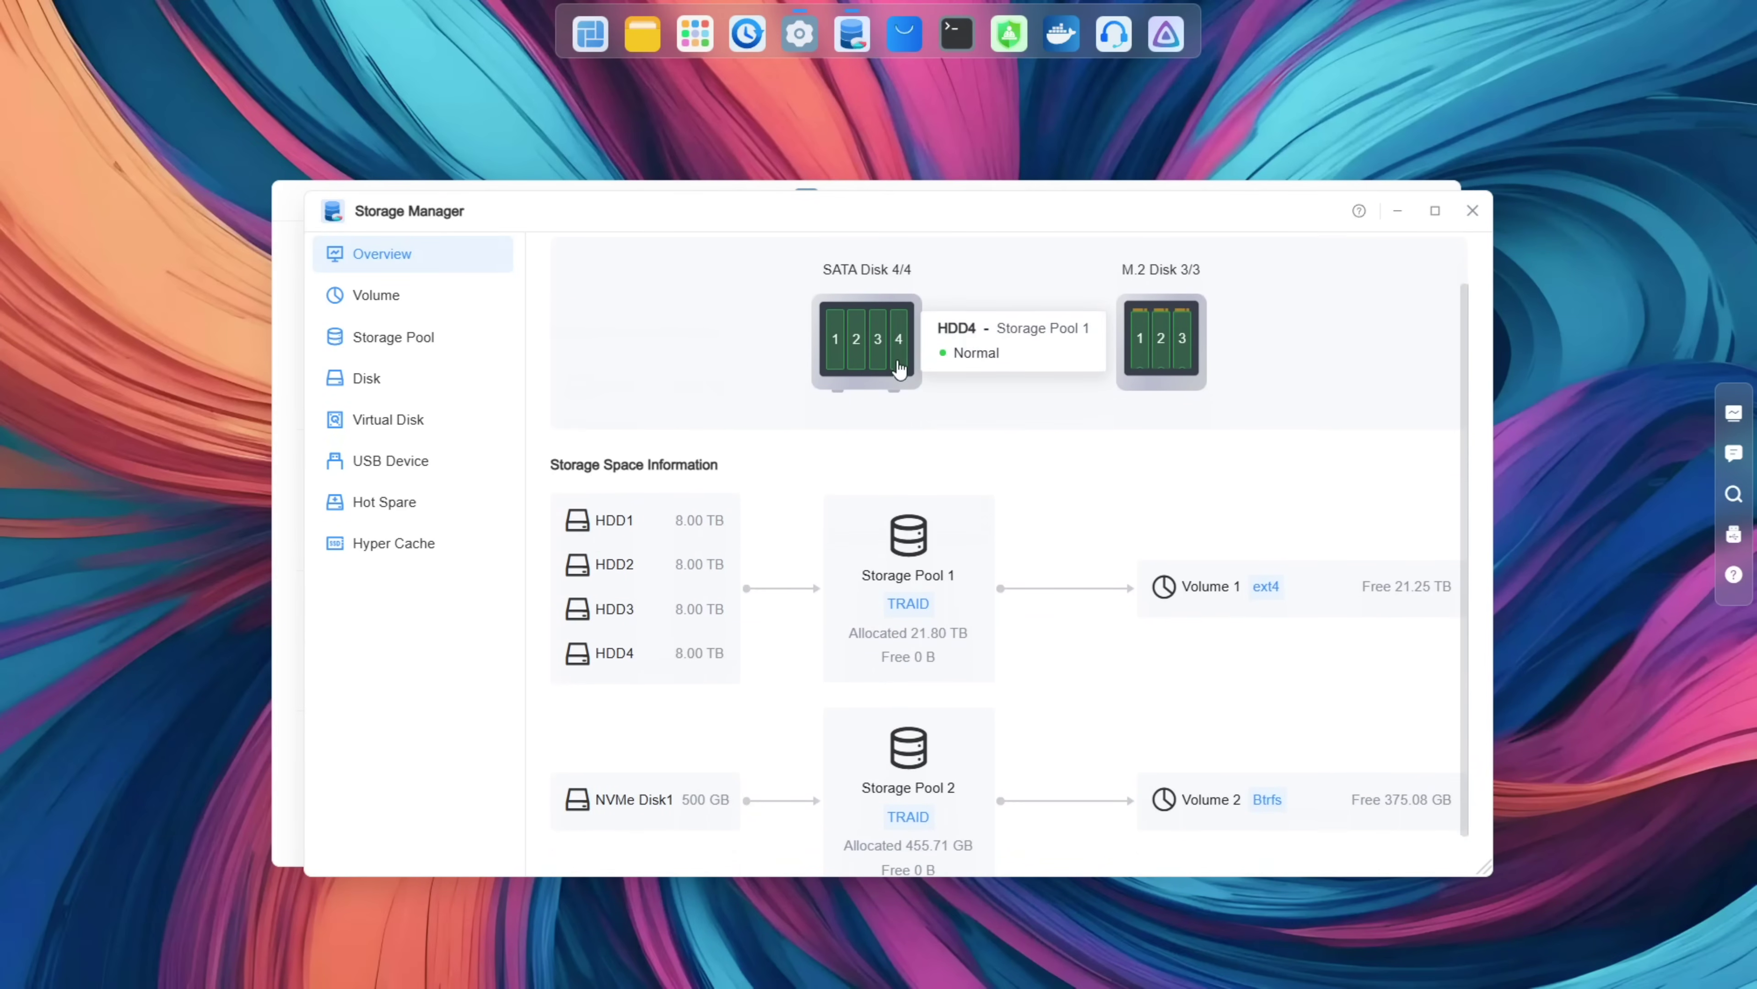
pyautogui.scroll(-1, 900, 367)
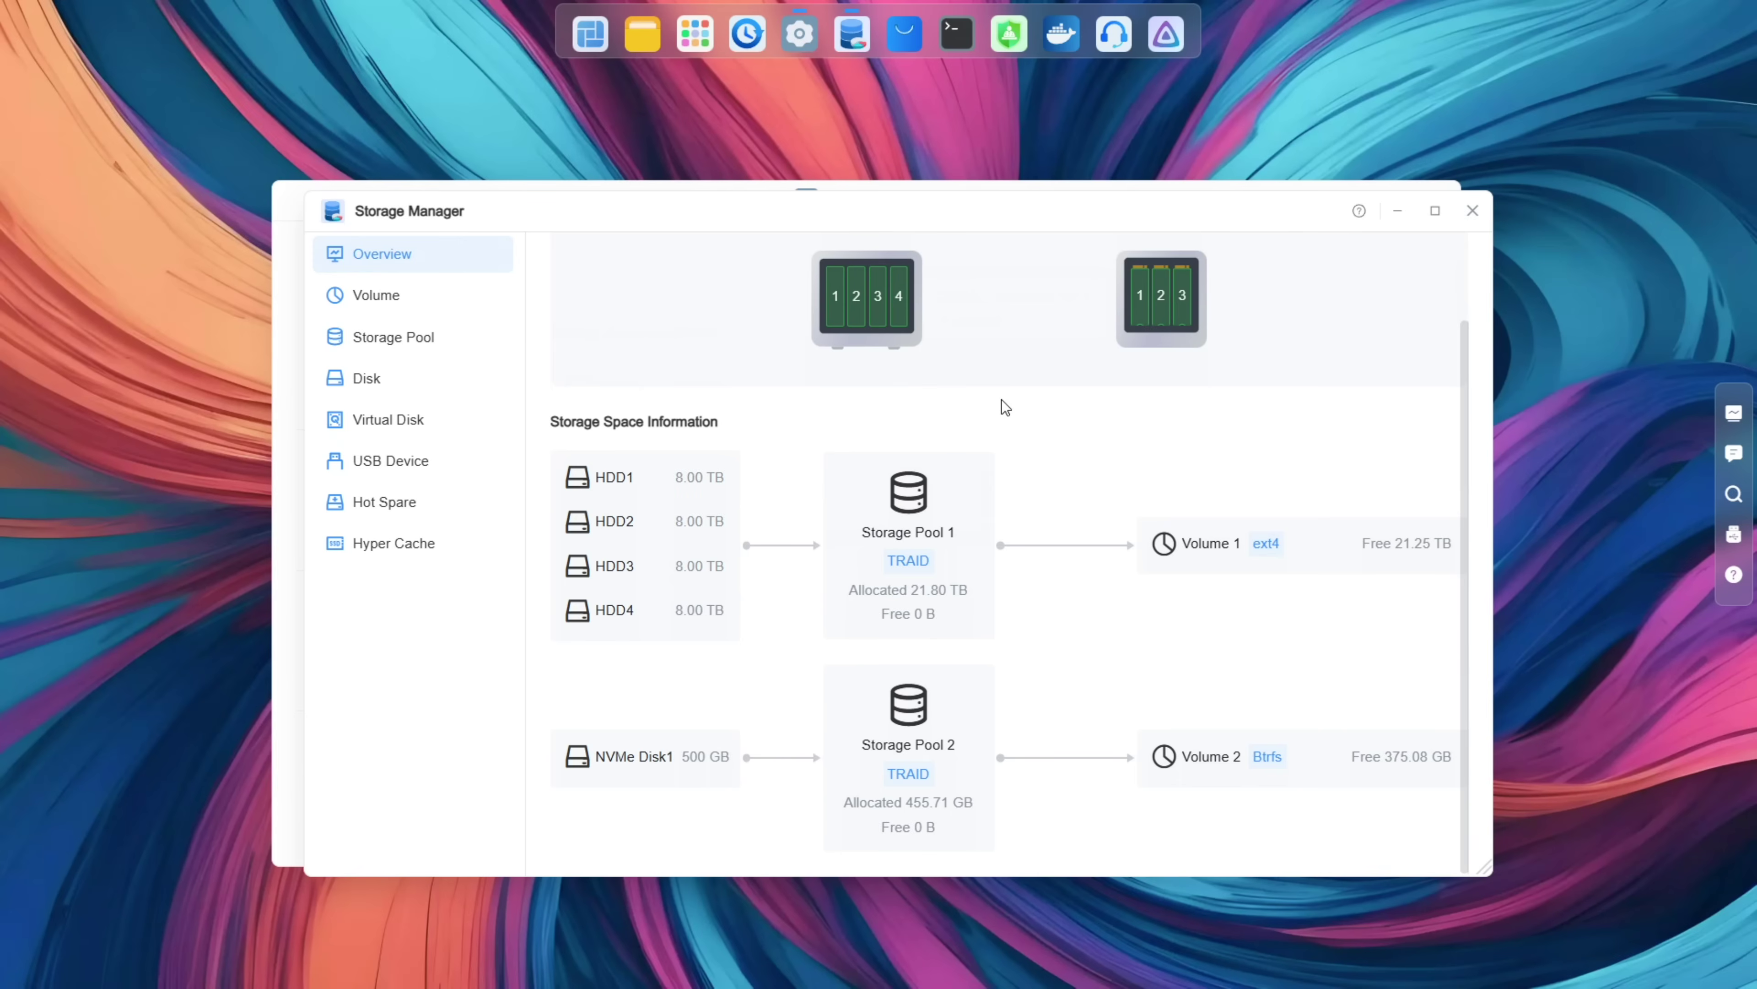
pyautogui.scroll(1, 1002, 400)
pyautogui.scroll(-1, 1001, 399)
pyautogui.click(1434, 210)
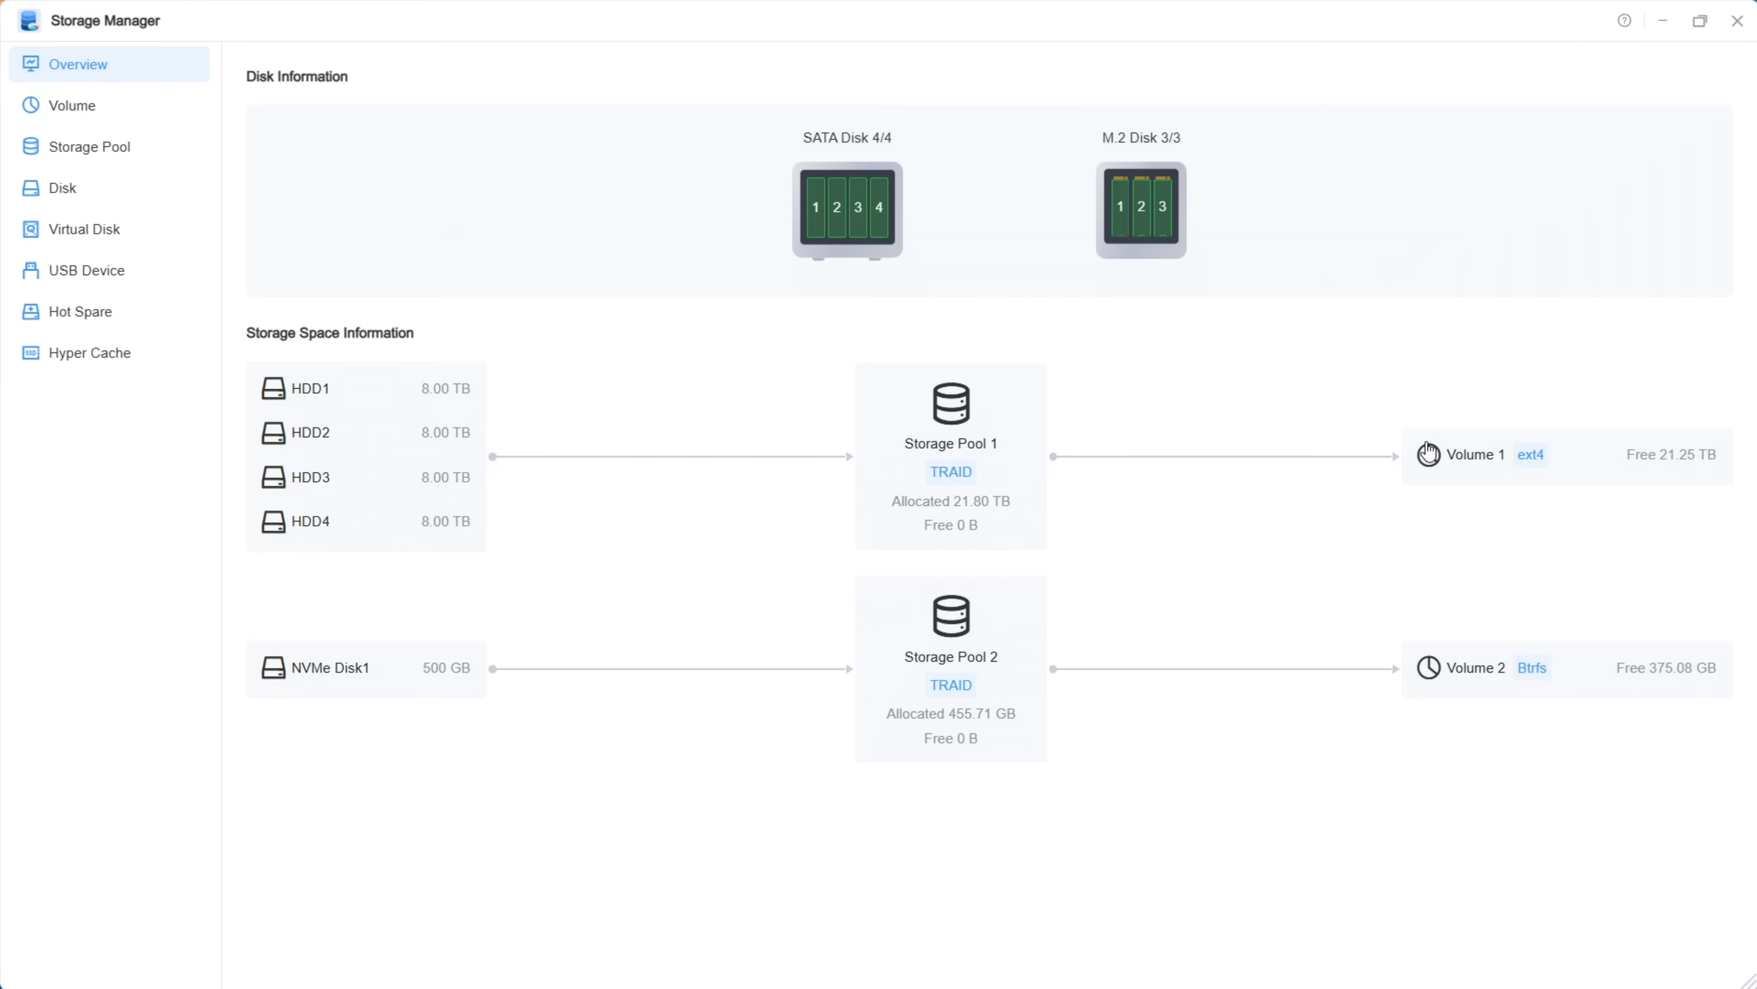
pyautogui.click(1141, 220)
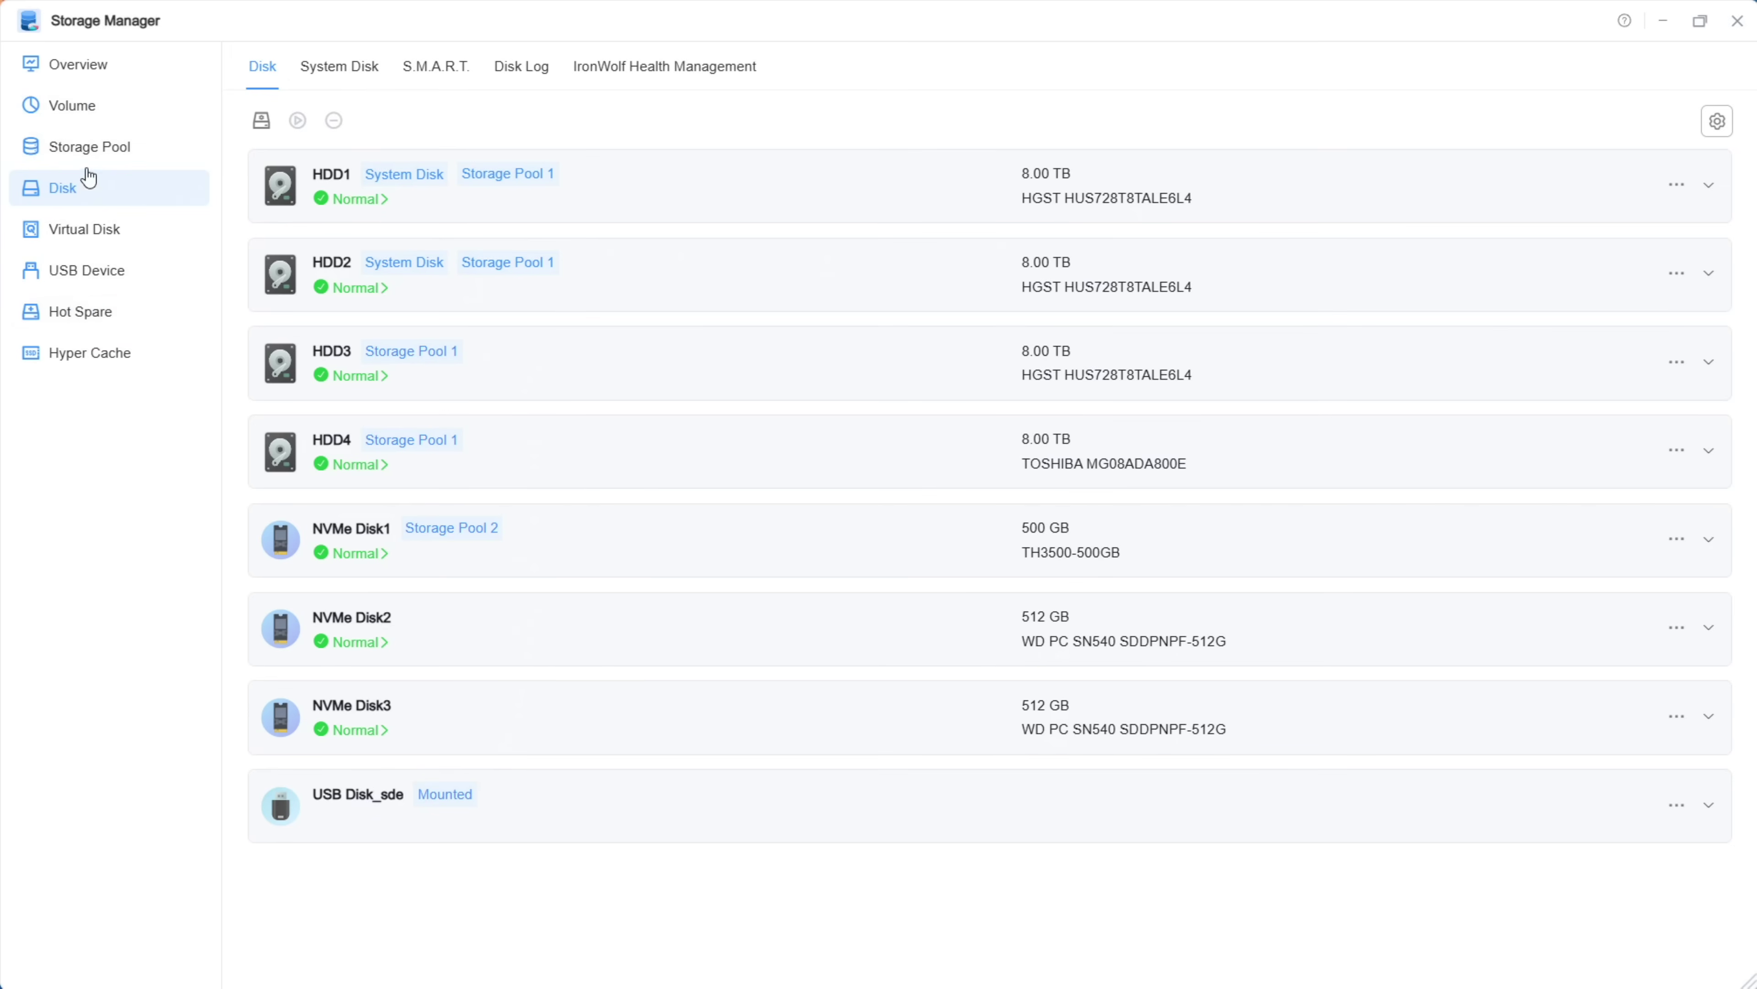
pyautogui.click(88, 146)
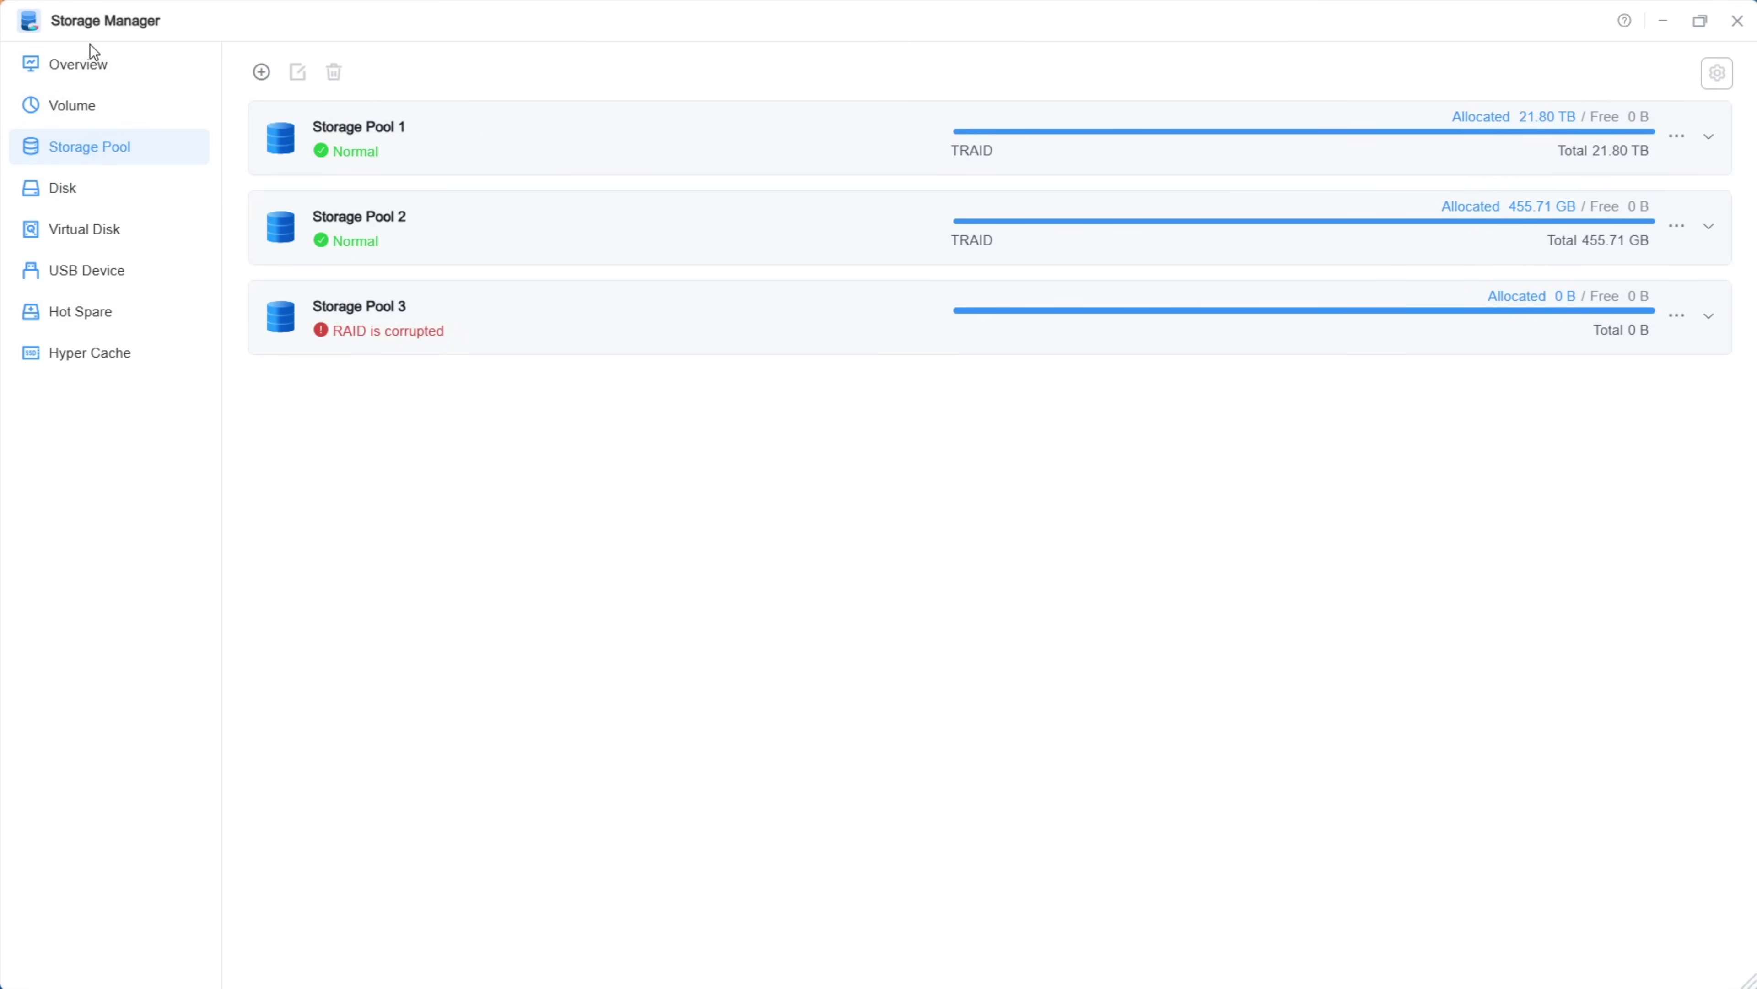
pyautogui.click(503, 315)
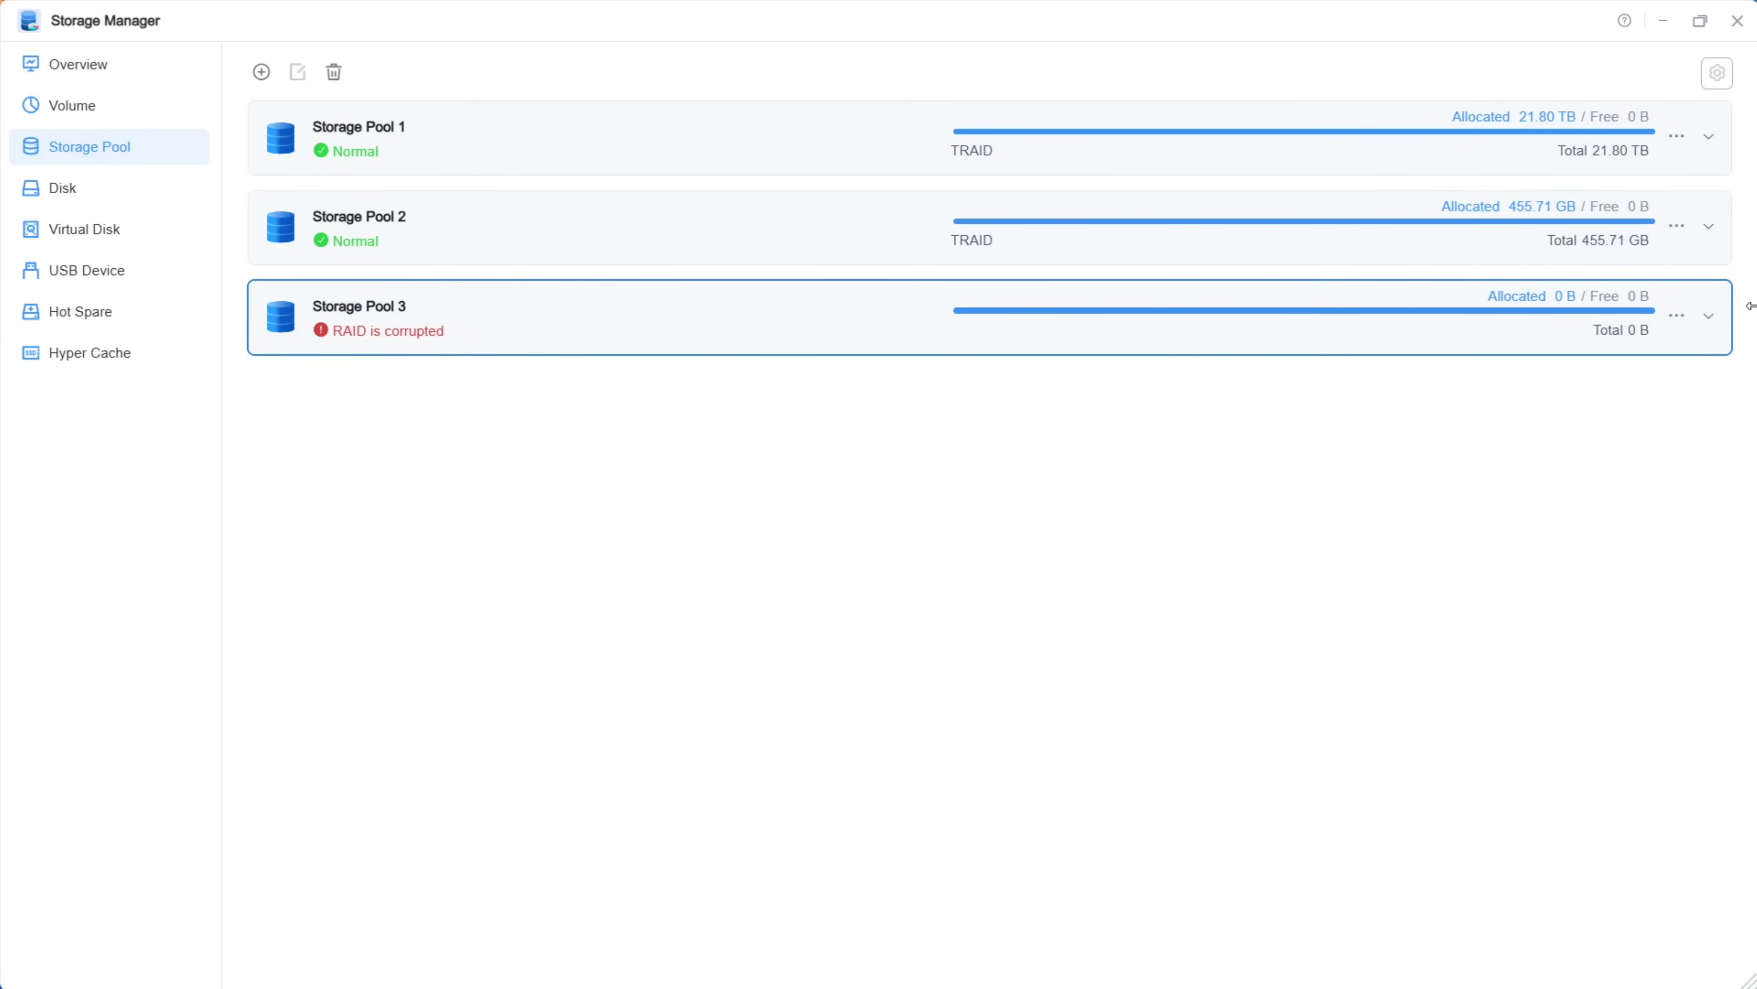
pyautogui.click(1709, 317)
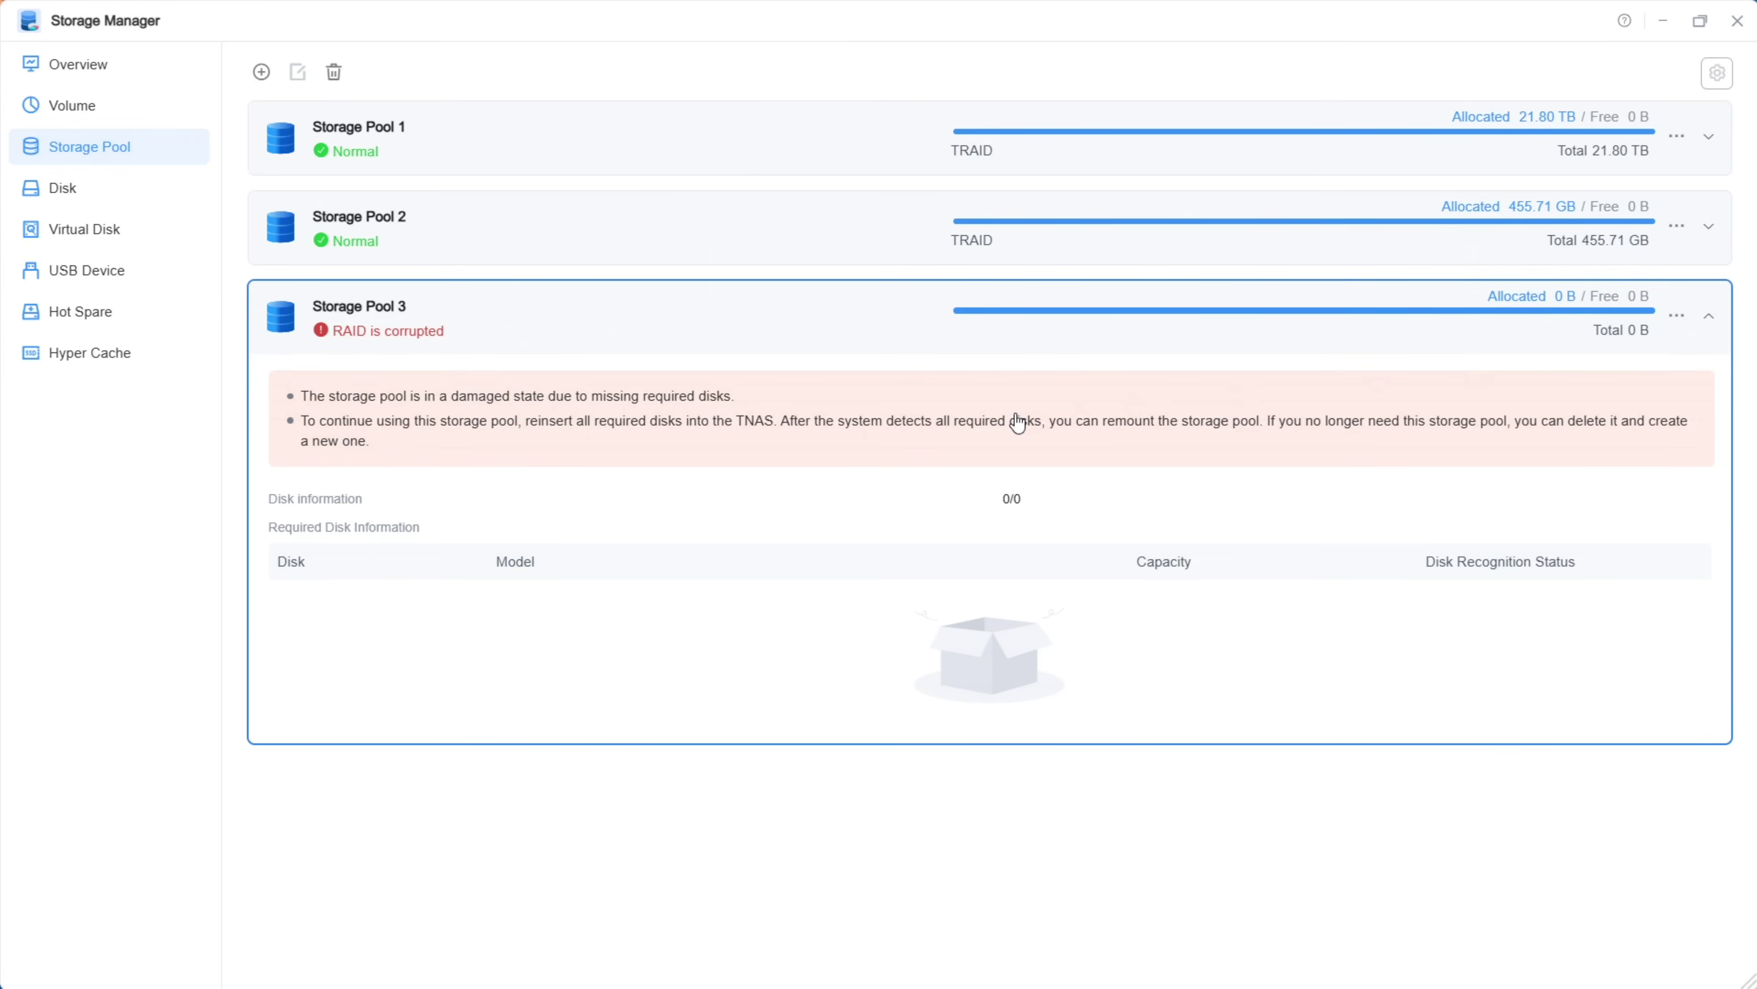
pyautogui.click(1709, 318)
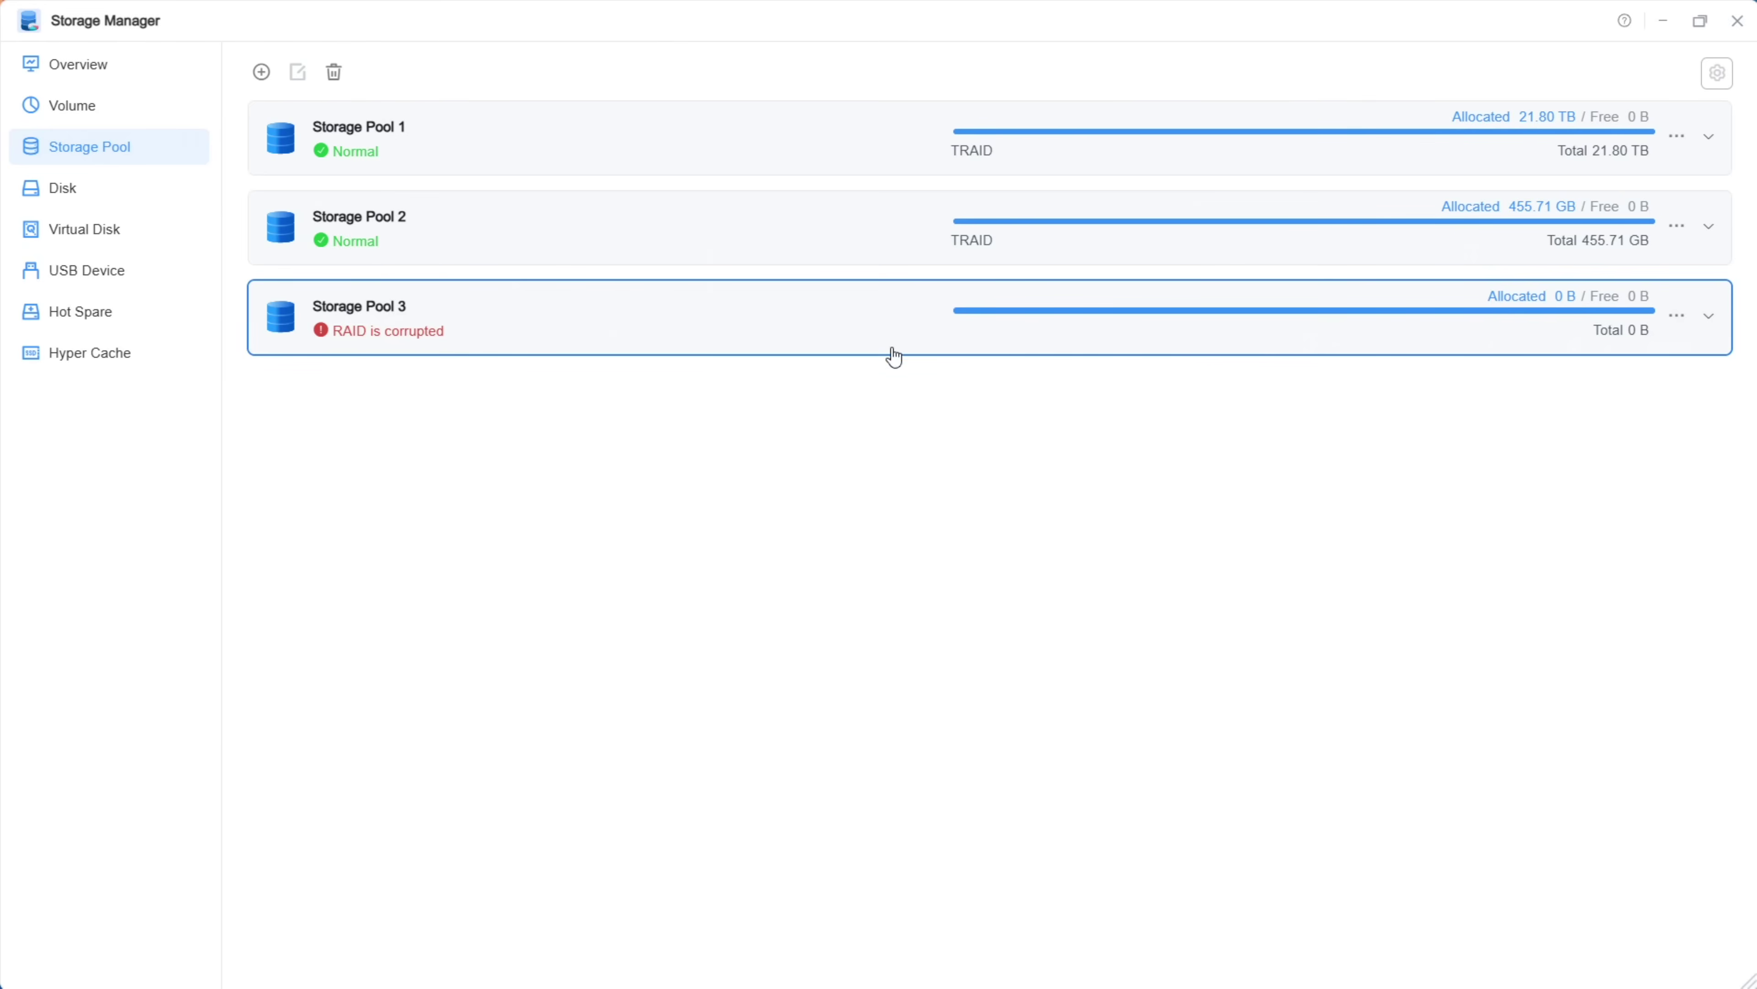
pyautogui.click(107, 206)
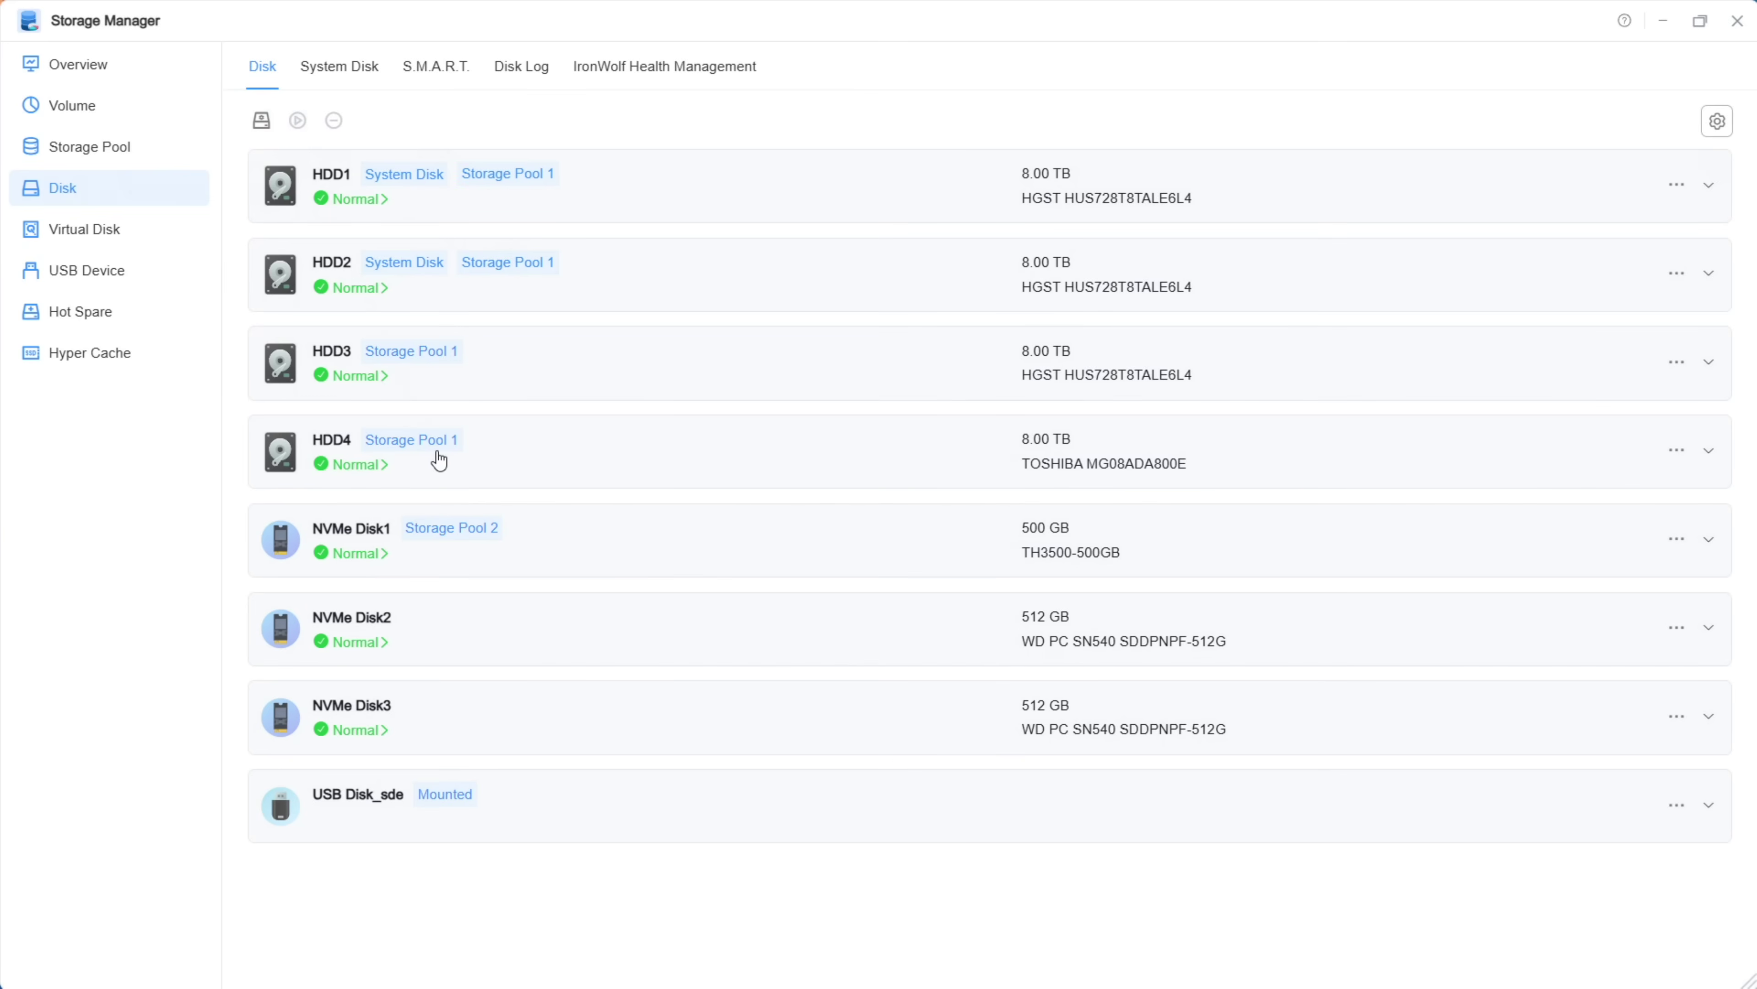
# Step: Create Storage Pool 4 from NVMe Disk2, accepting all warnings, then view the volume list
pyautogui.click(623, 644)
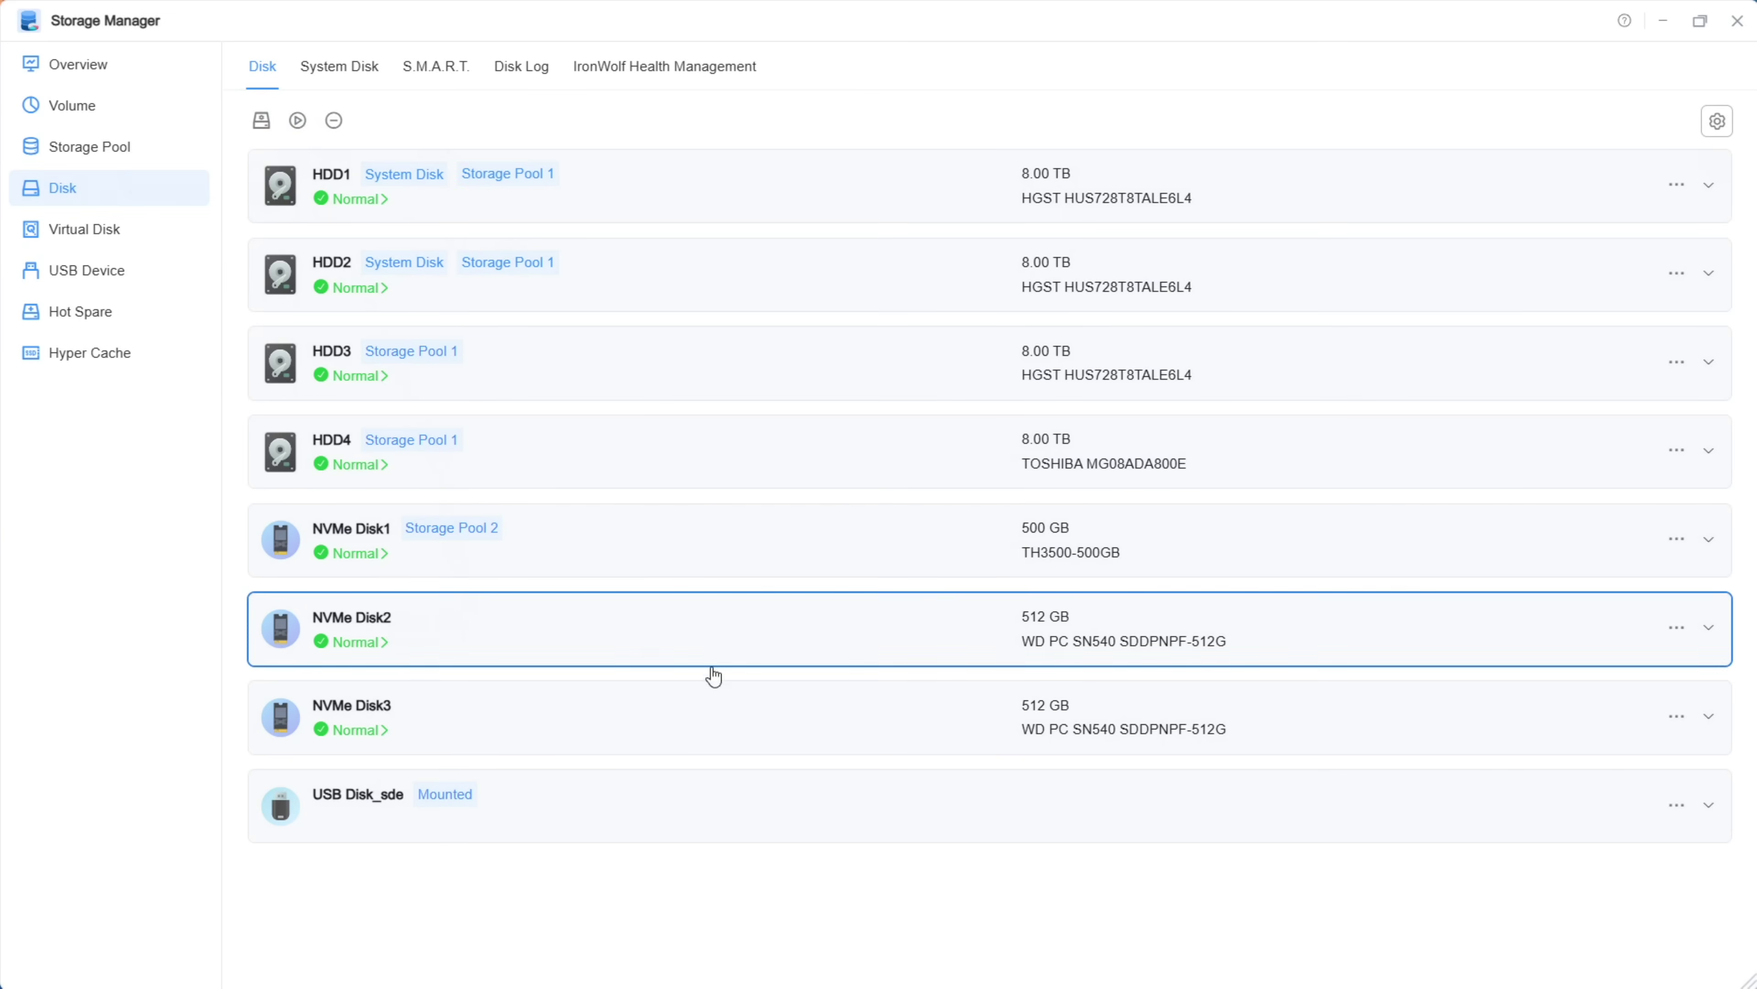
pyautogui.click(261, 121)
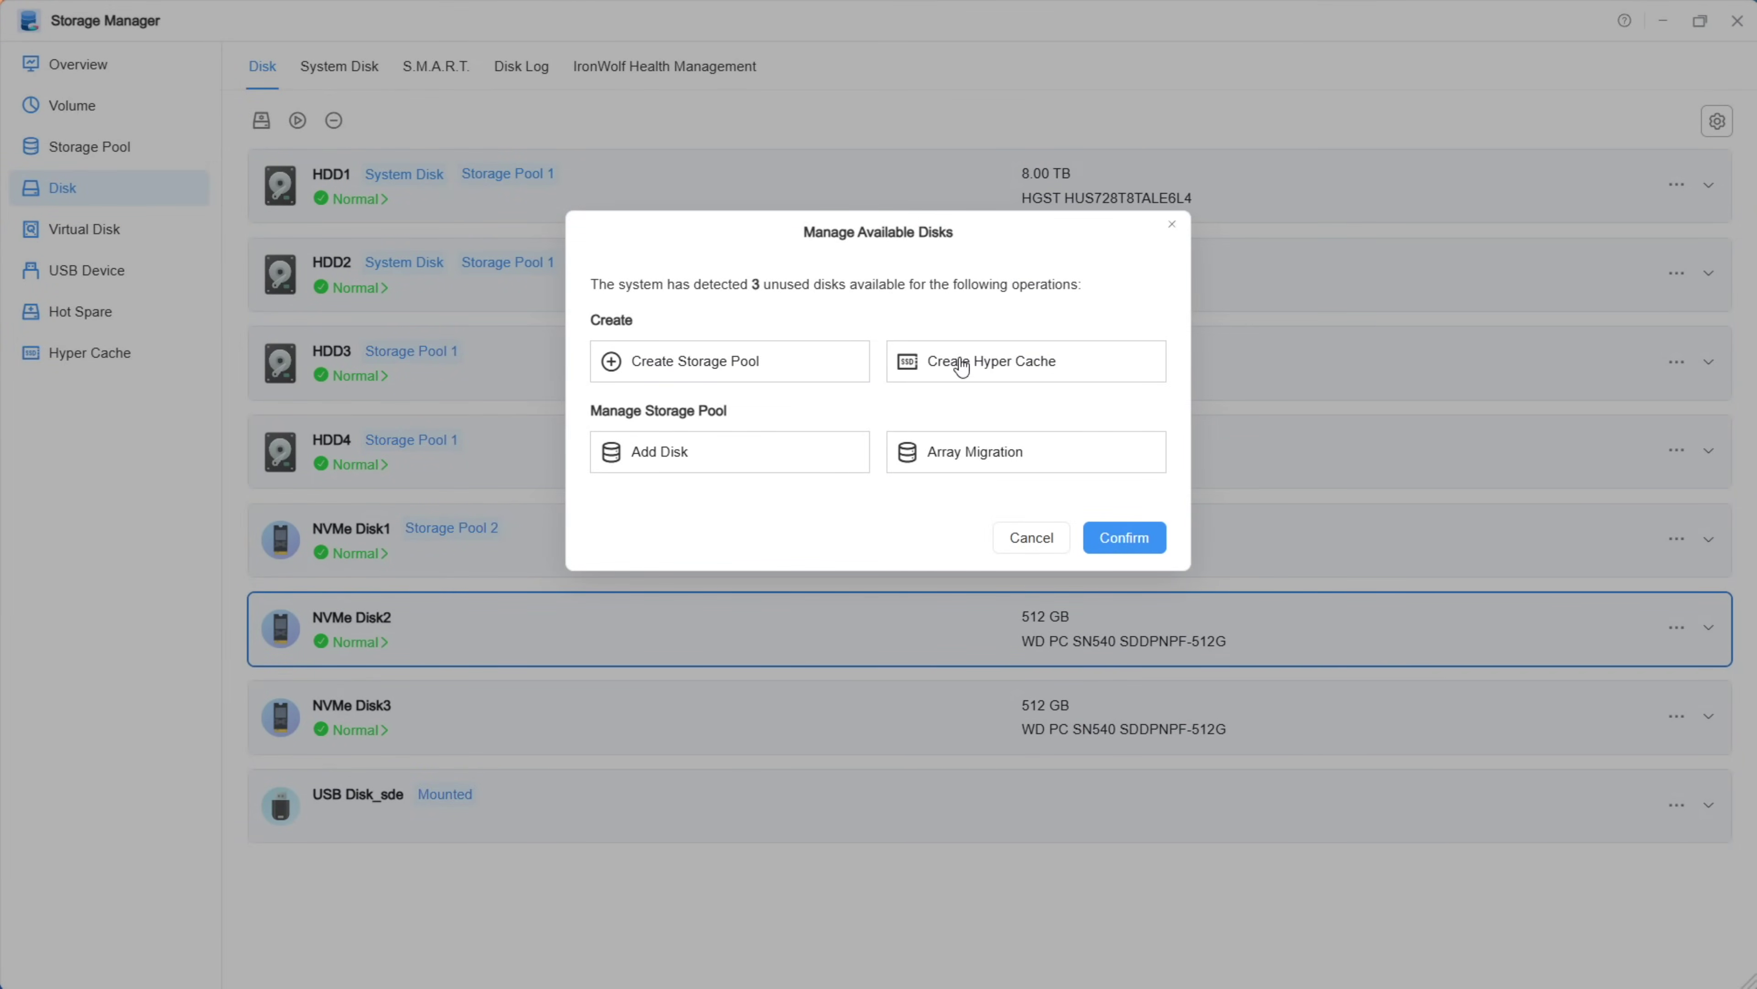
pyautogui.click(734, 361)
pyautogui.scroll(-2, 838, 565)
pyautogui.click(609, 431)
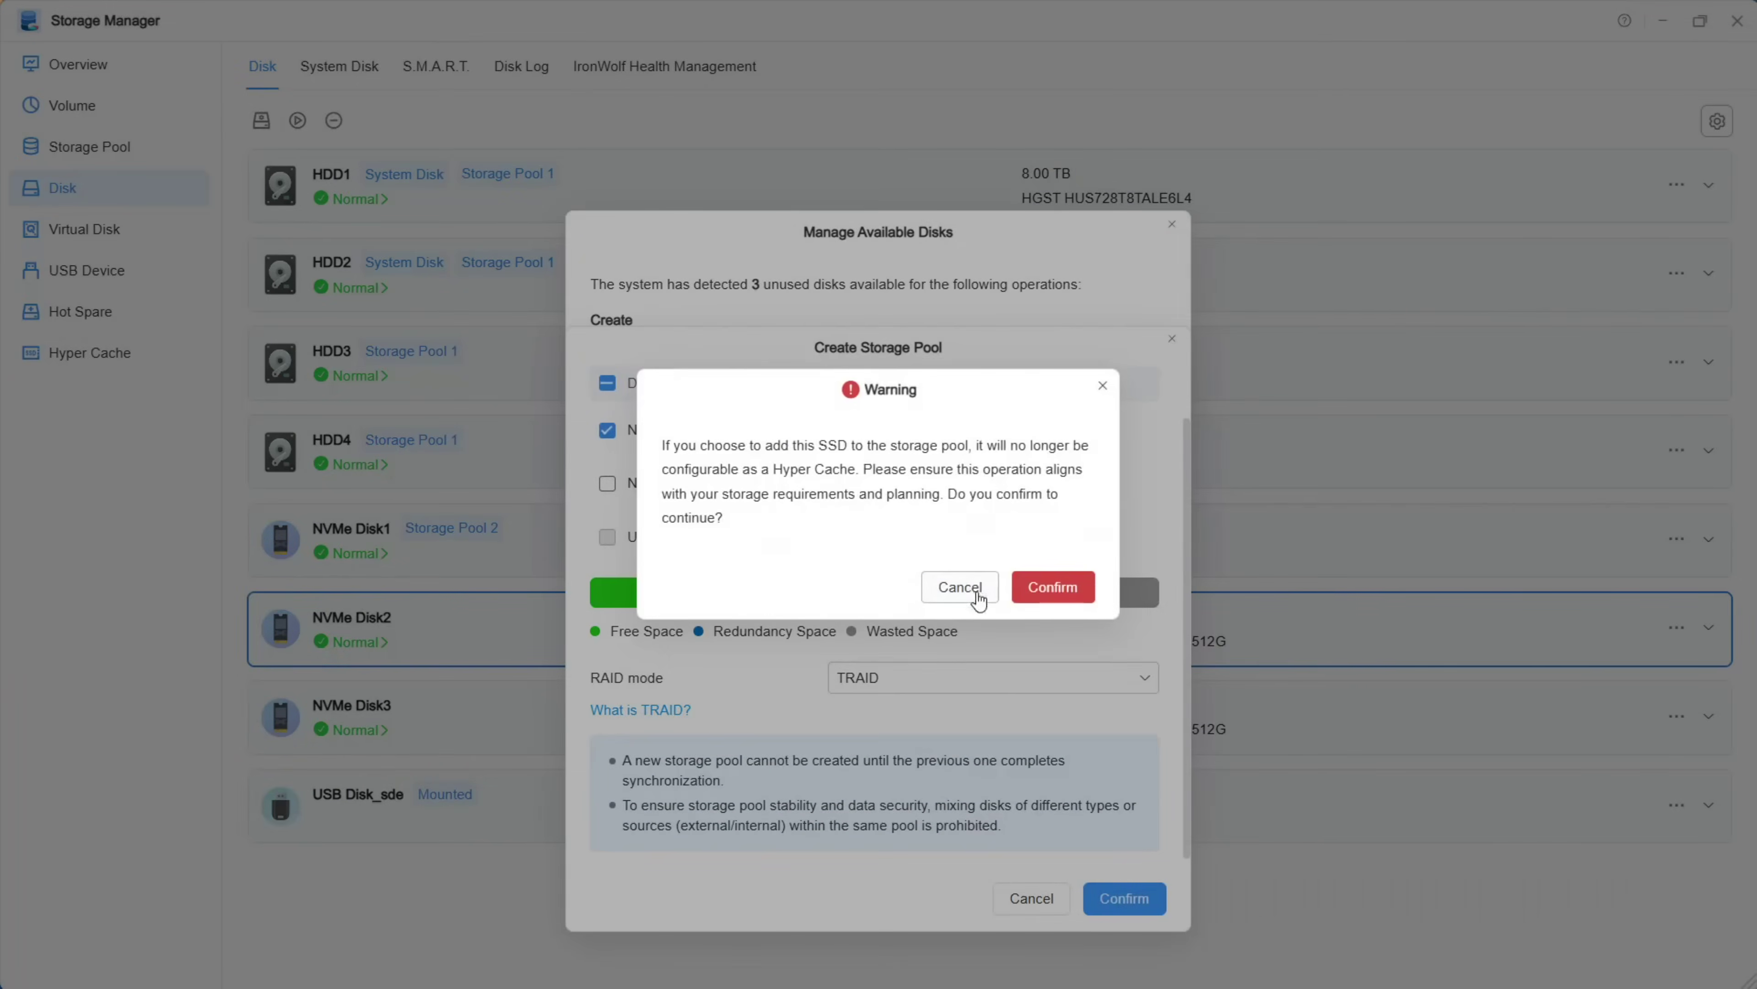
pyautogui.click(1038, 587)
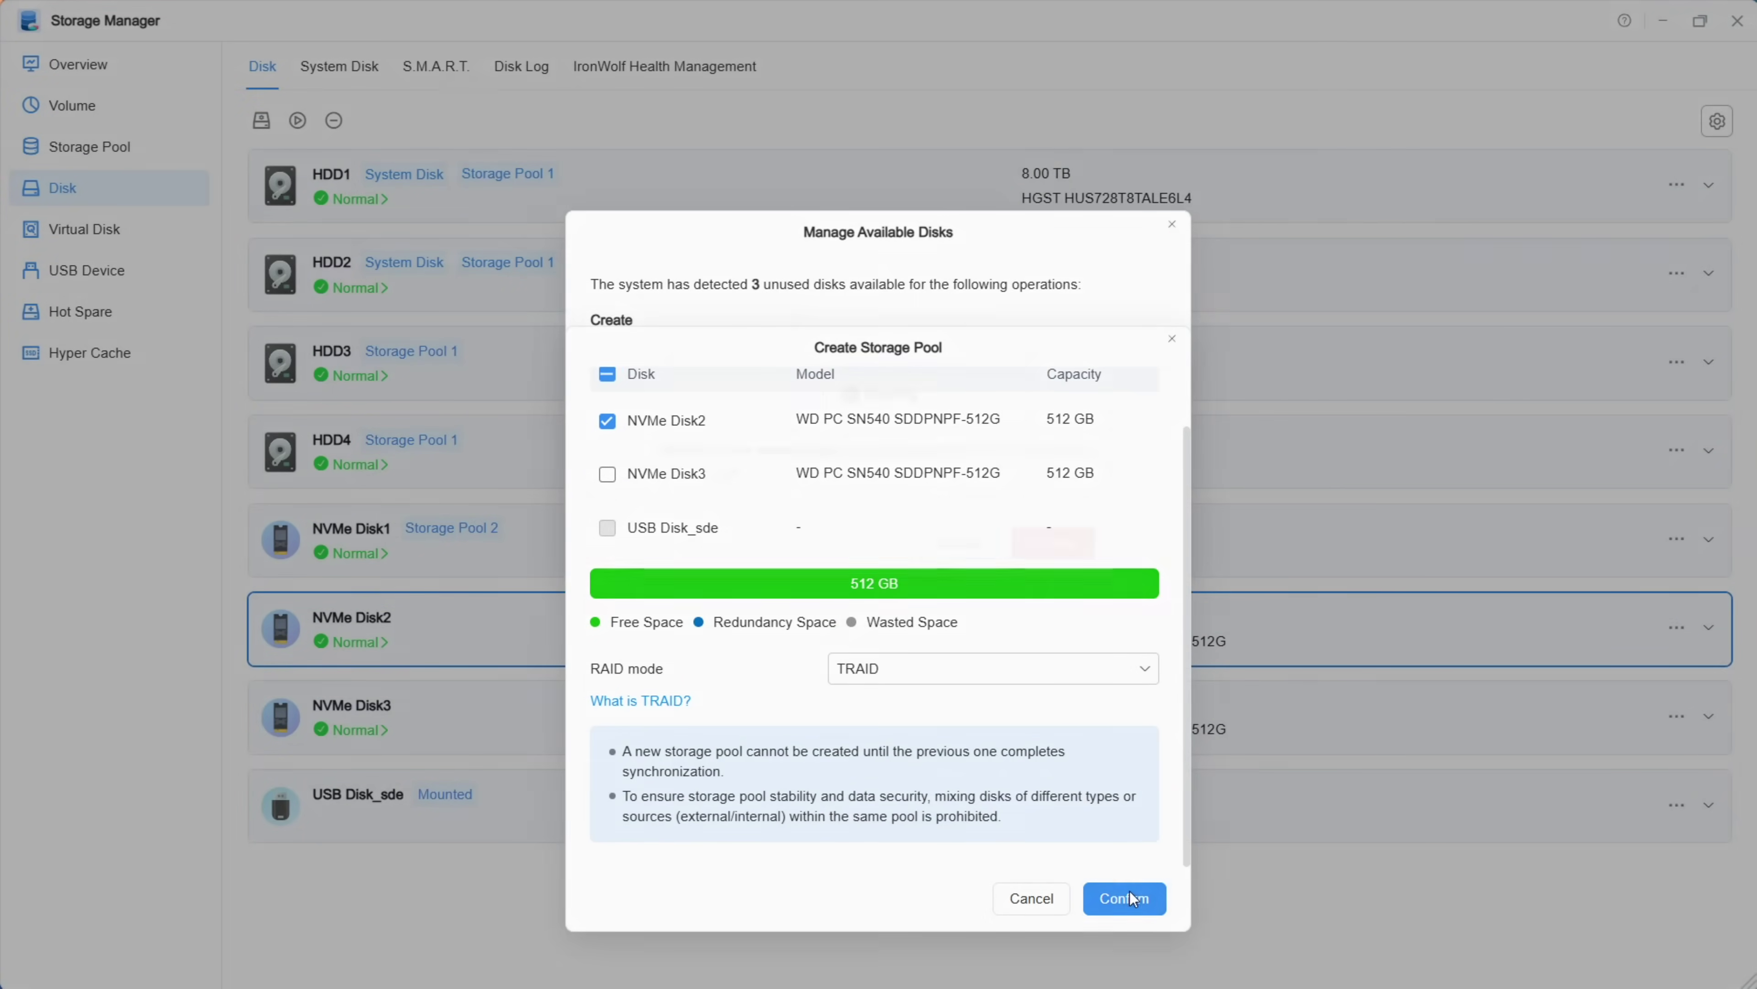
pyautogui.click(1127, 894)
pyautogui.click(1043, 562)
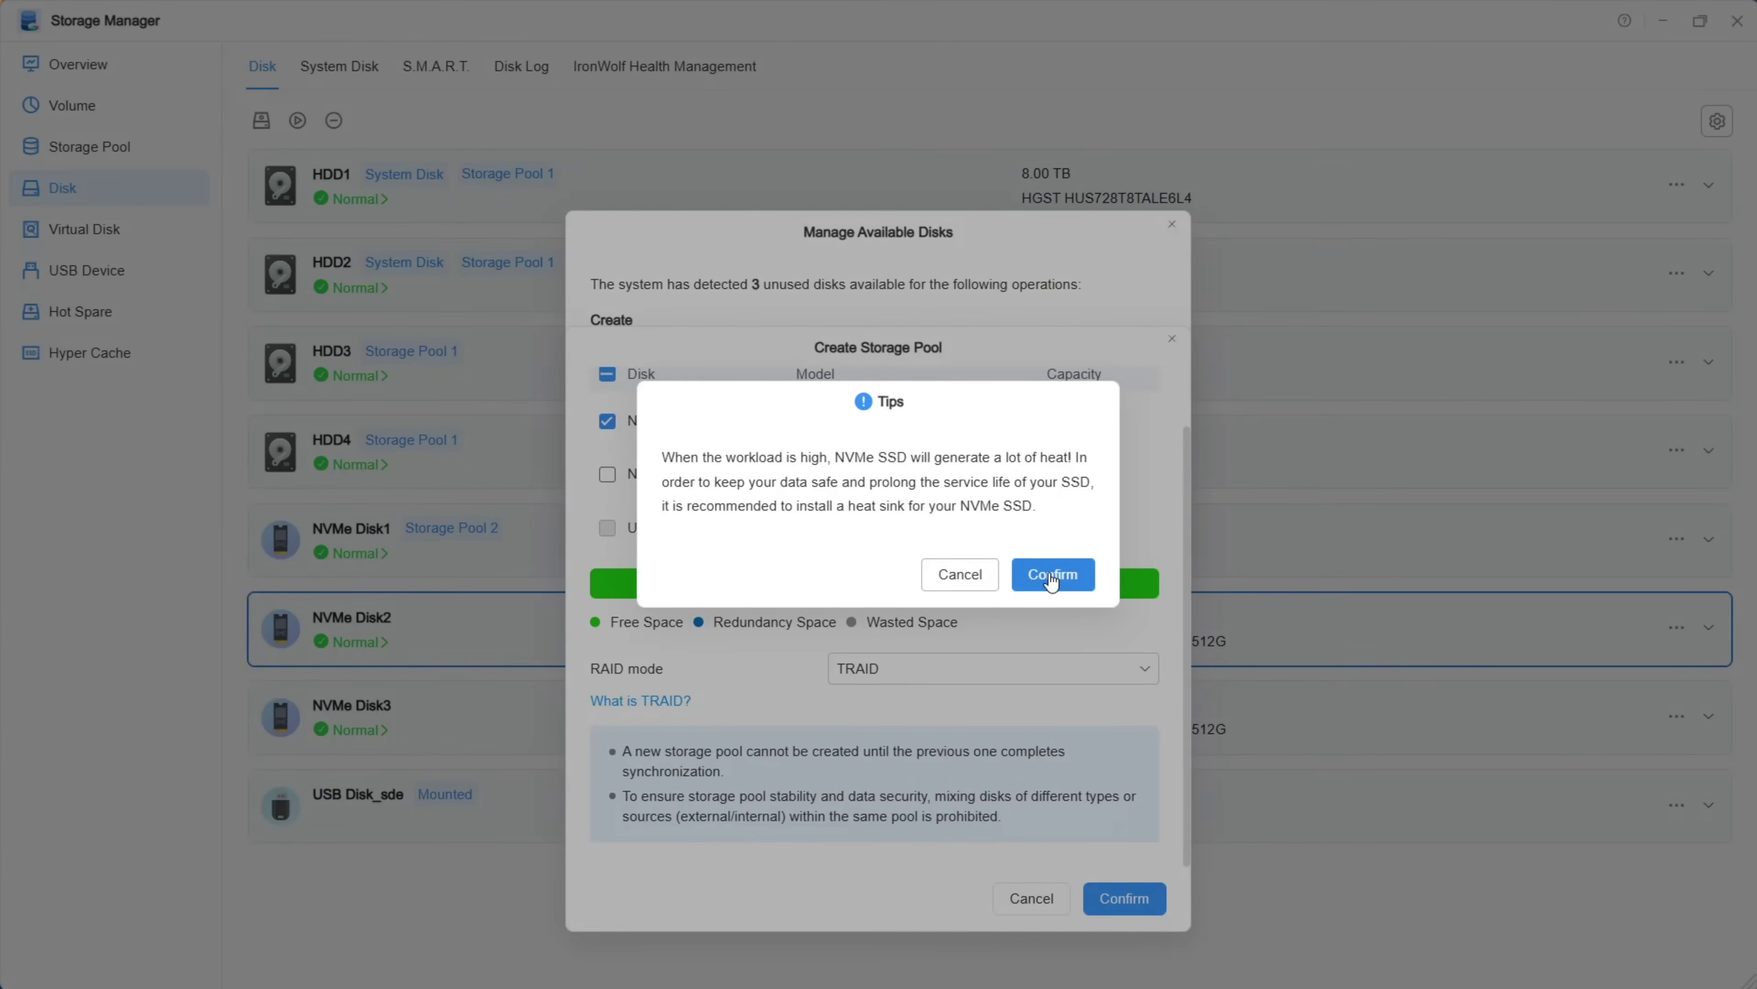
pyautogui.click(1038, 574)
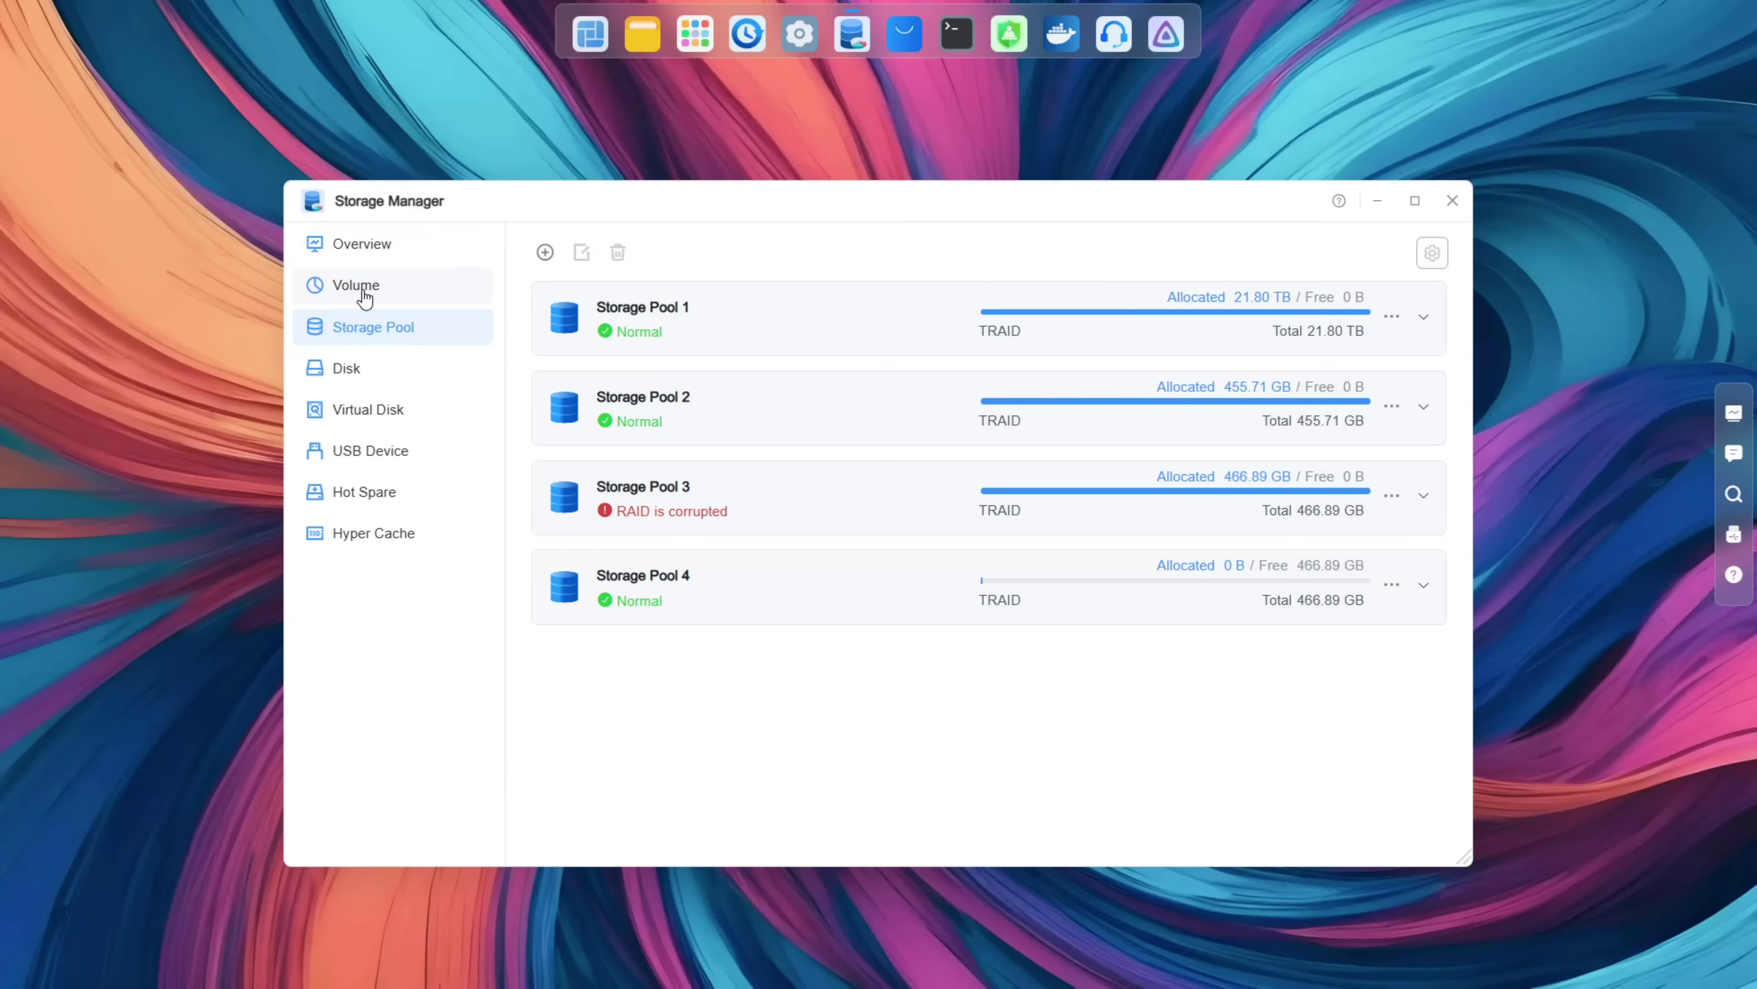
pyautogui.click(363, 285)
# Step: Expand Volume 1, then set up a volume on Storage Pool 4 with description 'test' to the filesystem step
pyautogui.click(1422, 318)
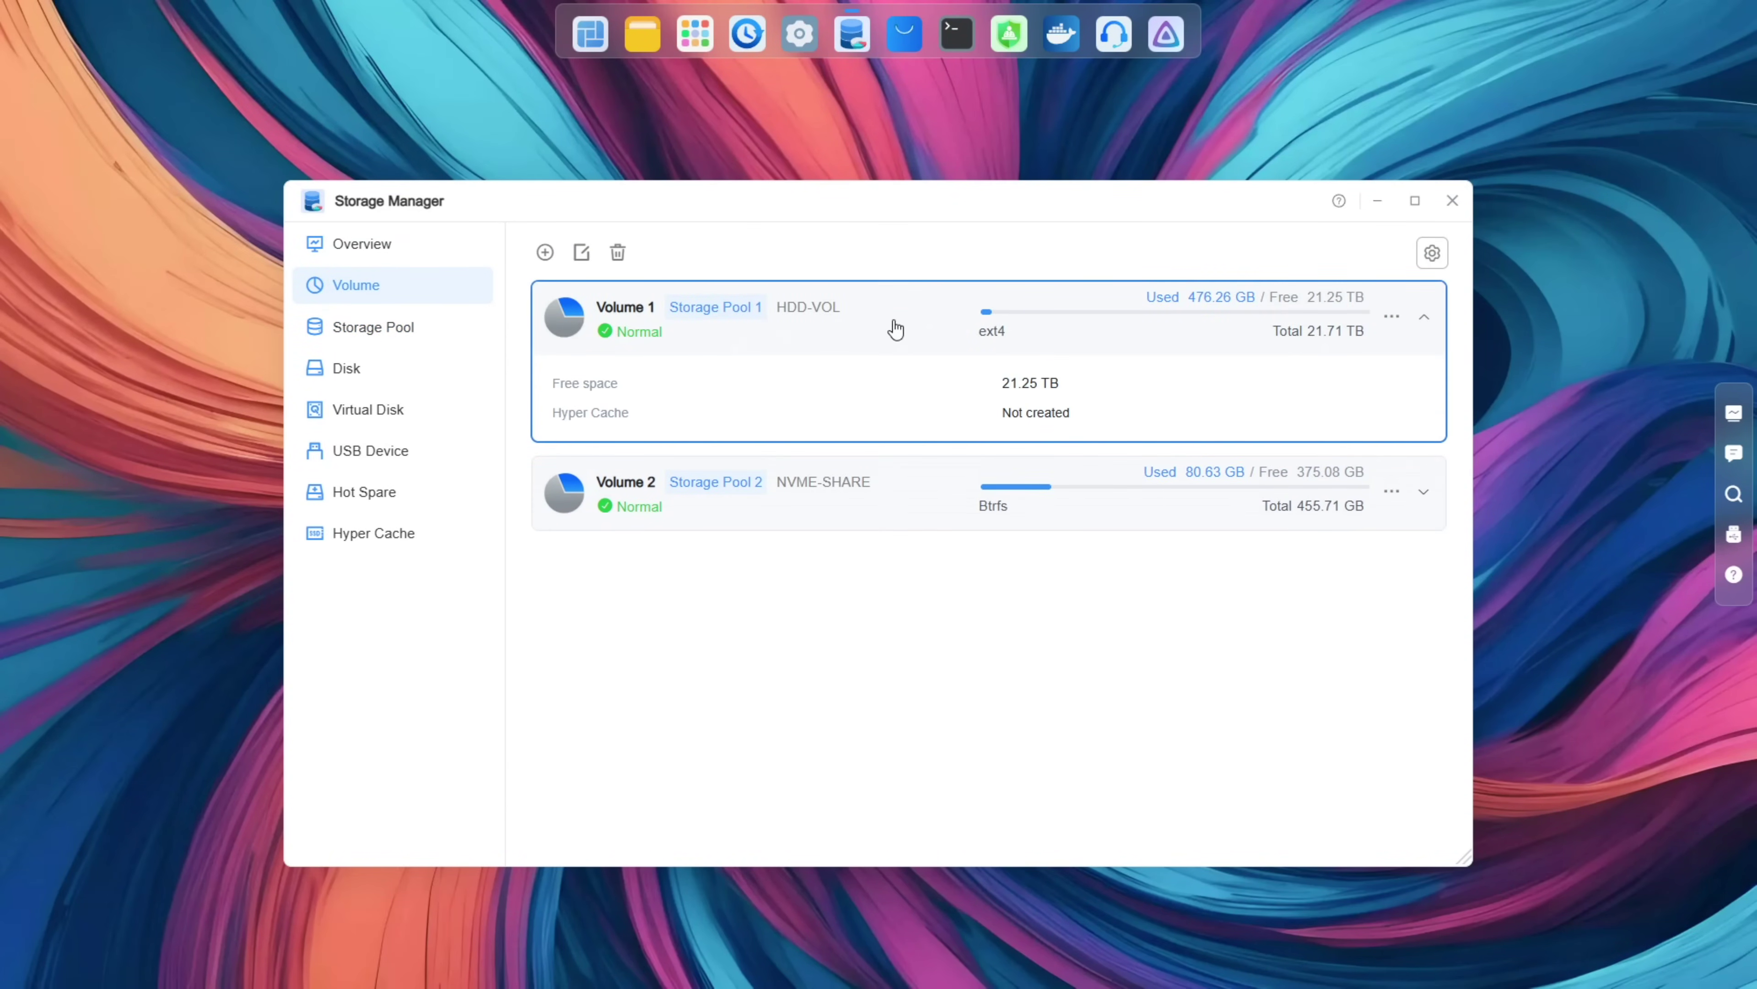
pyautogui.click(545, 253)
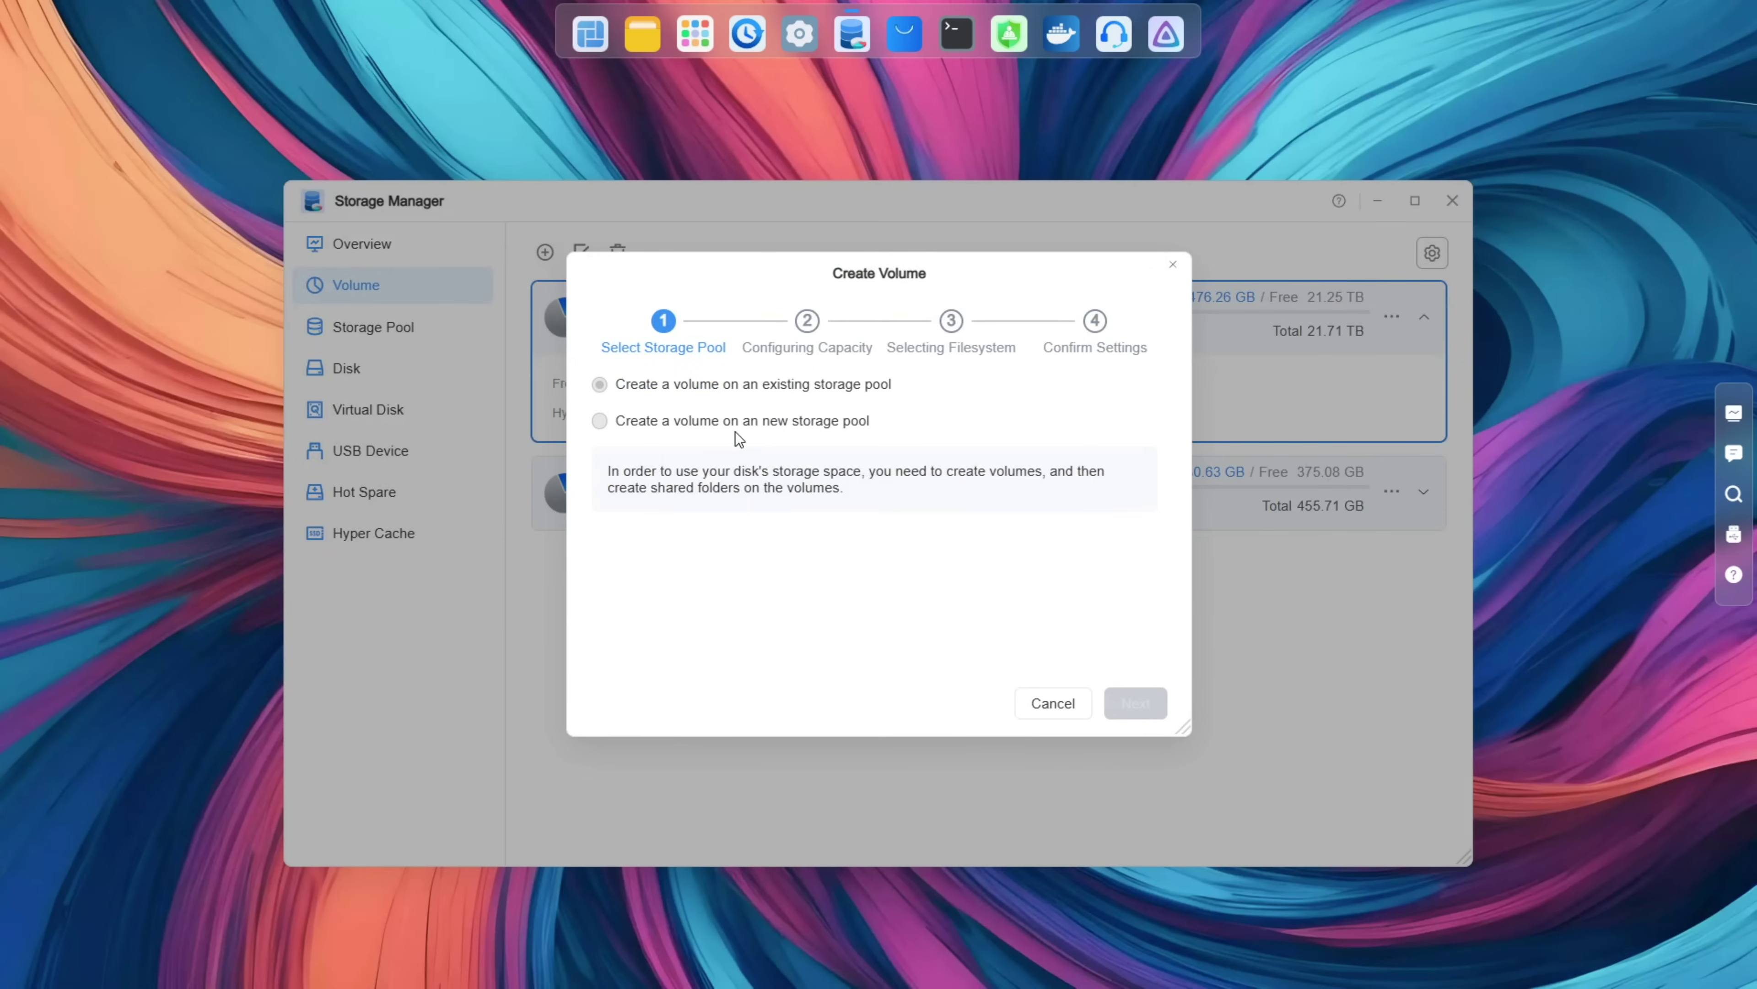
pyautogui.click(737, 386)
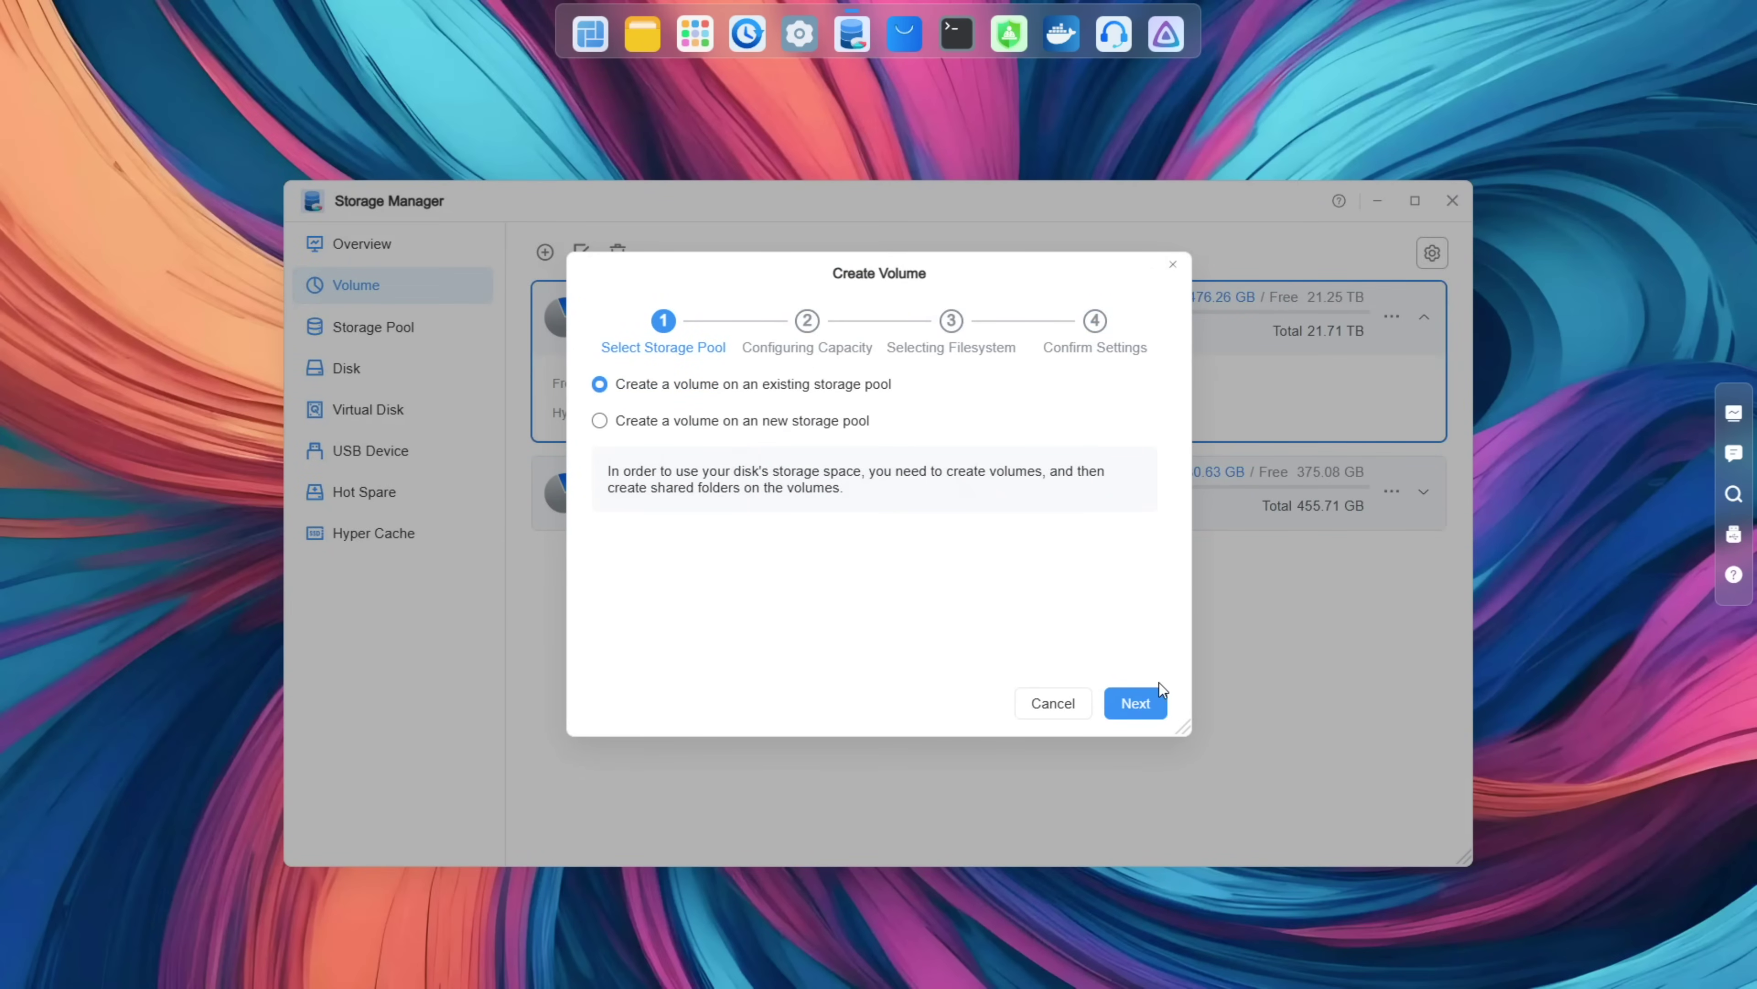
pyautogui.click(1151, 701)
pyautogui.click(893, 425)
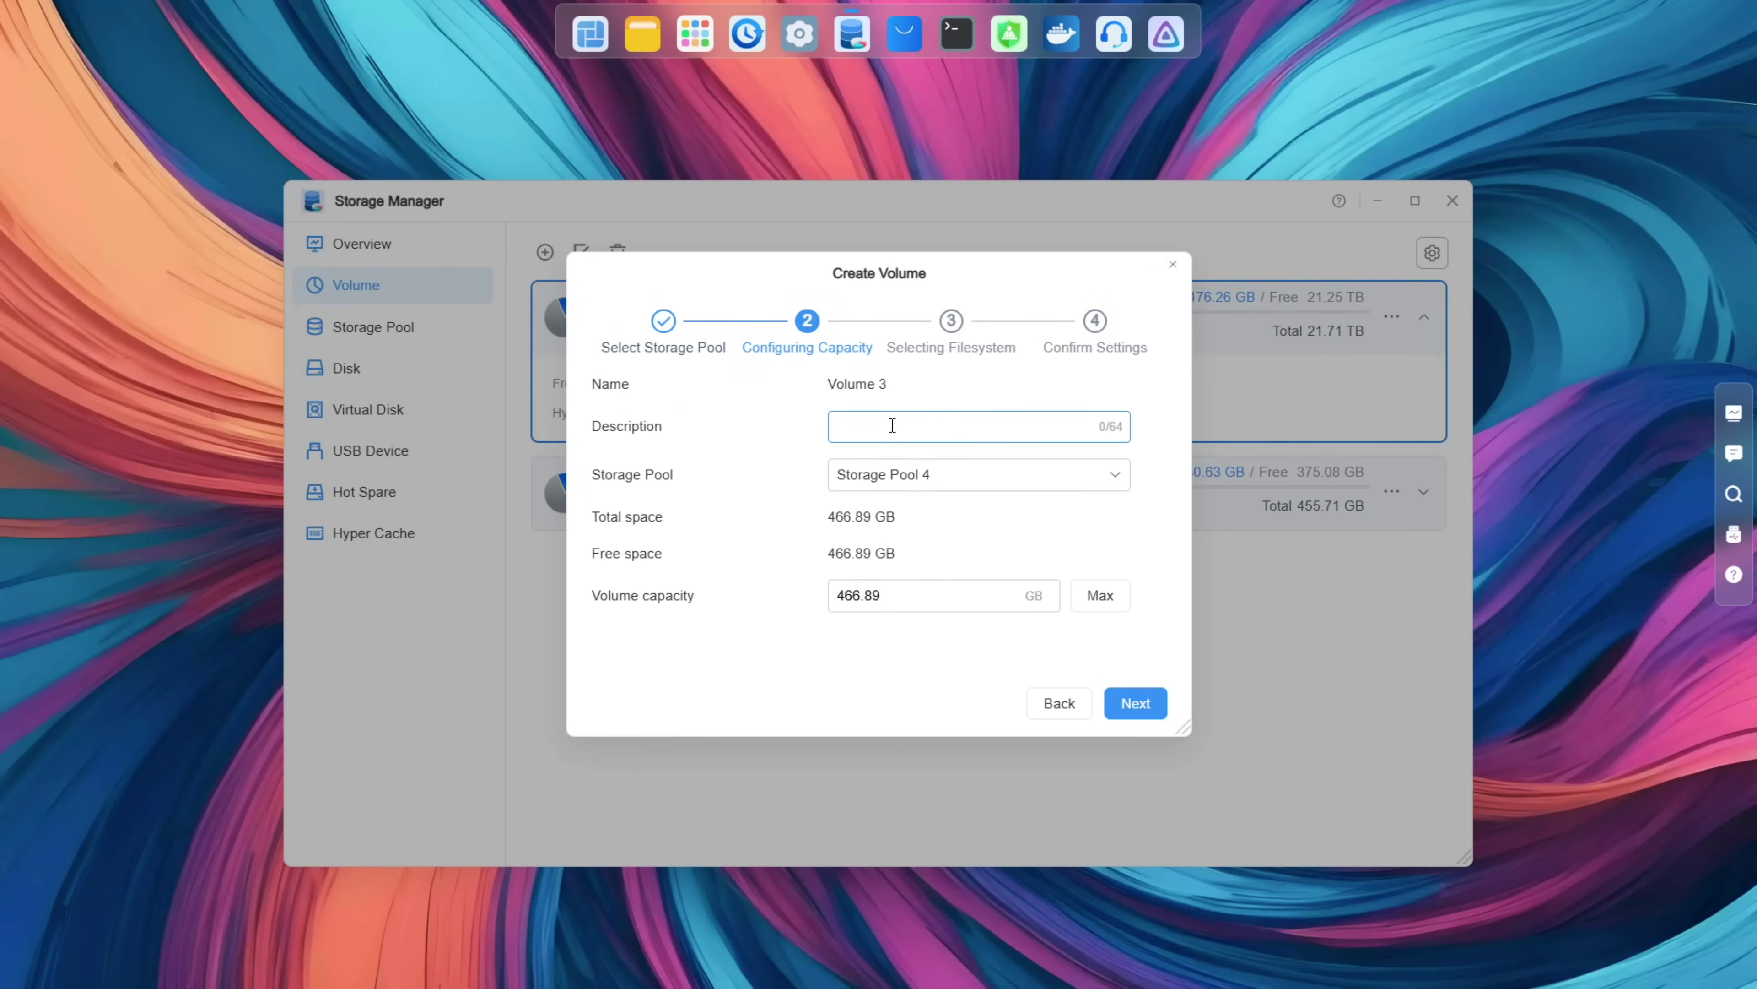
pyautogui.write('test')
pyautogui.click(1135, 706)
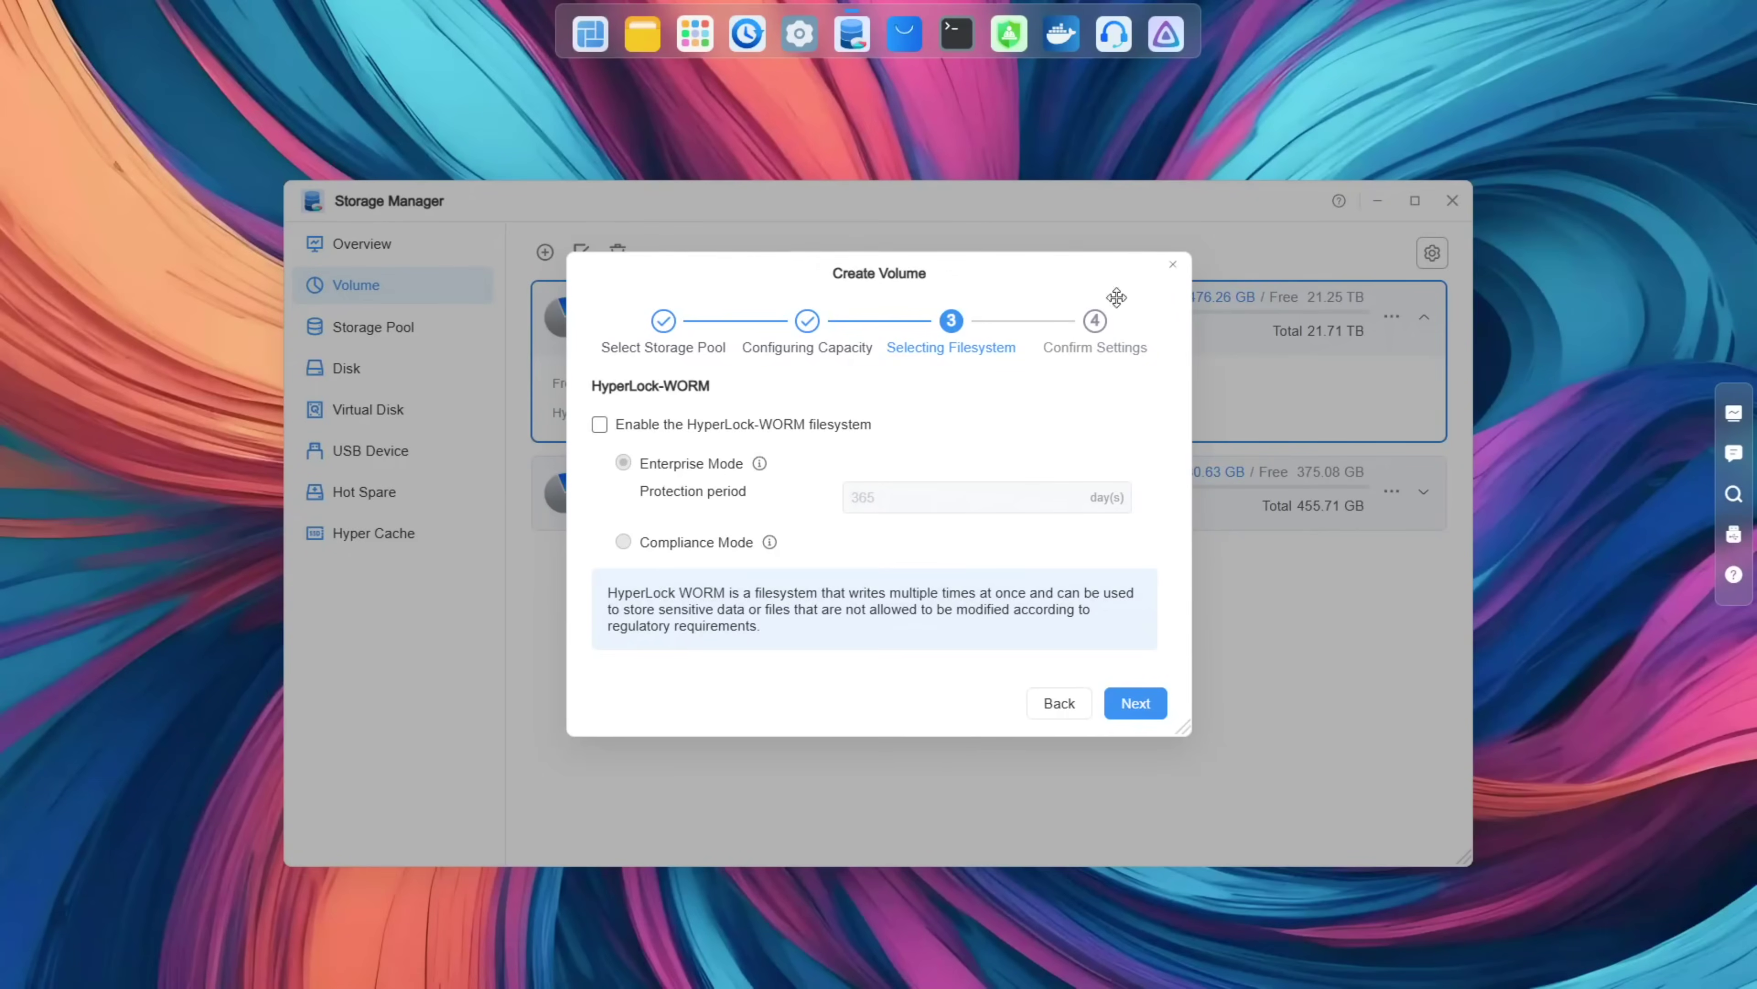
# Step: Cancel the Create Volume wizard and reopen Storage Manager maximized on its overview
pyautogui.click(1173, 264)
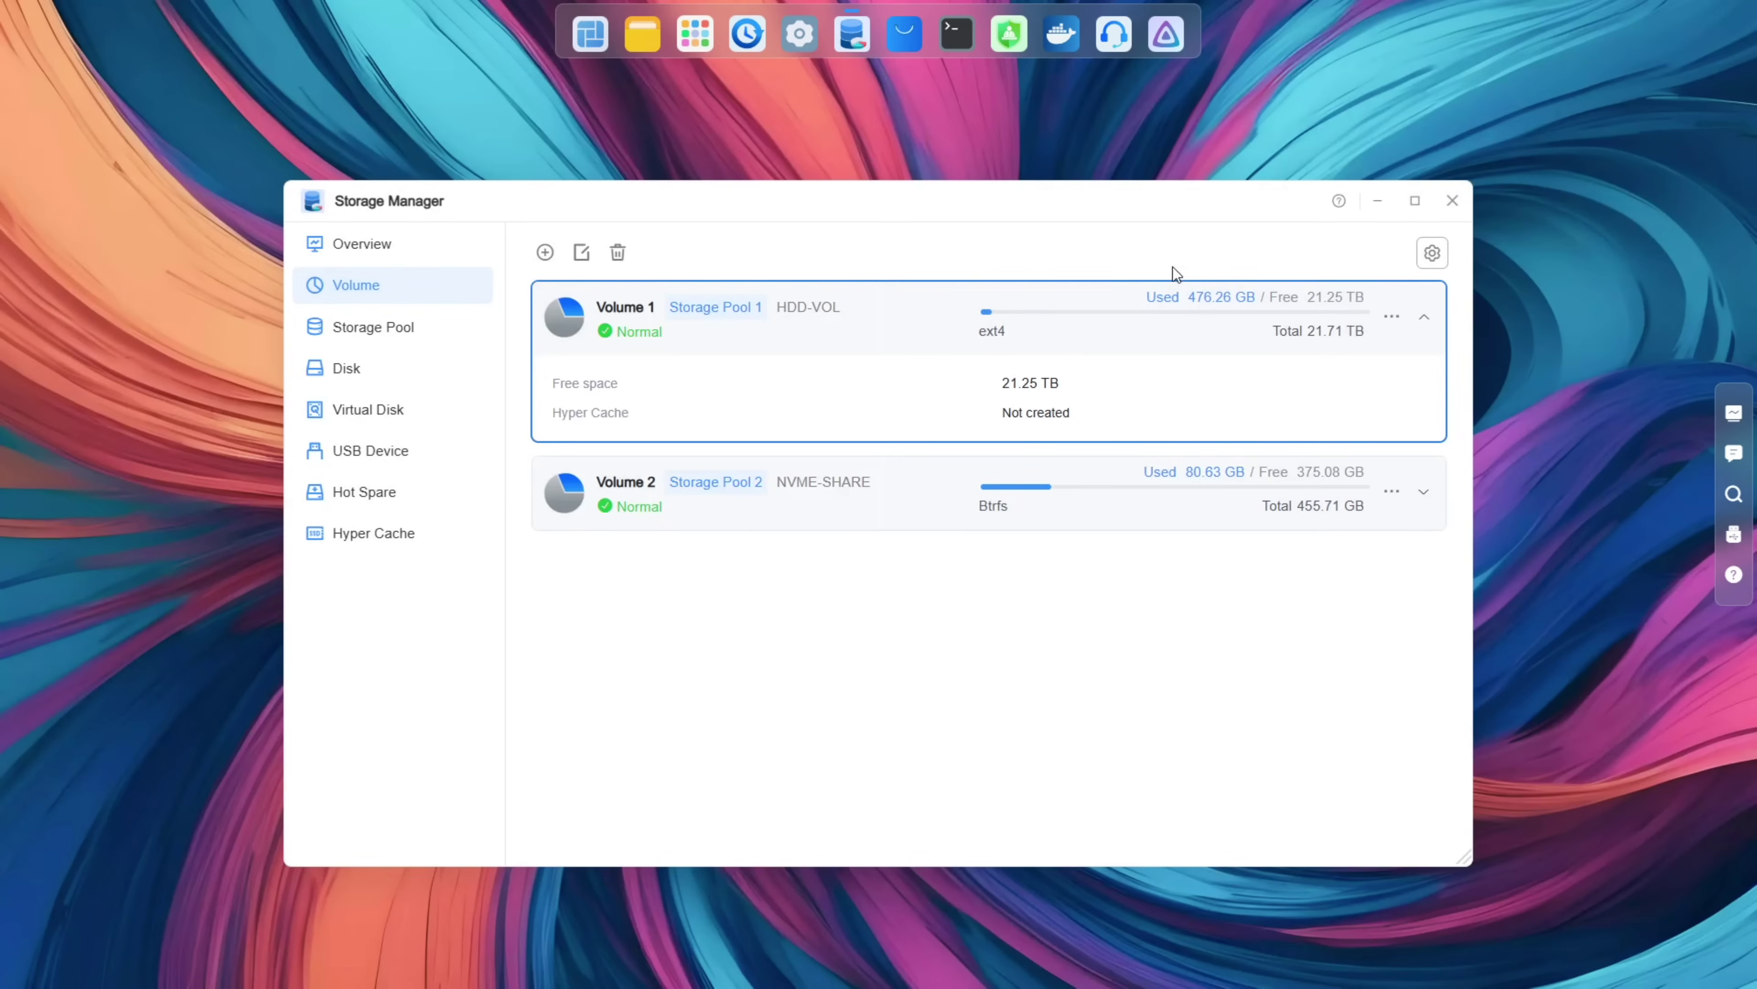
pyautogui.click(1452, 201)
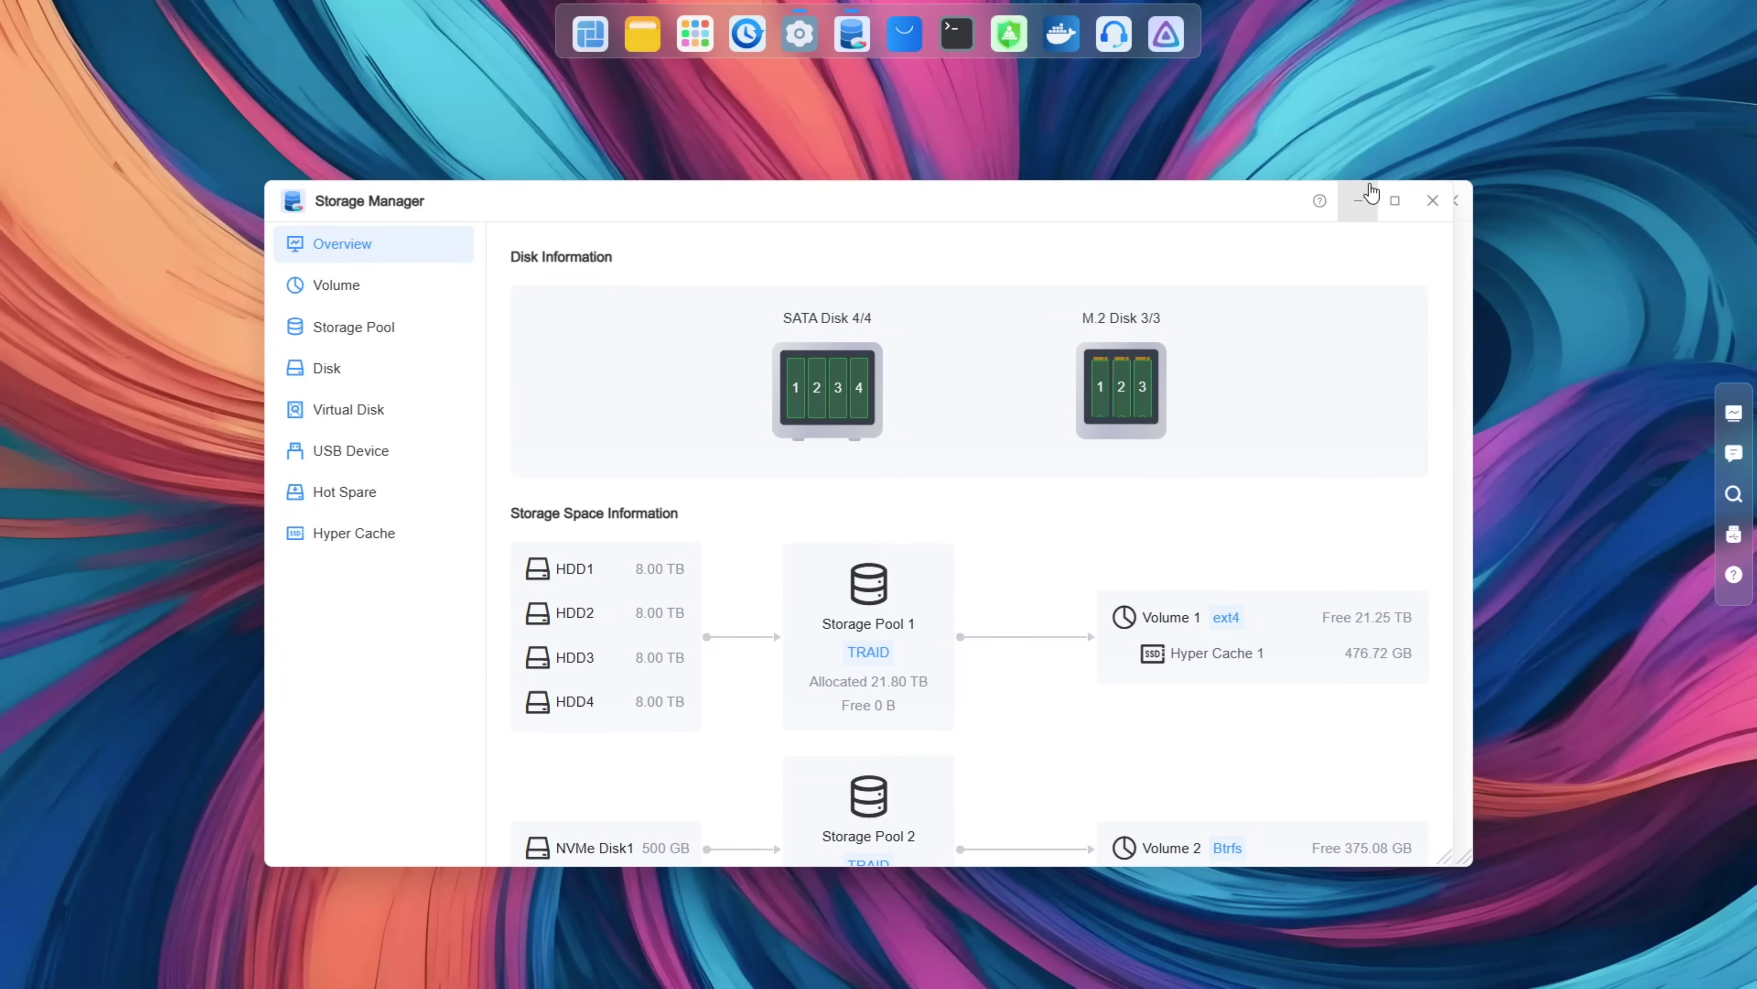
pyautogui.click(1395, 201)
pyautogui.moveTo(1121, 237)
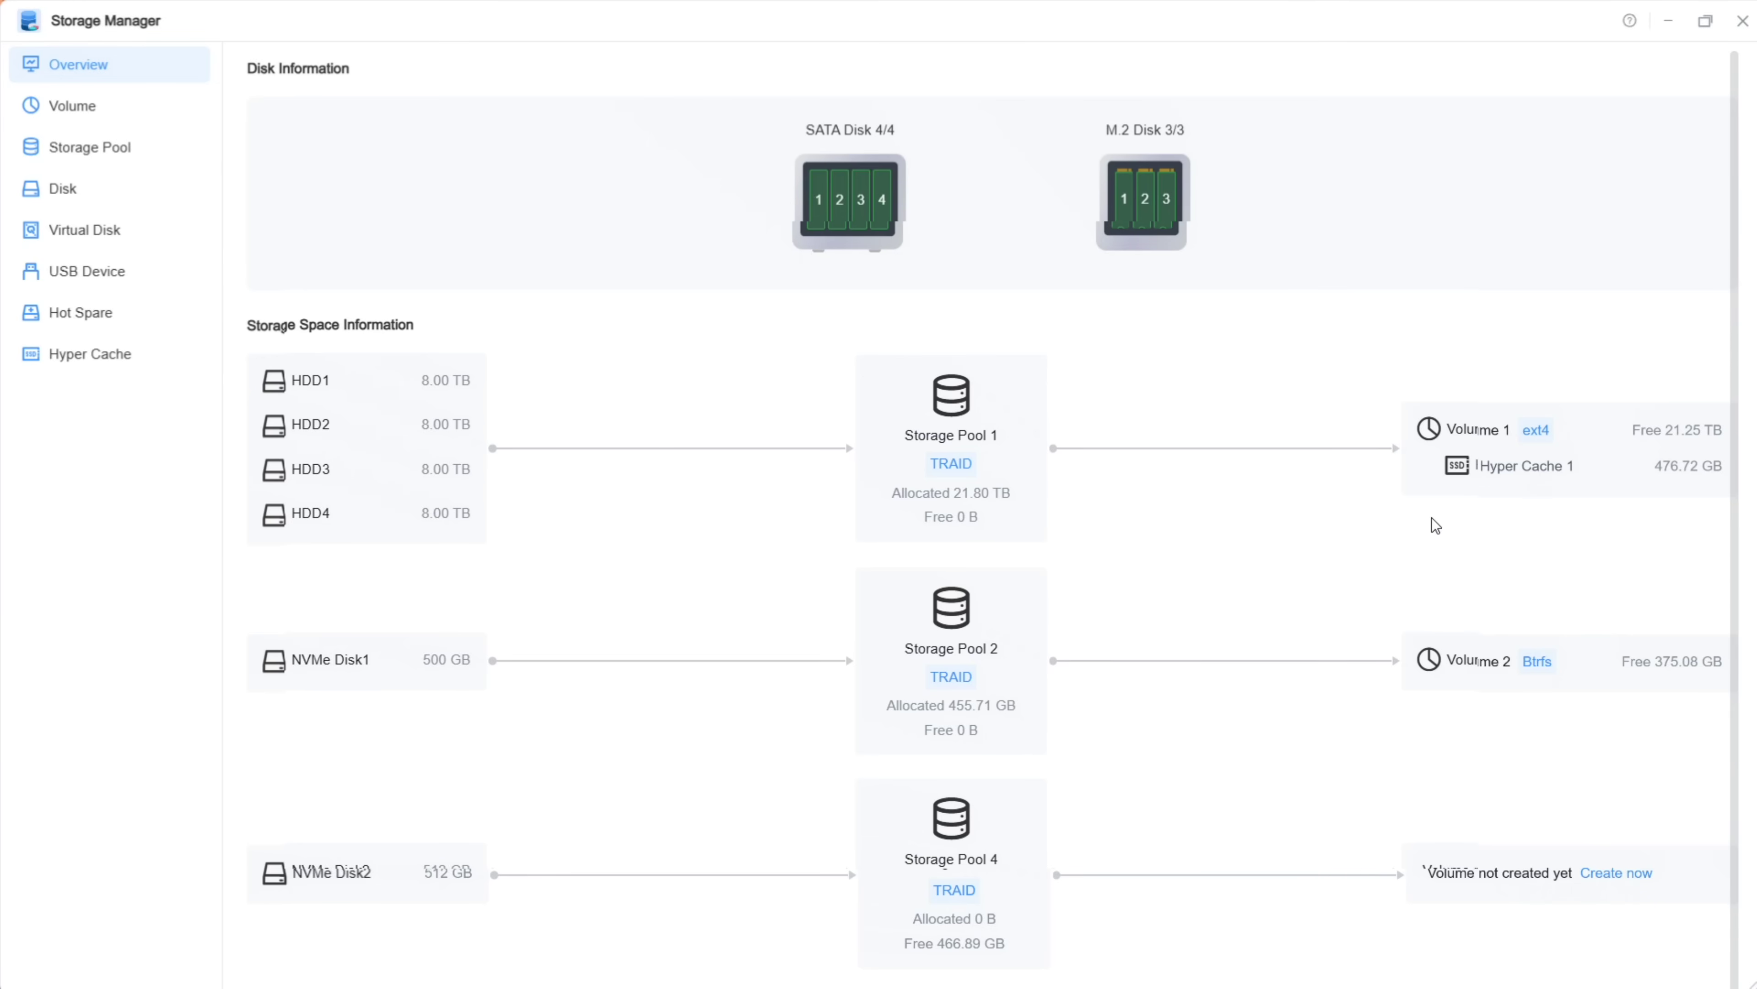
pyautogui.click(83, 188)
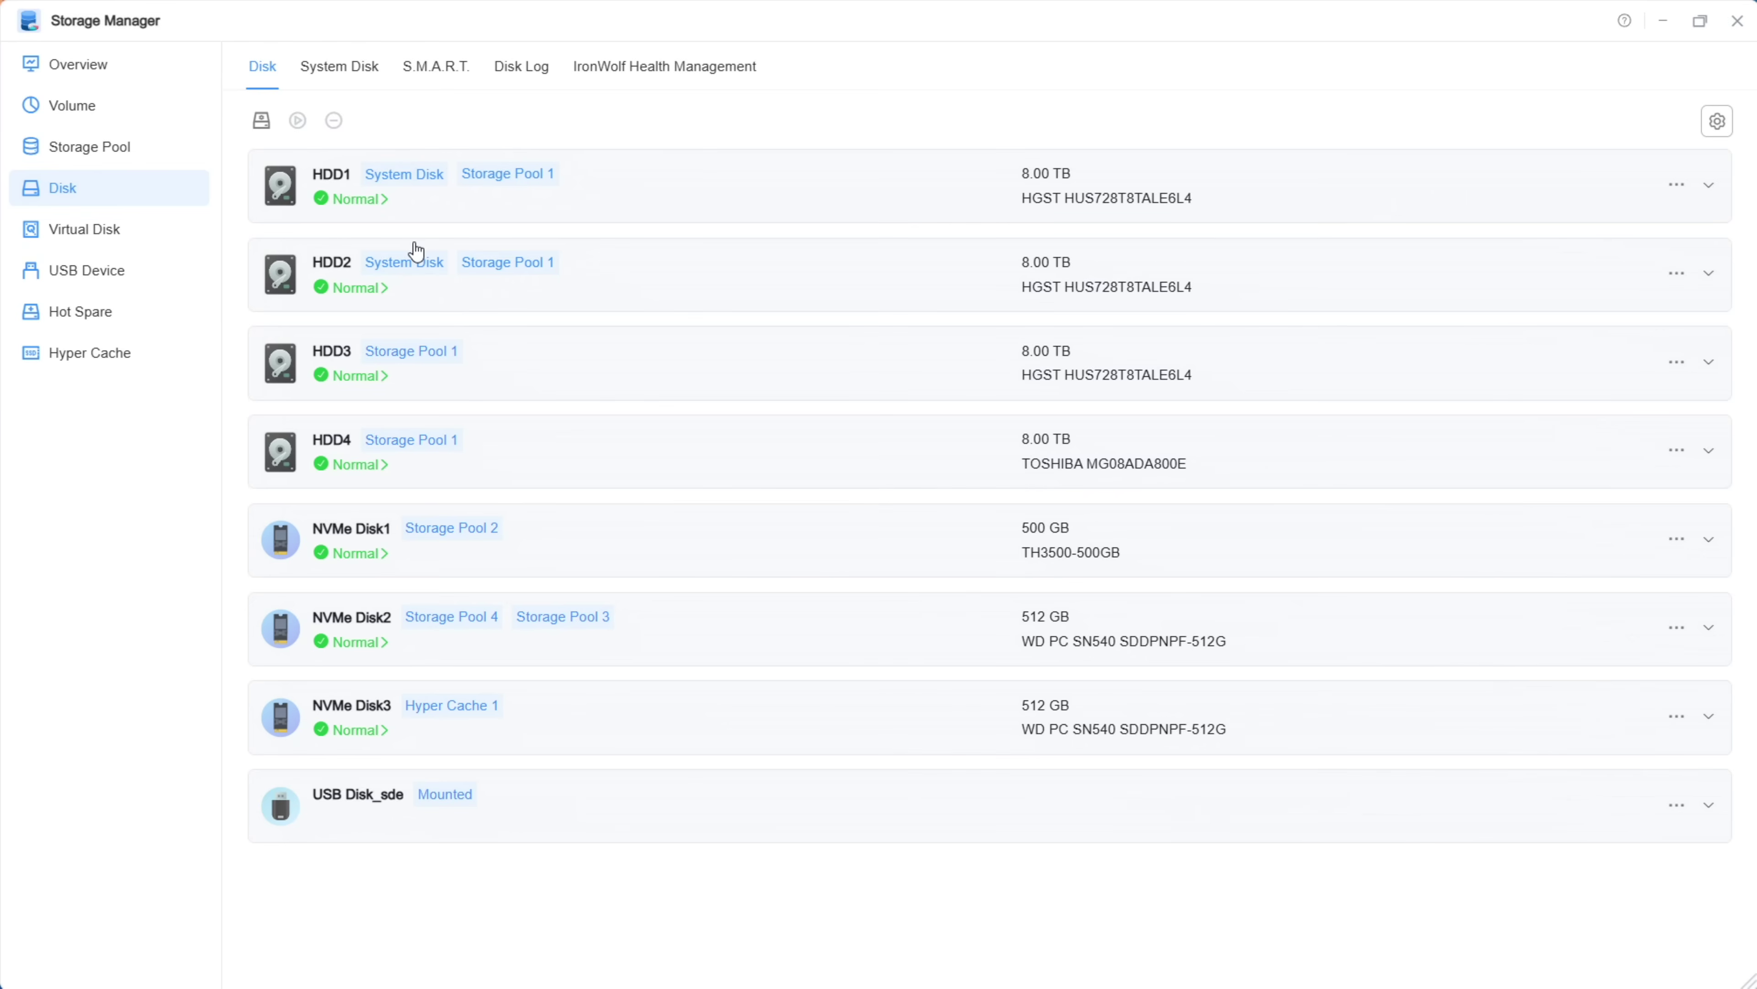
# Step: Show system disks HDD1 and HDD2 and start a migration with both as sources
pyautogui.click(344, 75)
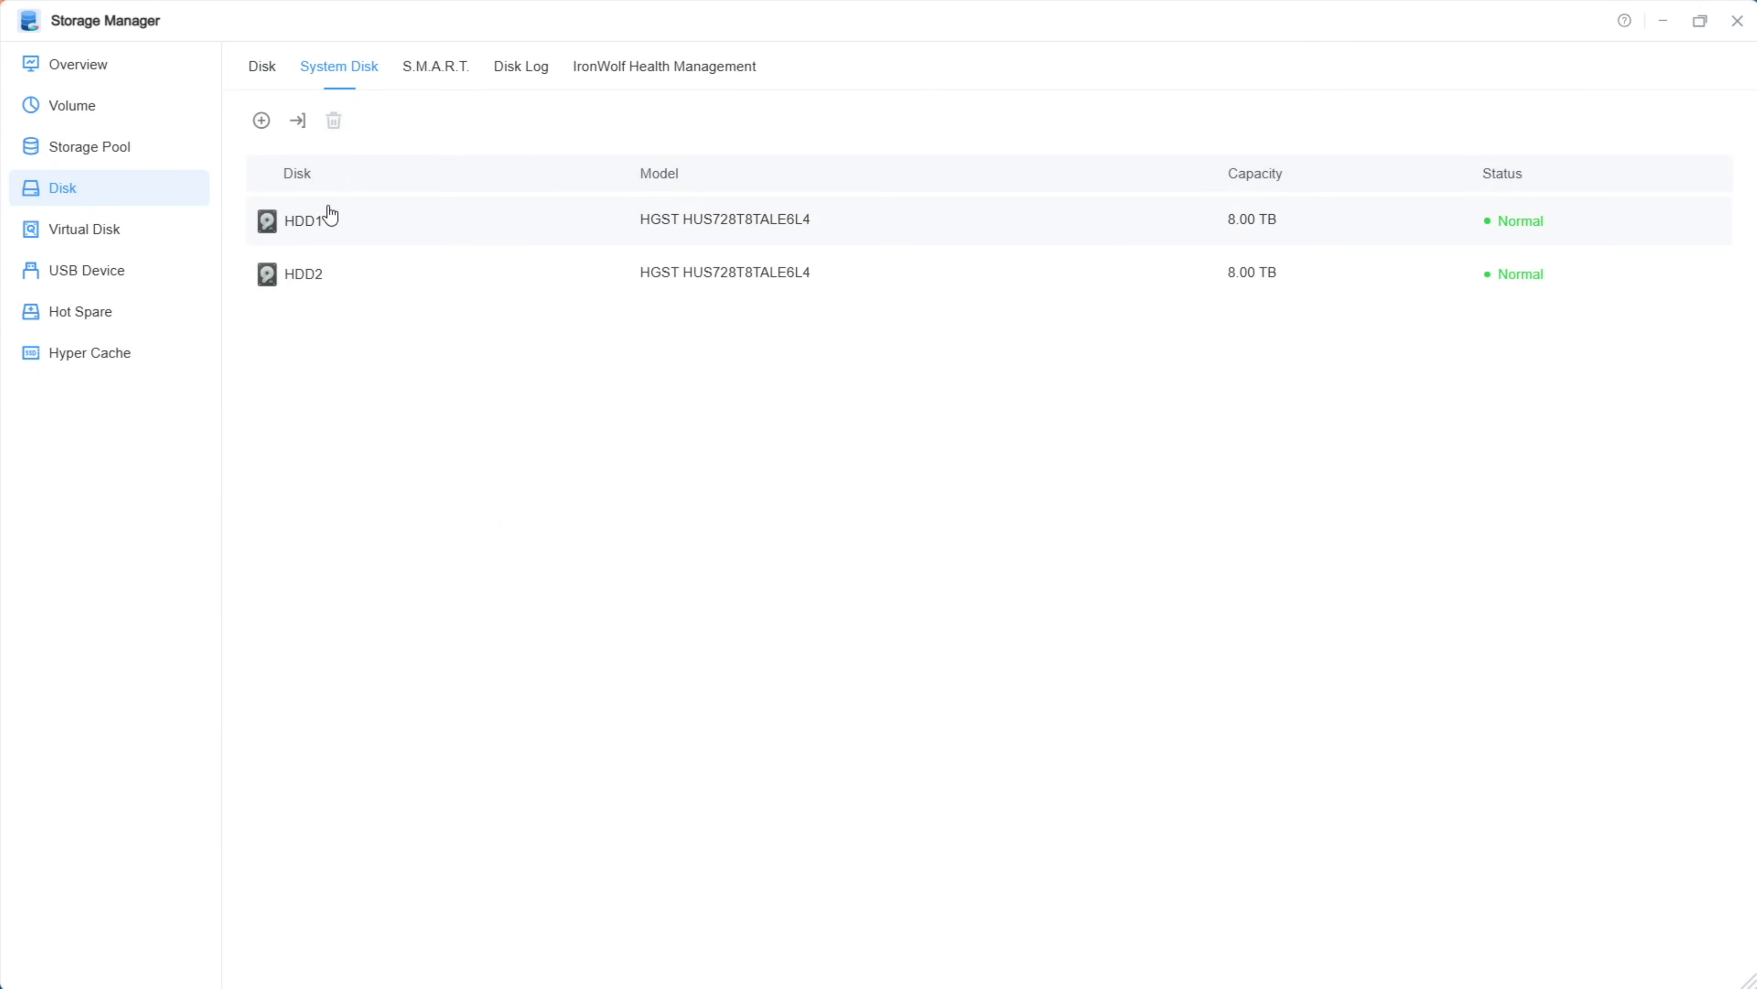
pyautogui.click(331, 216)
pyautogui.click(302, 127)
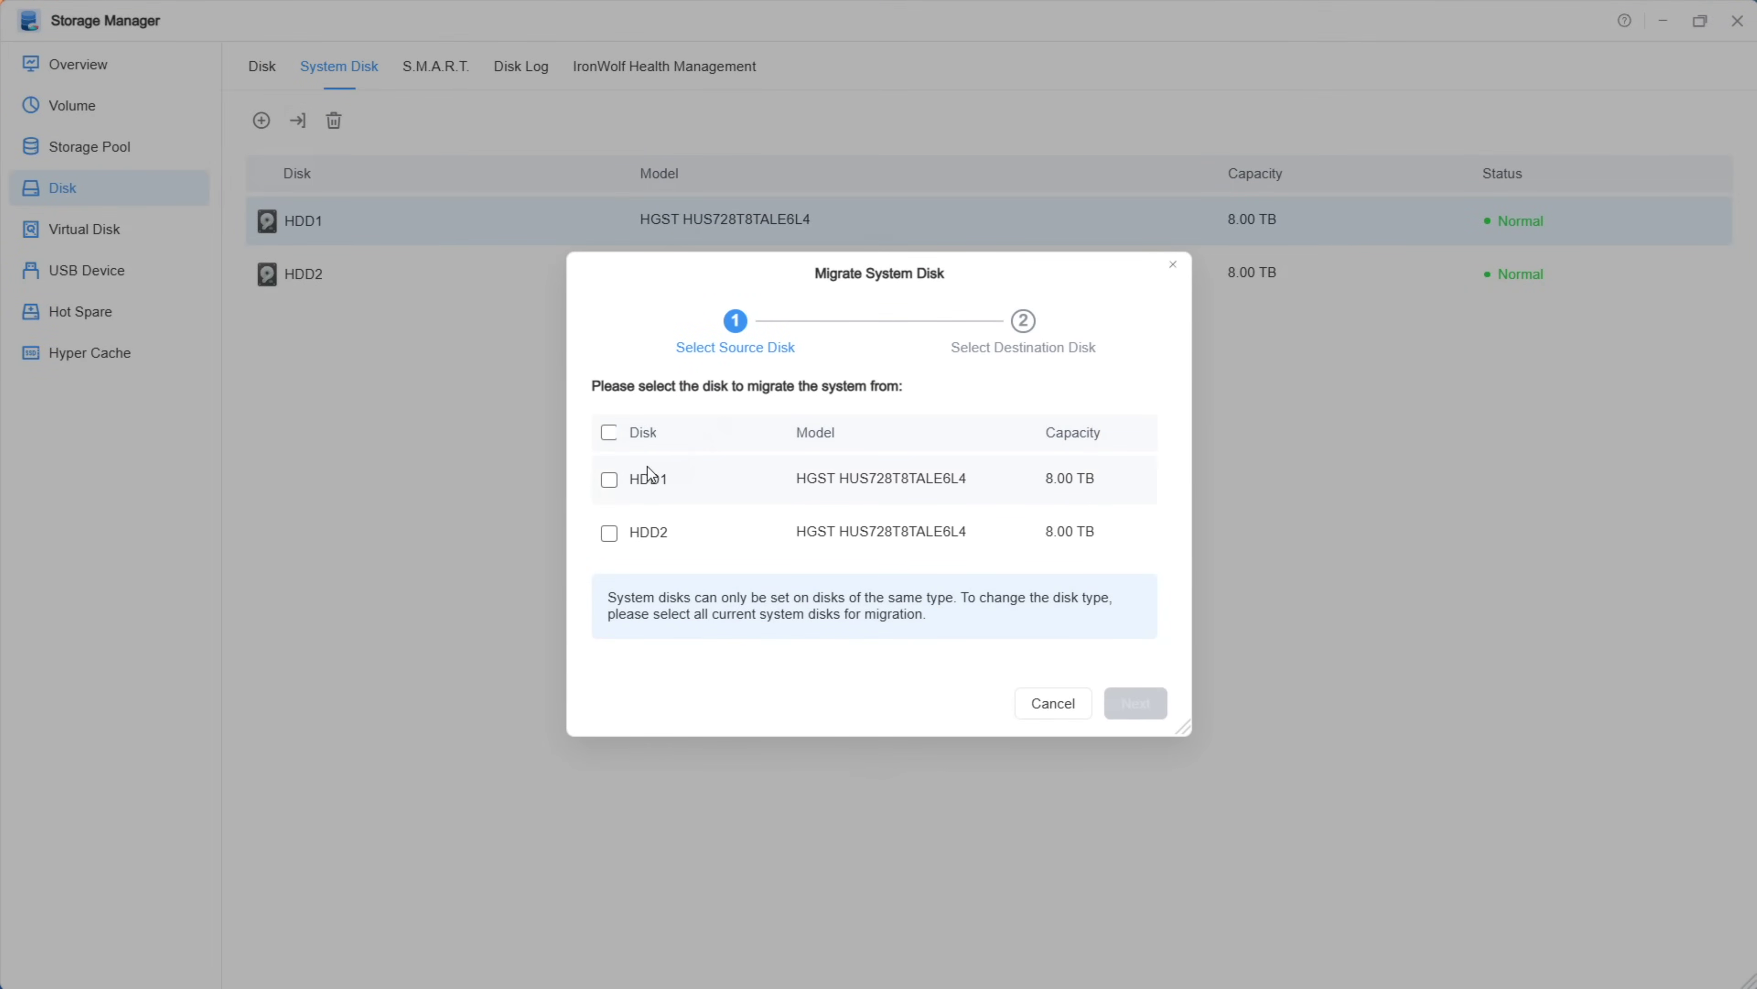
pyautogui.click(609, 479)
pyautogui.click(603, 536)
pyautogui.click(1136, 703)
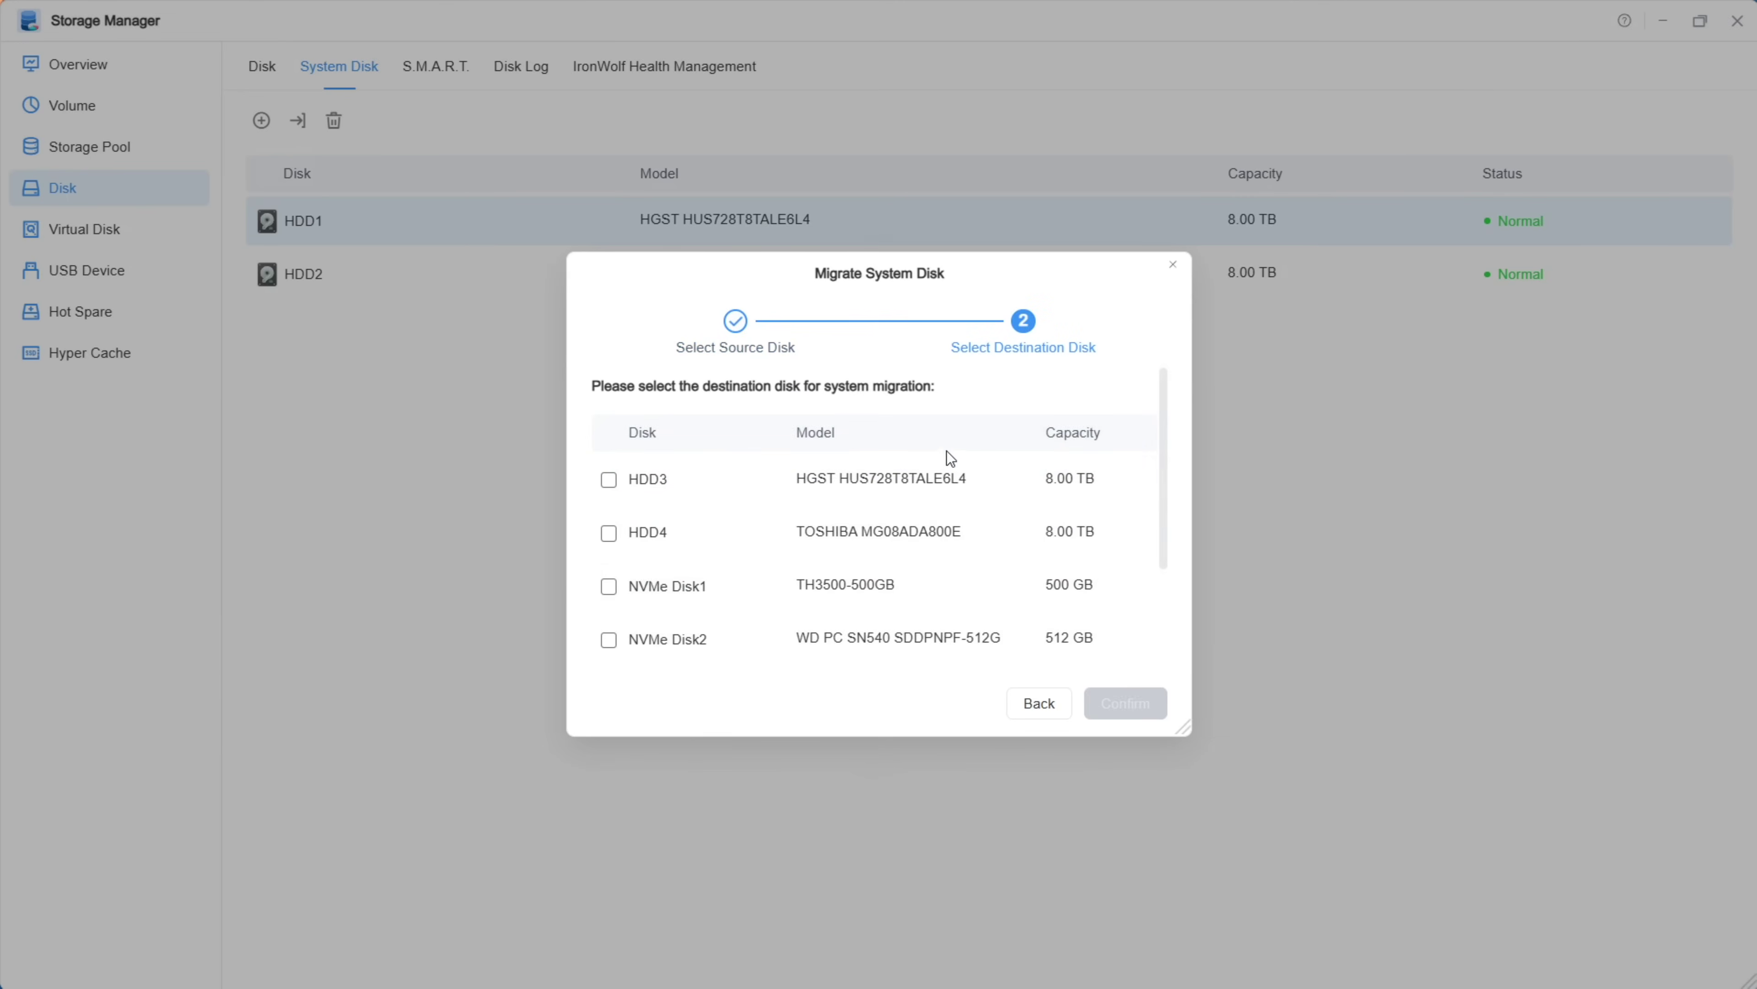
# Step: Browse the destination disk options, then back out and cancel the migration
pyautogui.scroll(-2, 672, 457)
pyautogui.scroll(-3, 669, 459)
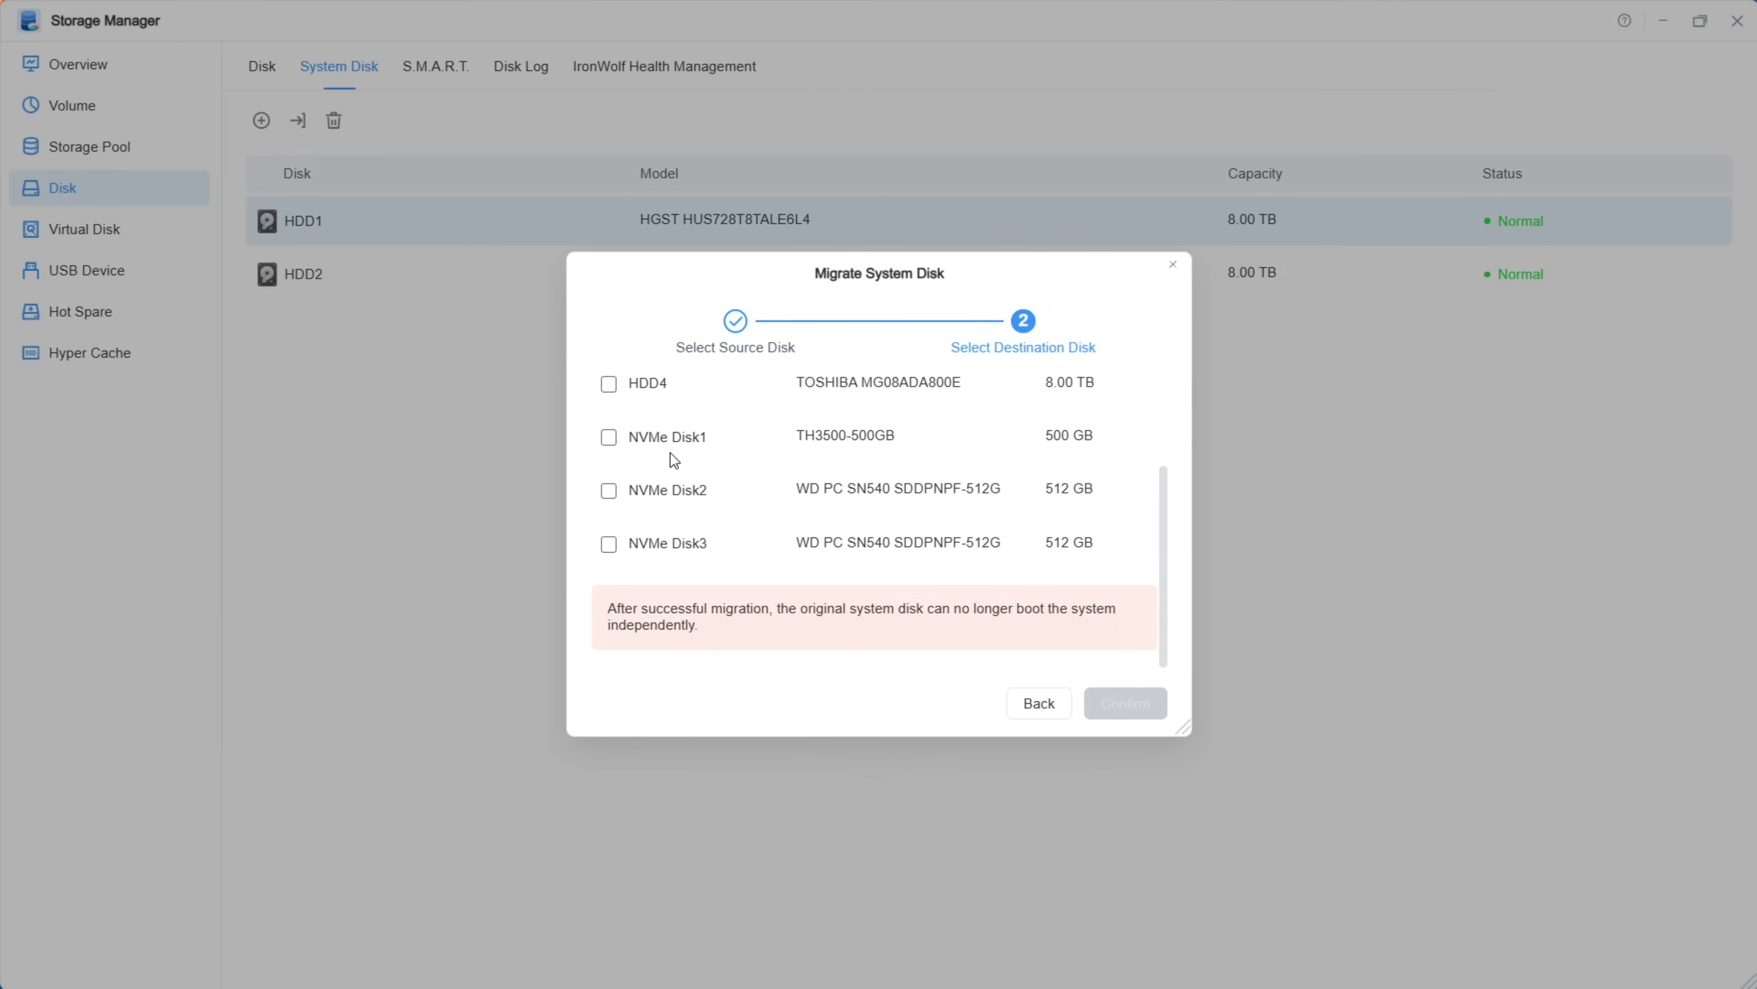
pyautogui.scroll(1, 692, 555)
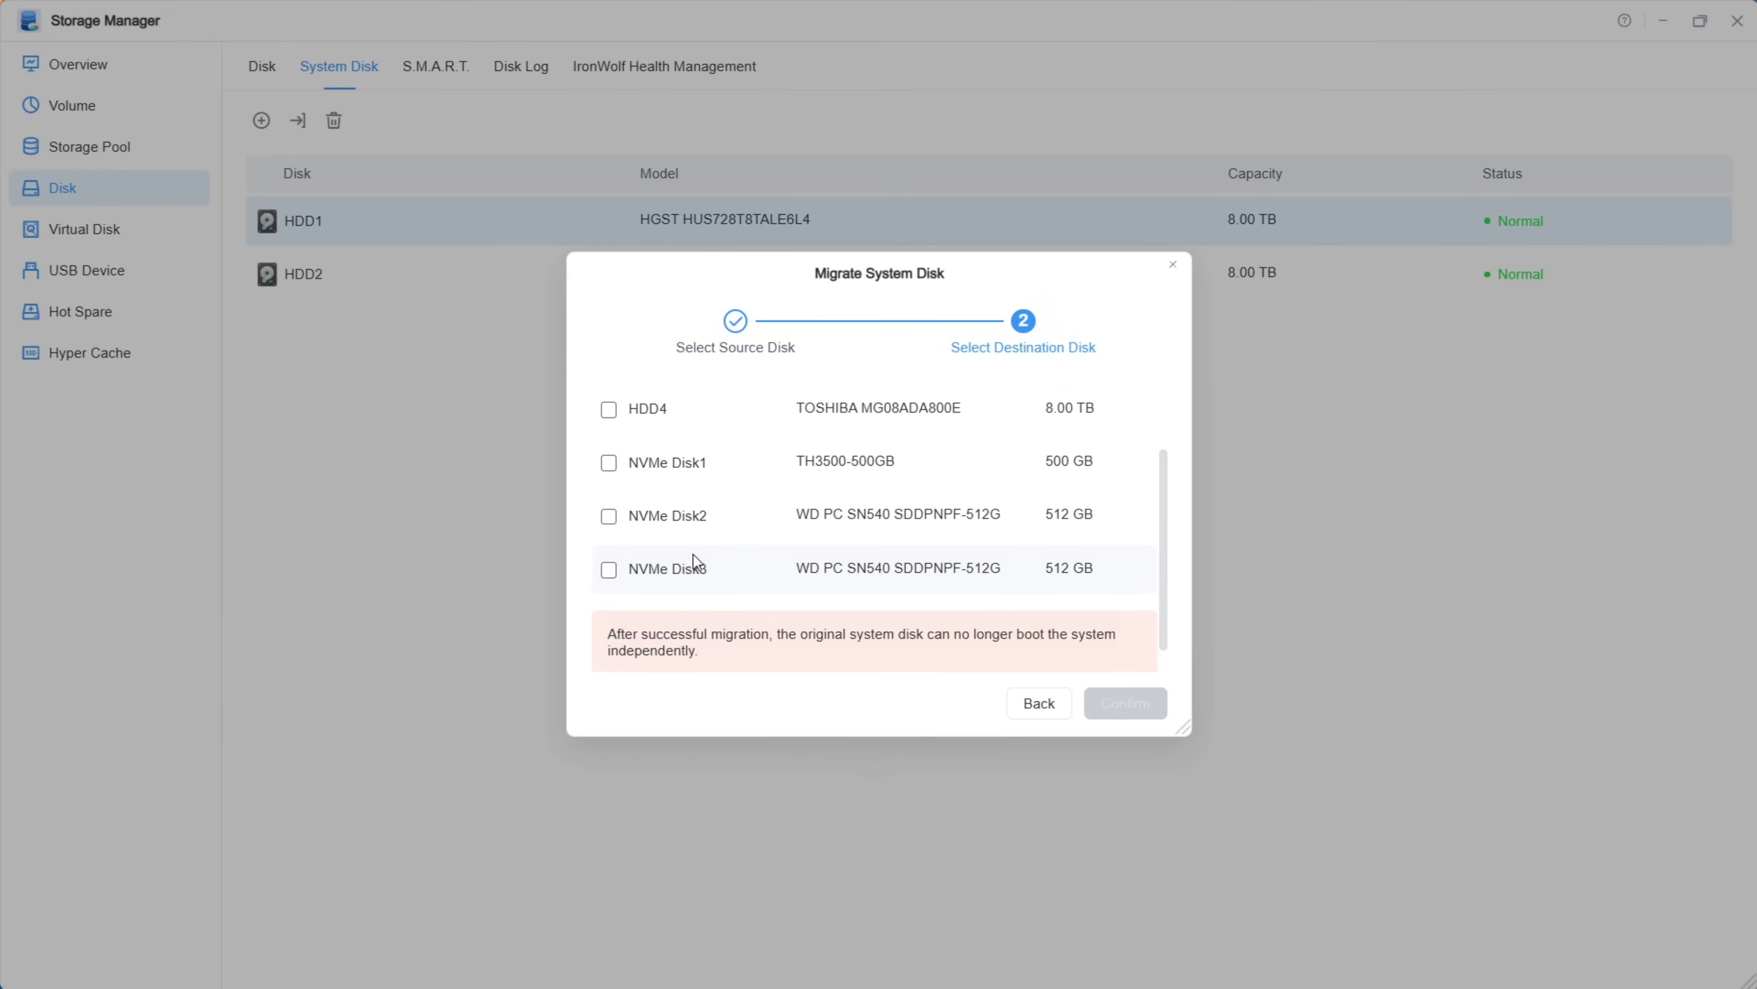
pyautogui.scroll(3, 694, 555)
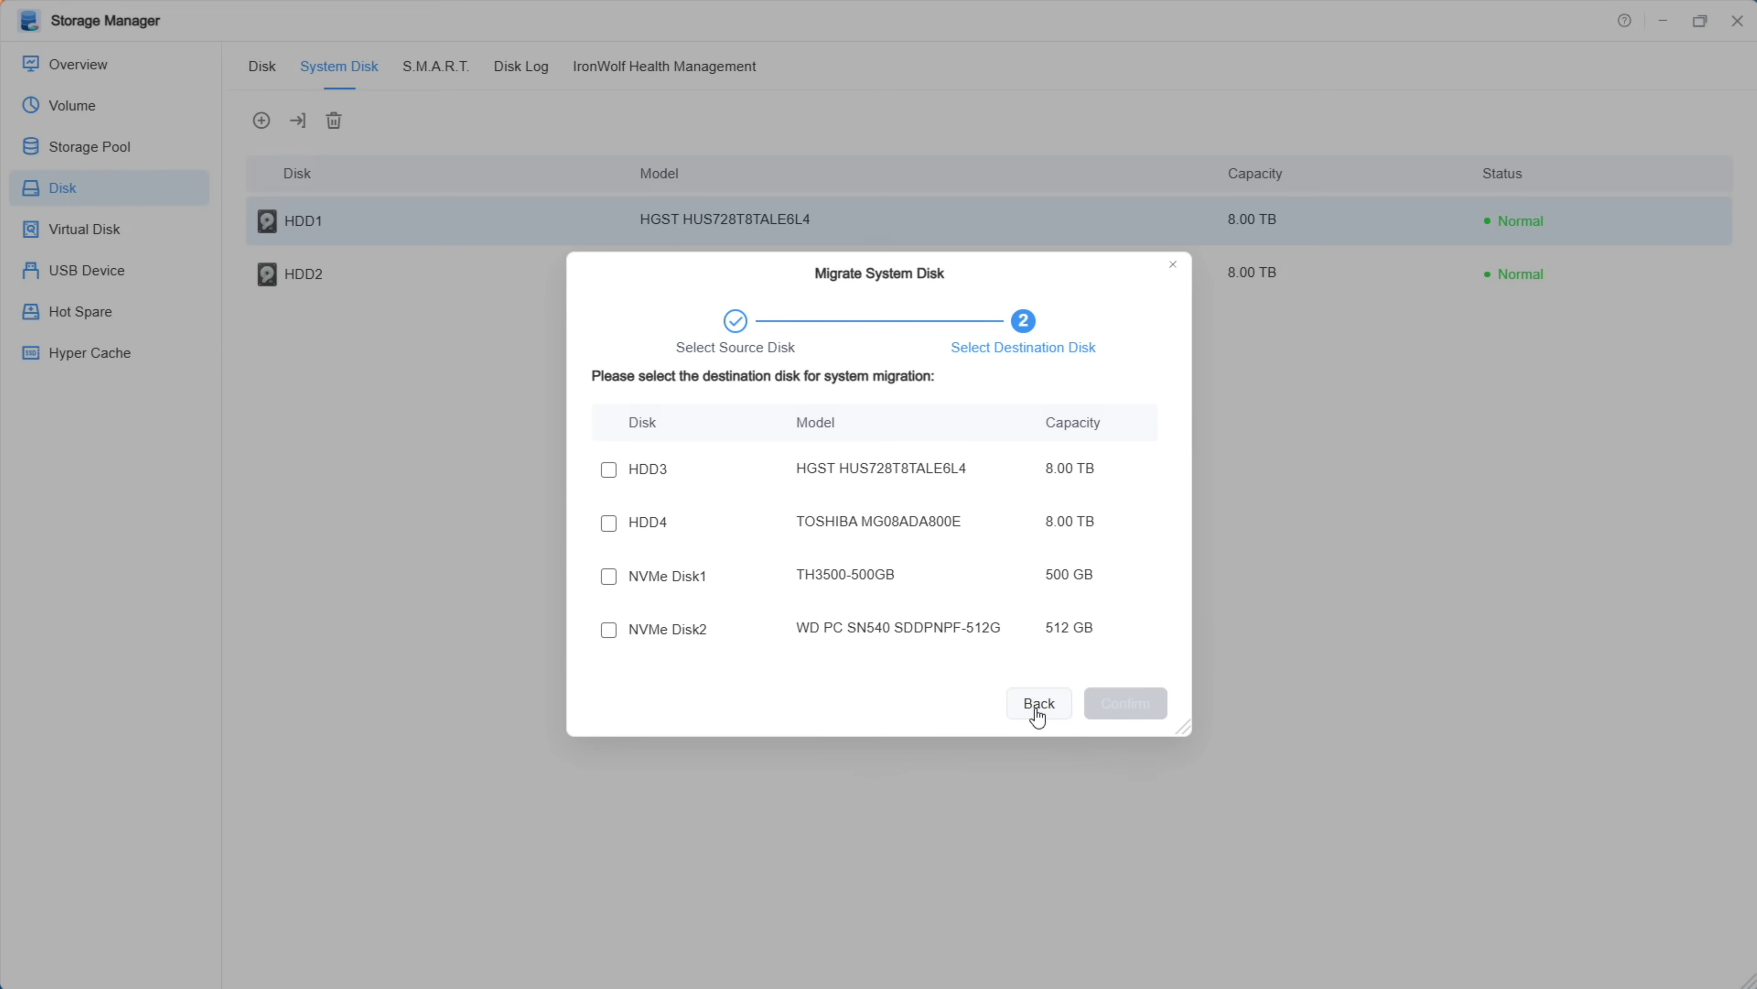
pyautogui.click(1038, 713)
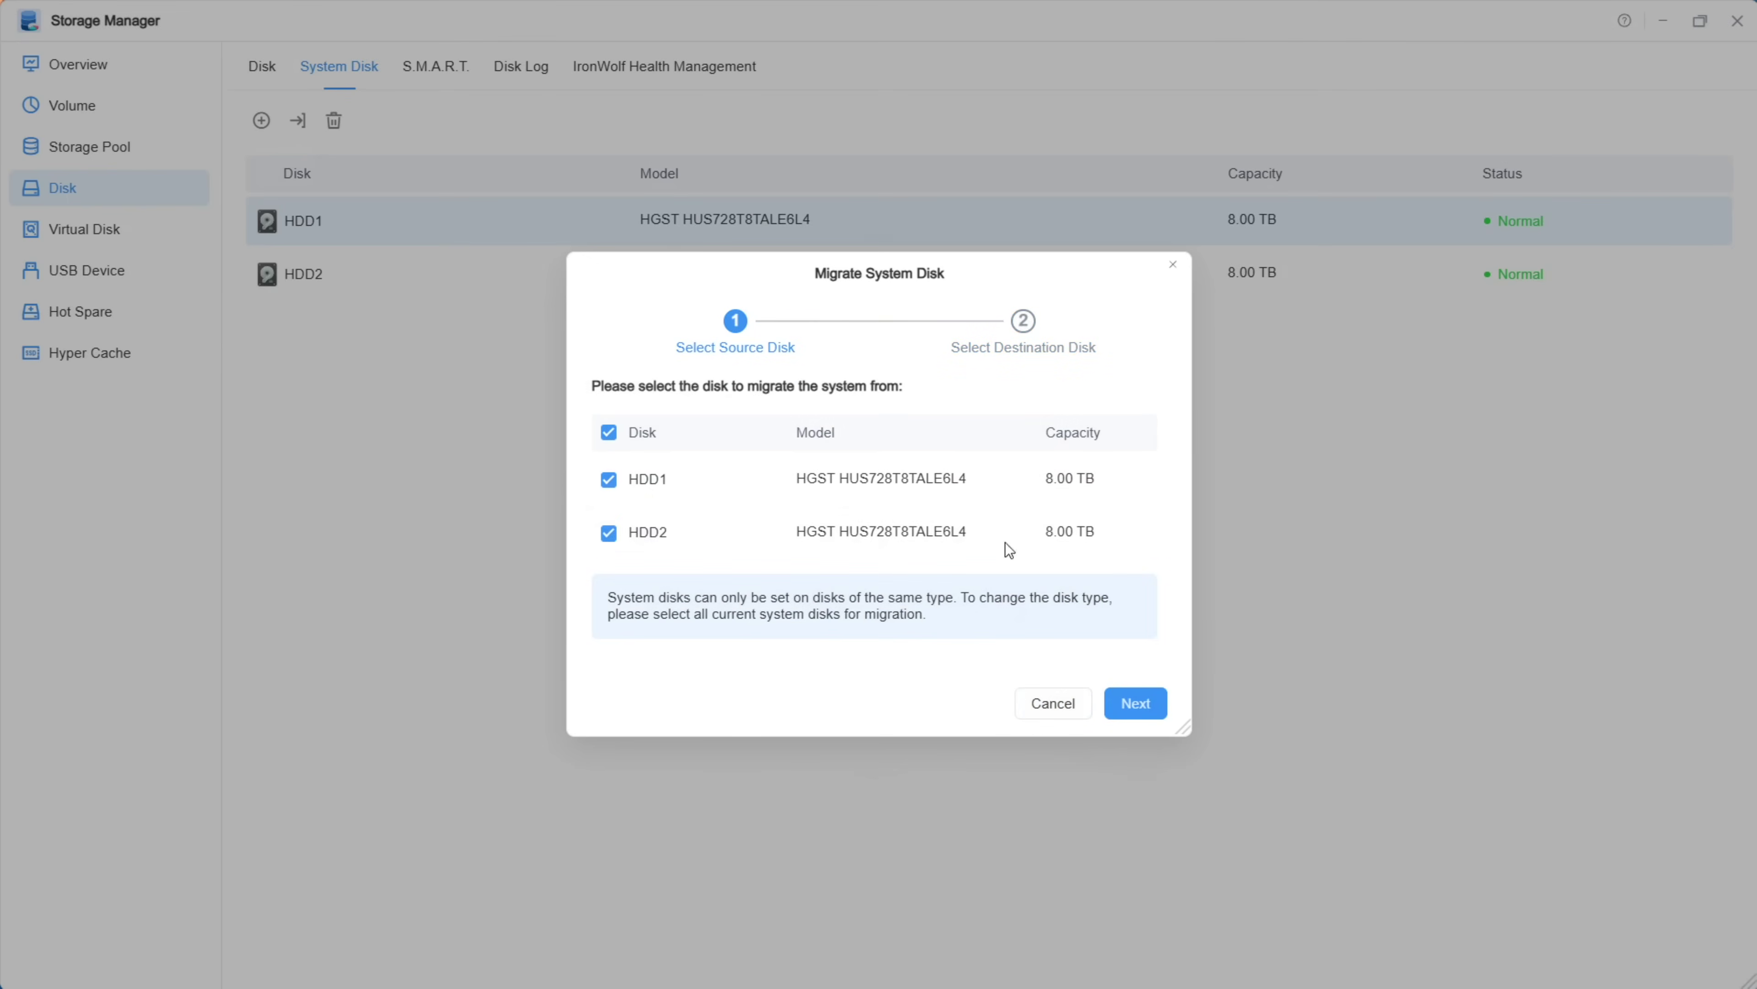
pyautogui.click(1047, 703)
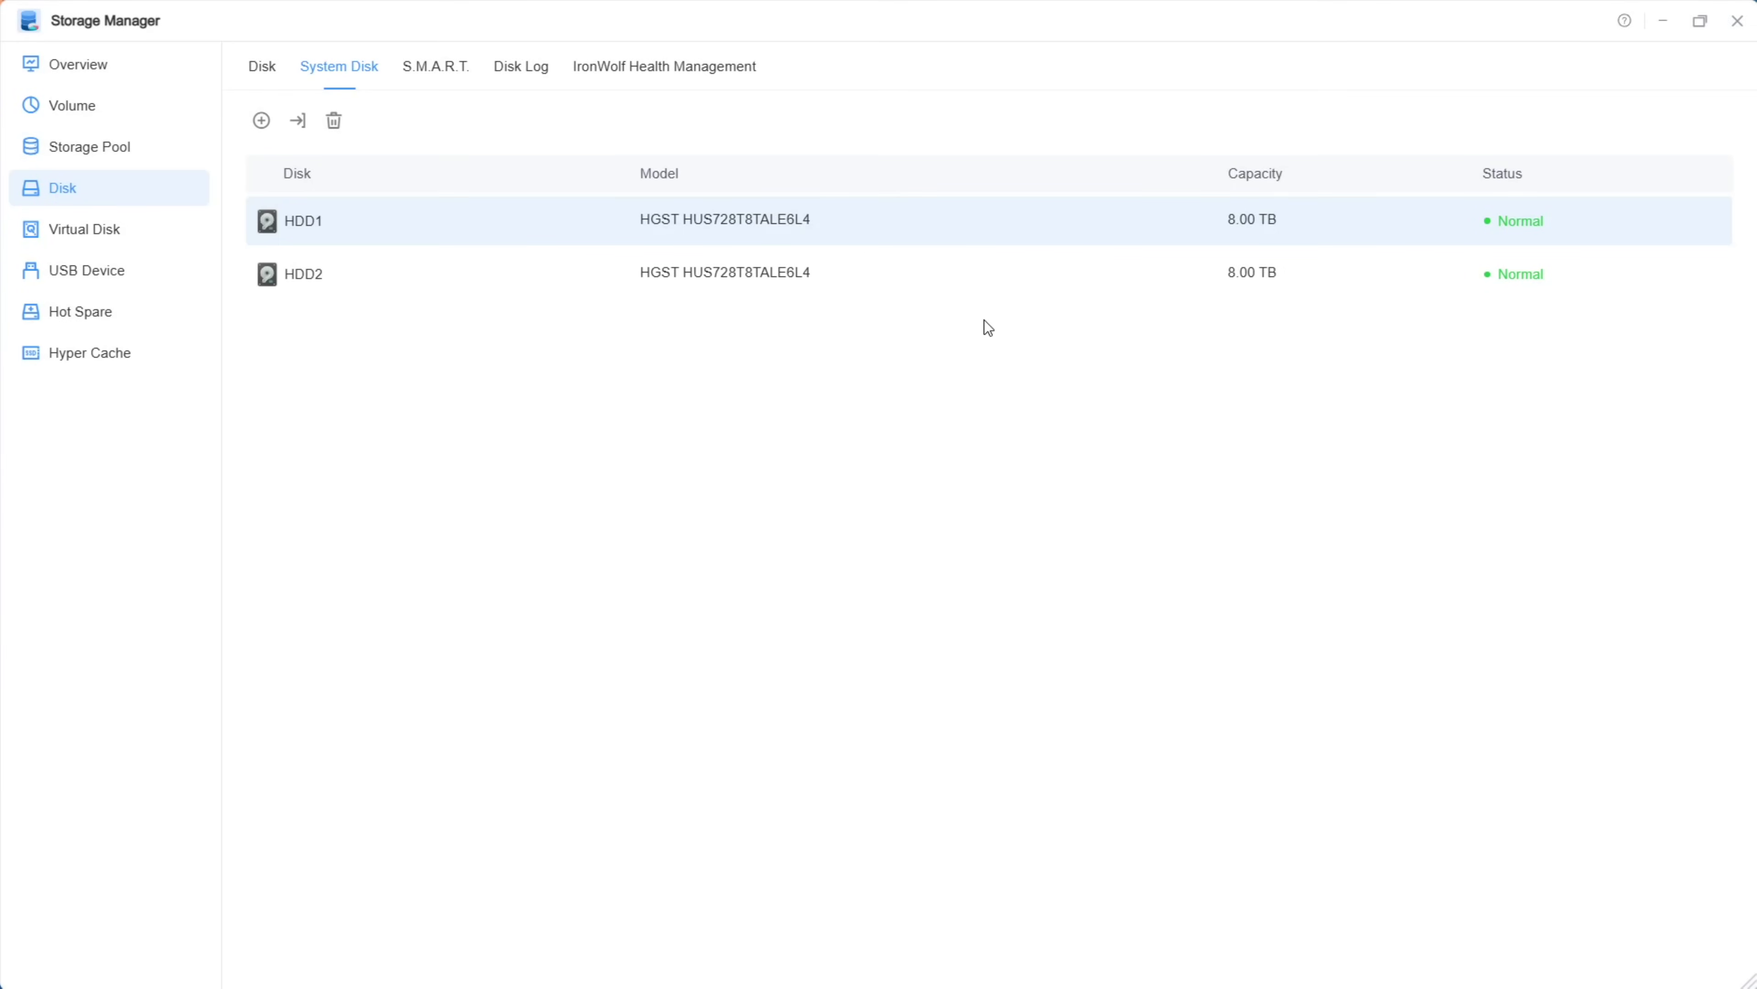
# Step: Close Storage Manager and launch File Manager, shifting its window slightly left
pyautogui.click(93, 61)
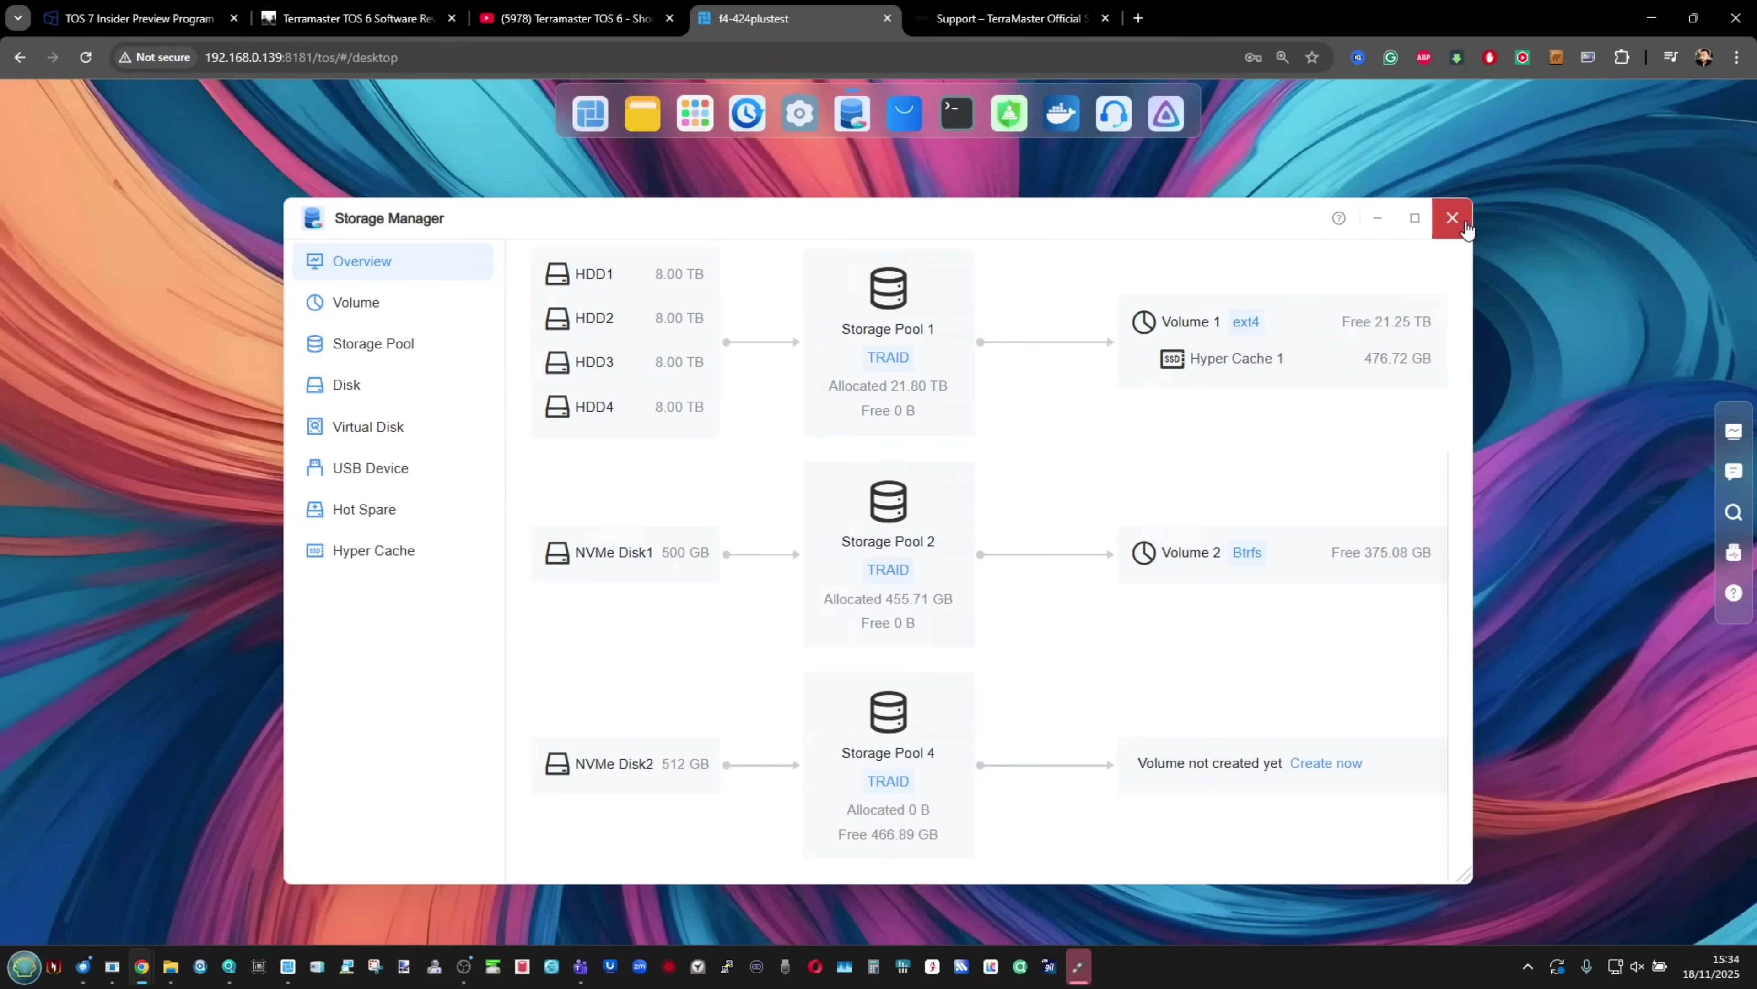
pyautogui.click(1455, 222)
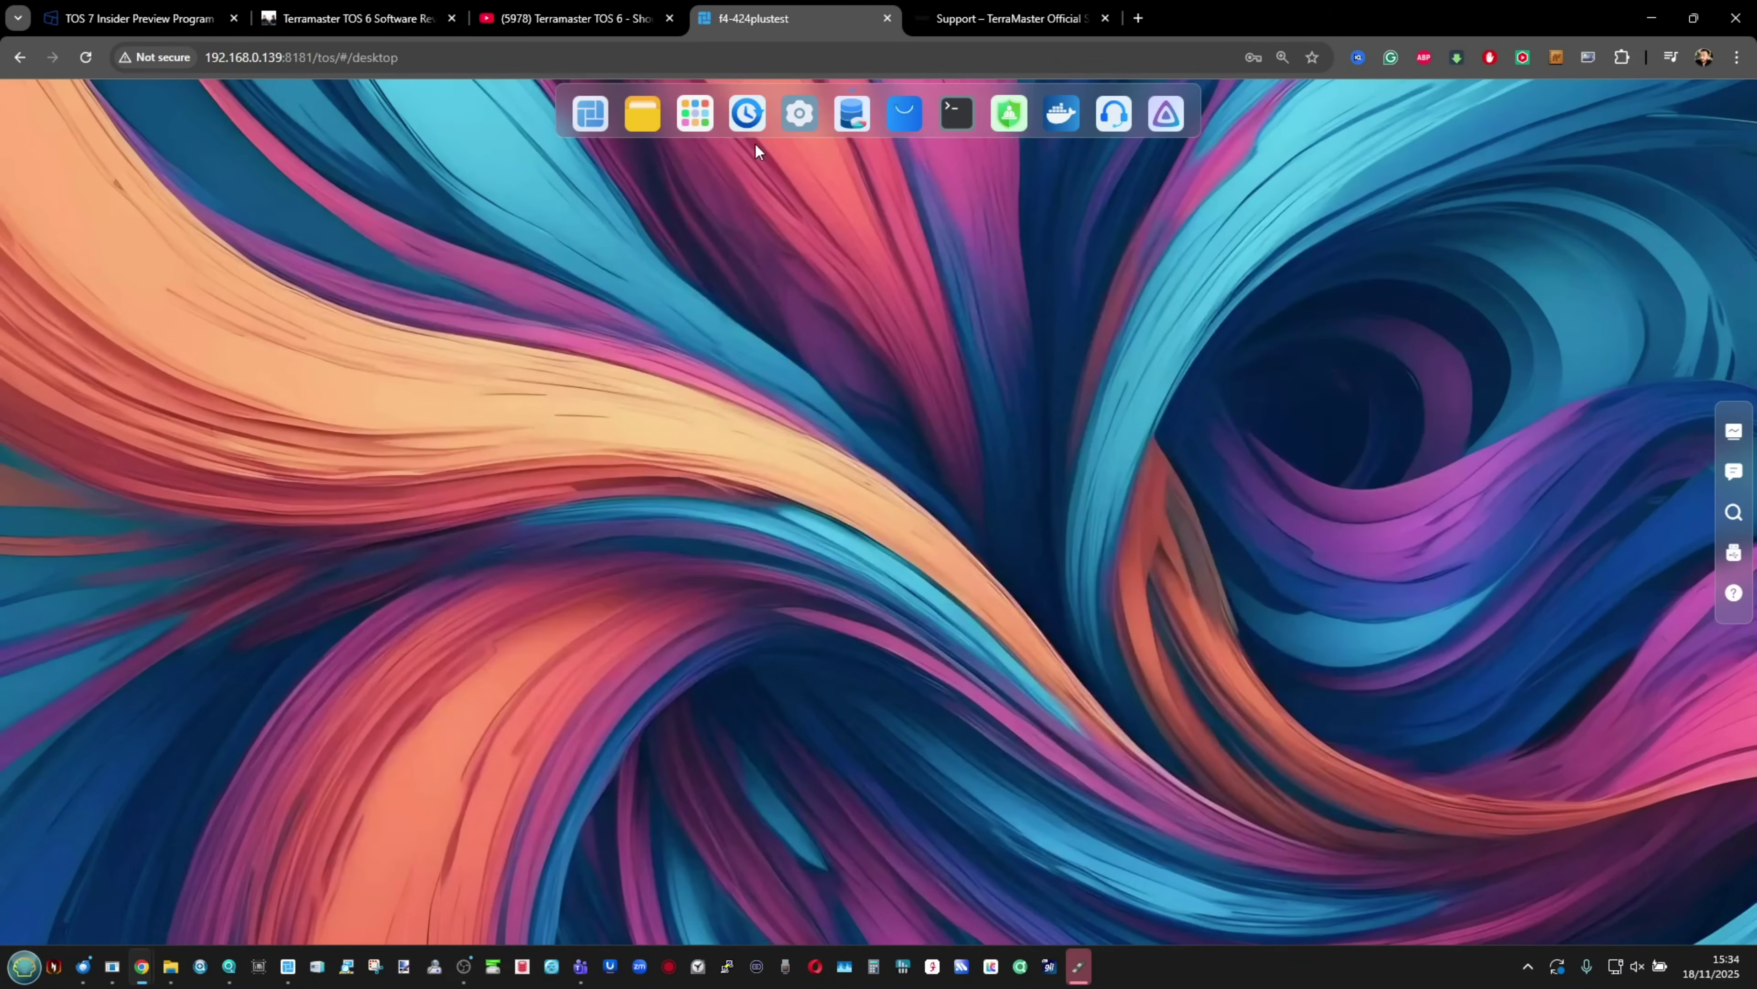
pyautogui.click(654, 117)
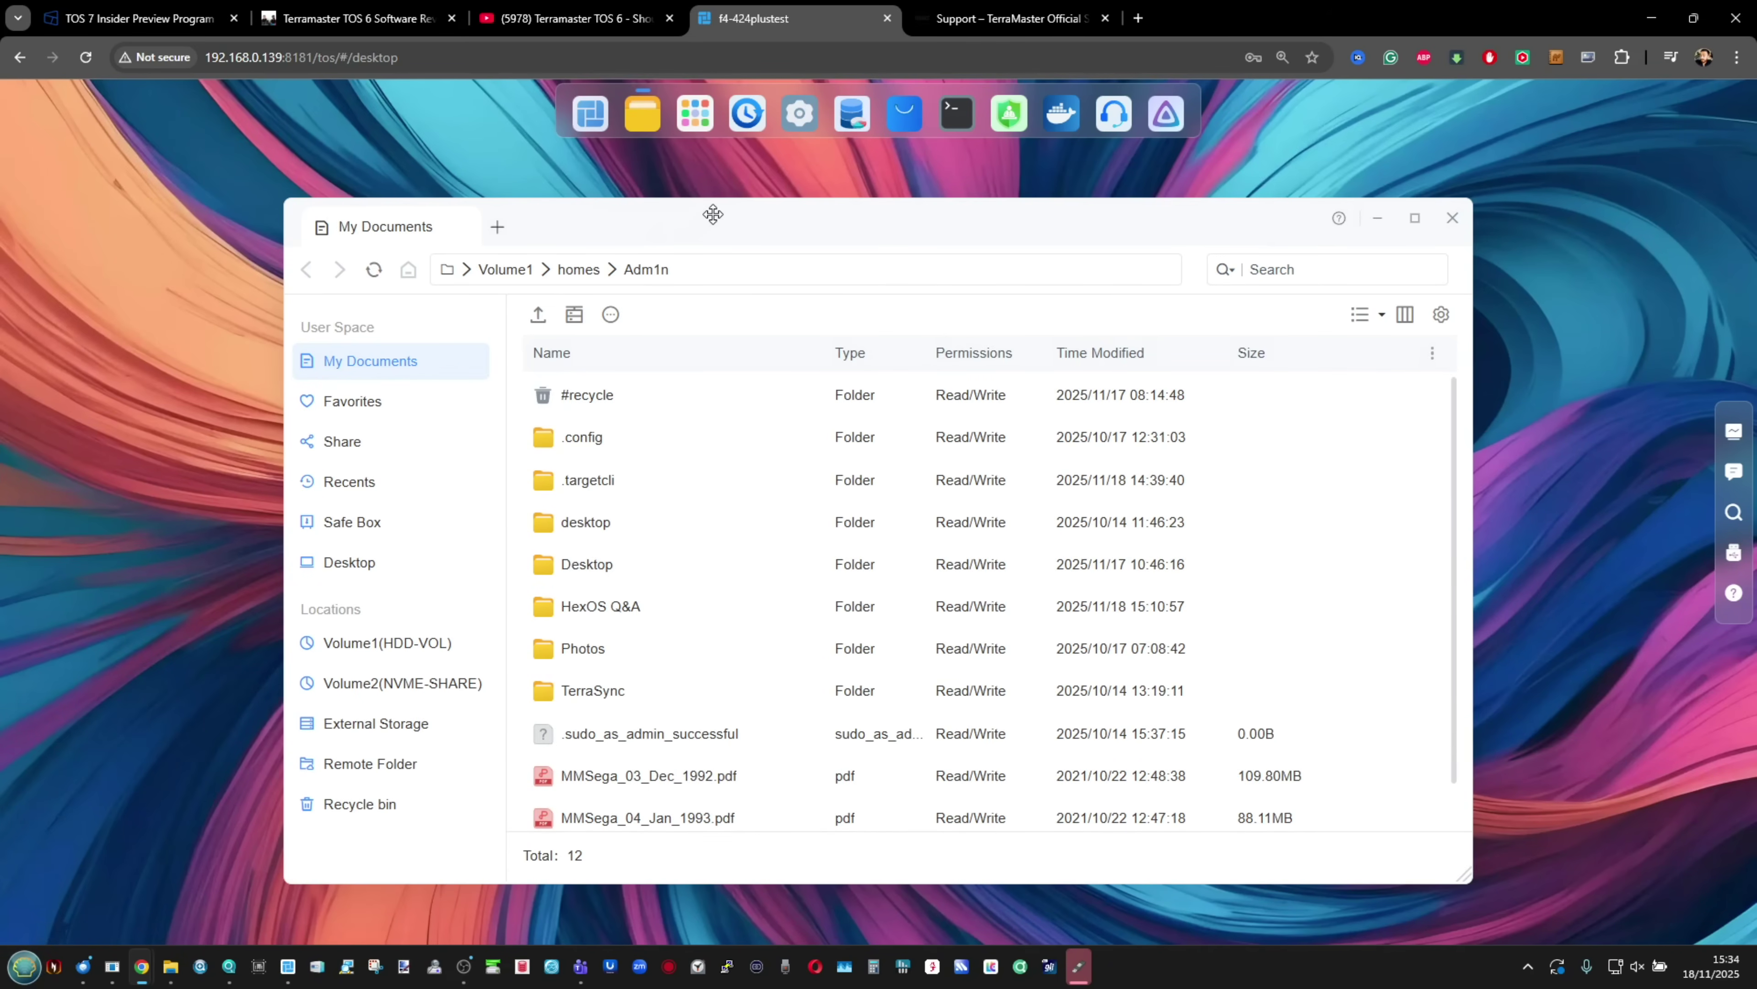
pyautogui.moveTo(714, 214); pyautogui.dragTo(672, 213)
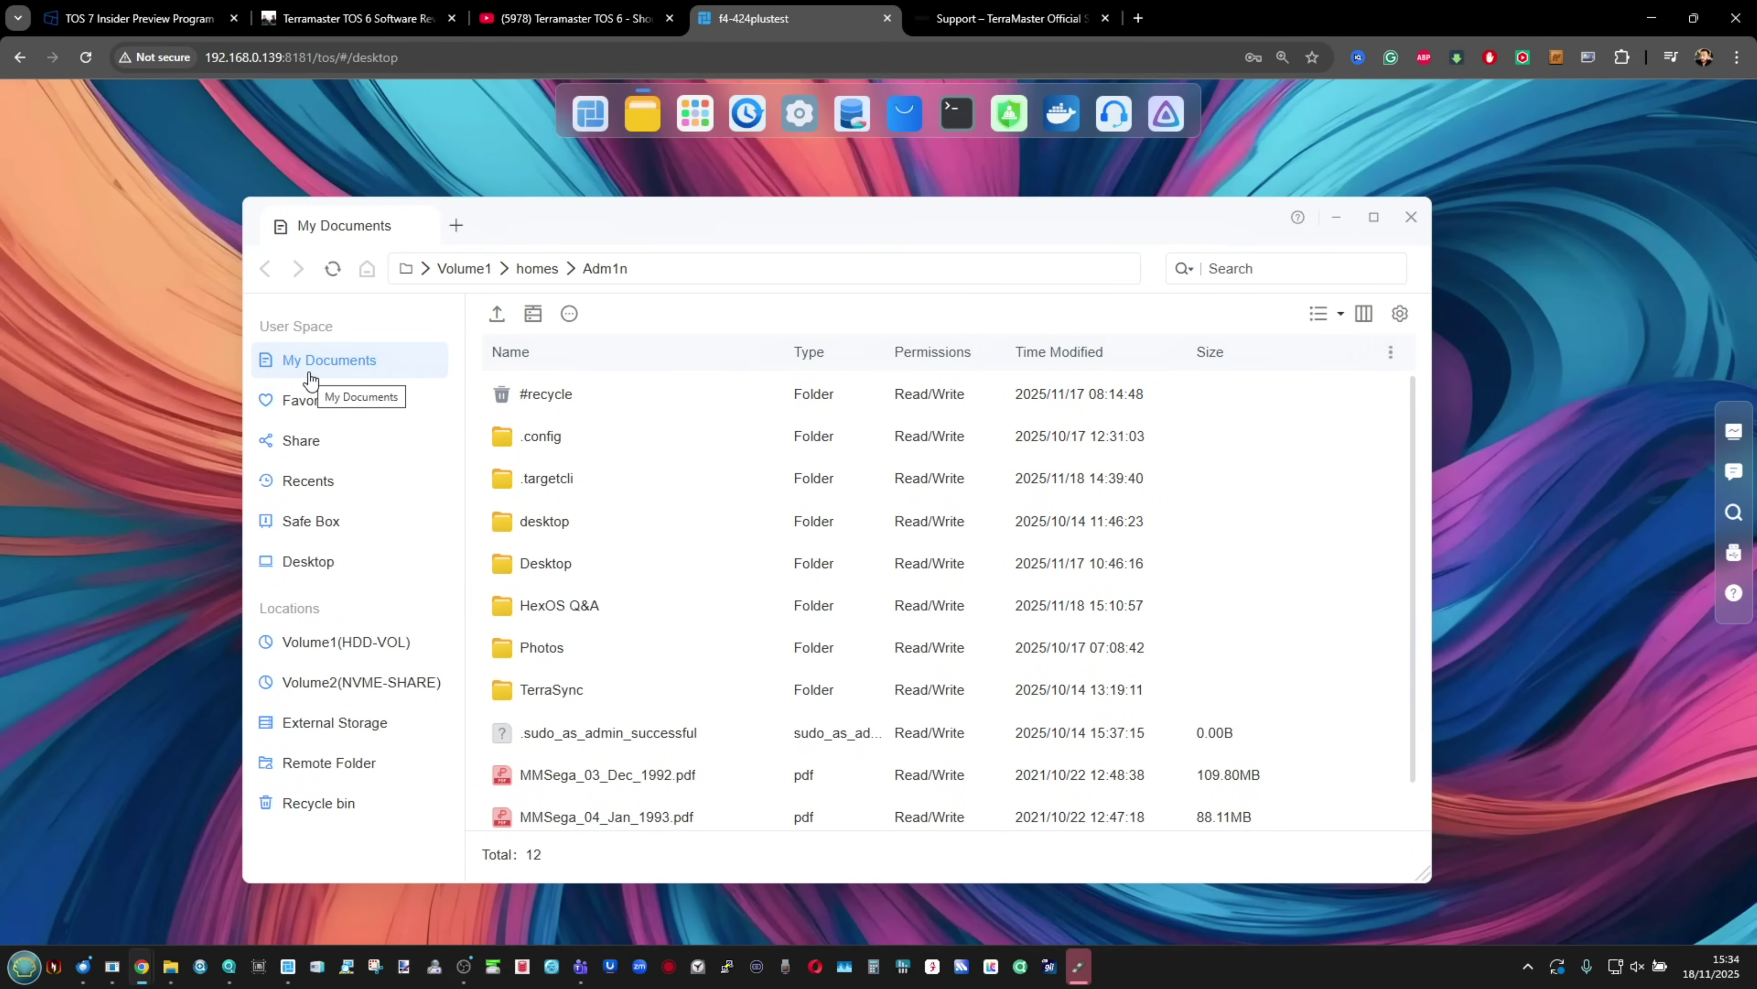
# Step: Check Favorites and the empty Share section, then go full screen and reposition the window
pyautogui.click(302, 400)
pyautogui.click(302, 443)
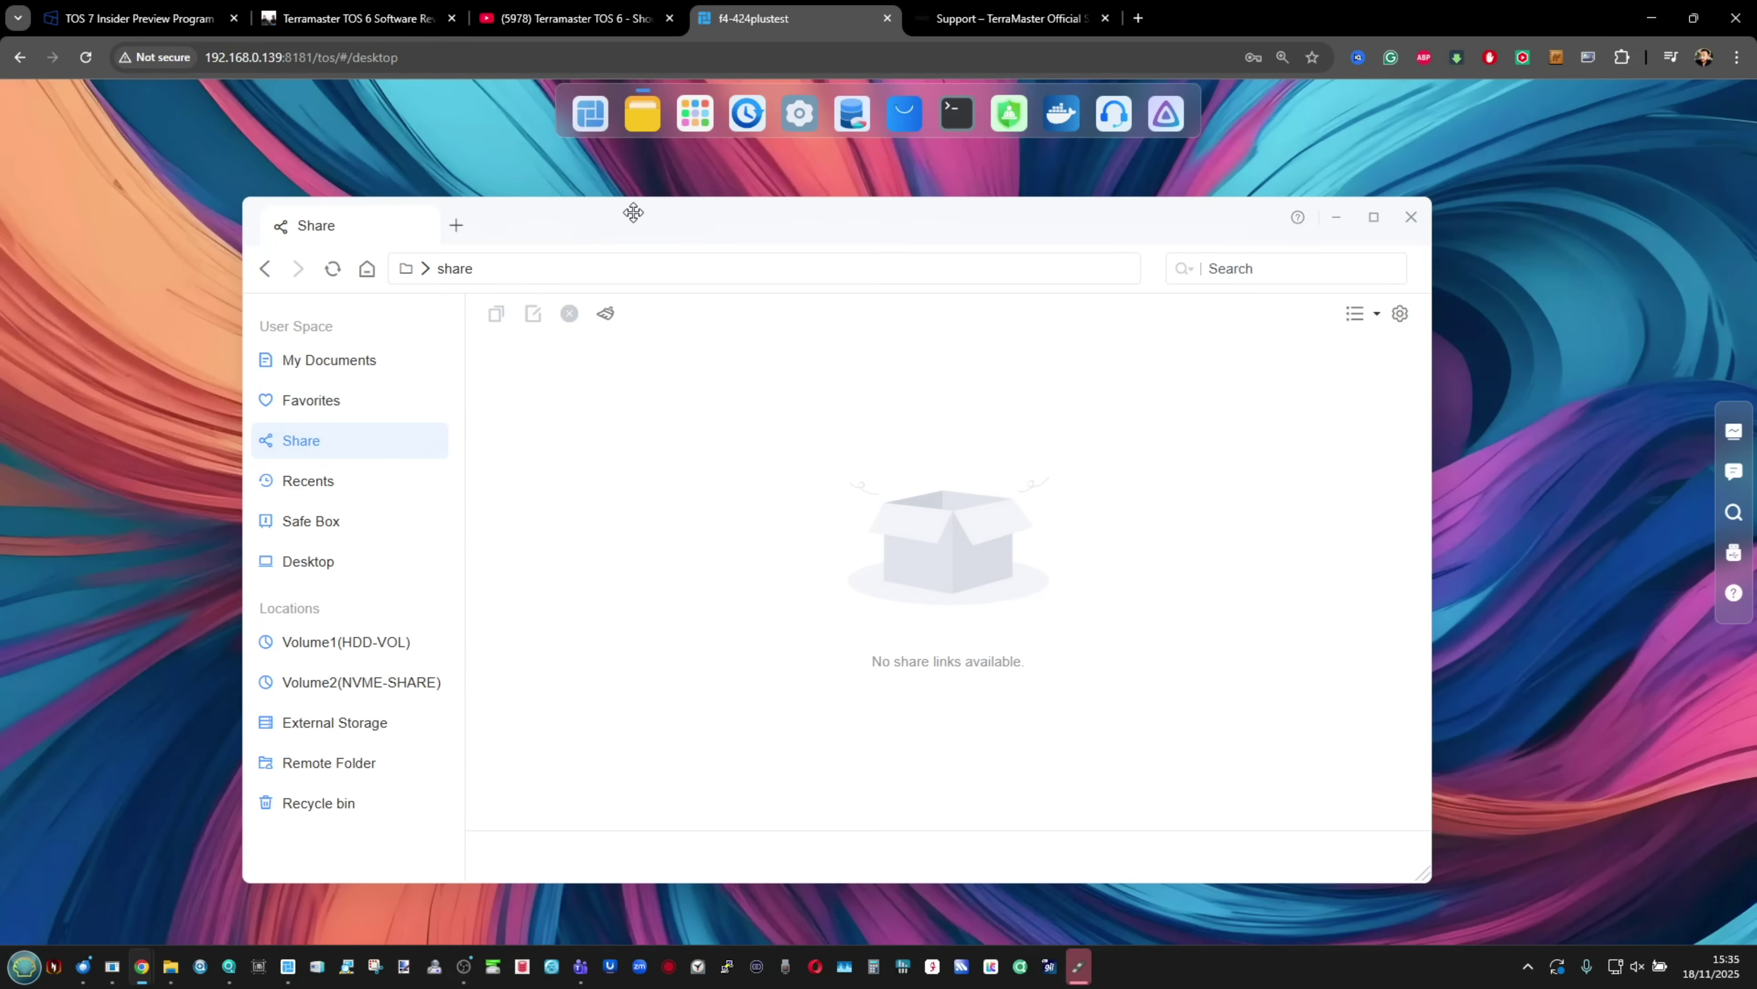
pyautogui.press('F11')
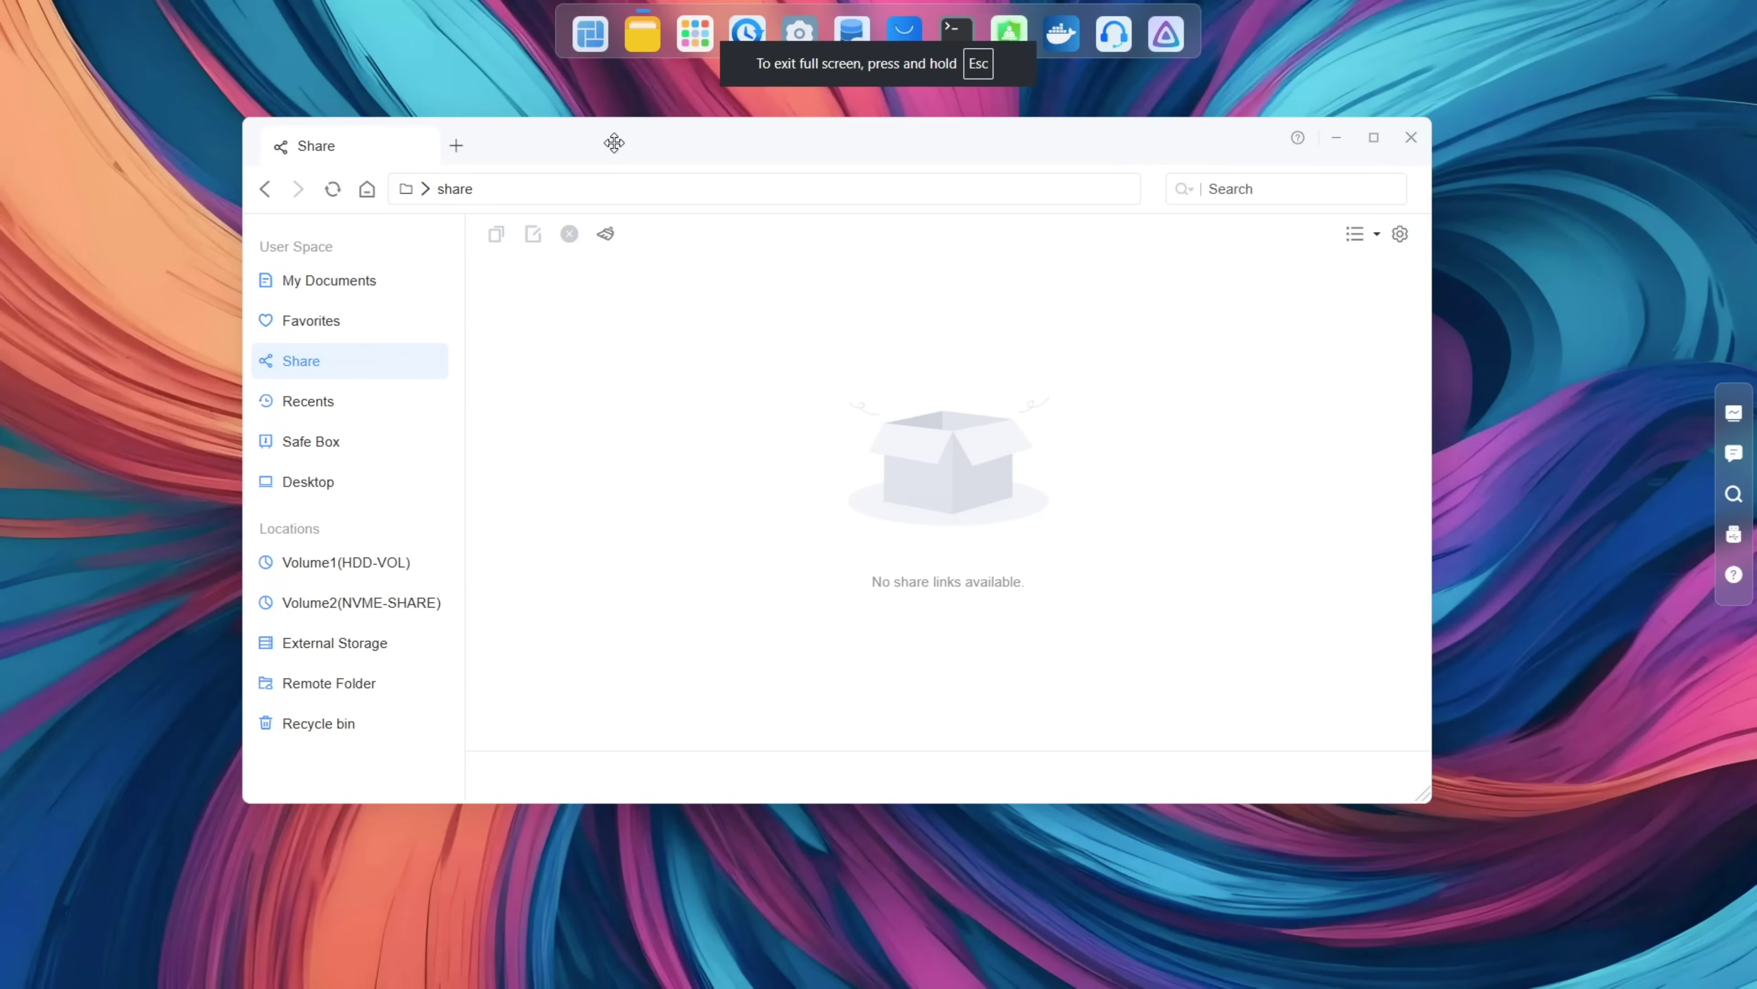
pyautogui.moveTo(614, 143); pyautogui.dragTo(688, 228)
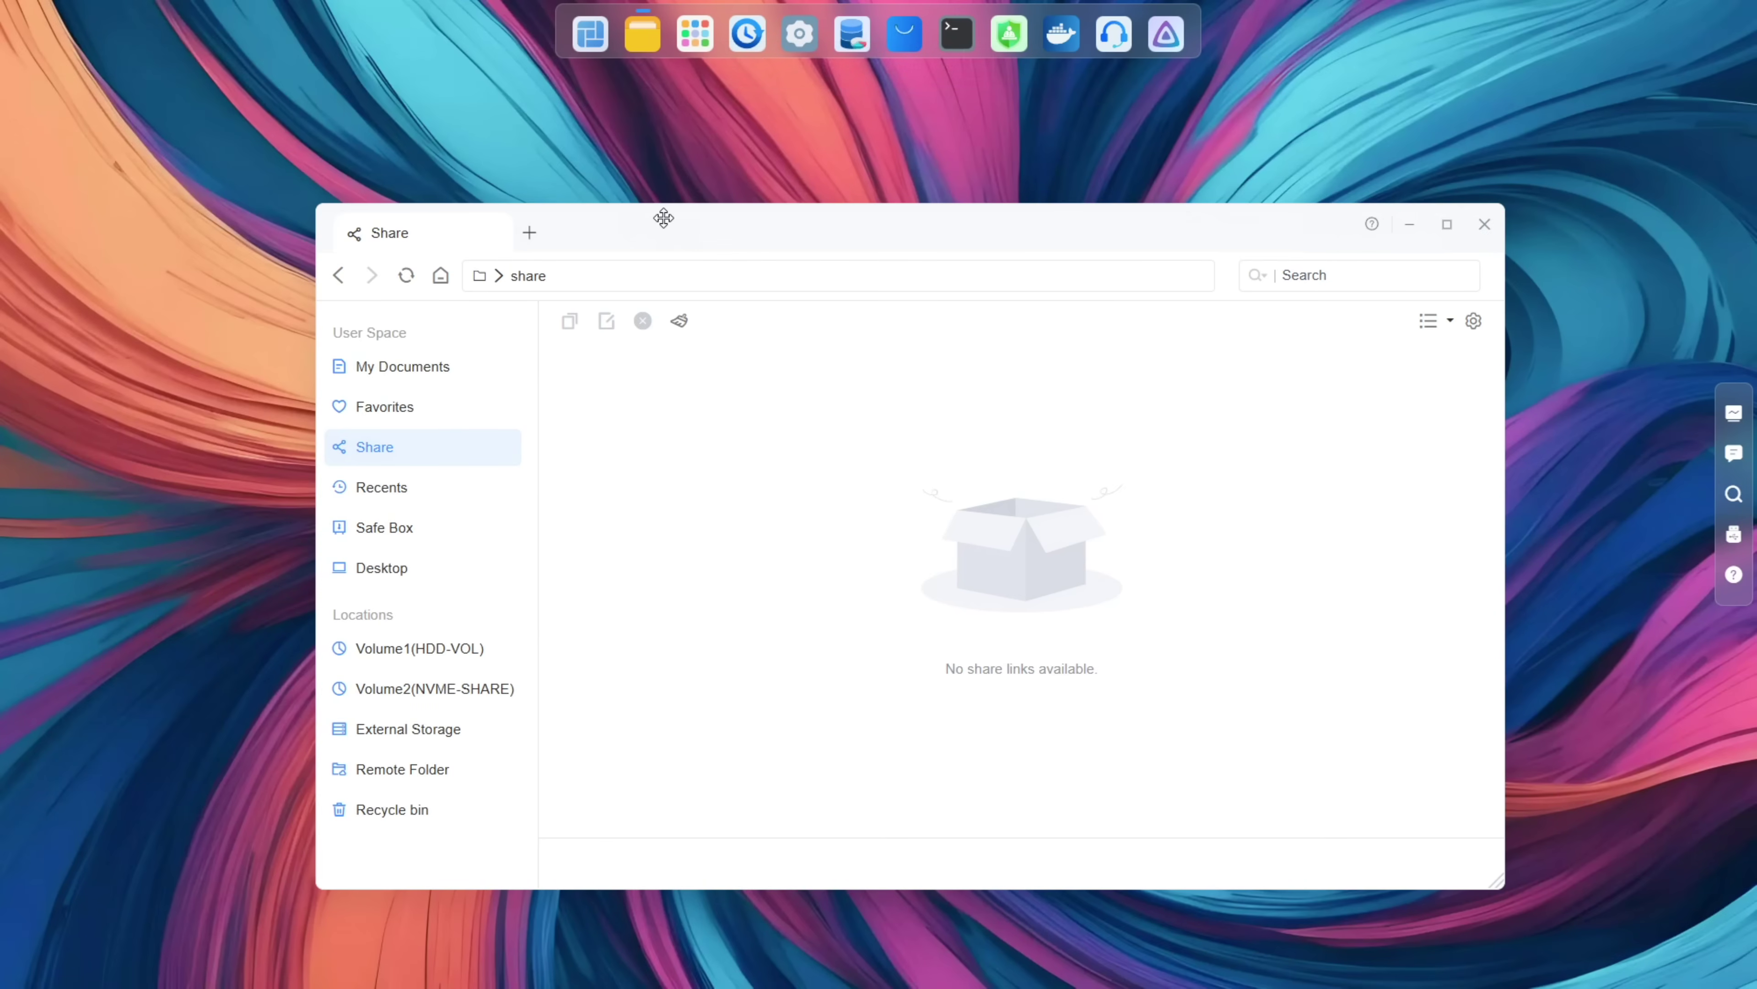
pyautogui.moveTo(661, 218); pyautogui.dragTo(604, 175)
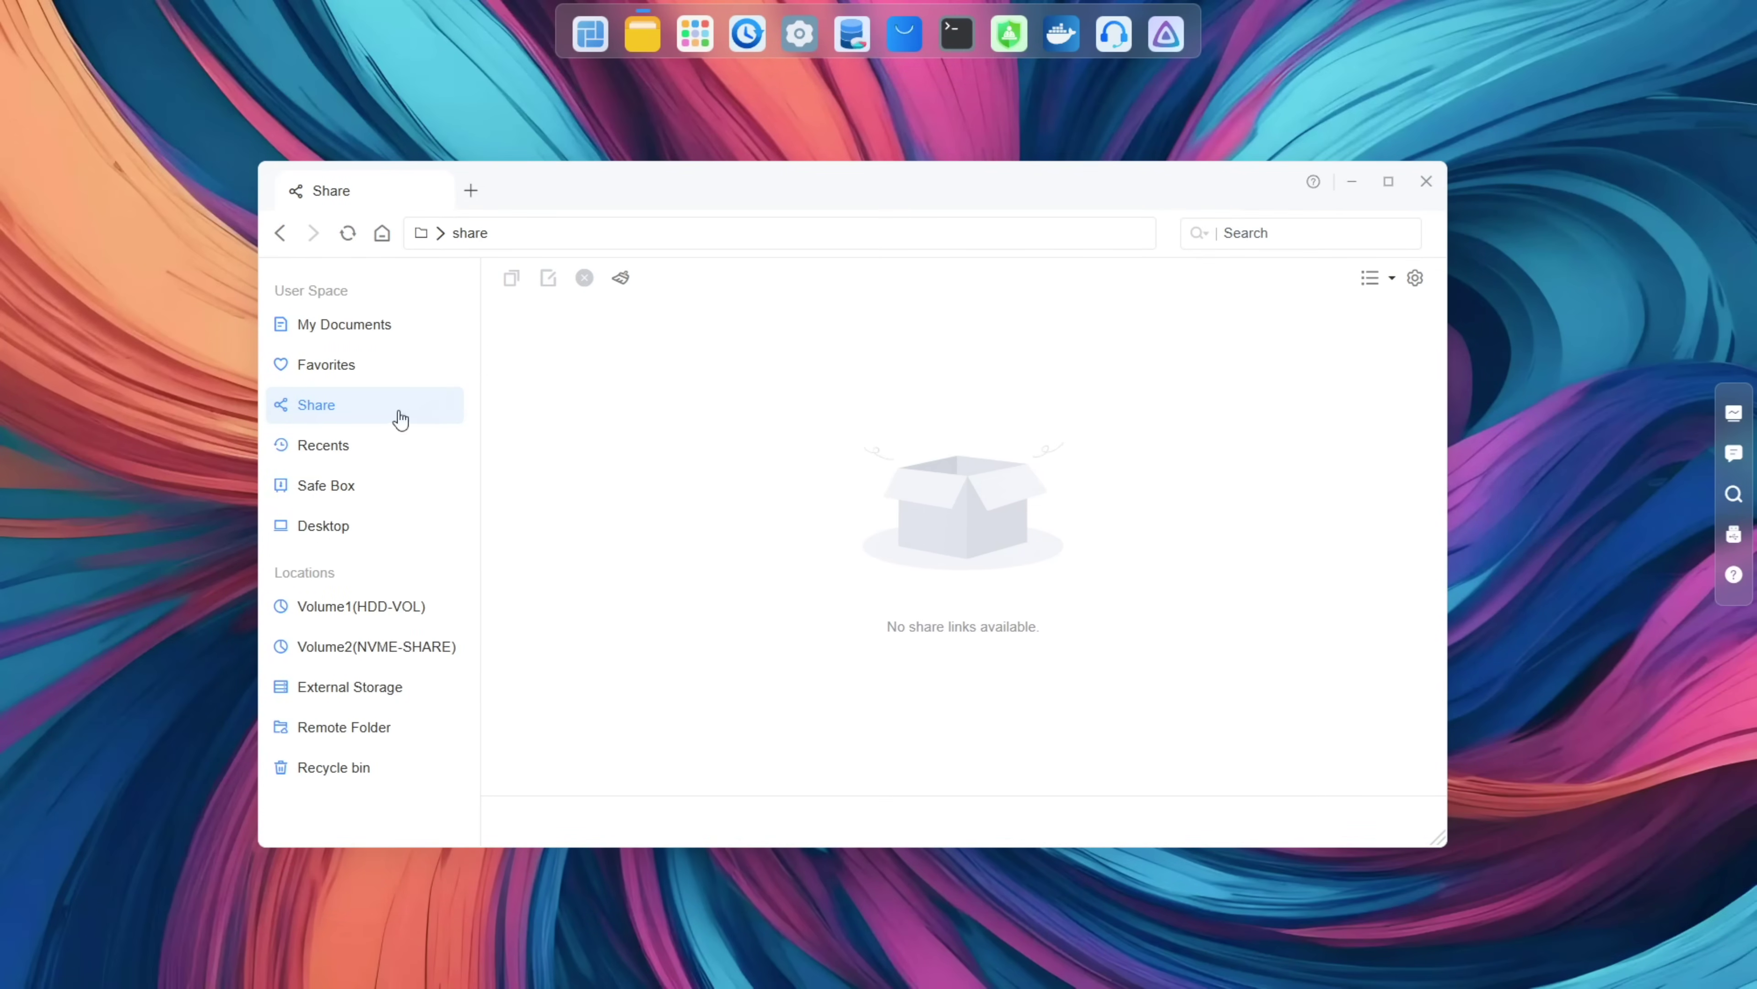
# Step: Check External Storage, then browse the Cloud Drive provider list and cancel, leaving Remote Folder empty
pyautogui.click(339, 693)
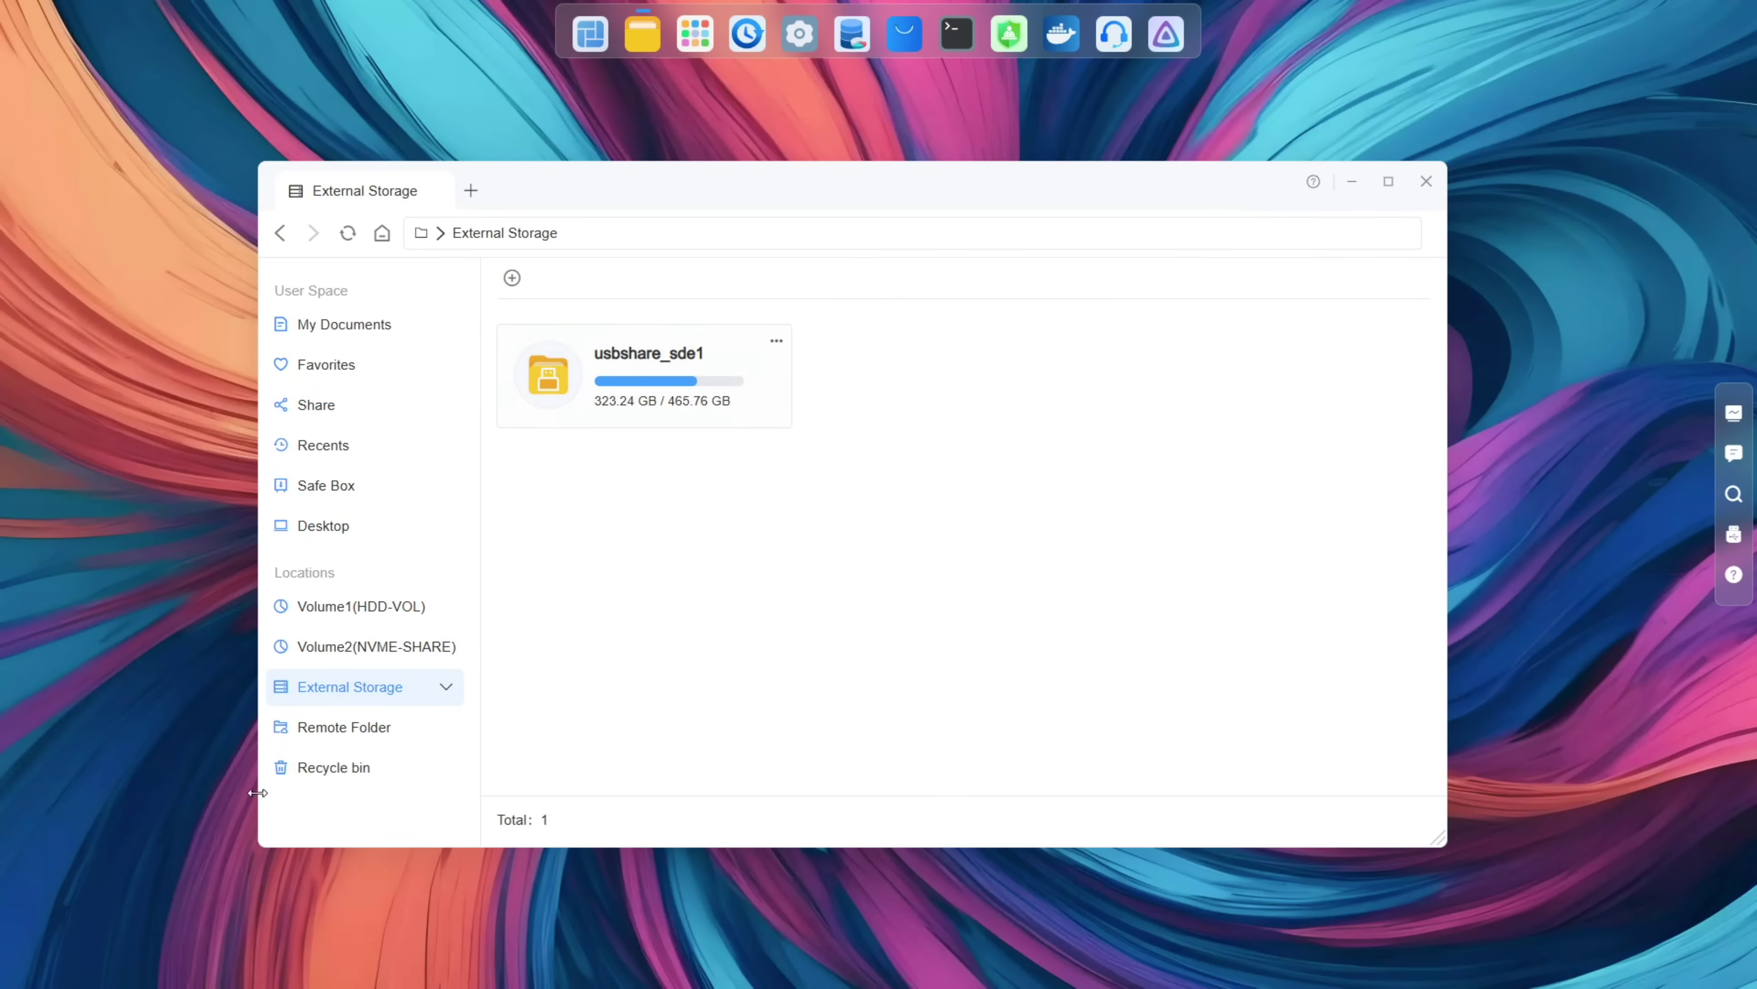
pyautogui.click(346, 731)
pyautogui.click(970, 663)
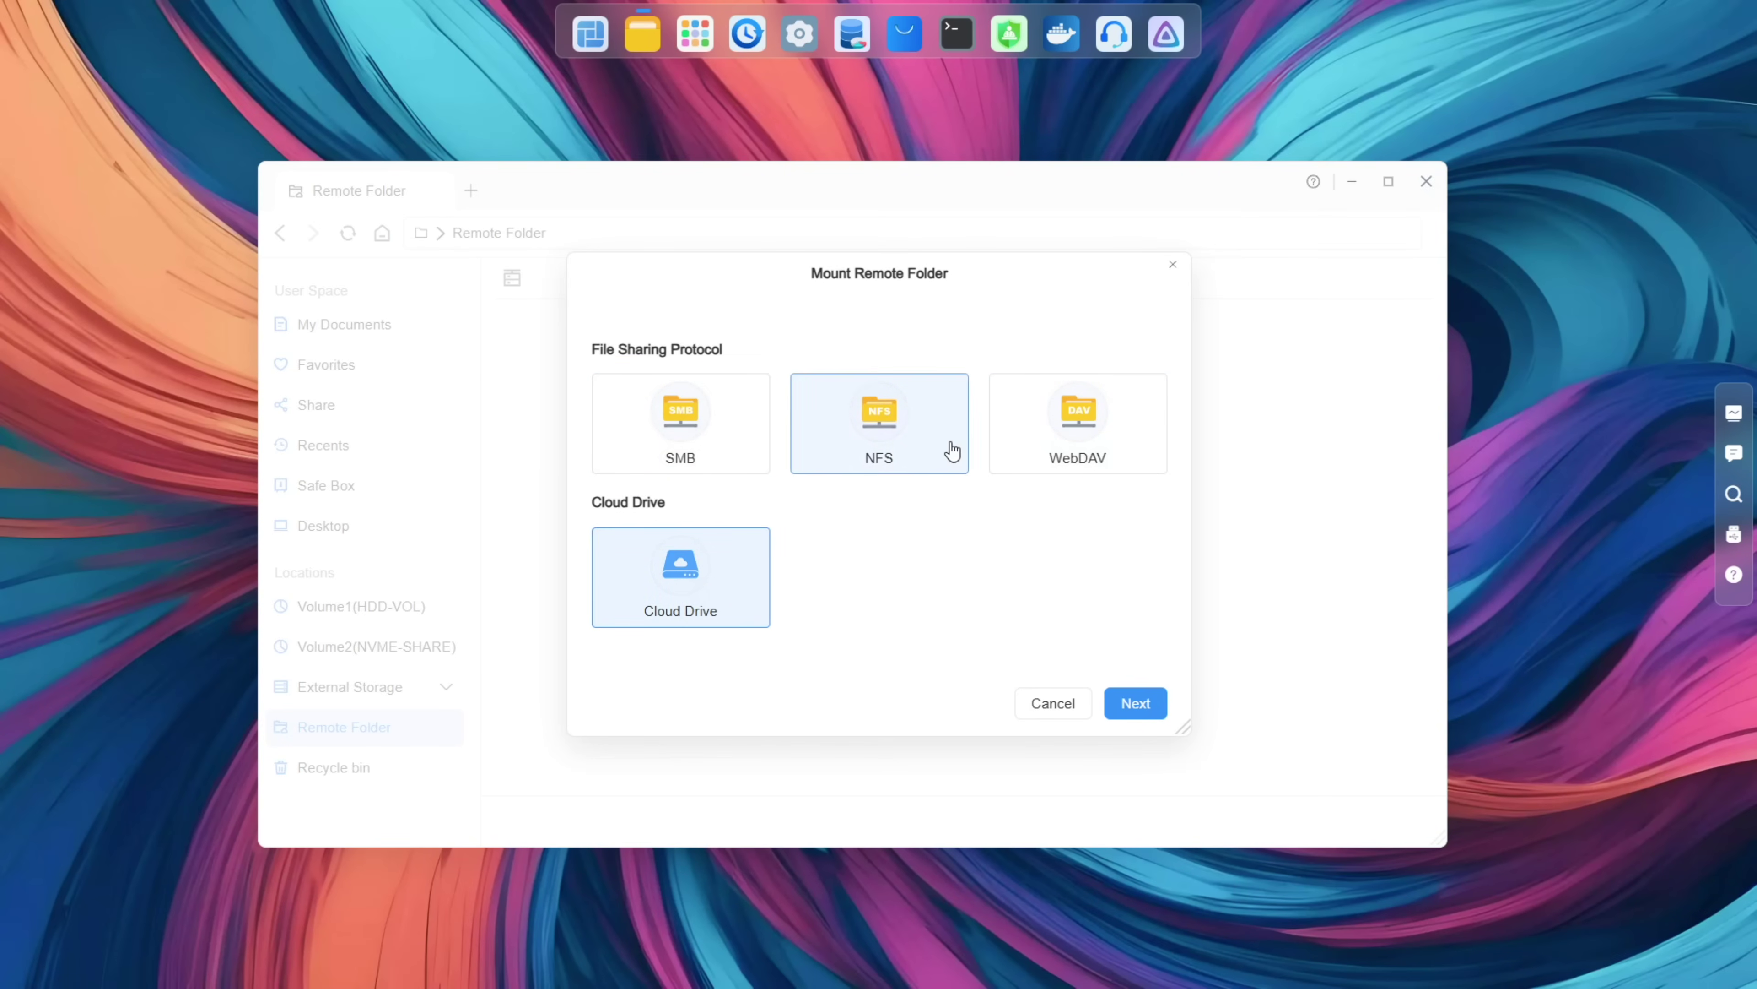
pyautogui.click(1129, 703)
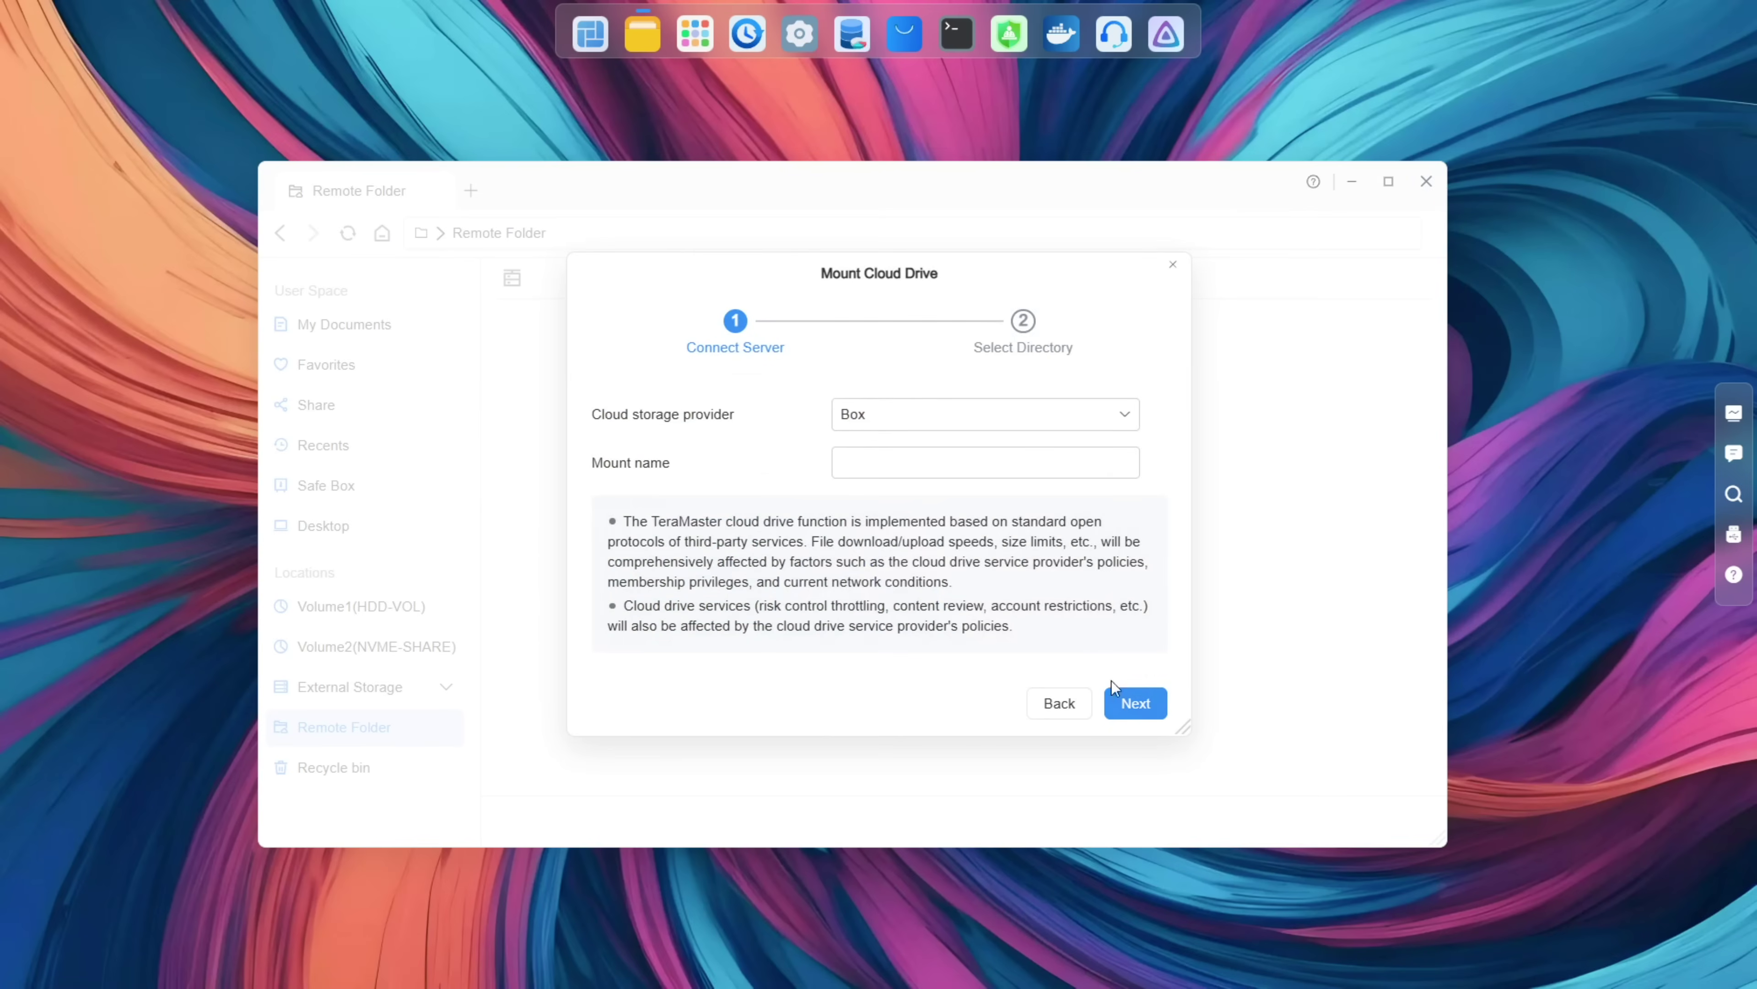
pyautogui.click(986, 434)
pyautogui.scroll(-5, 946, 507)
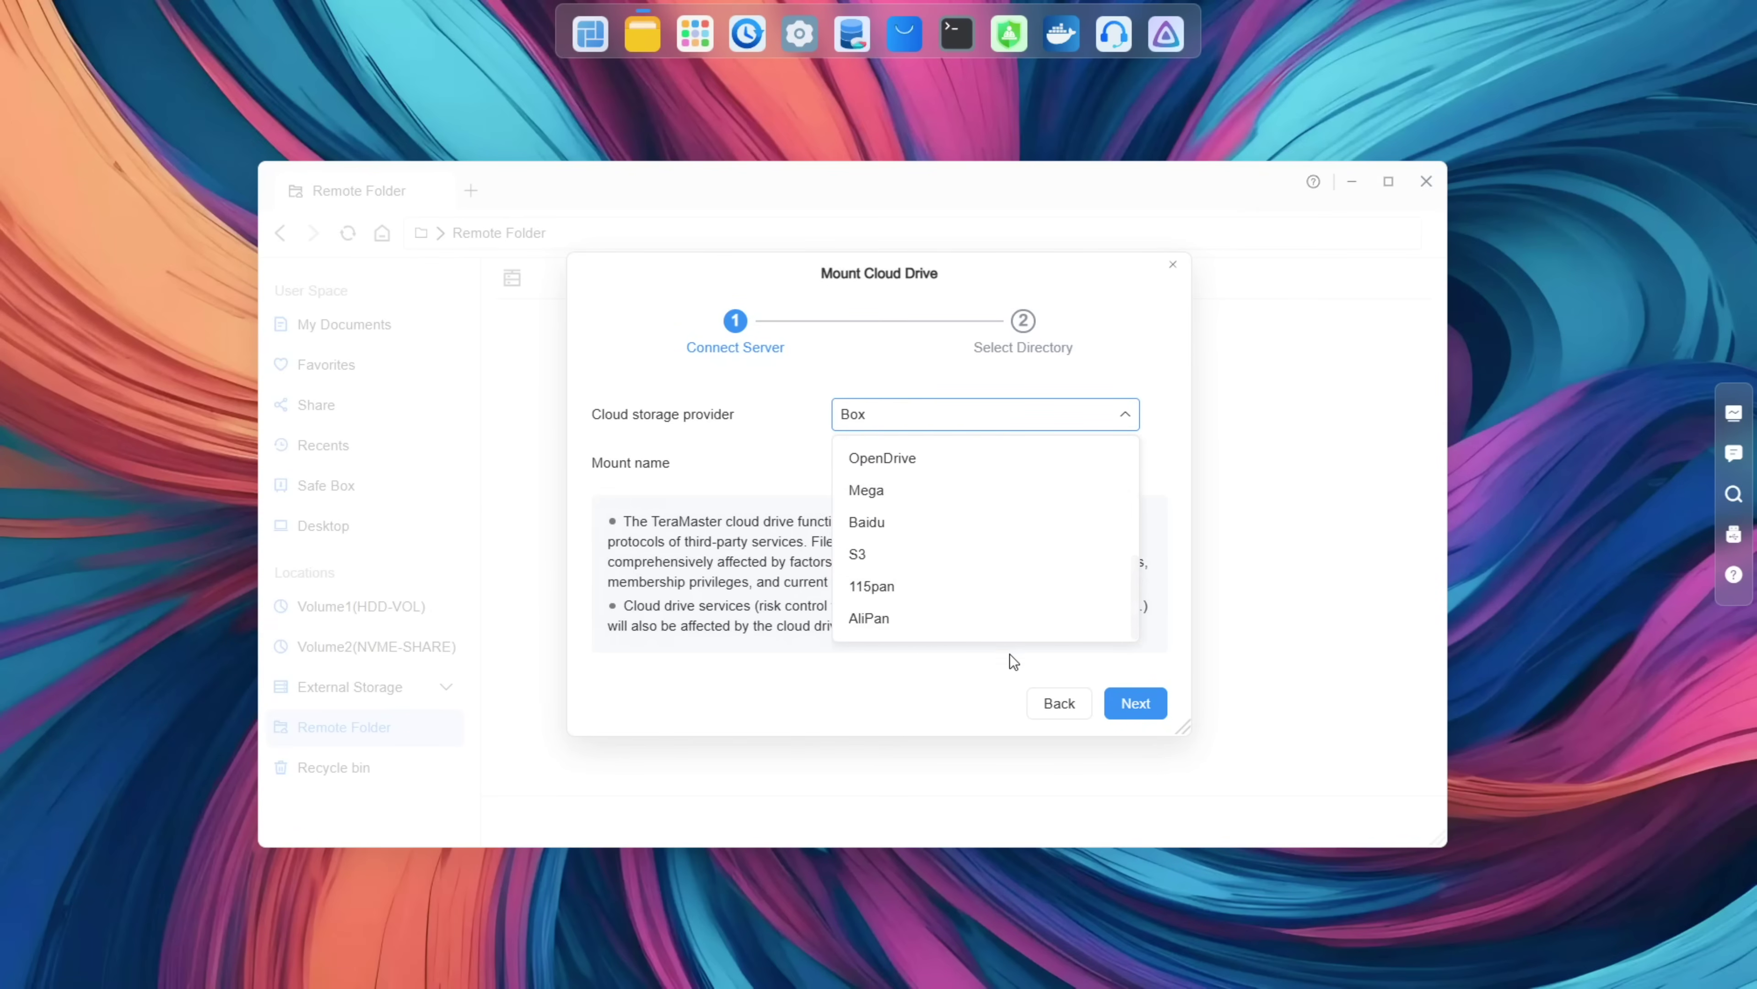
pyautogui.click(1053, 707)
pyautogui.click(1054, 704)
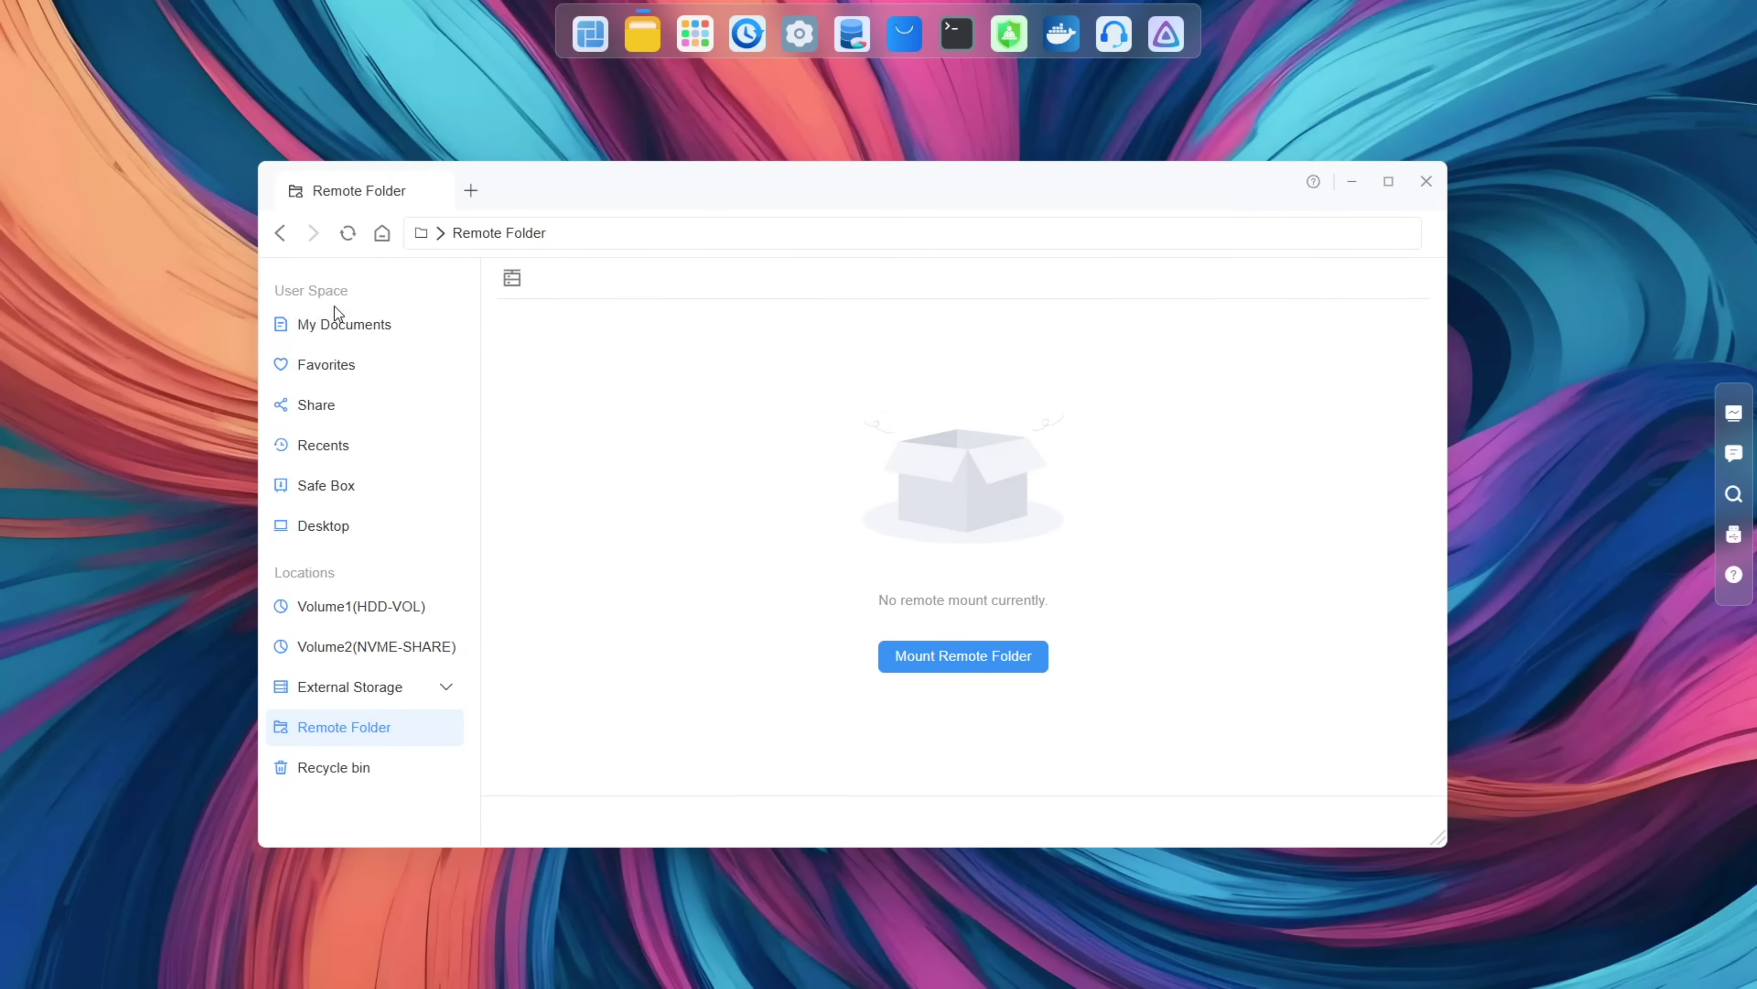
# Step: Flip through the Favorites and Share sections, then return to My Documents
pyautogui.click(334, 320)
pyautogui.click(324, 363)
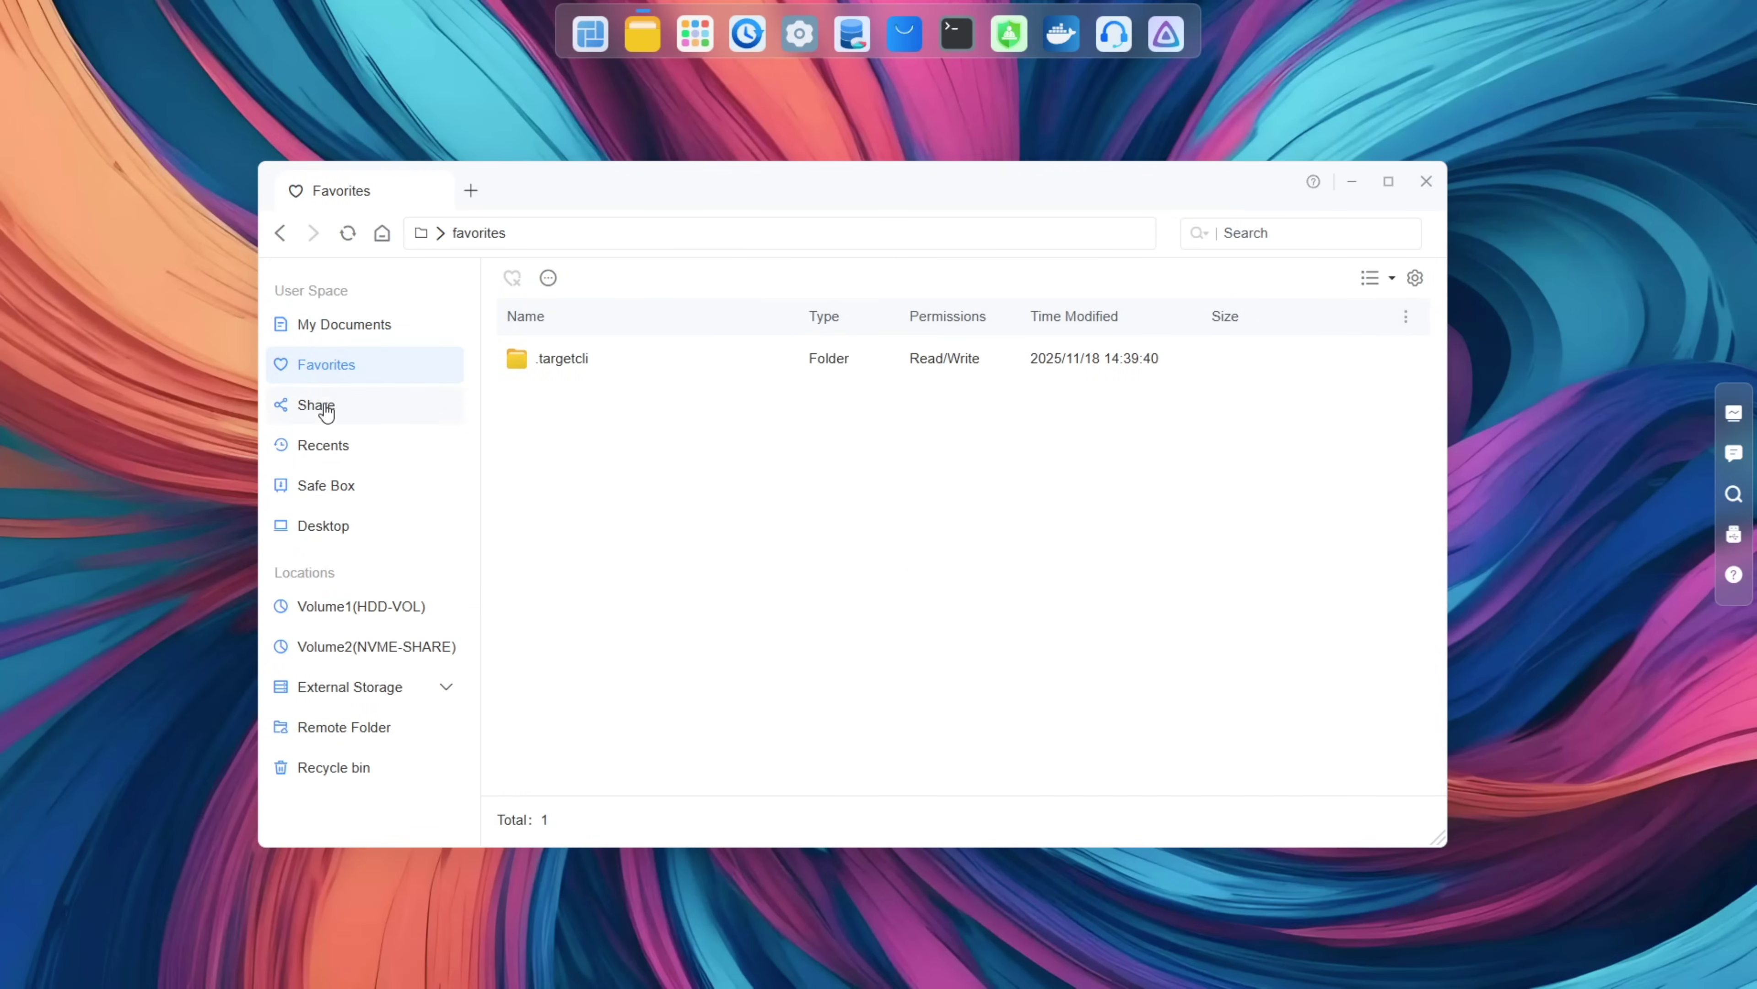
pyautogui.click(323, 412)
pyautogui.click(330, 374)
pyautogui.click(350, 338)
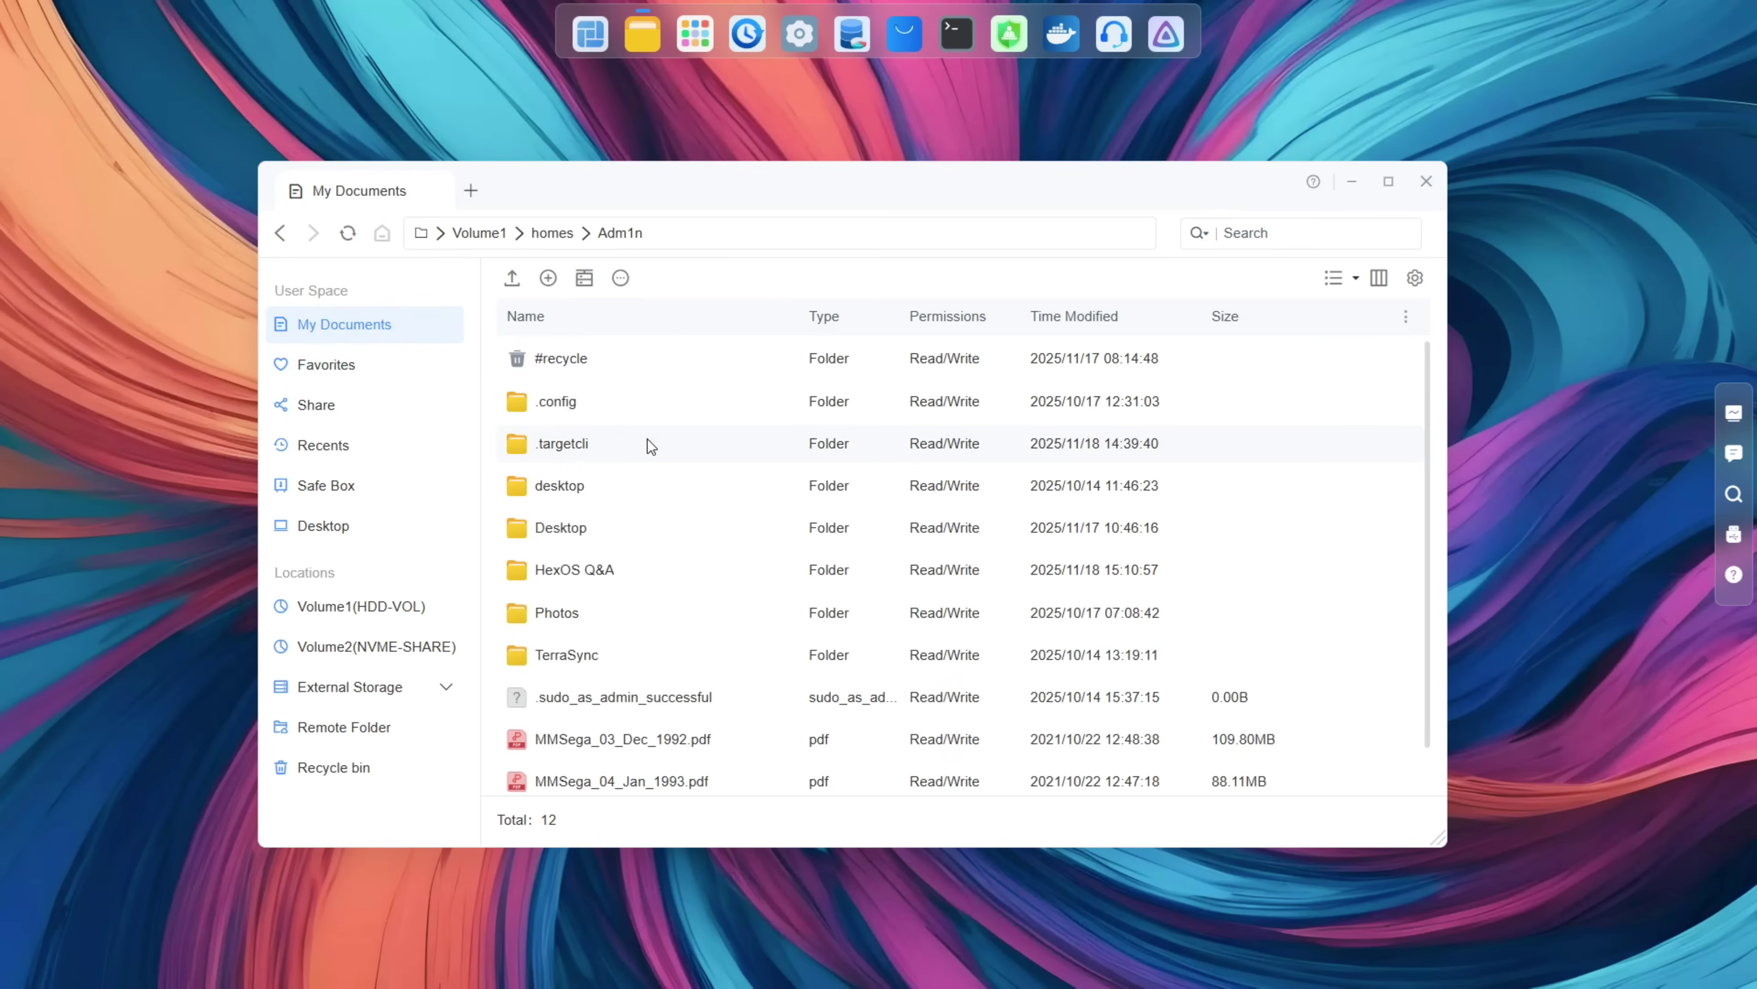
# Step: Inspect the context menus for the .targetcli folder and MMSega_03_Dec_1992.pdf
pyautogui.rightClick(583, 446)
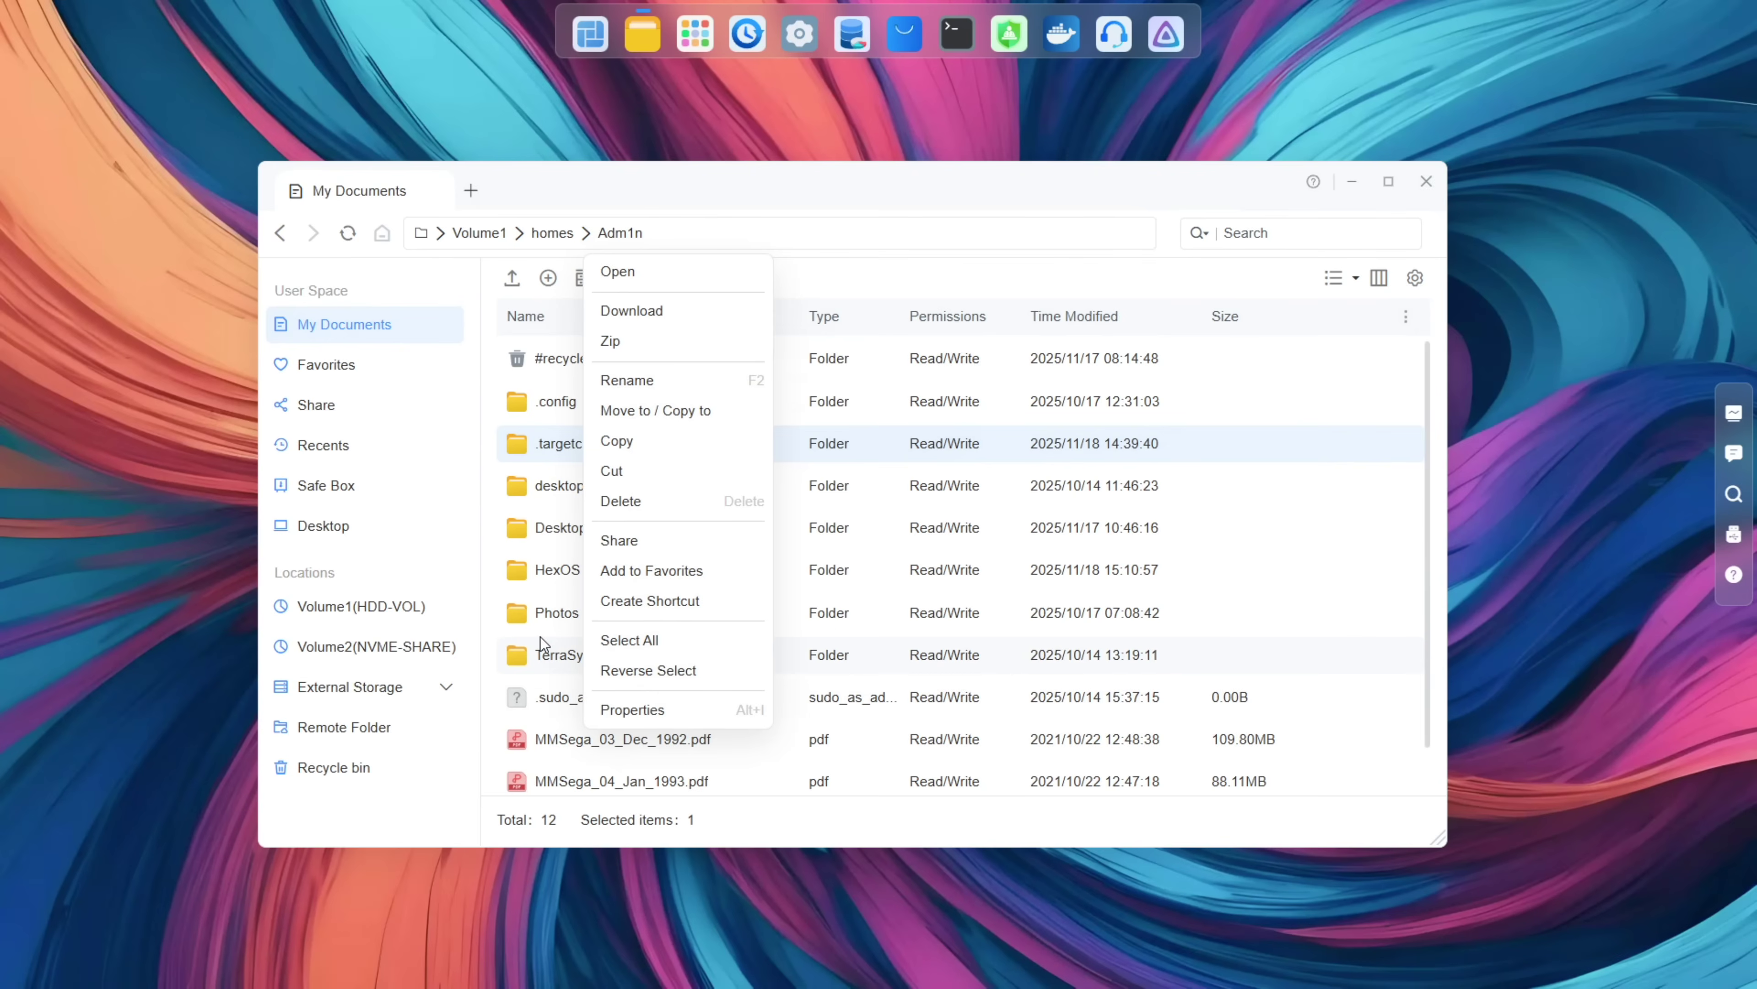
pyautogui.click(550, 740)
pyautogui.rightClick(550, 740)
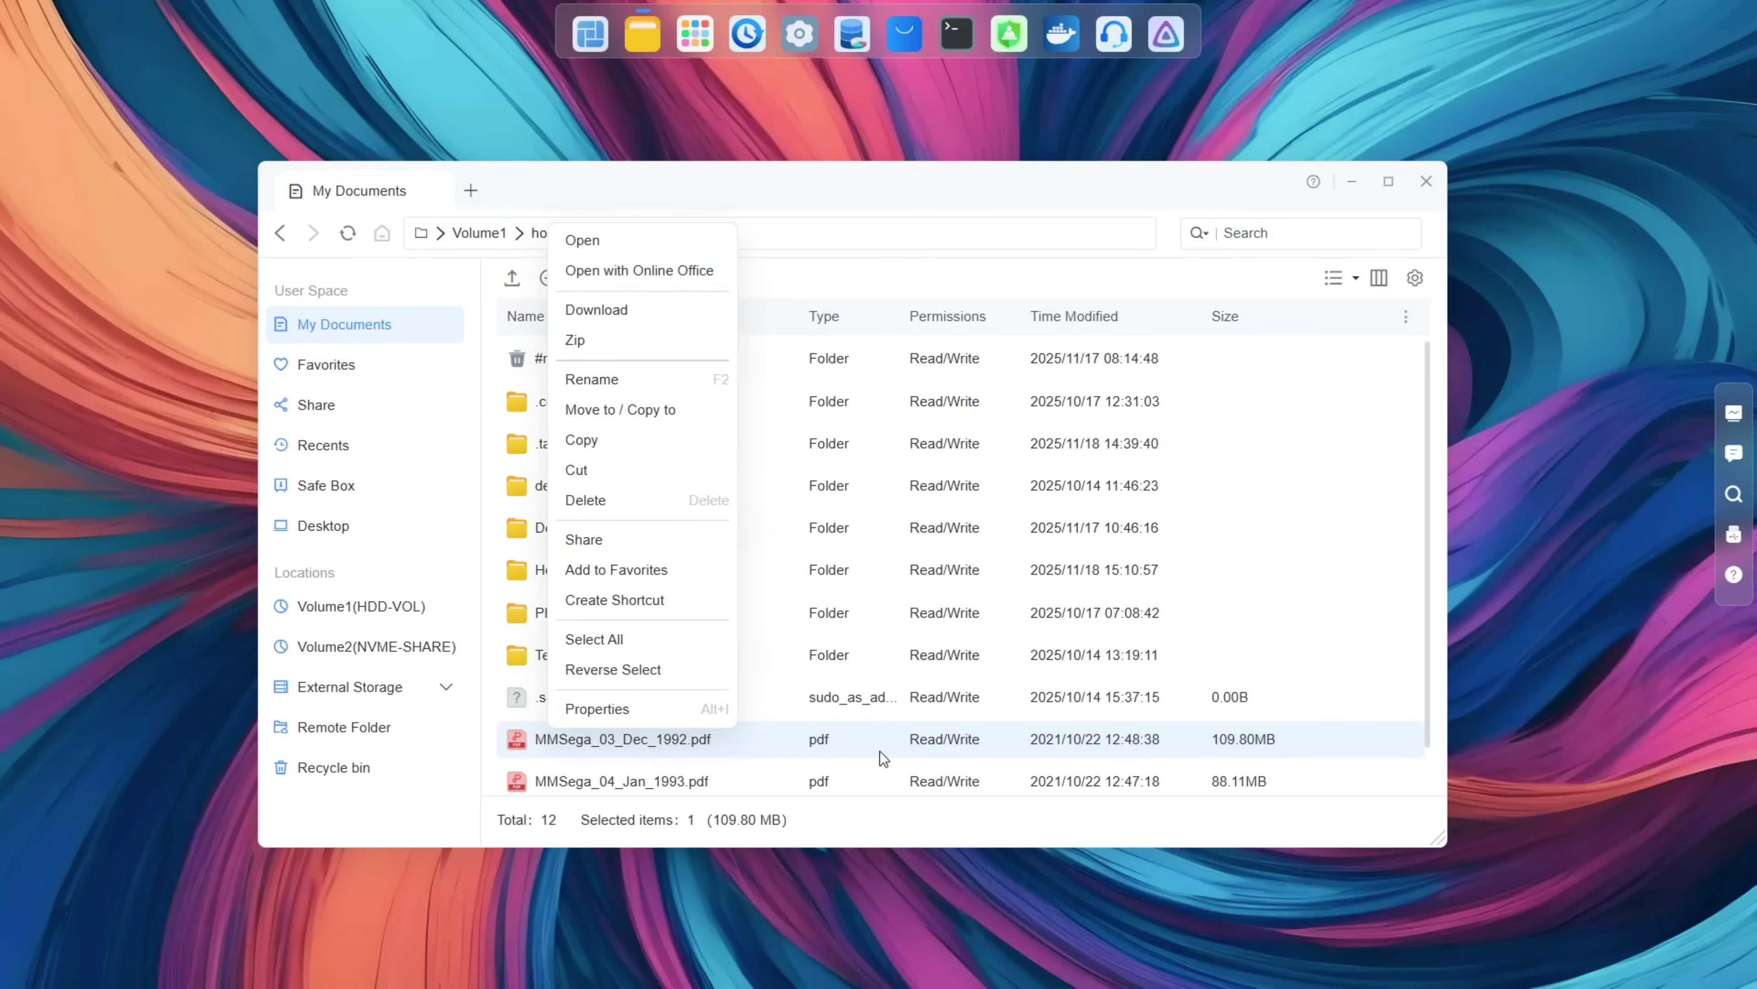
pyautogui.click(868, 748)
pyautogui.scroll(-1, 860, 735)
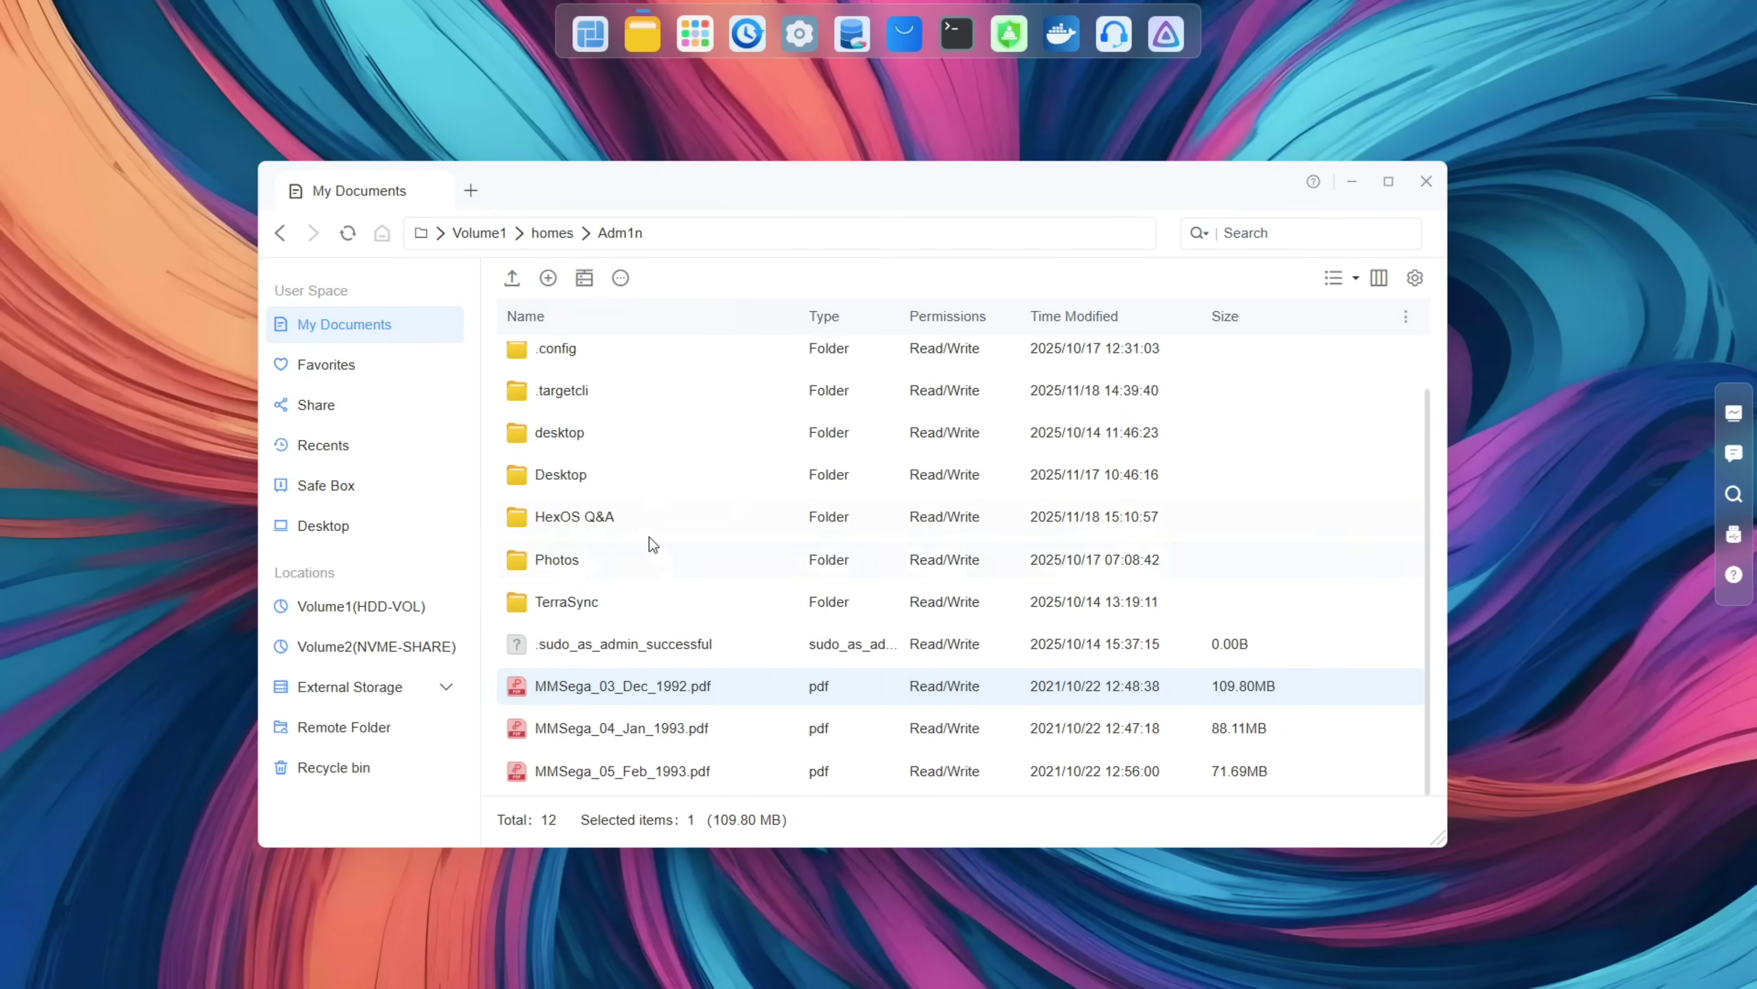
# Step: Open Volume2 and drill down through TESTSHARE > IMAGES AND VMS > Windows 10 Enterprise
pyautogui.click(374, 648)
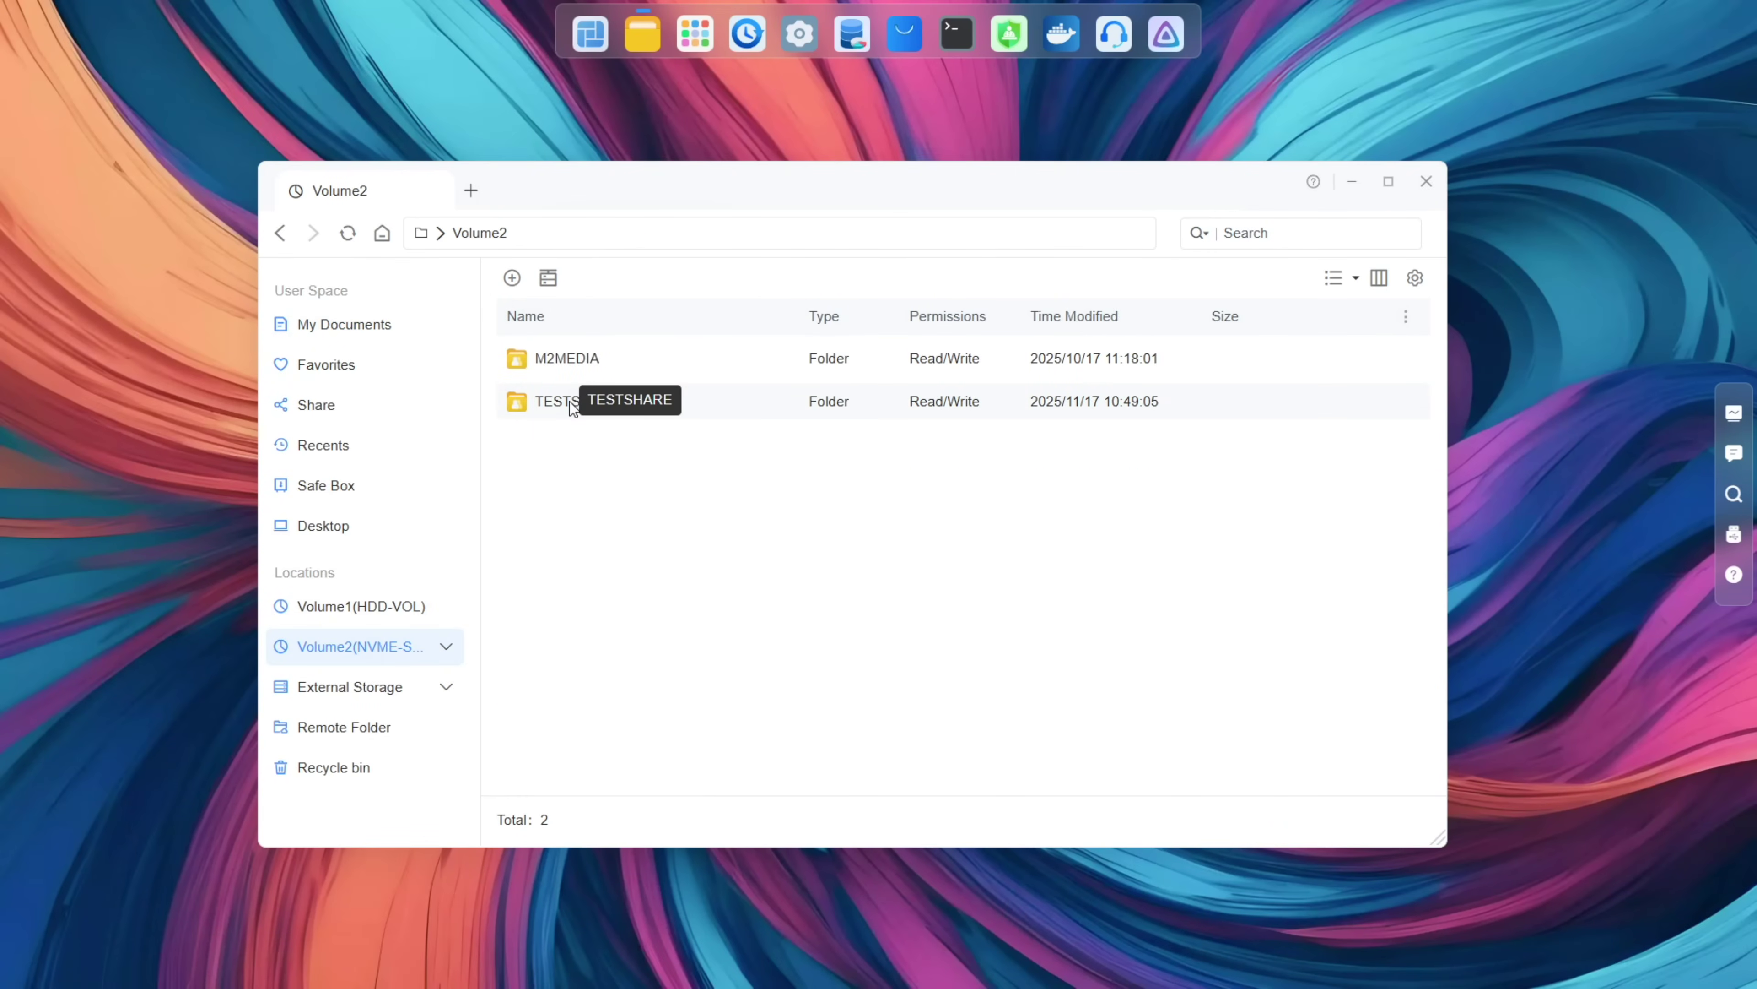
pyautogui.doubleClick(570, 401)
pyautogui.doubleClick(561, 402)
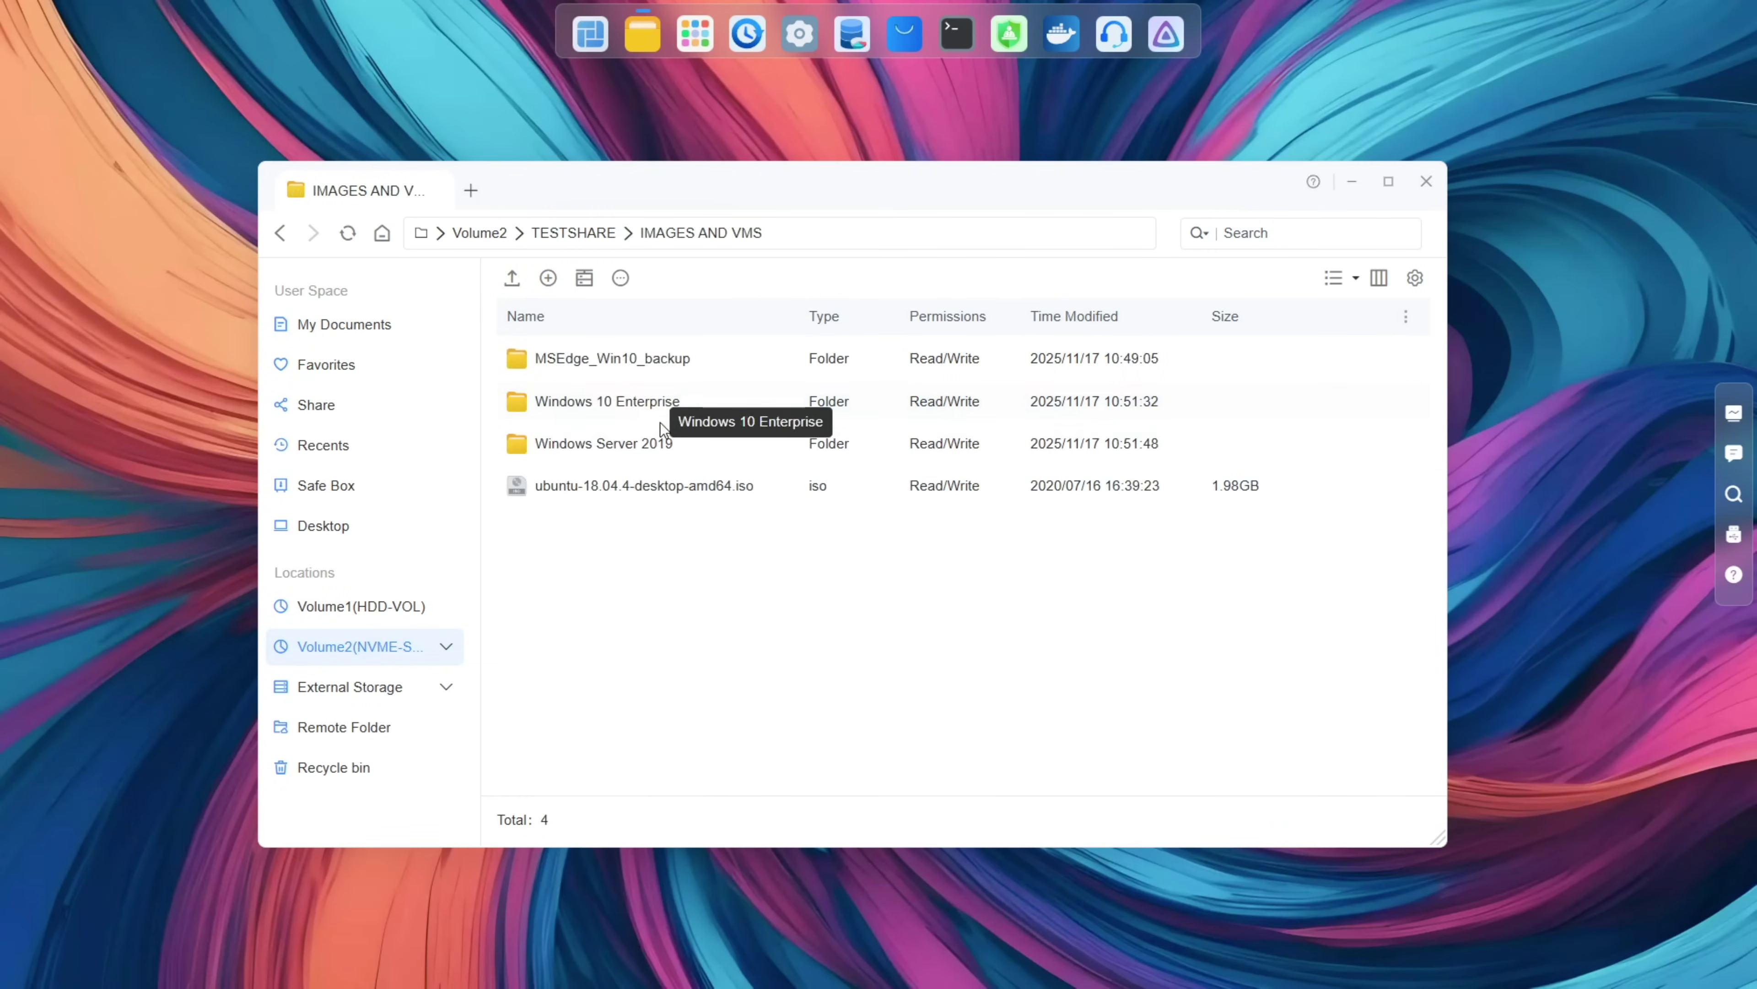
pyautogui.doubleClick(614, 403)
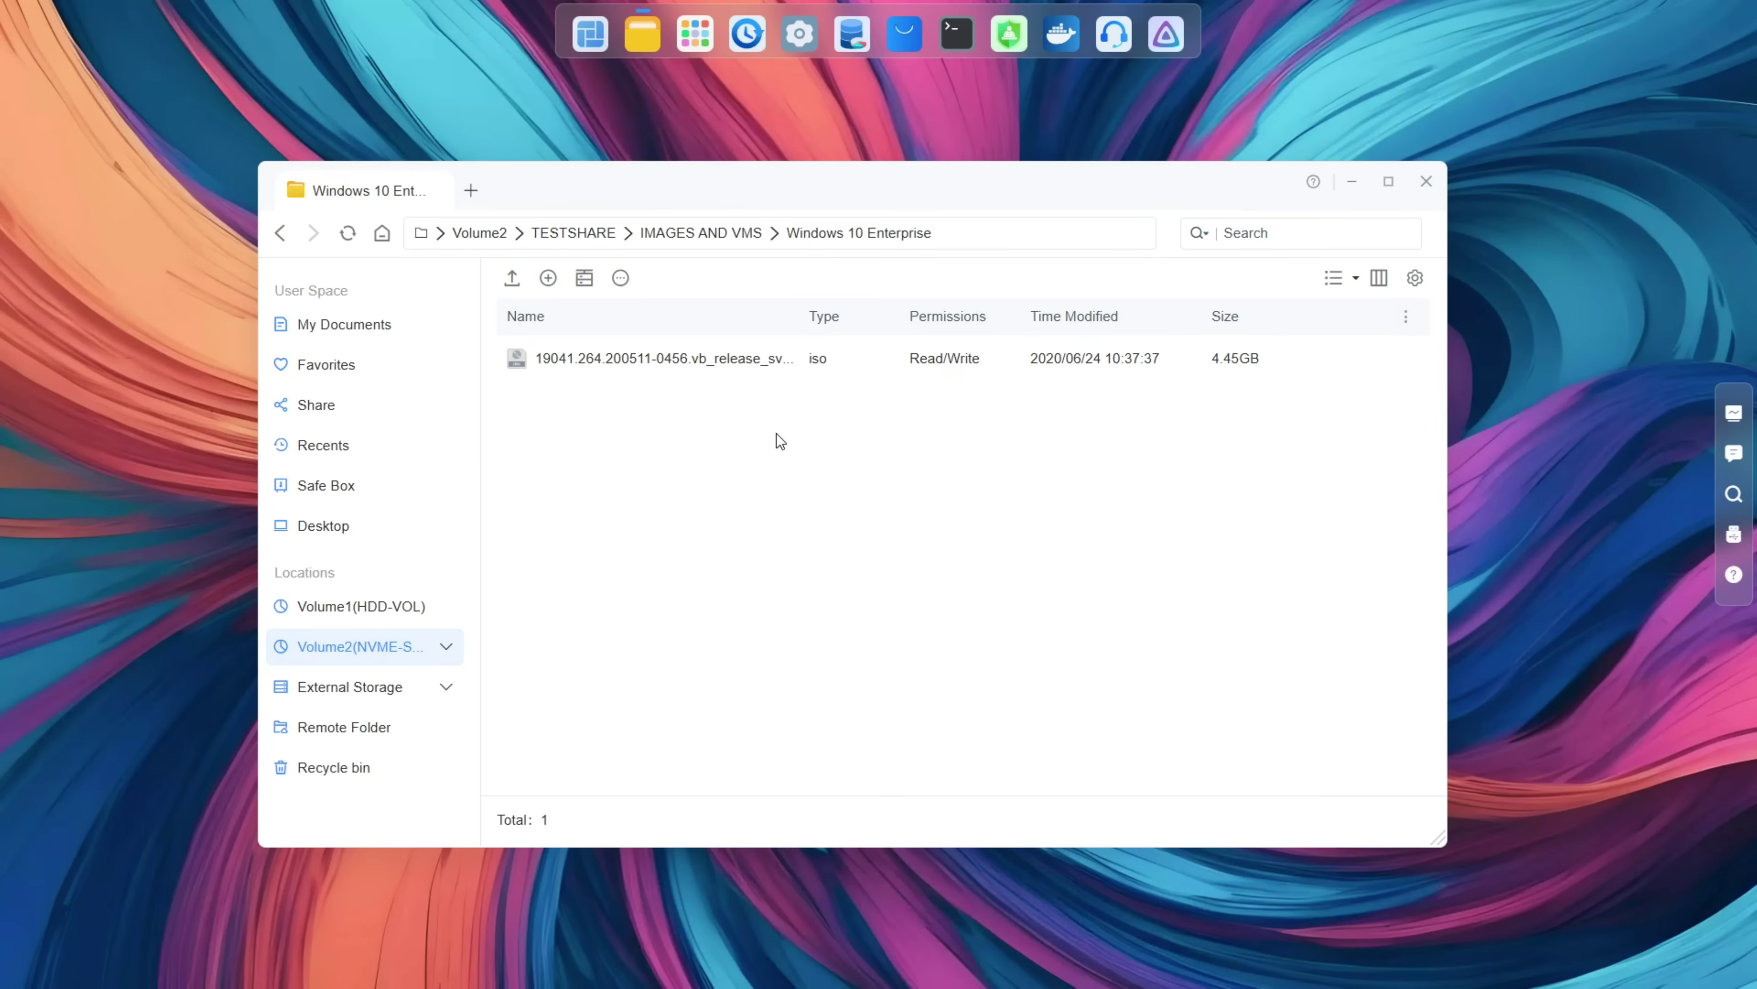
# Step: Browse into the Windows ISO's boot folder, check bootsect.exe, then show Volume1's folders
pyautogui.doubleClick(705, 356)
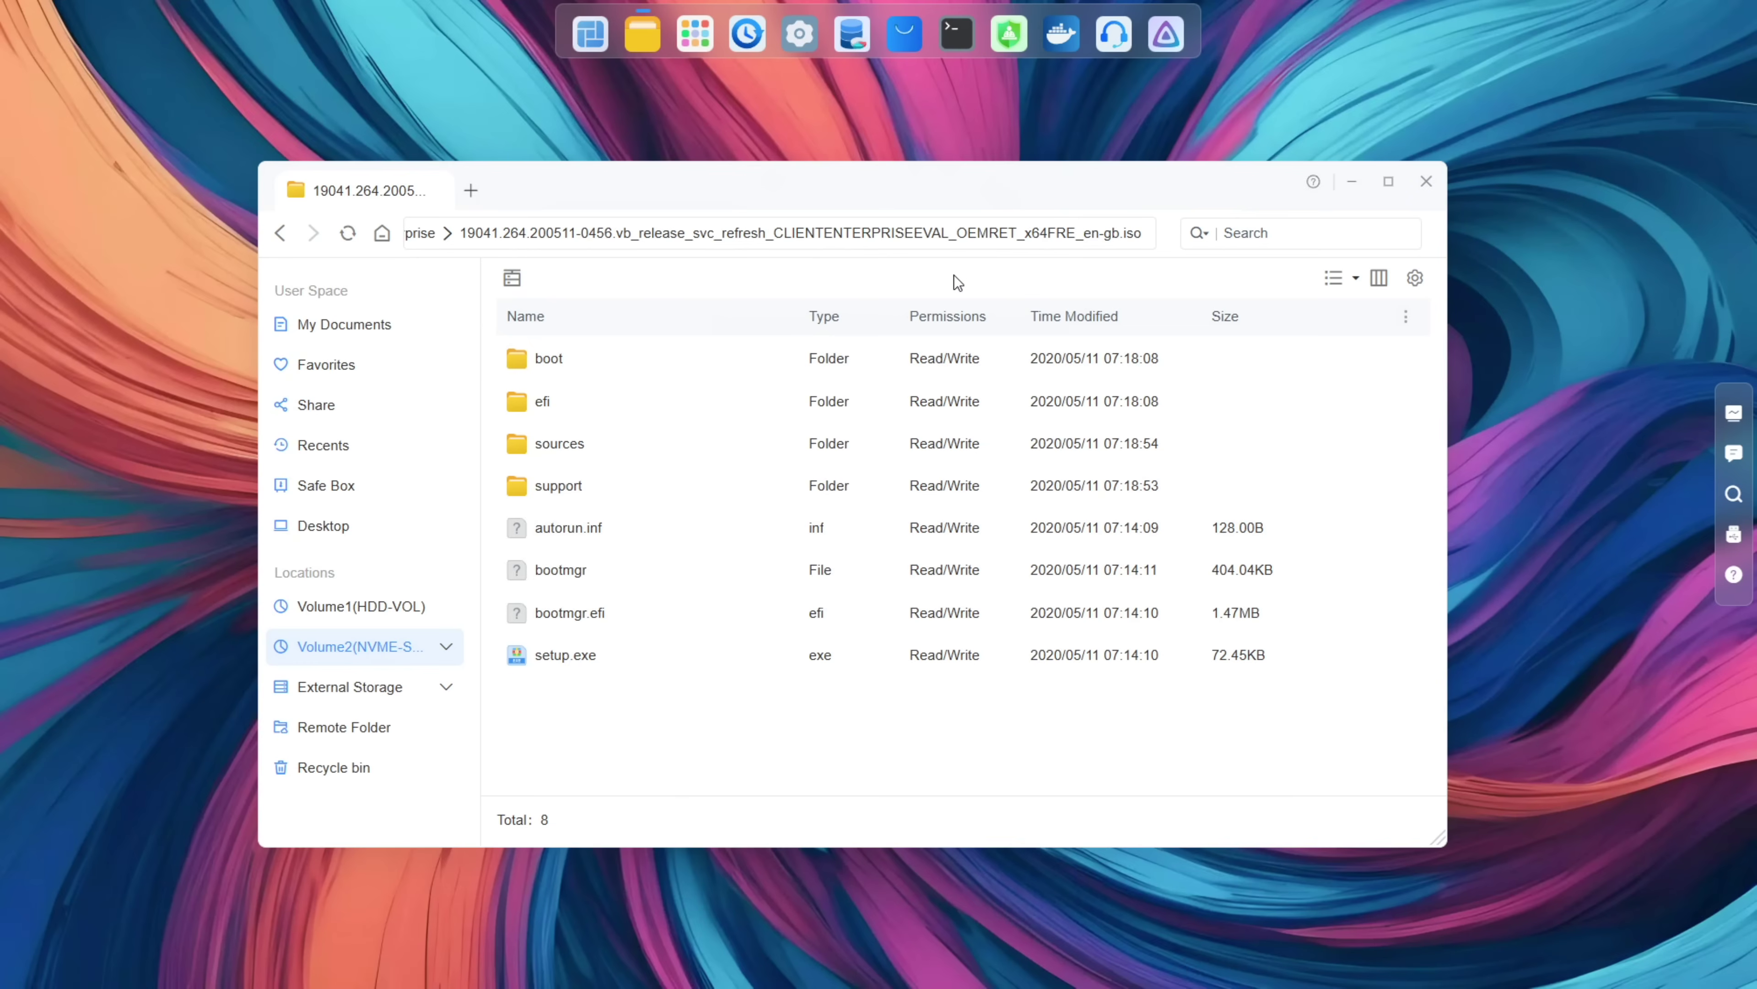
pyautogui.doubleClick(555, 363)
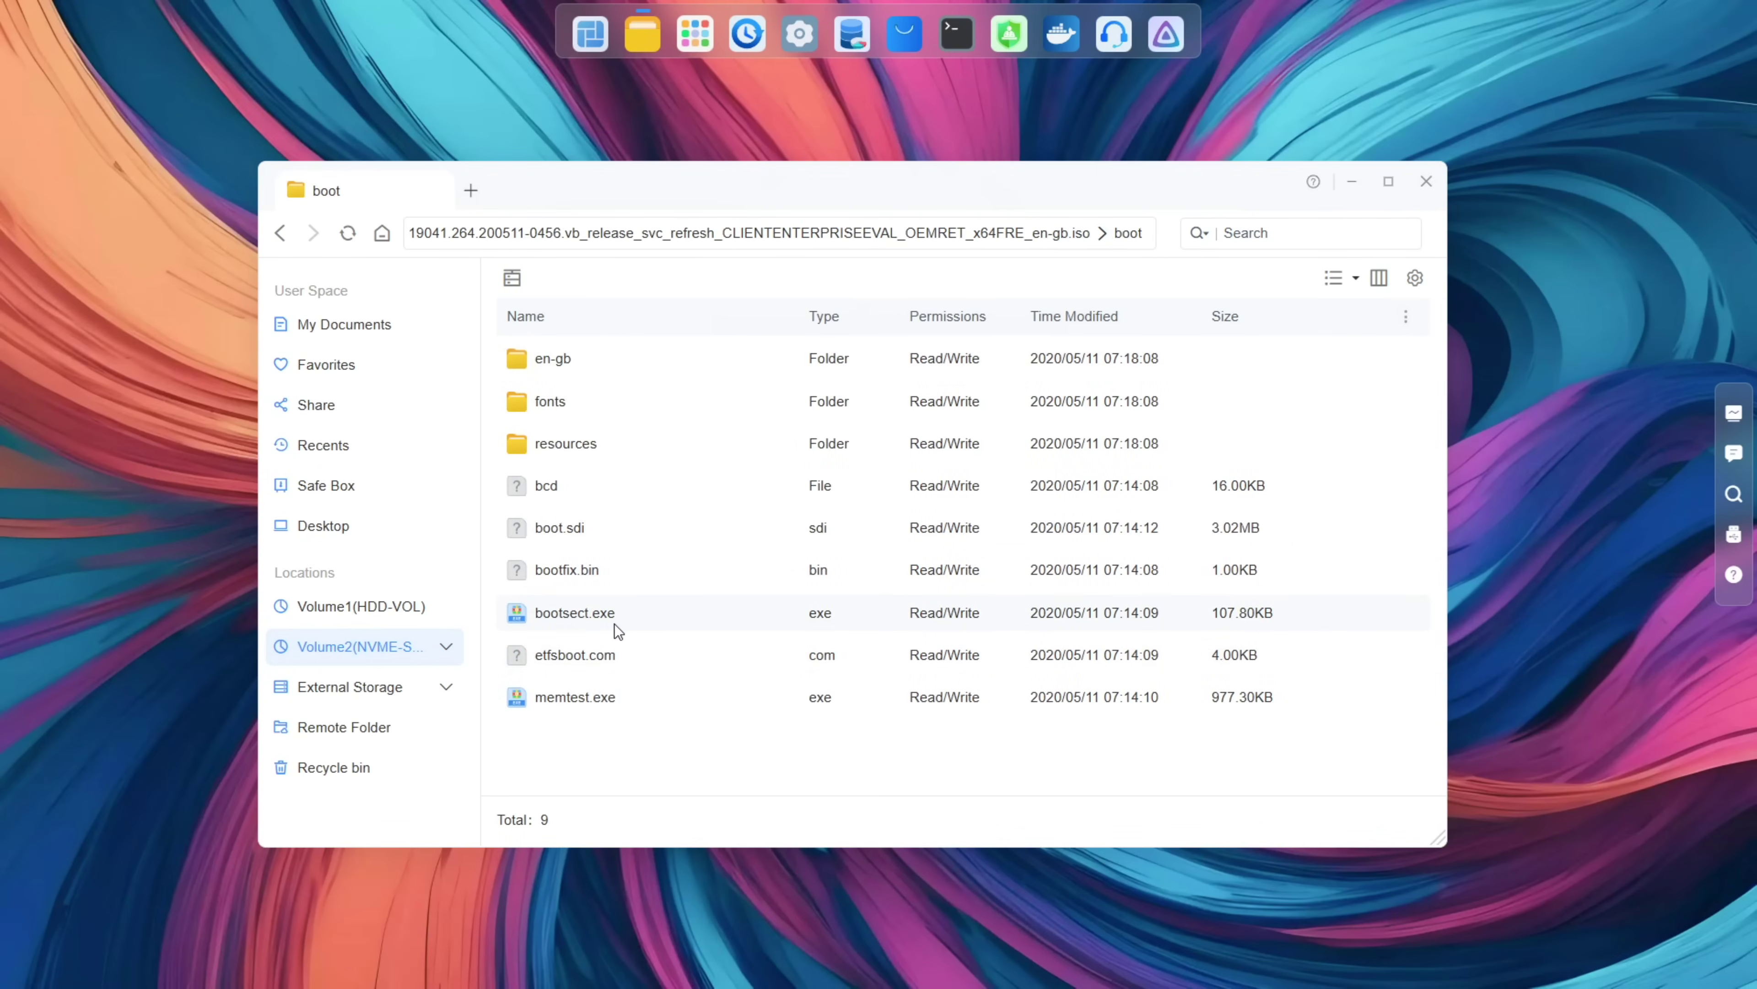
pyautogui.click(614, 622)
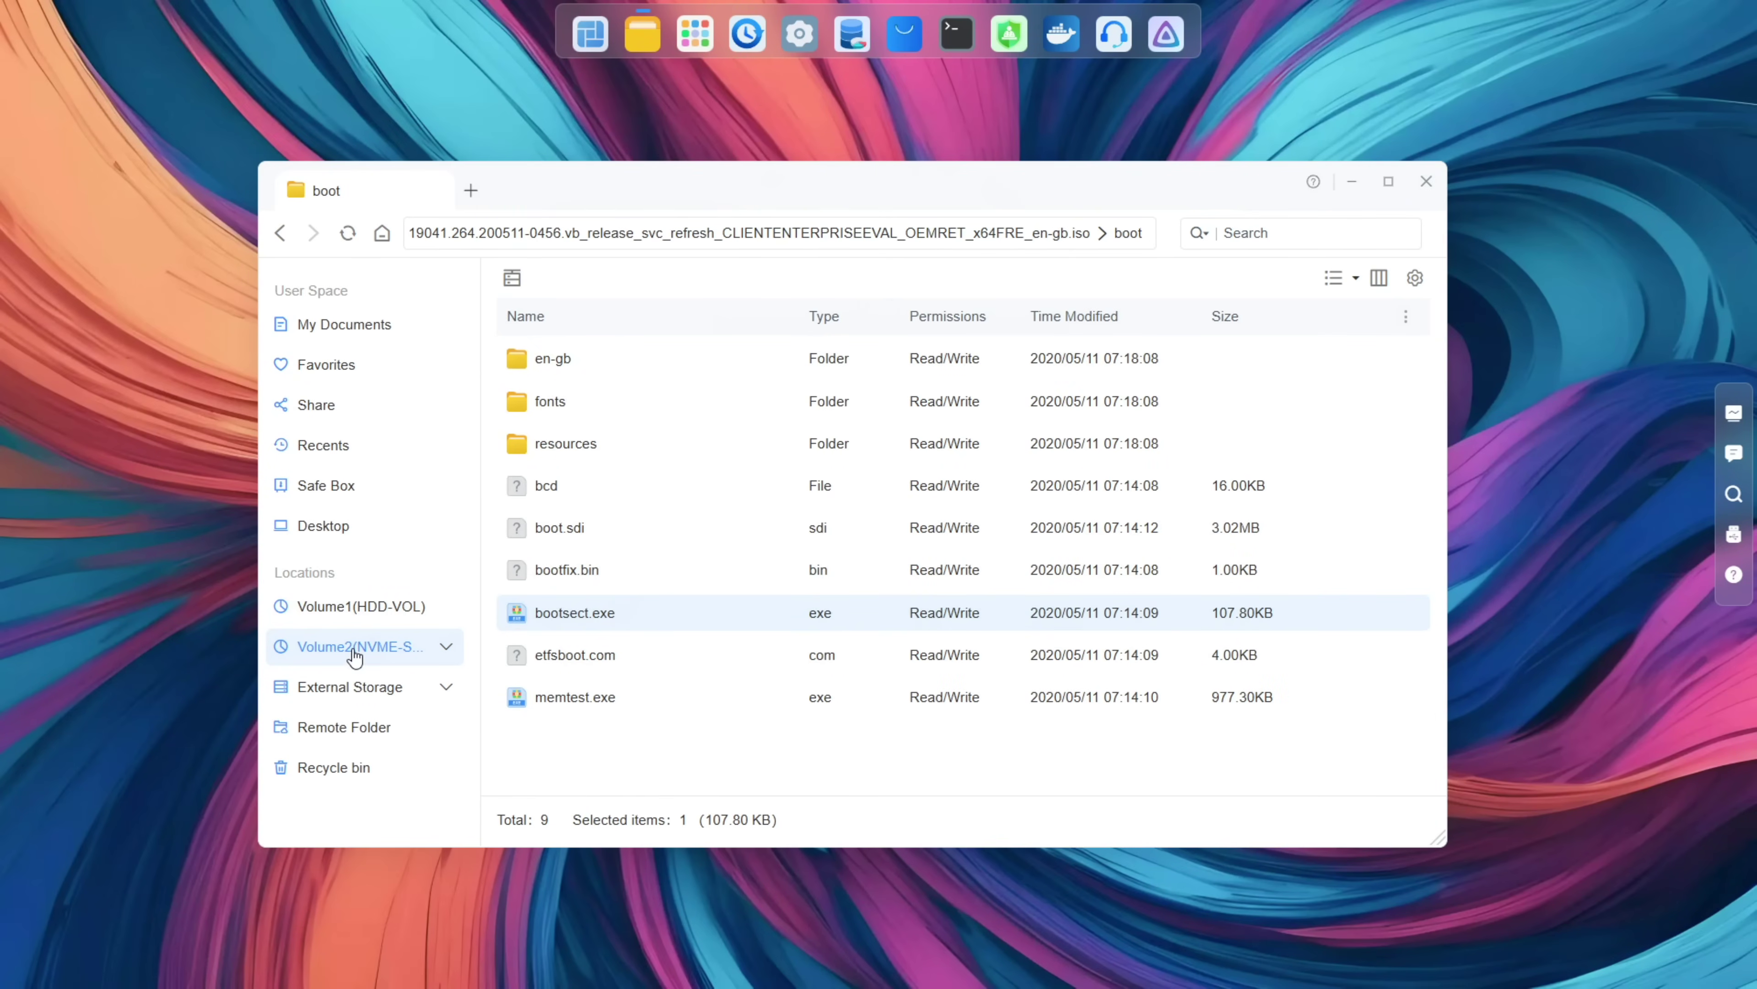
pyautogui.click(380, 620)
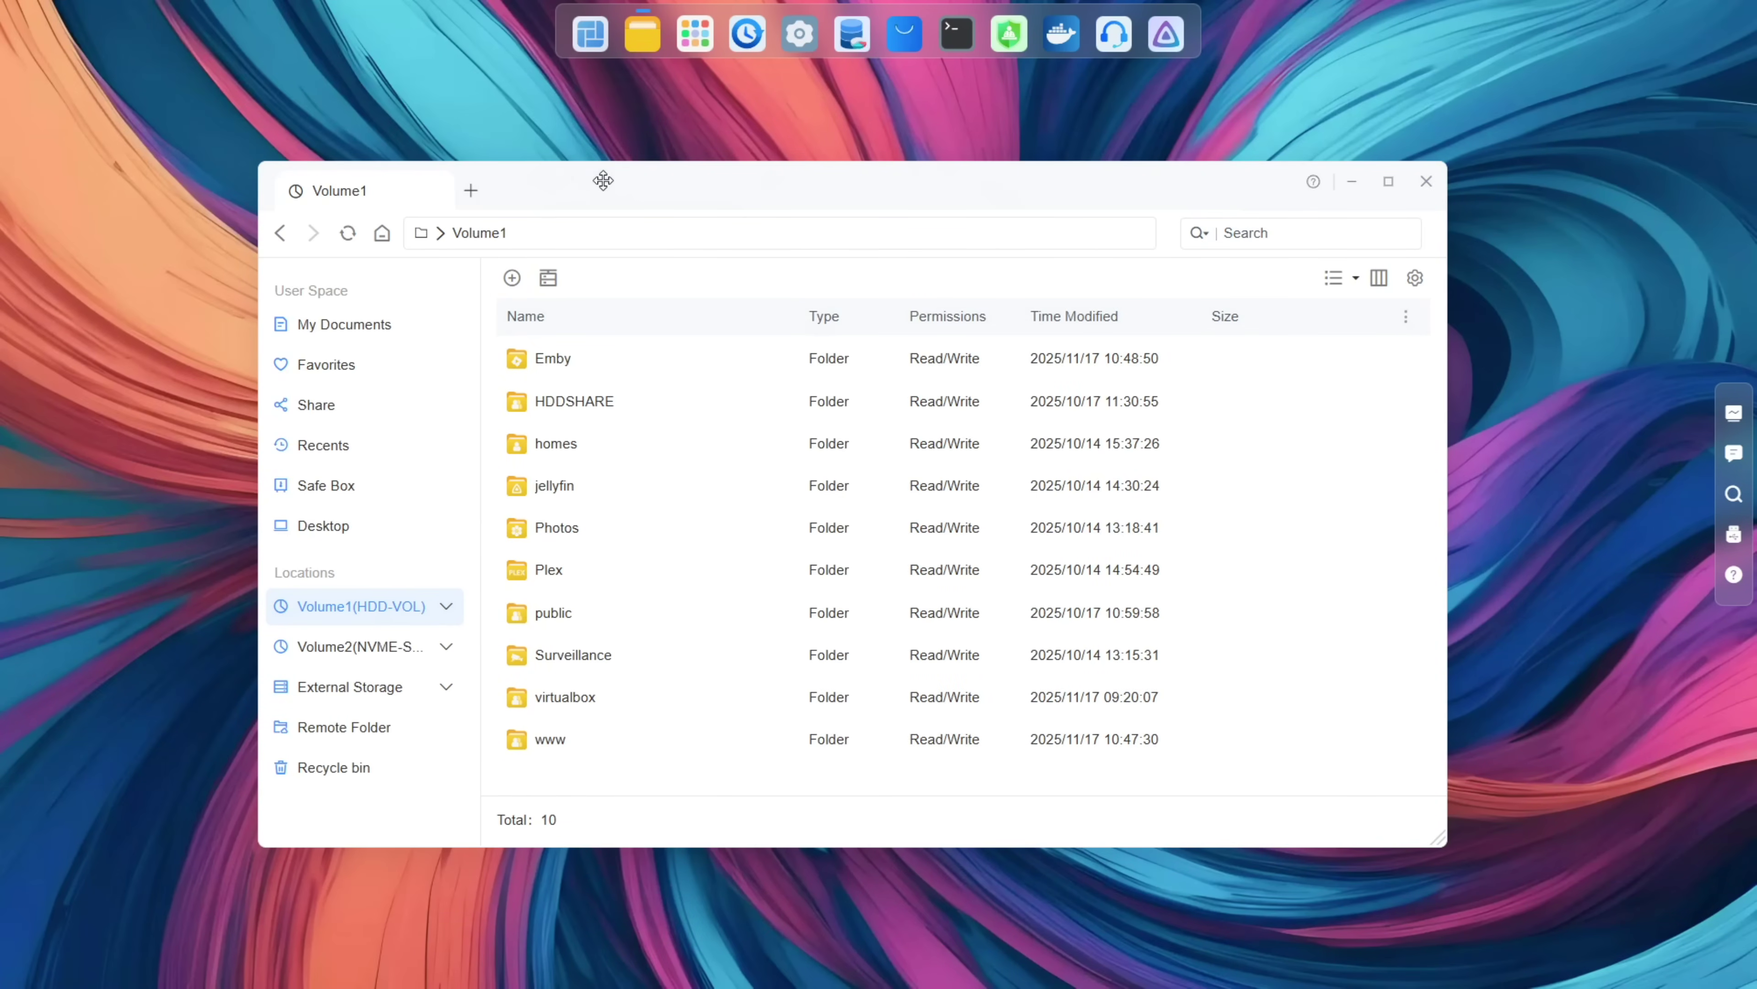
# Step: Nudge the window down and inspect the Photos folder's actions menu, back in My Documents
pyautogui.moveTo(600, 177)
pyautogui.mouseDown()
pyautogui.moveTo(616, 325)
pyautogui.moveTo(614, 202)
pyautogui.mouseUp()
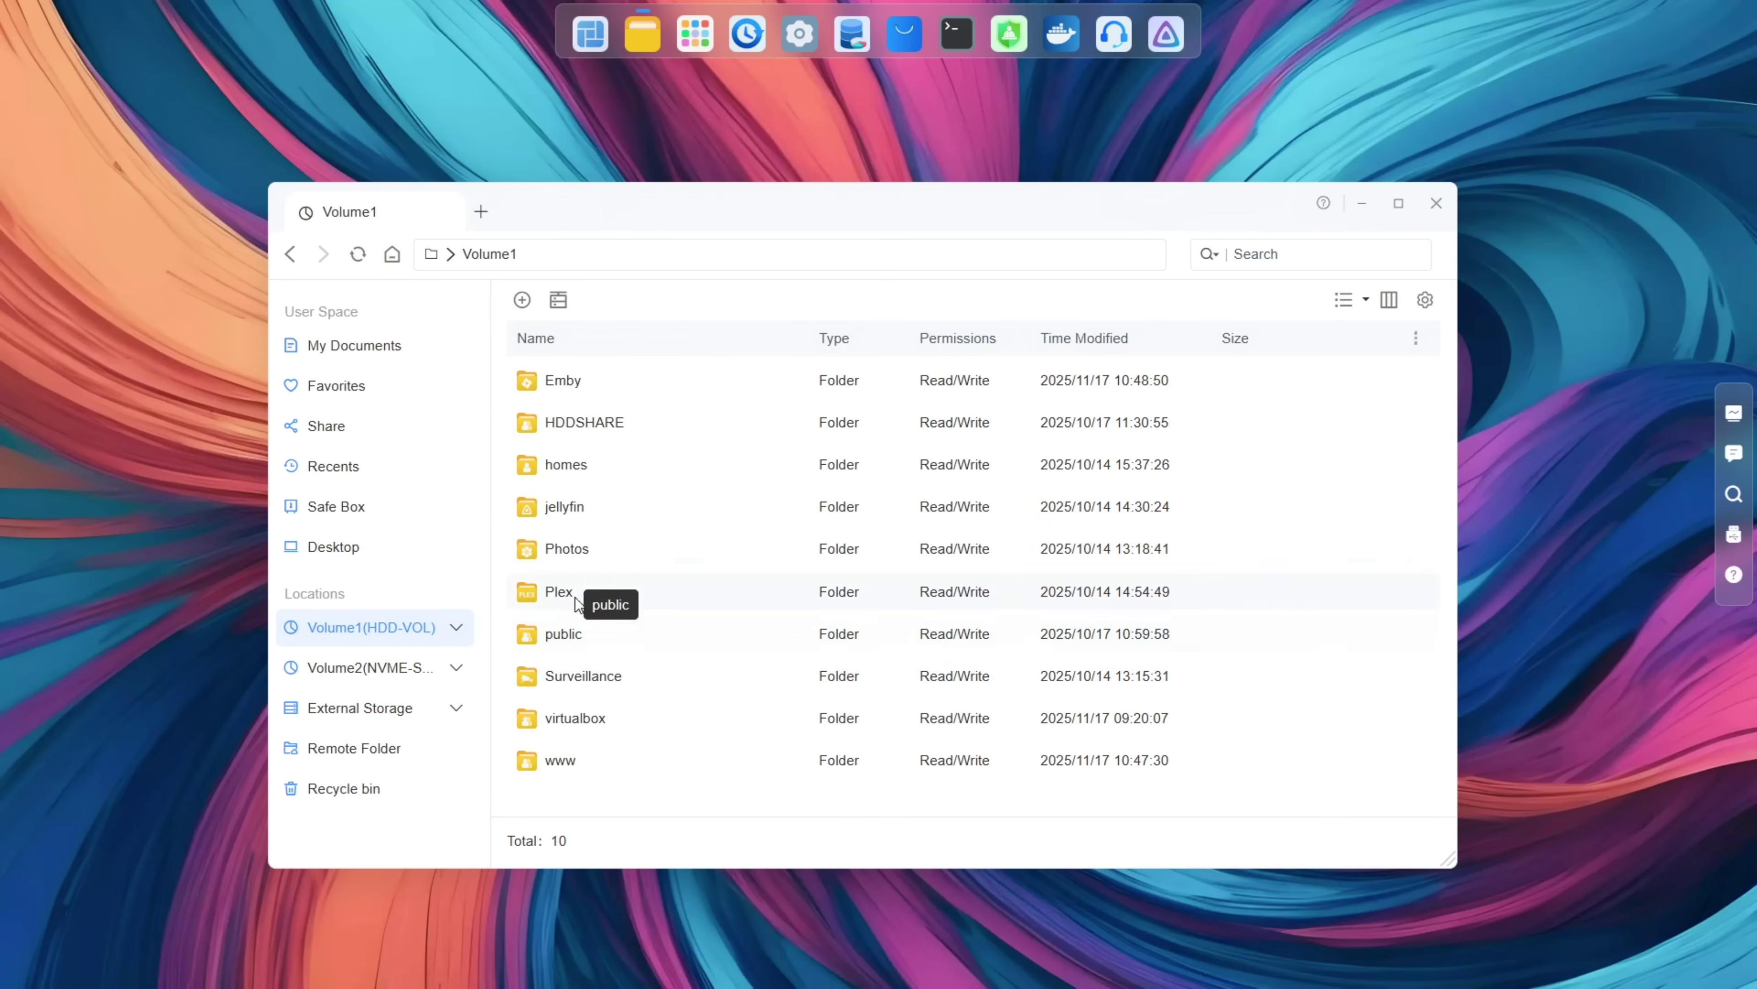
pyautogui.click(577, 553)
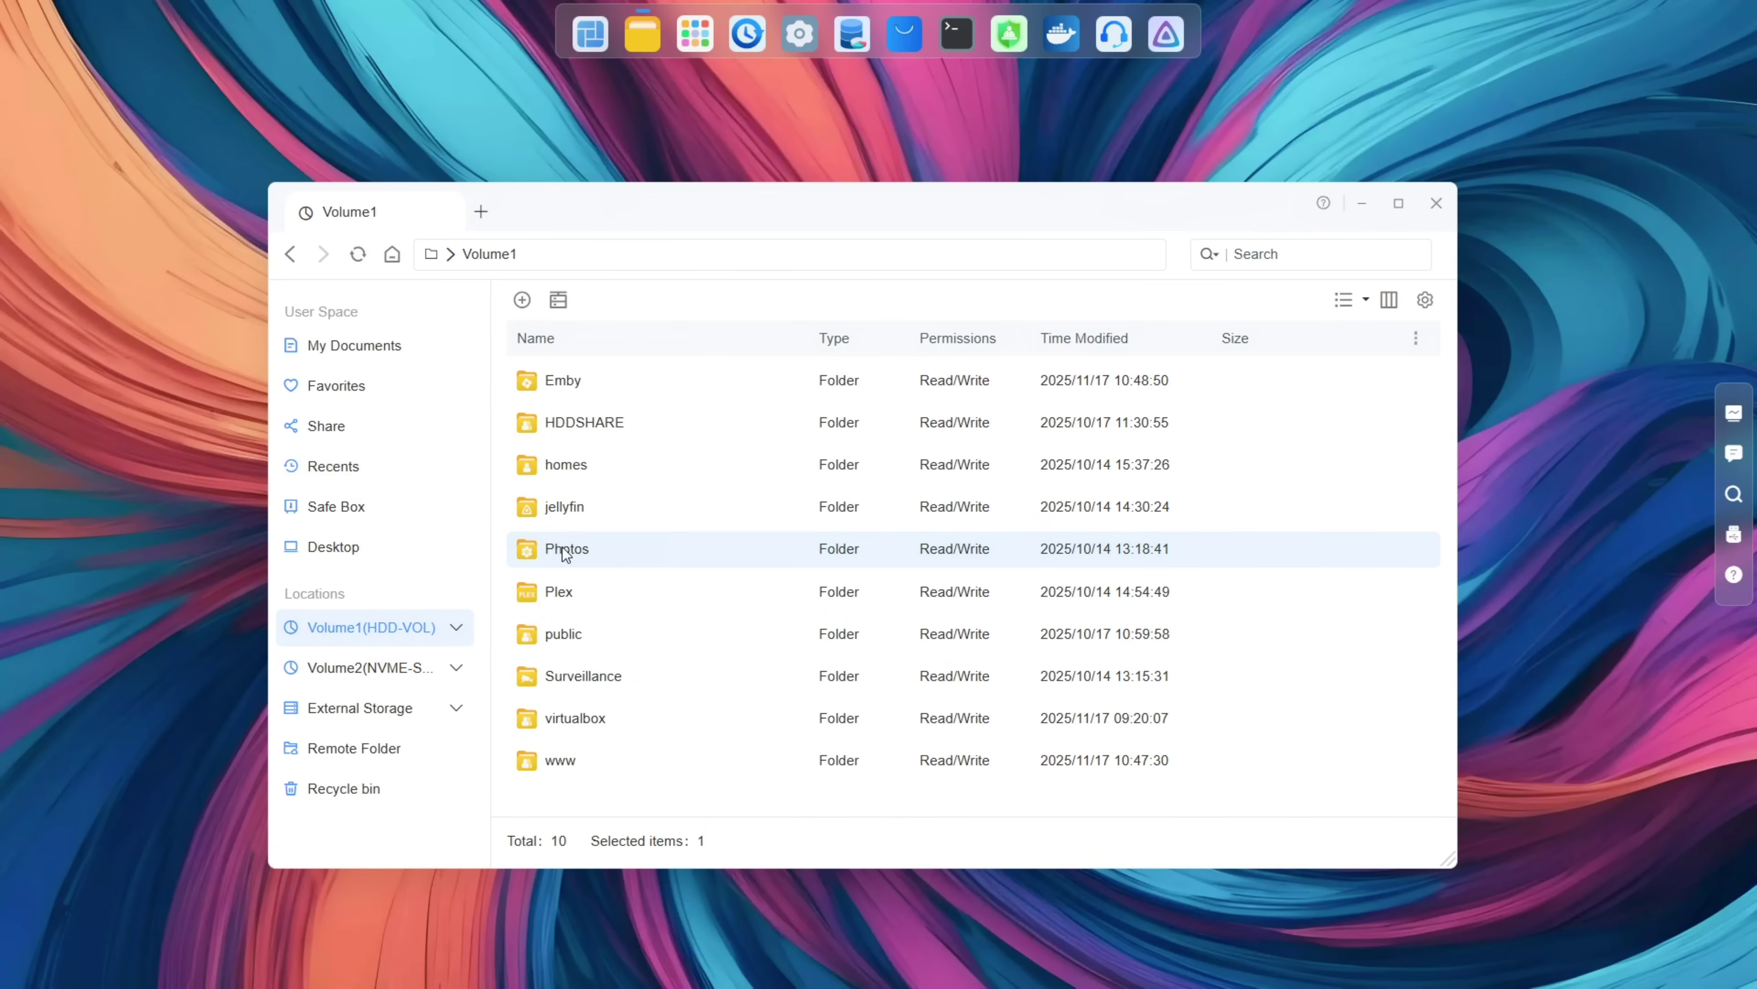
pyautogui.rightClick(565, 547)
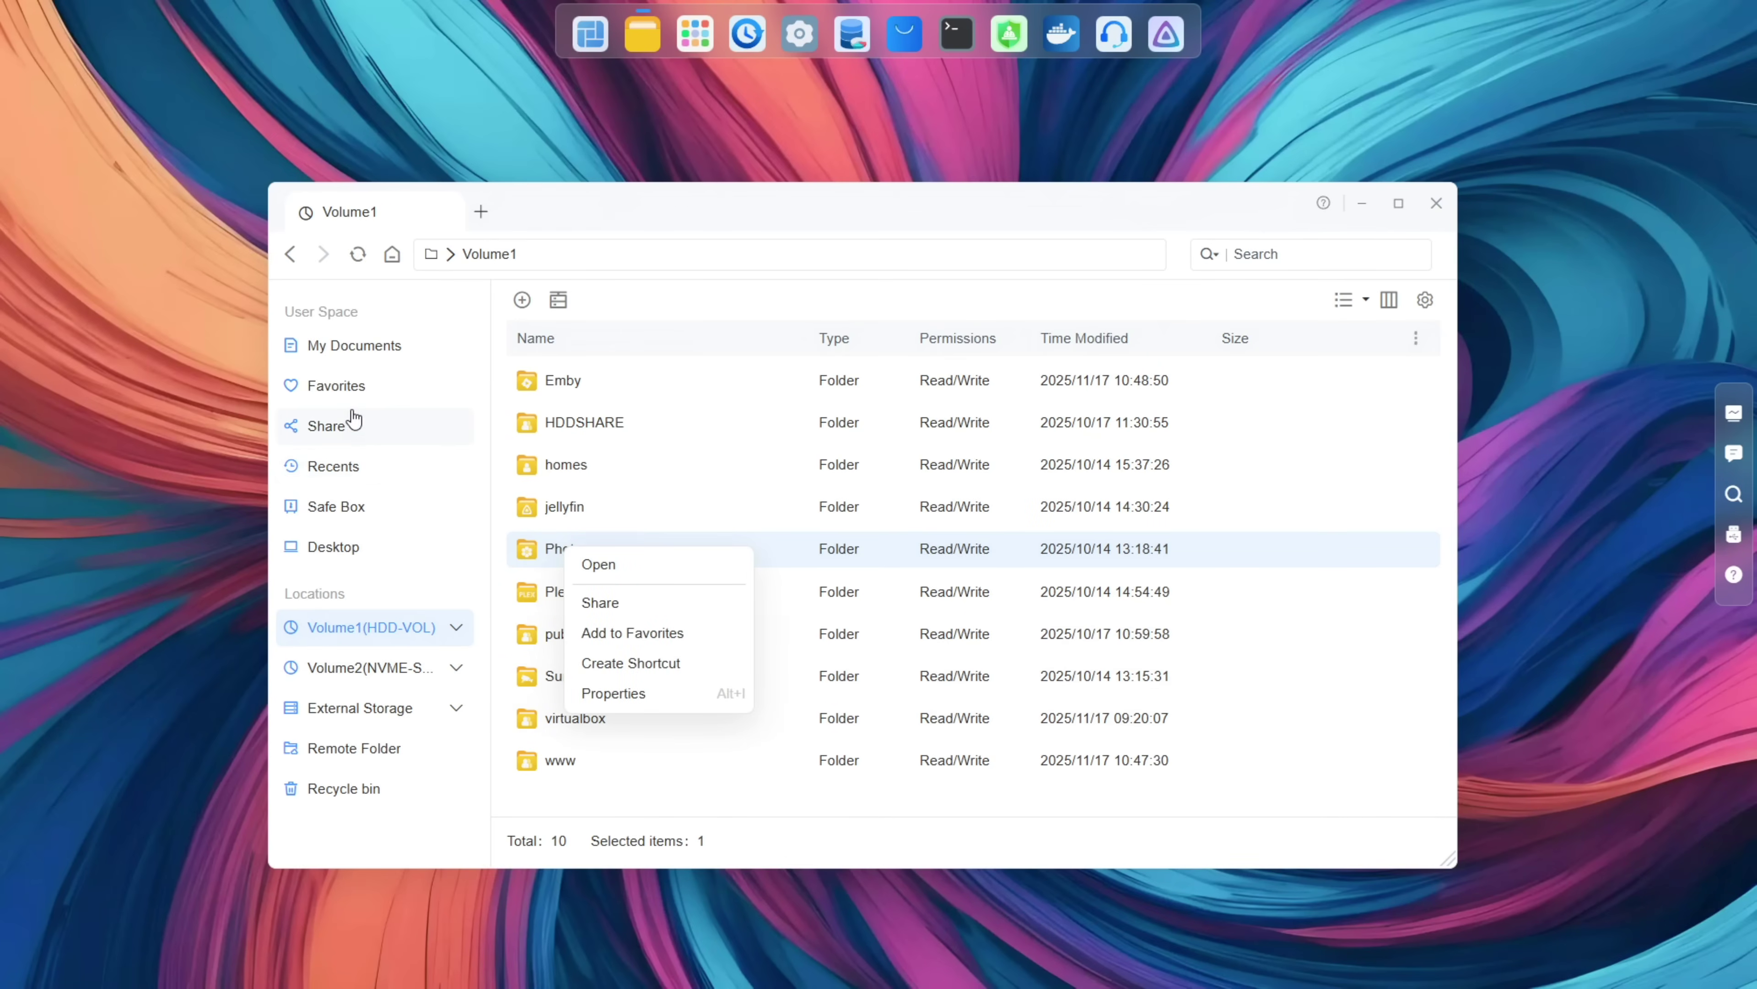
pyautogui.click(406, 337)
pyautogui.click(400, 344)
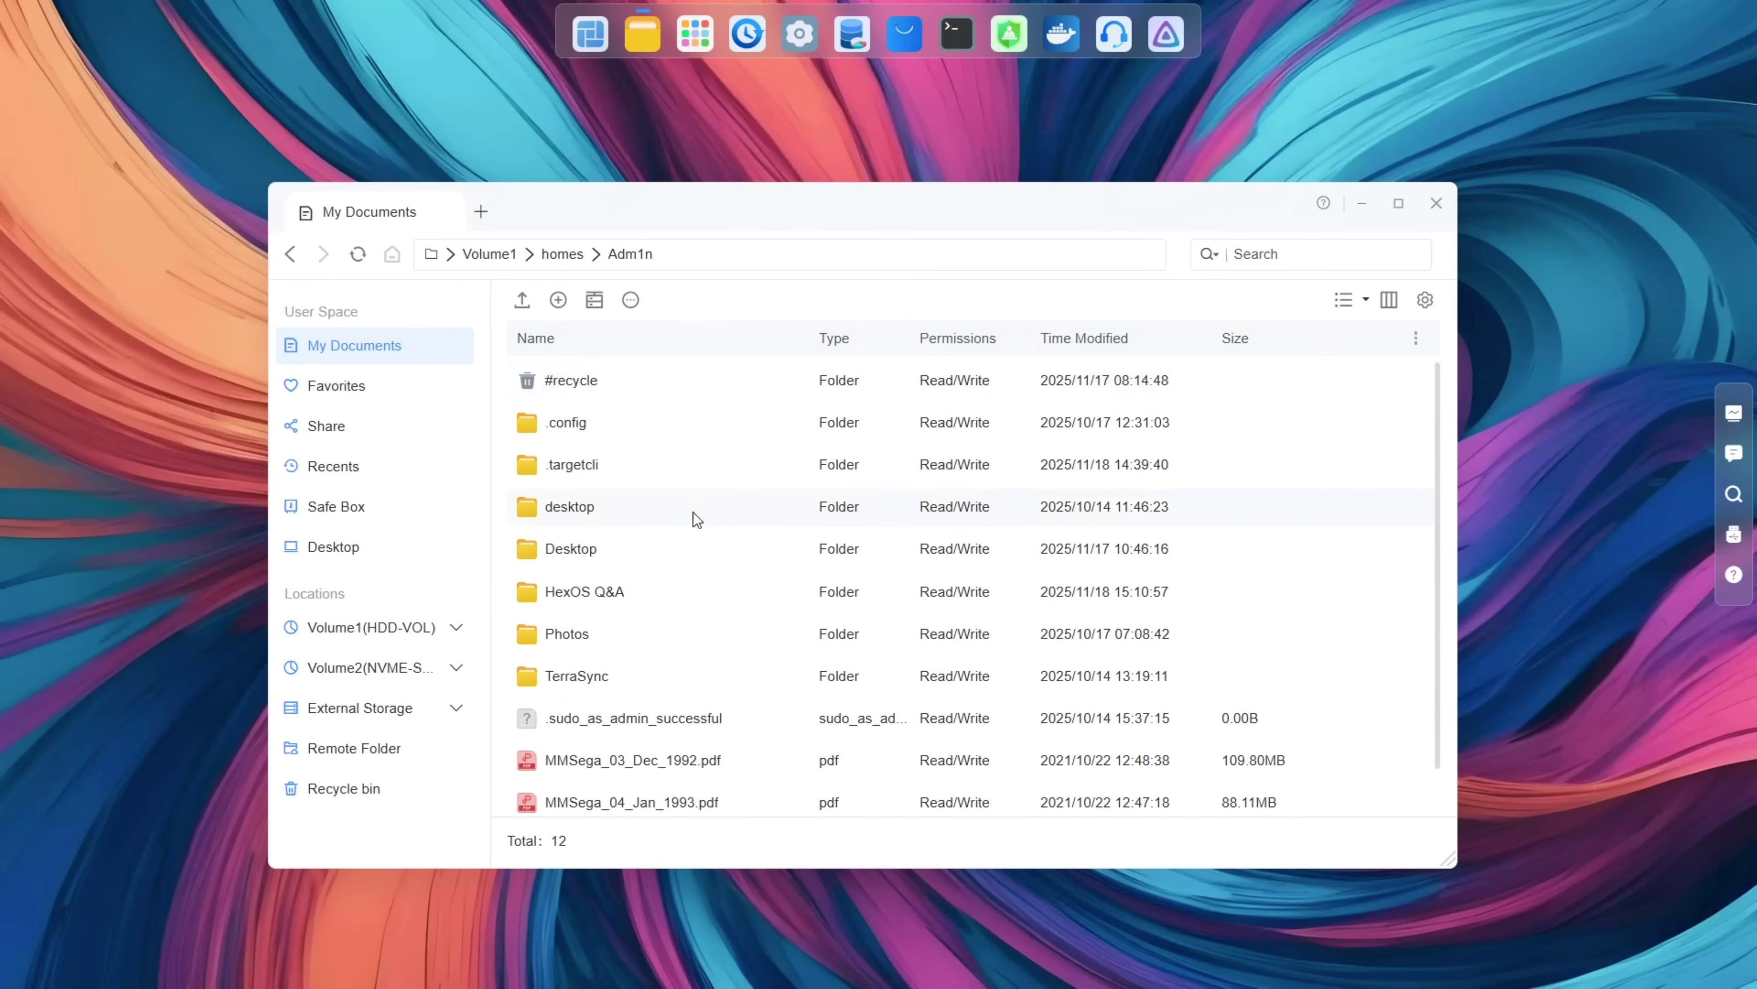
pyautogui.scroll(-1, 694, 512)
# Step: Copy the HexOS Q&A folder to the pasteboard after cancelling a destination-folder dialog
pyautogui.click(588, 538)
pyautogui.rightClick(586, 539)
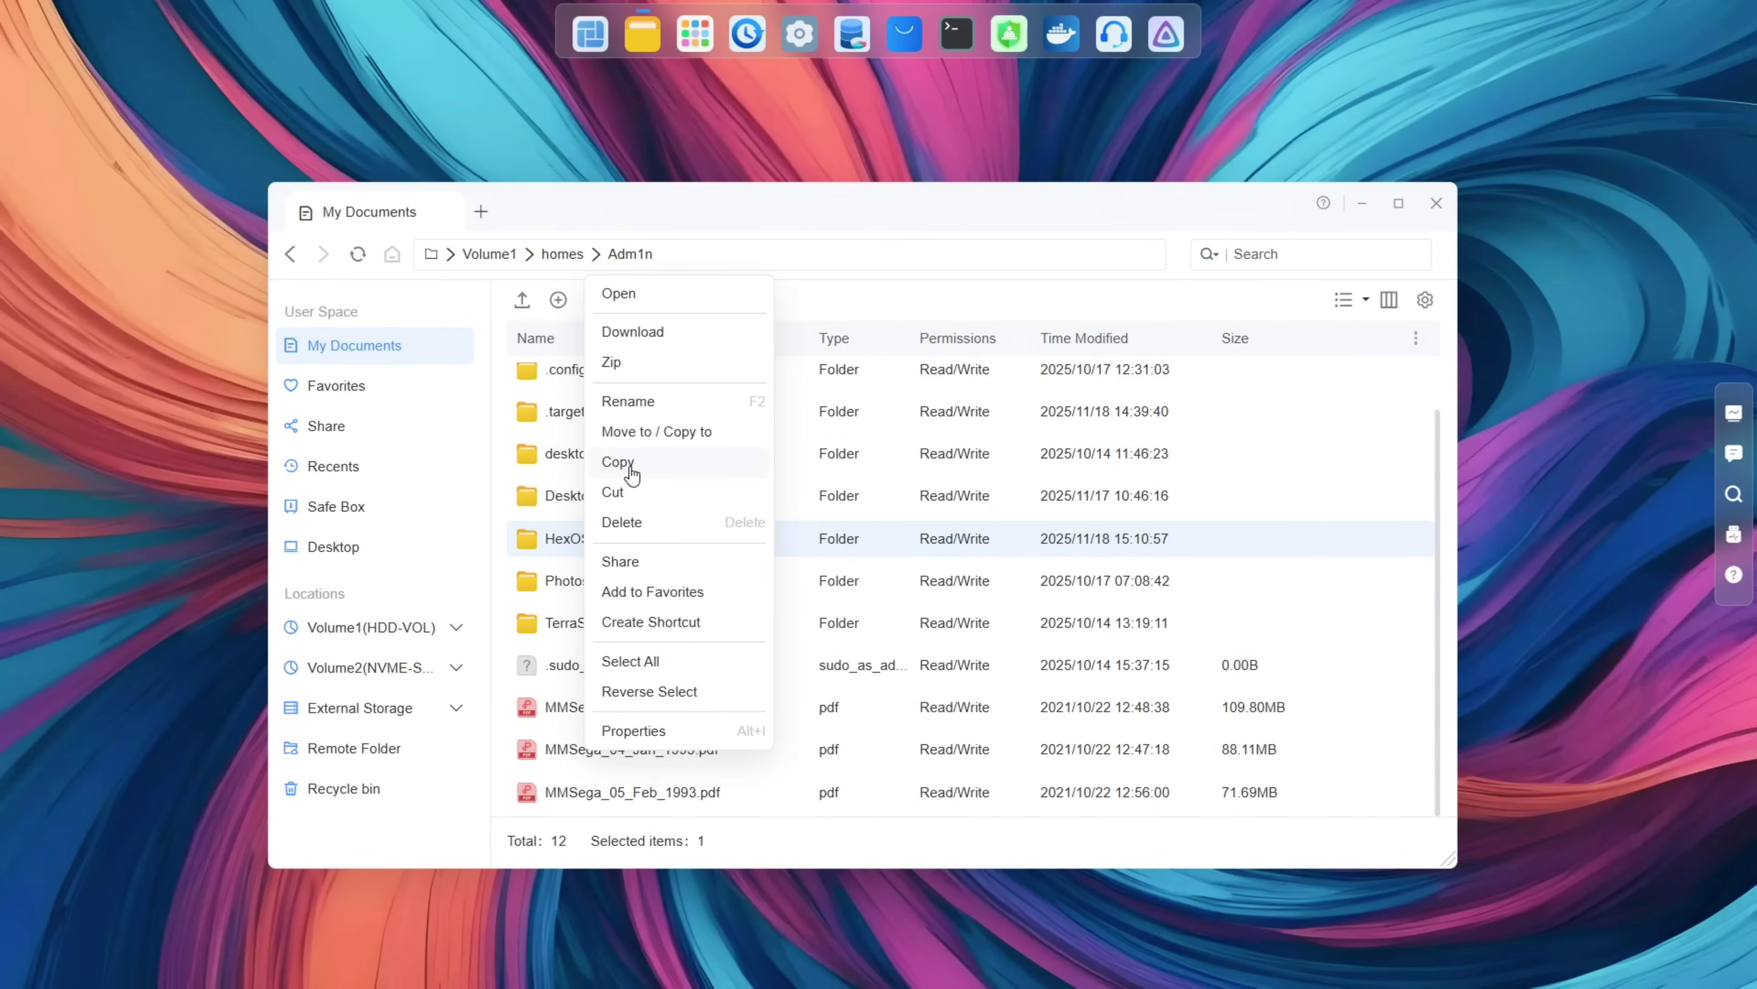
pyautogui.moveTo(671, 438)
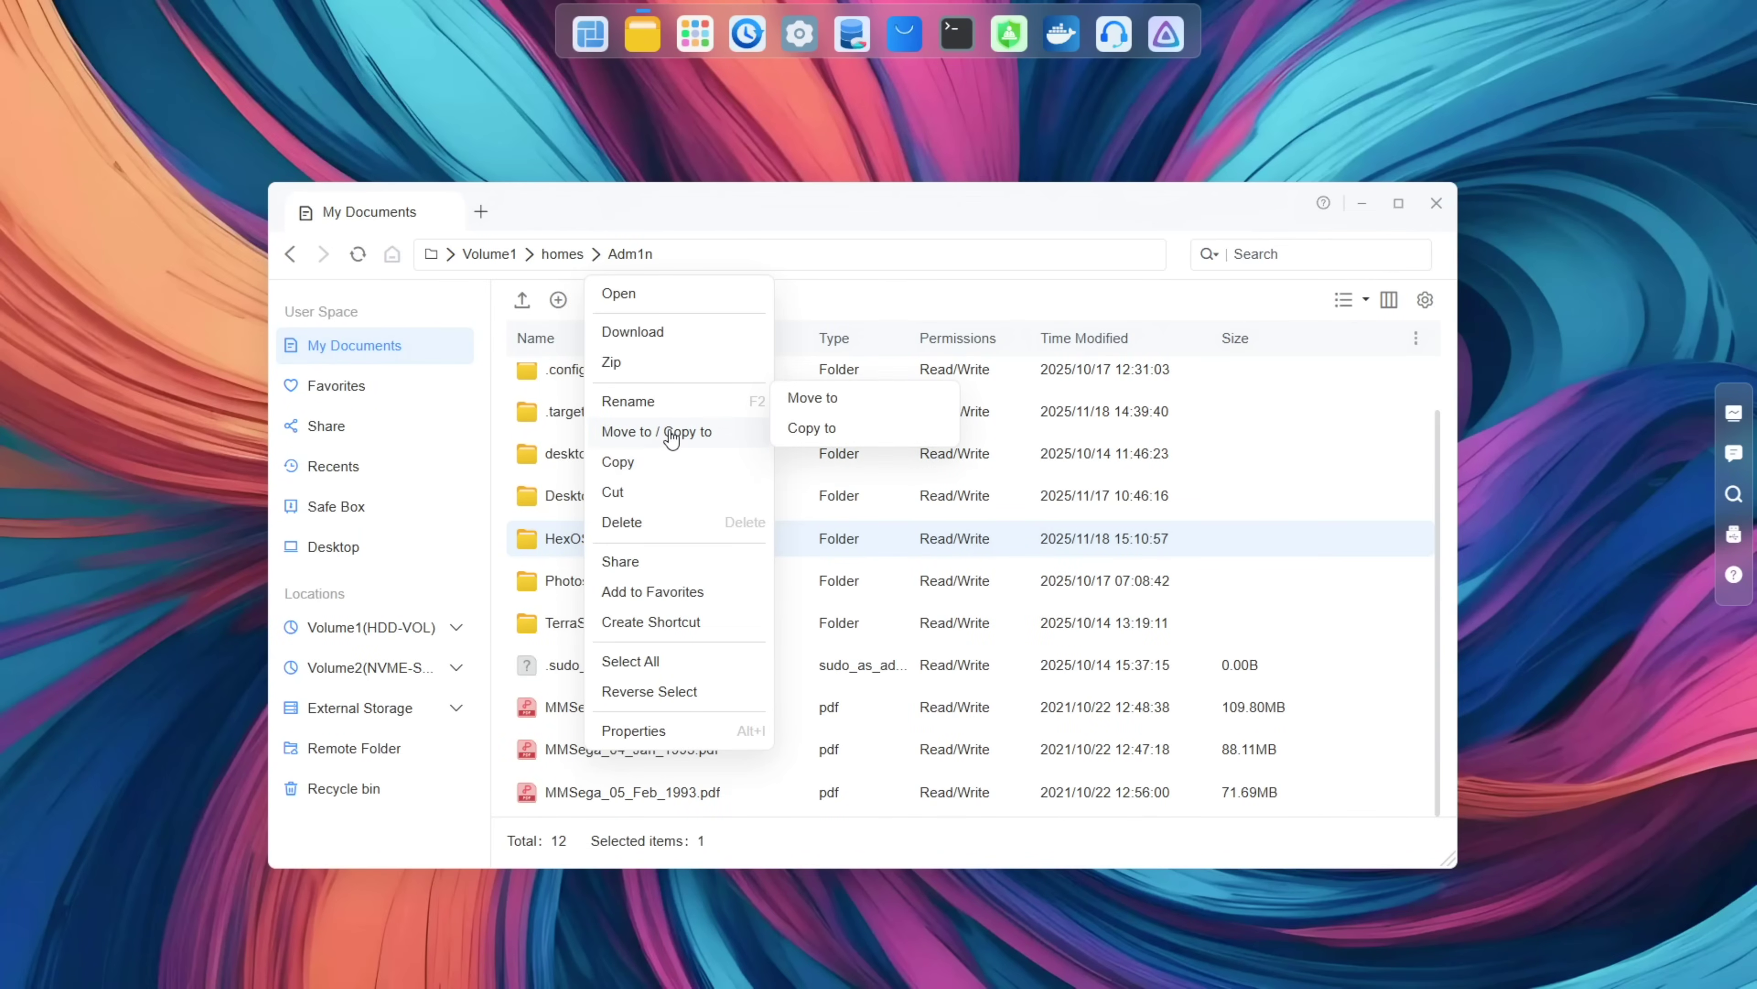
pyautogui.click(821, 414)
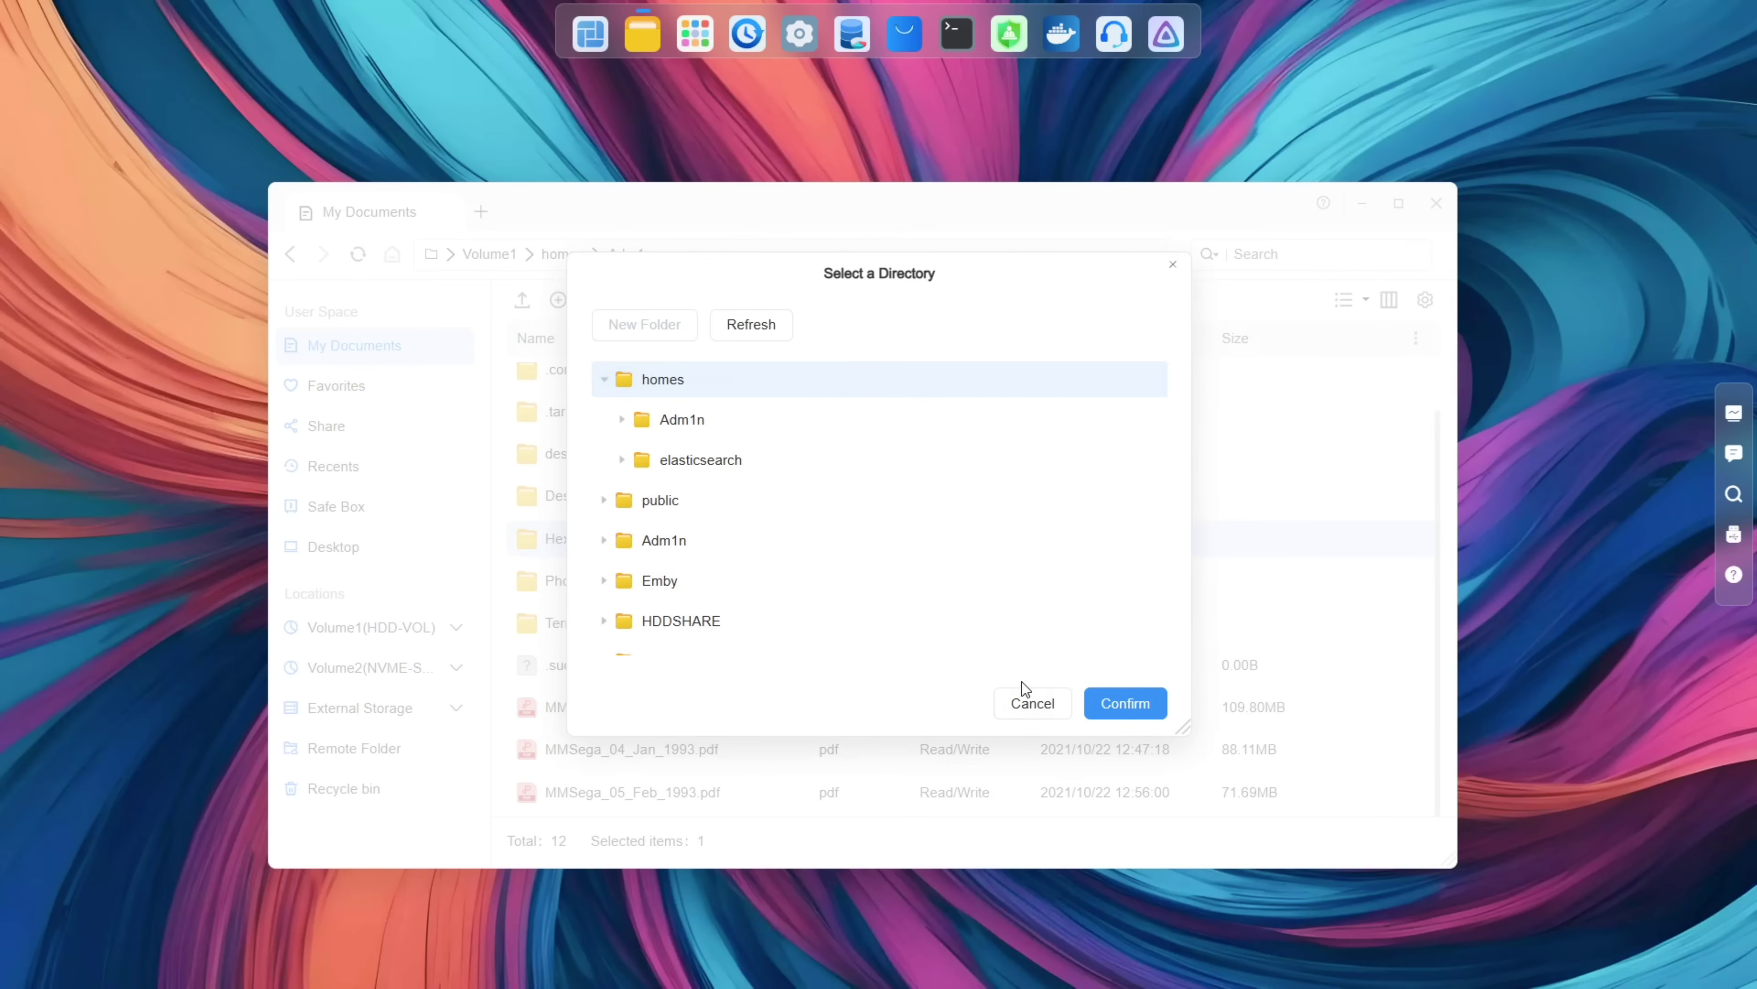
pyautogui.click(1024, 698)
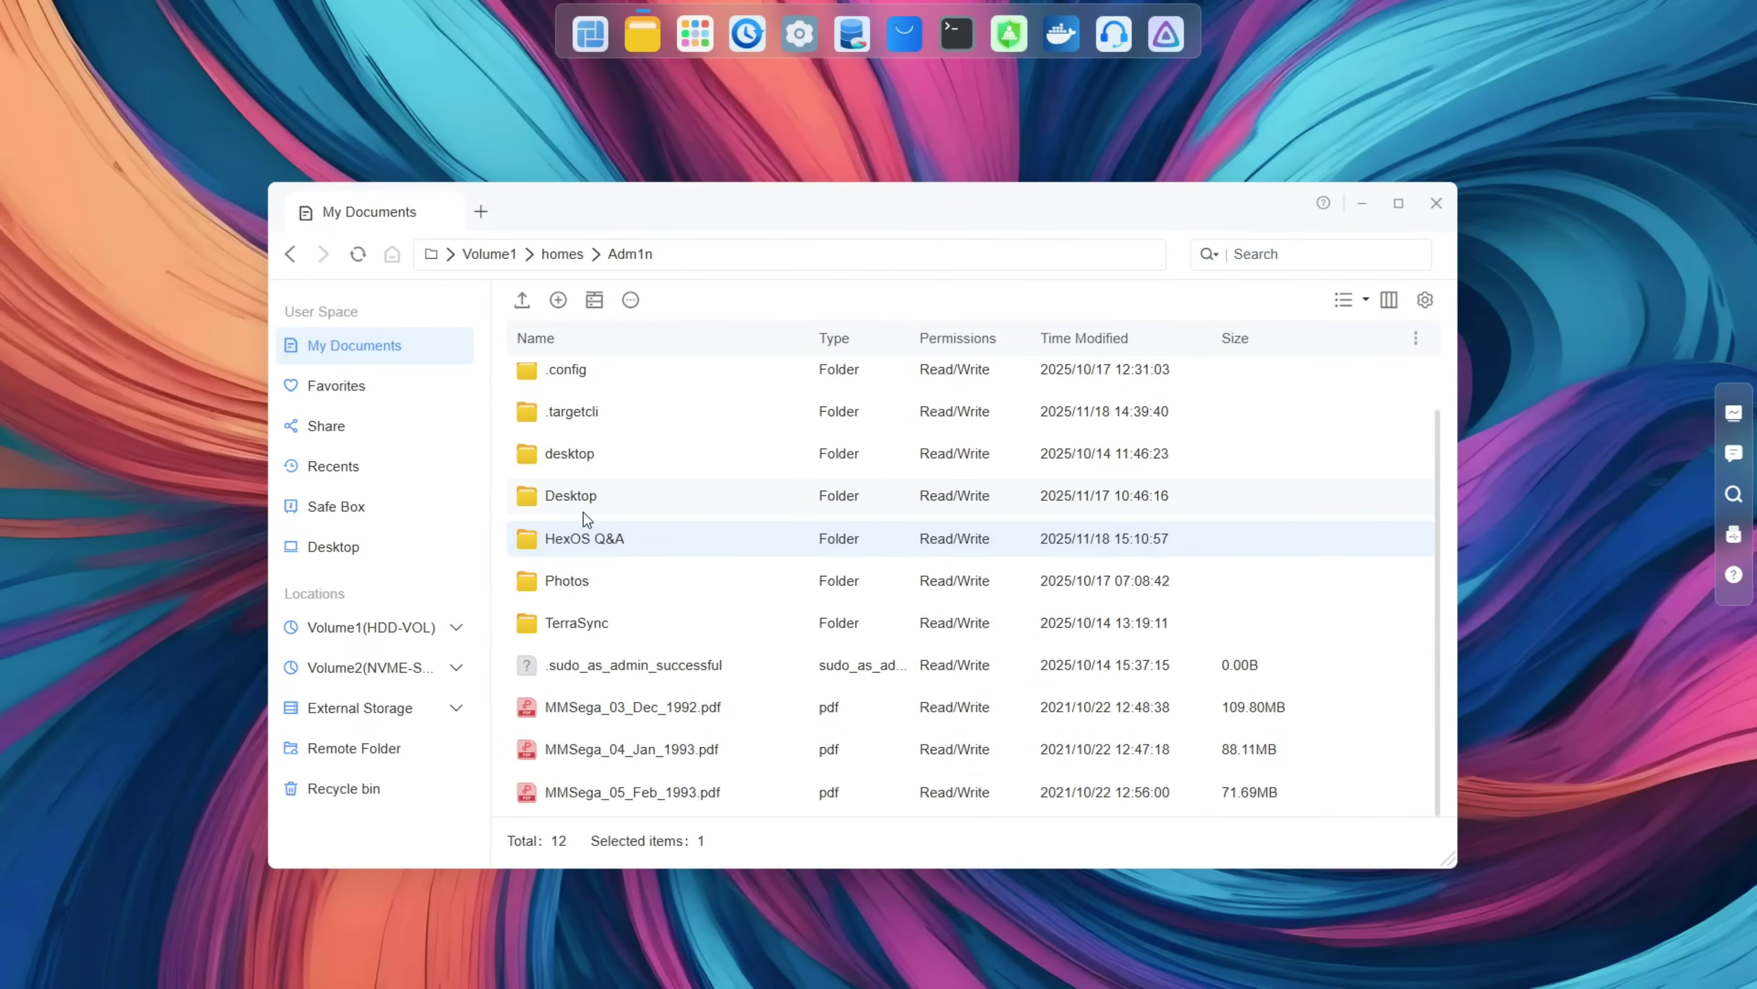
pyautogui.rightClick(562, 539)
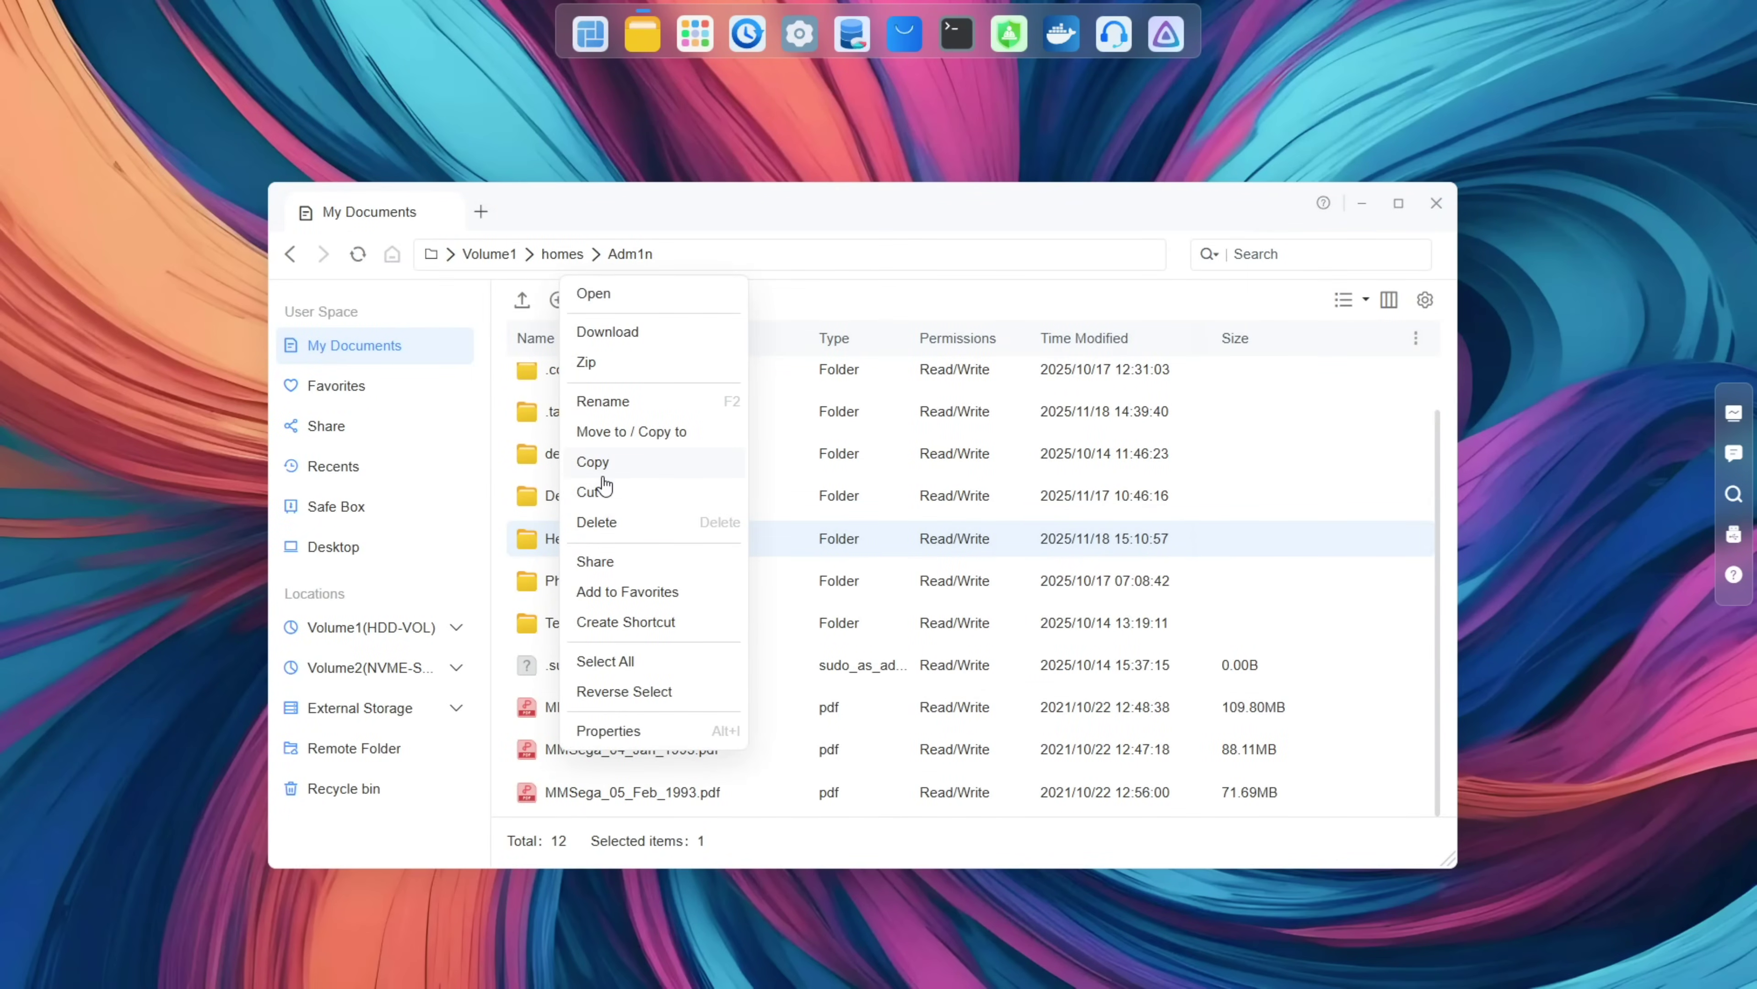
pyautogui.click(599, 461)
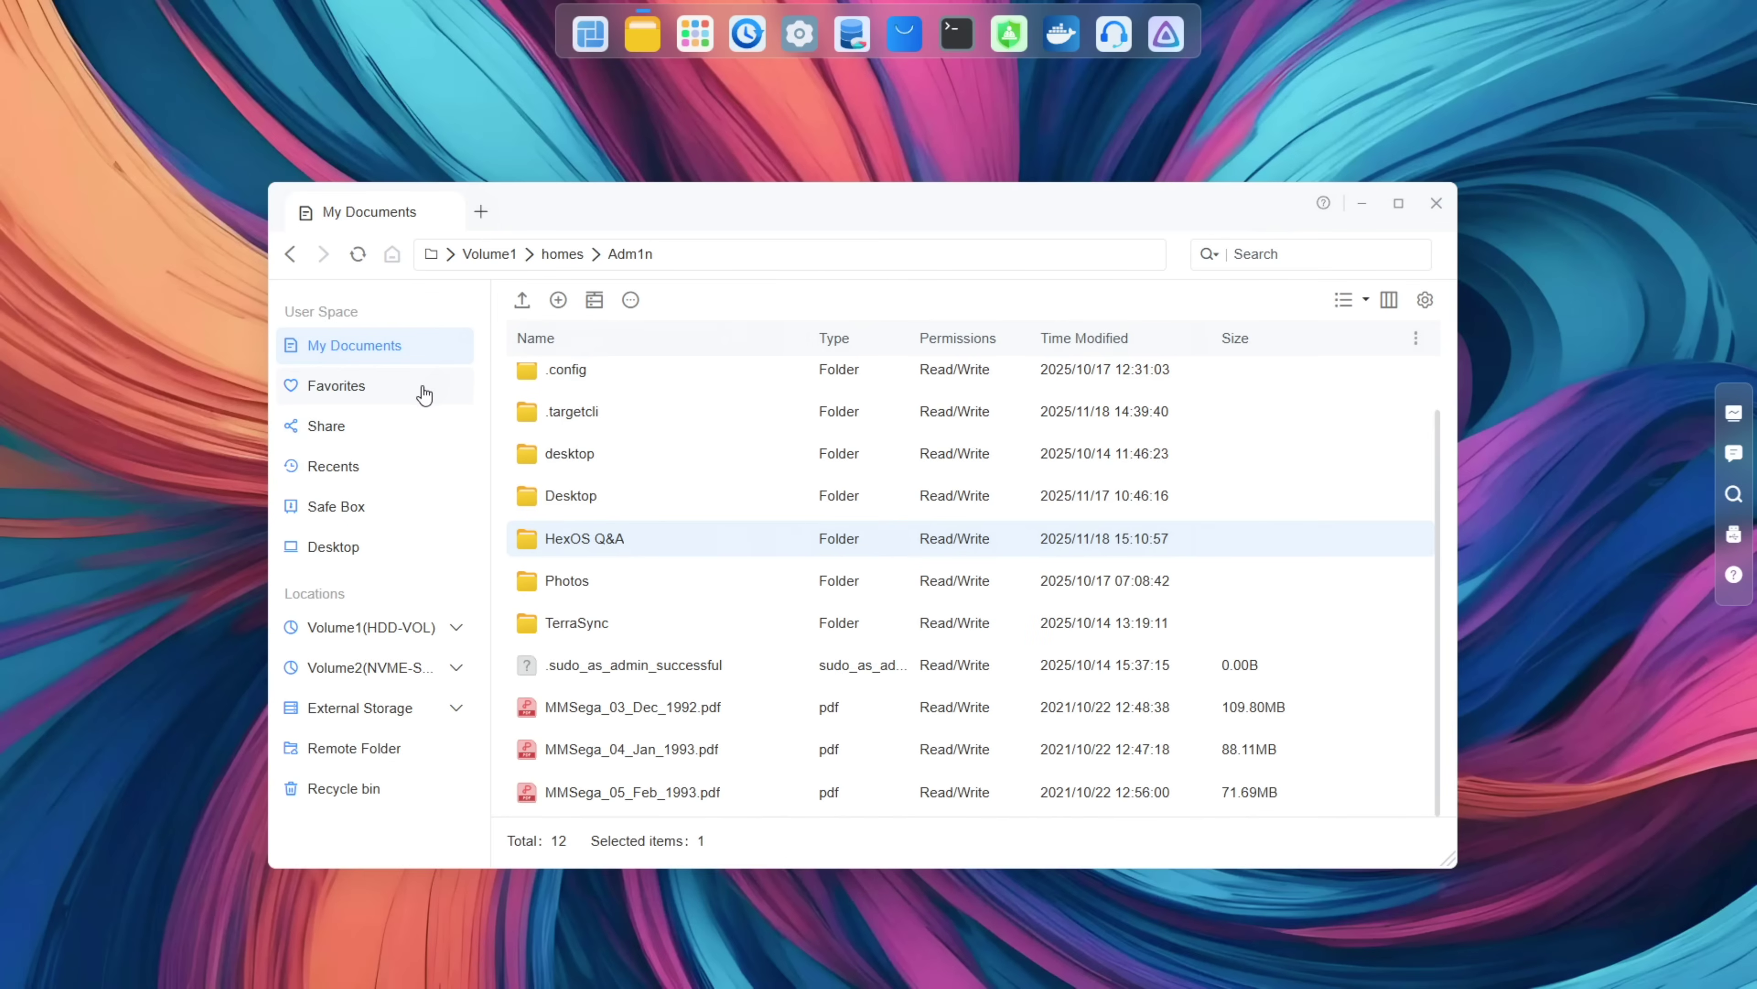
# Step: In a second tab, open Photos and paste the HexOS Q&A folder into it
pyautogui.click(481, 212)
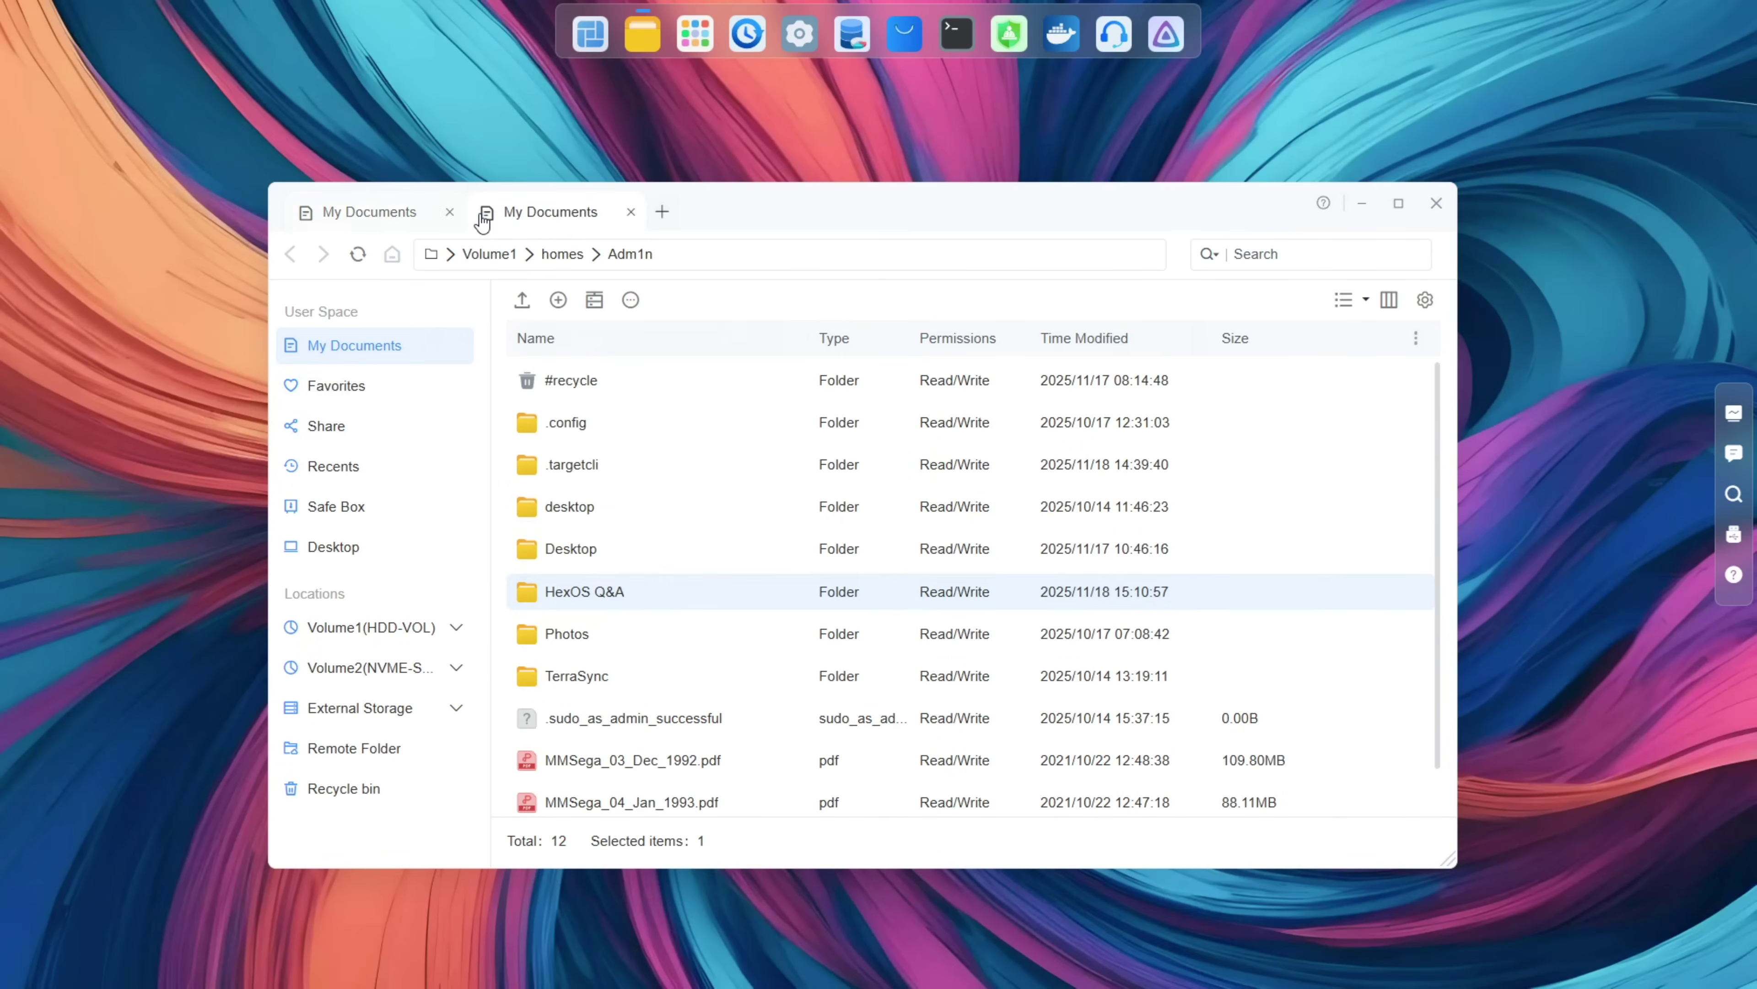
pyautogui.click(404, 214)
pyautogui.click(553, 216)
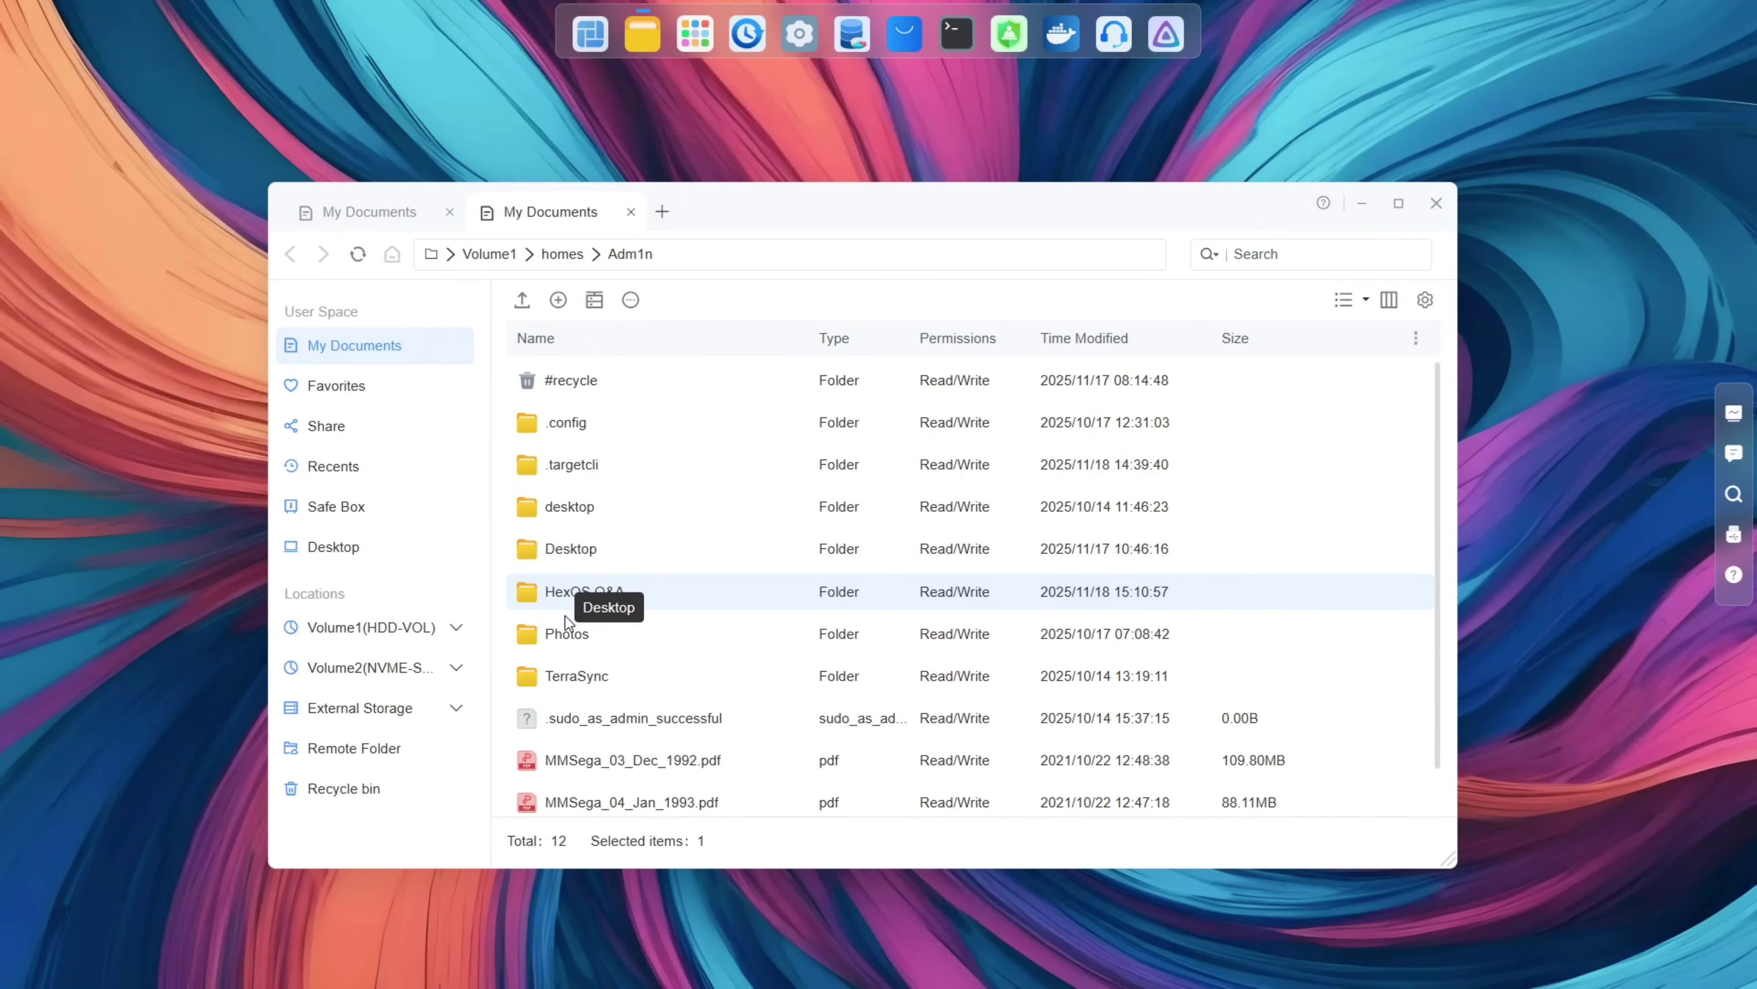
pyautogui.doubleClick(566, 634)
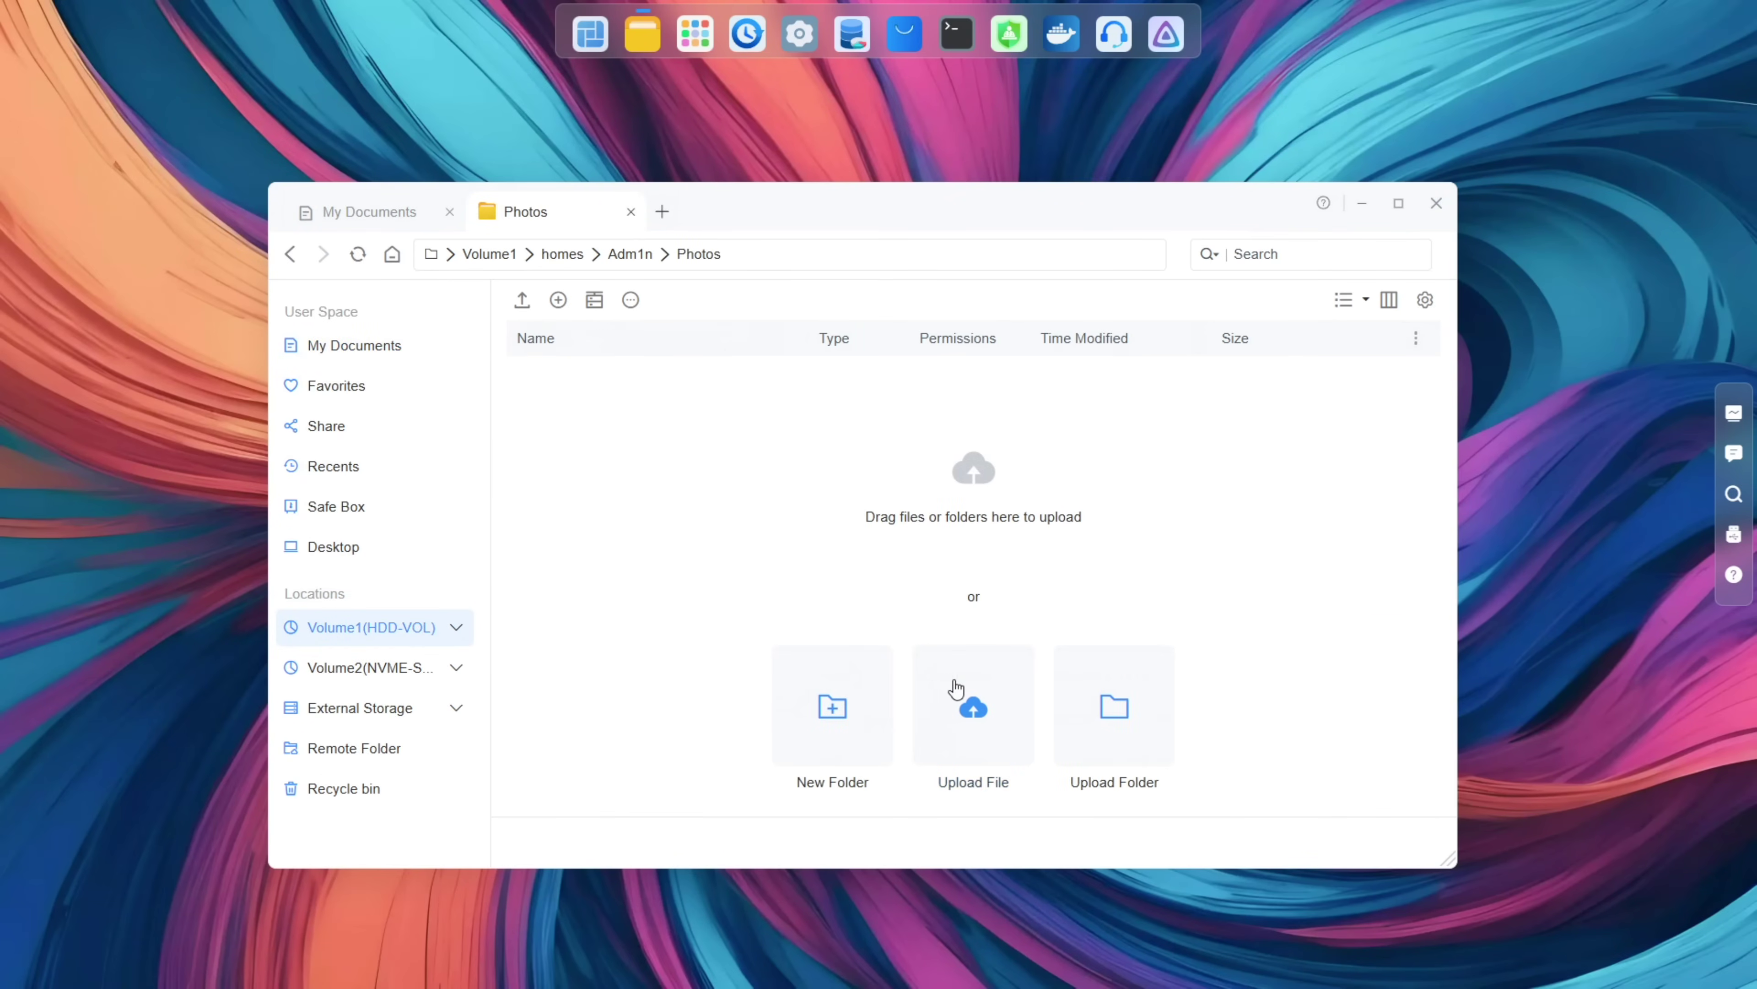
pyautogui.rightClick(742, 495)
pyautogui.click(757, 514)
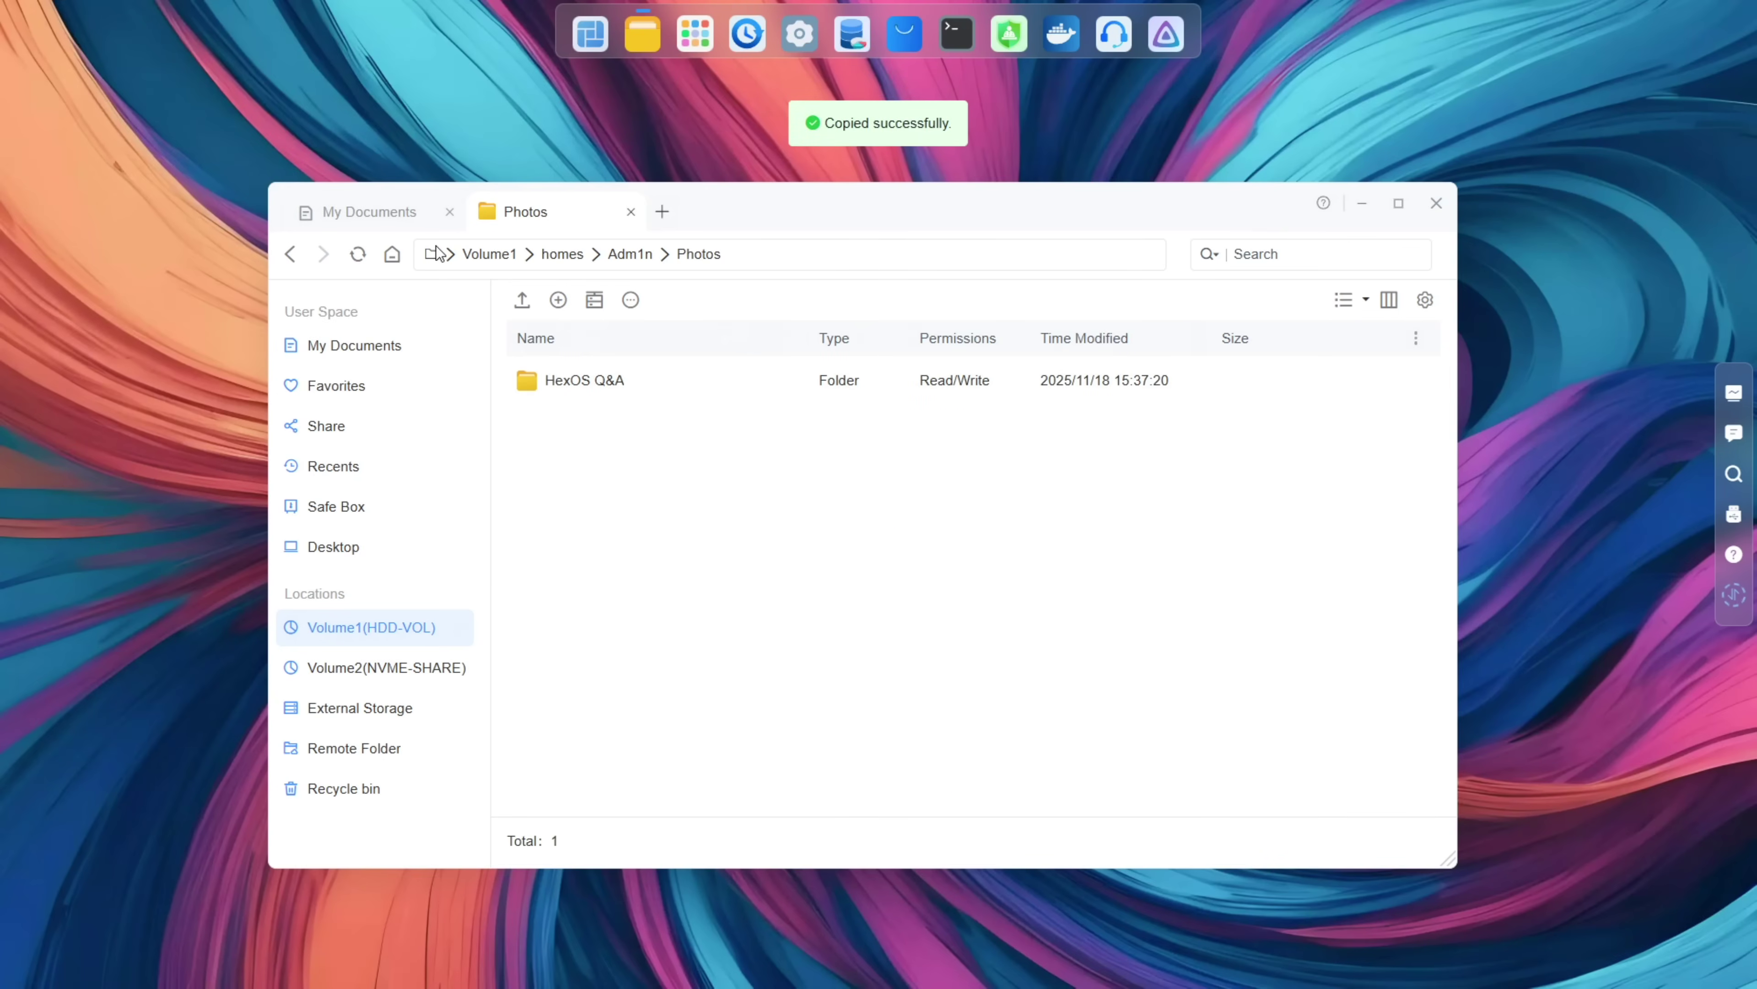
# Step: Add three more tabs, opening the desktop folder in the third and TerraSync in the fourth
pyautogui.click(407, 227)
pyautogui.click(589, 214)
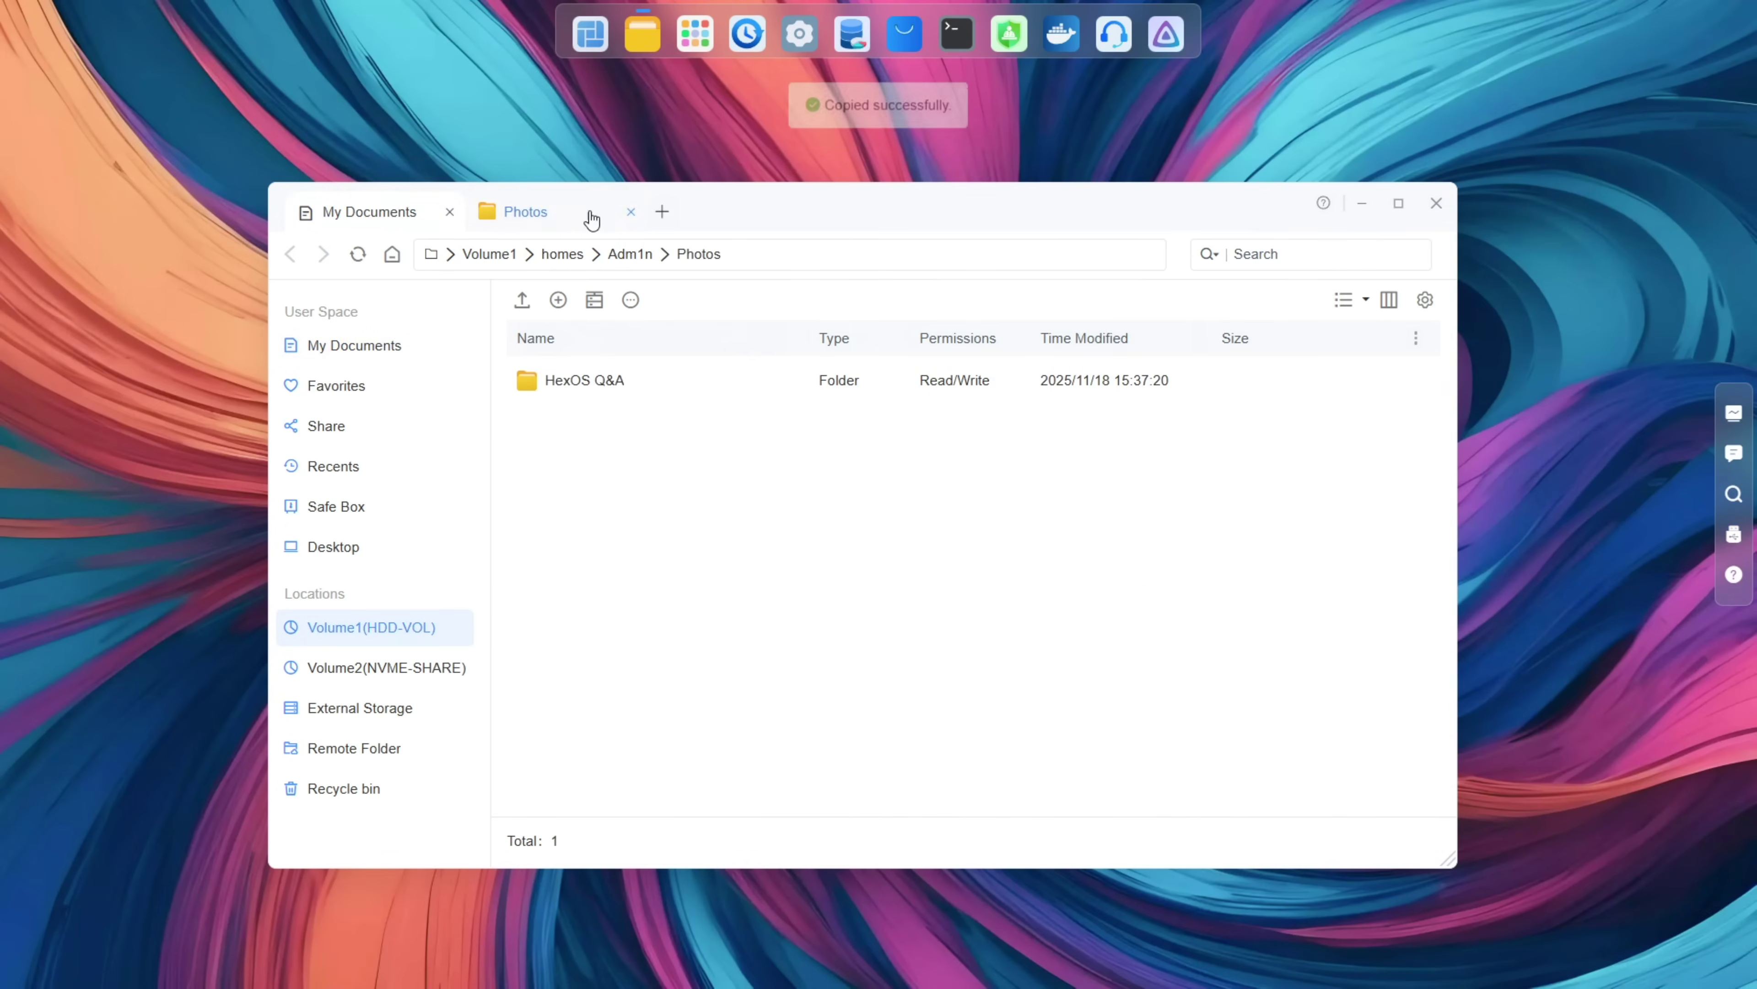
pyautogui.click(663, 211)
pyautogui.click(844, 212)
pyautogui.click(1026, 212)
pyautogui.click(756, 223)
pyautogui.click(623, 504)
pyautogui.doubleClick(588, 512)
pyautogui.click(920, 223)
pyautogui.doubleClick(588, 676)
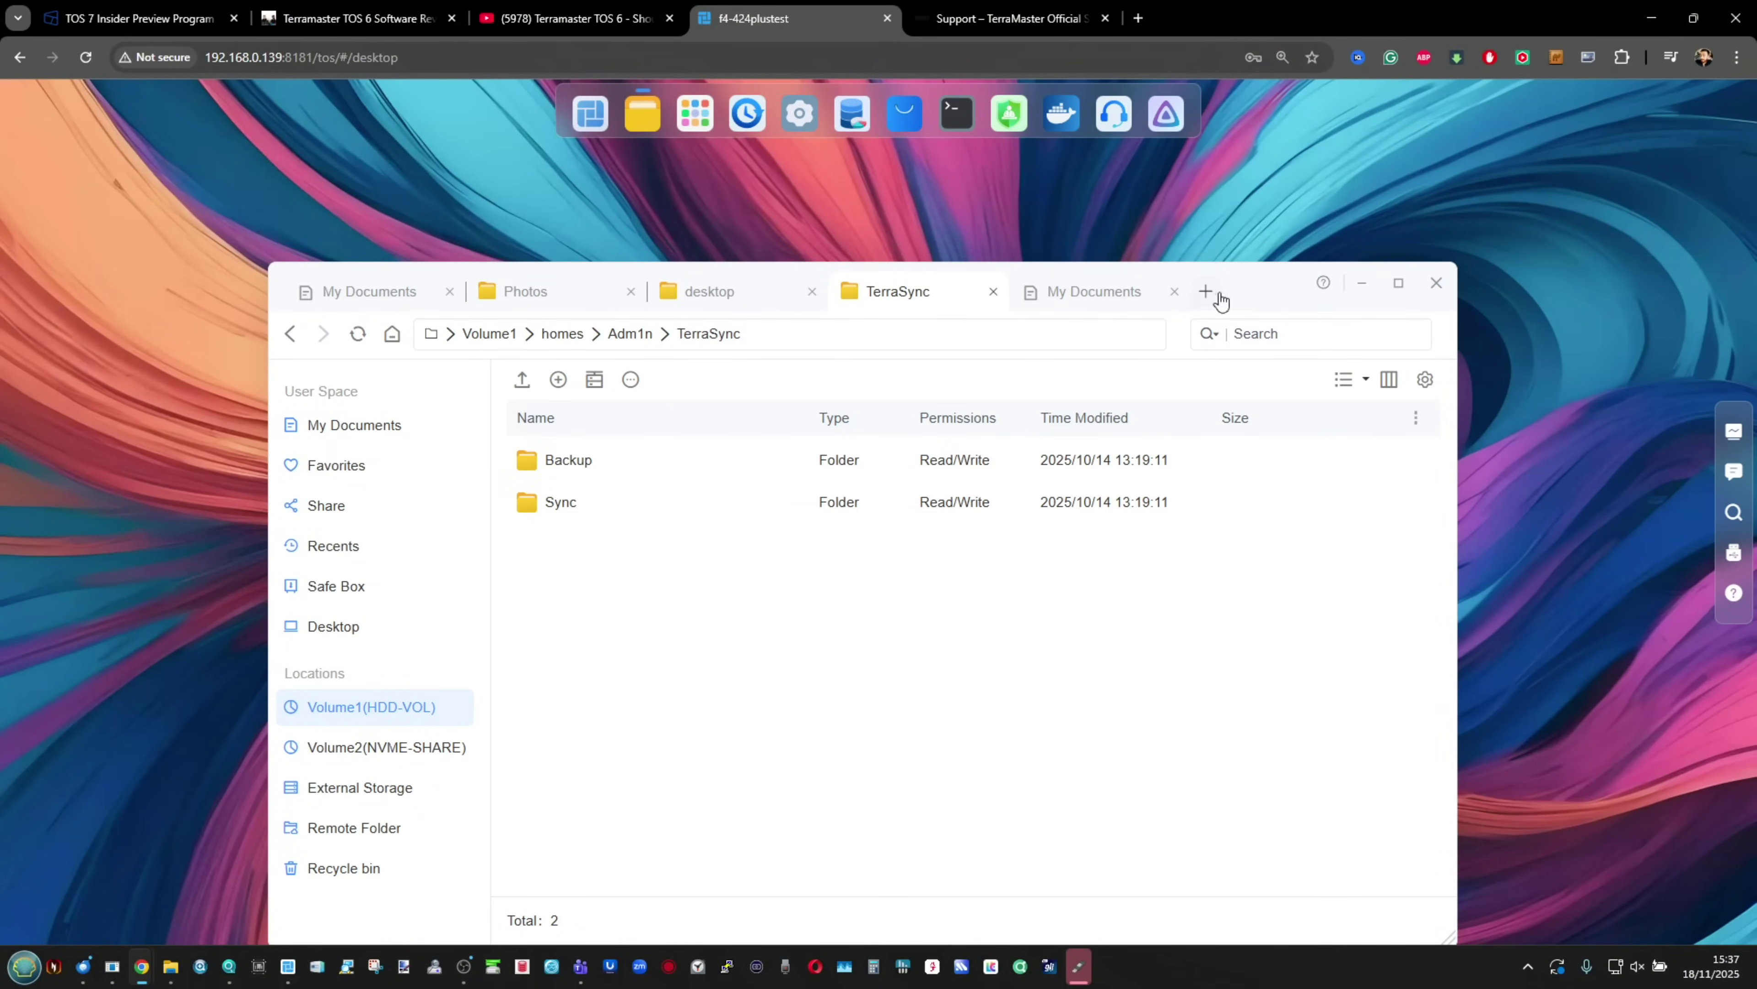
# Step: Preview 'hexos creation initialization 1.PNG' and its webp version from the first tab
pyautogui.moveTo(1263, 290); pyautogui.dragTo(1271, 240)
pyautogui.click(374, 251)
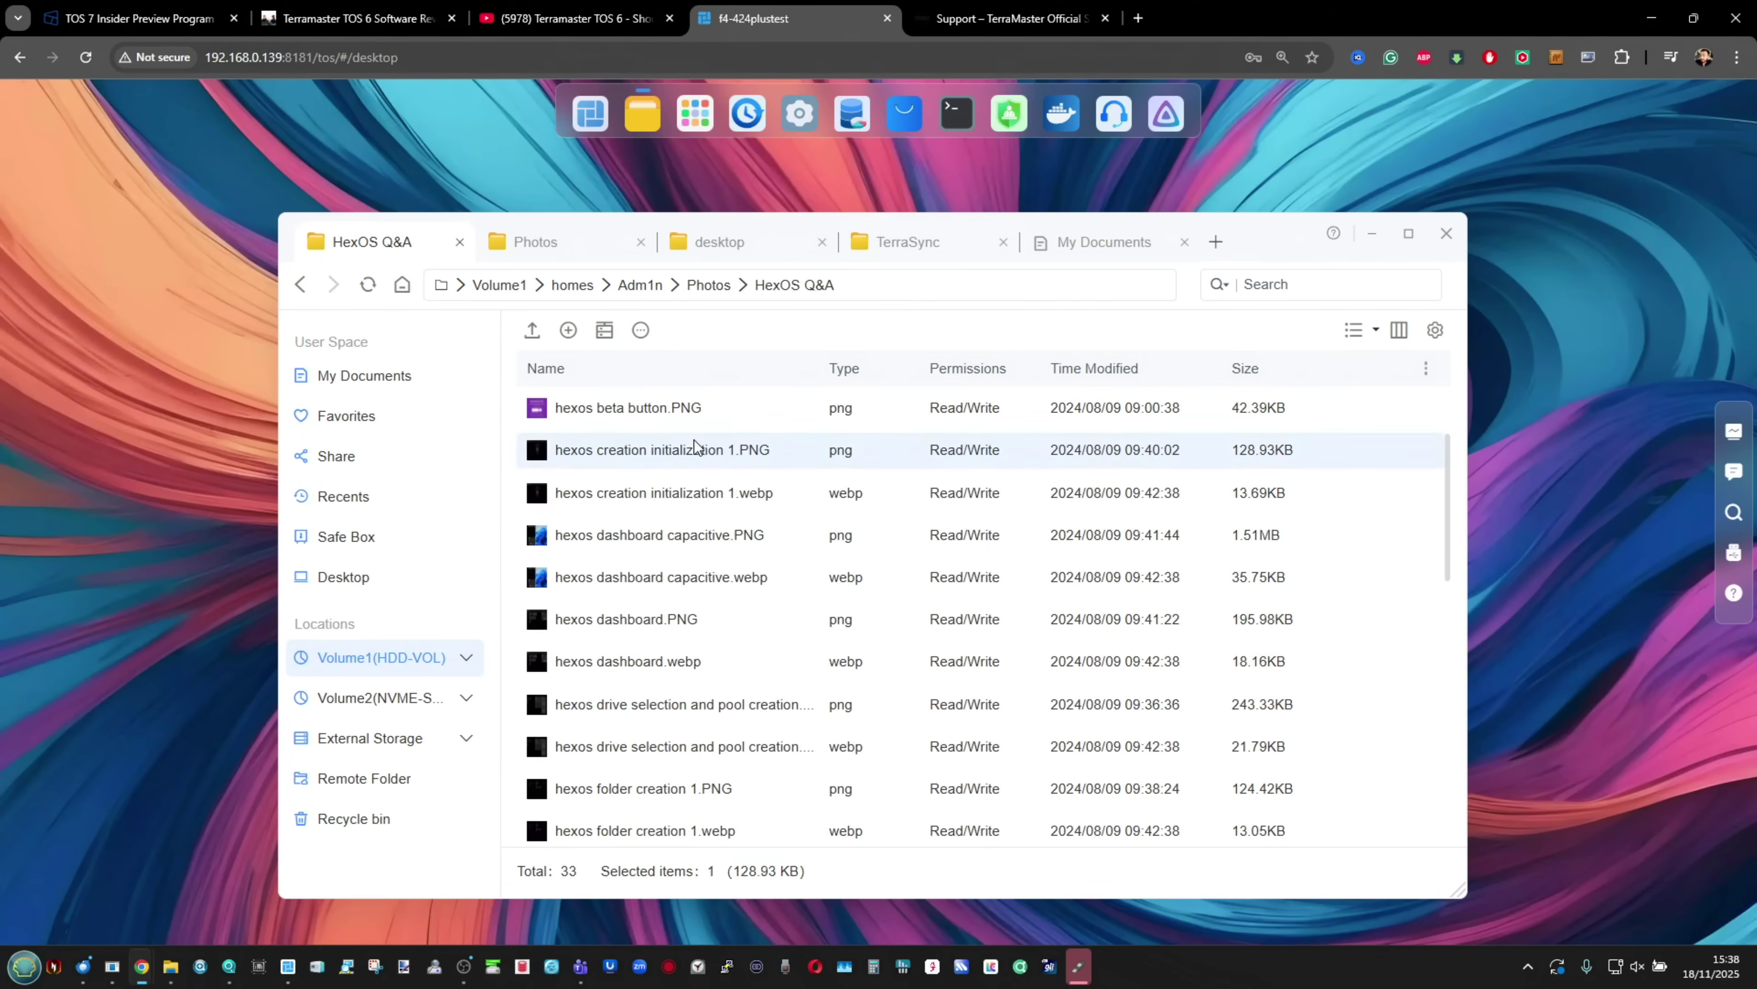
pyautogui.doubleClick(699, 444)
pyautogui.click(1696, 146)
pyautogui.click(717, 510)
pyautogui.doubleClick(717, 510)
pyautogui.click(1679, 297)
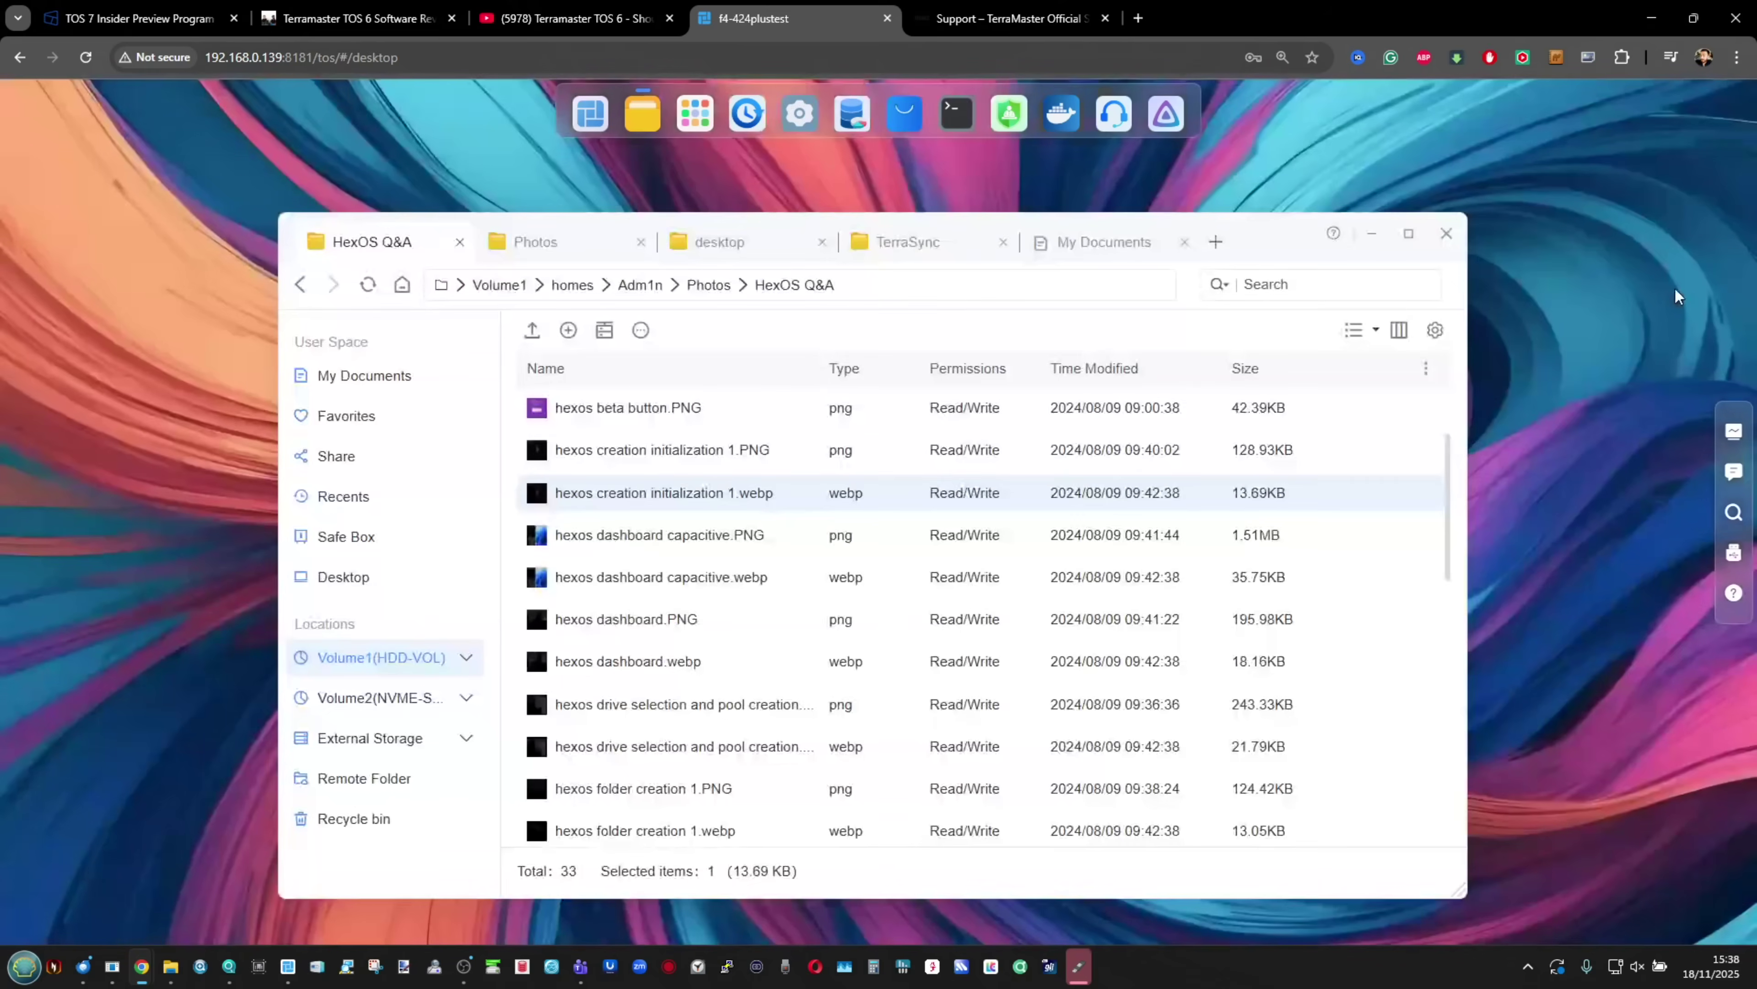
# Step: Preview 'hexos dashboard.PNG' and 'hexos login screen.webp', then close the file manager in fullscreen
pyautogui.scroll(-1, 871, 491)
pyautogui.click(658, 582)
pyautogui.doubleClick(658, 582)
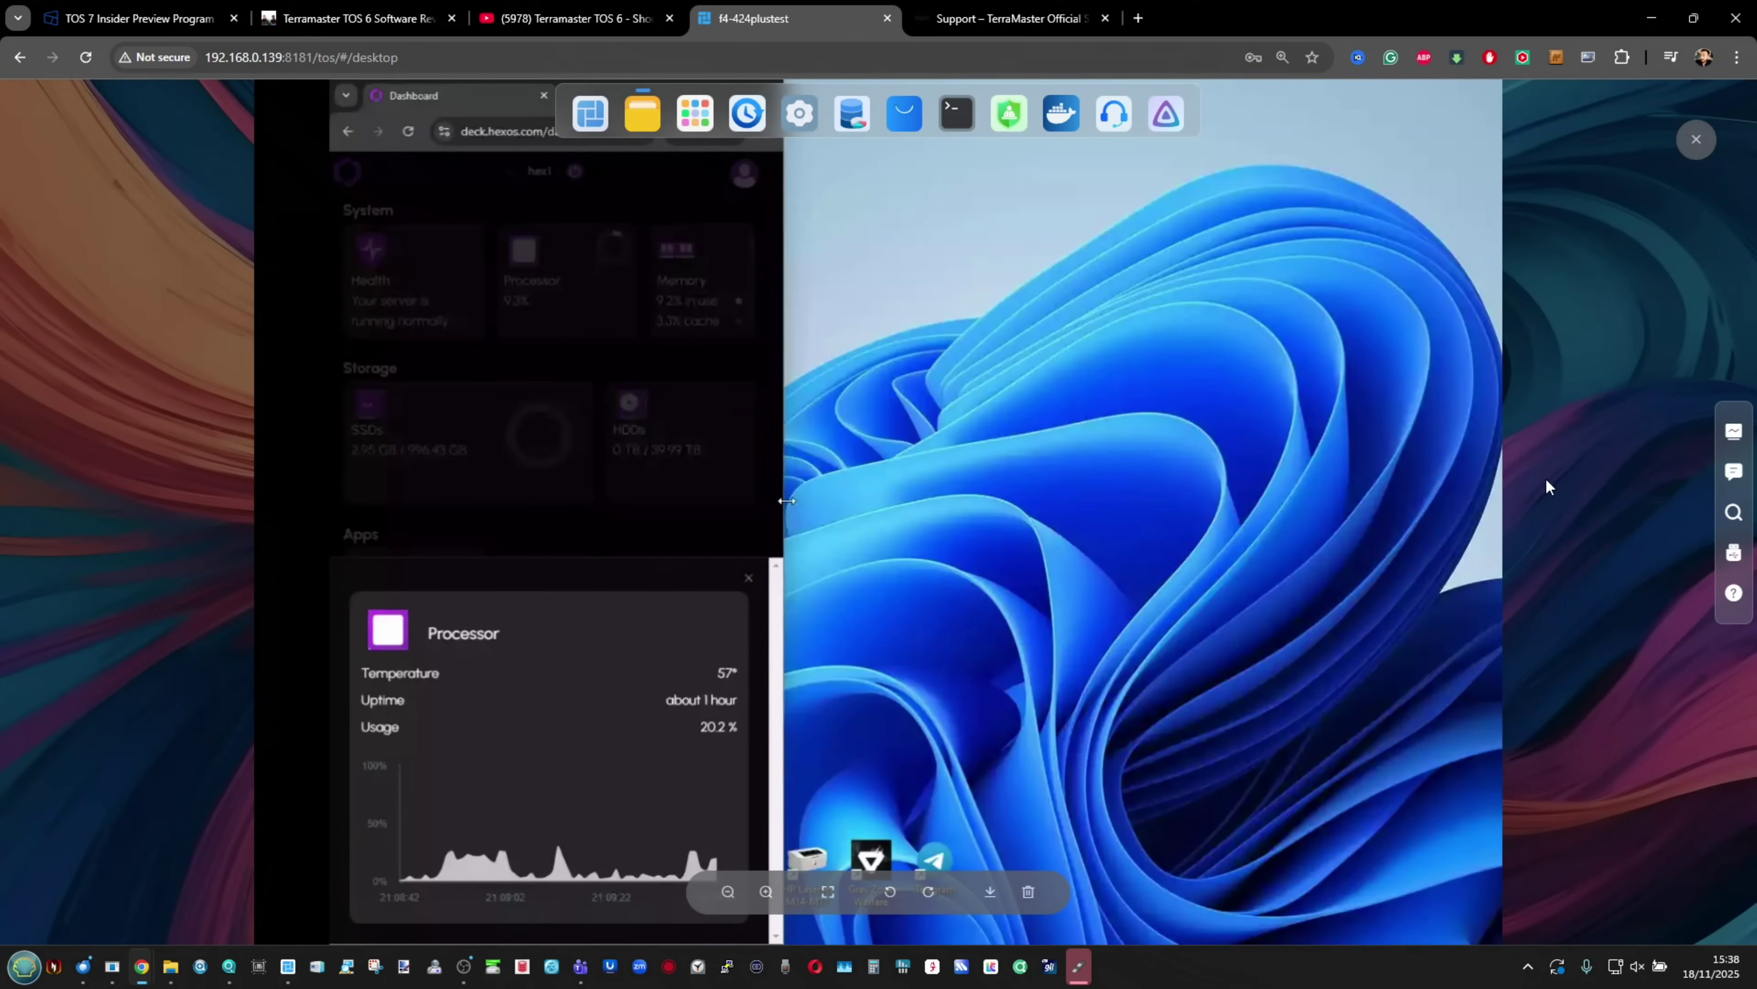
pyautogui.click(1546, 478)
pyautogui.scroll(-5, 834, 545)
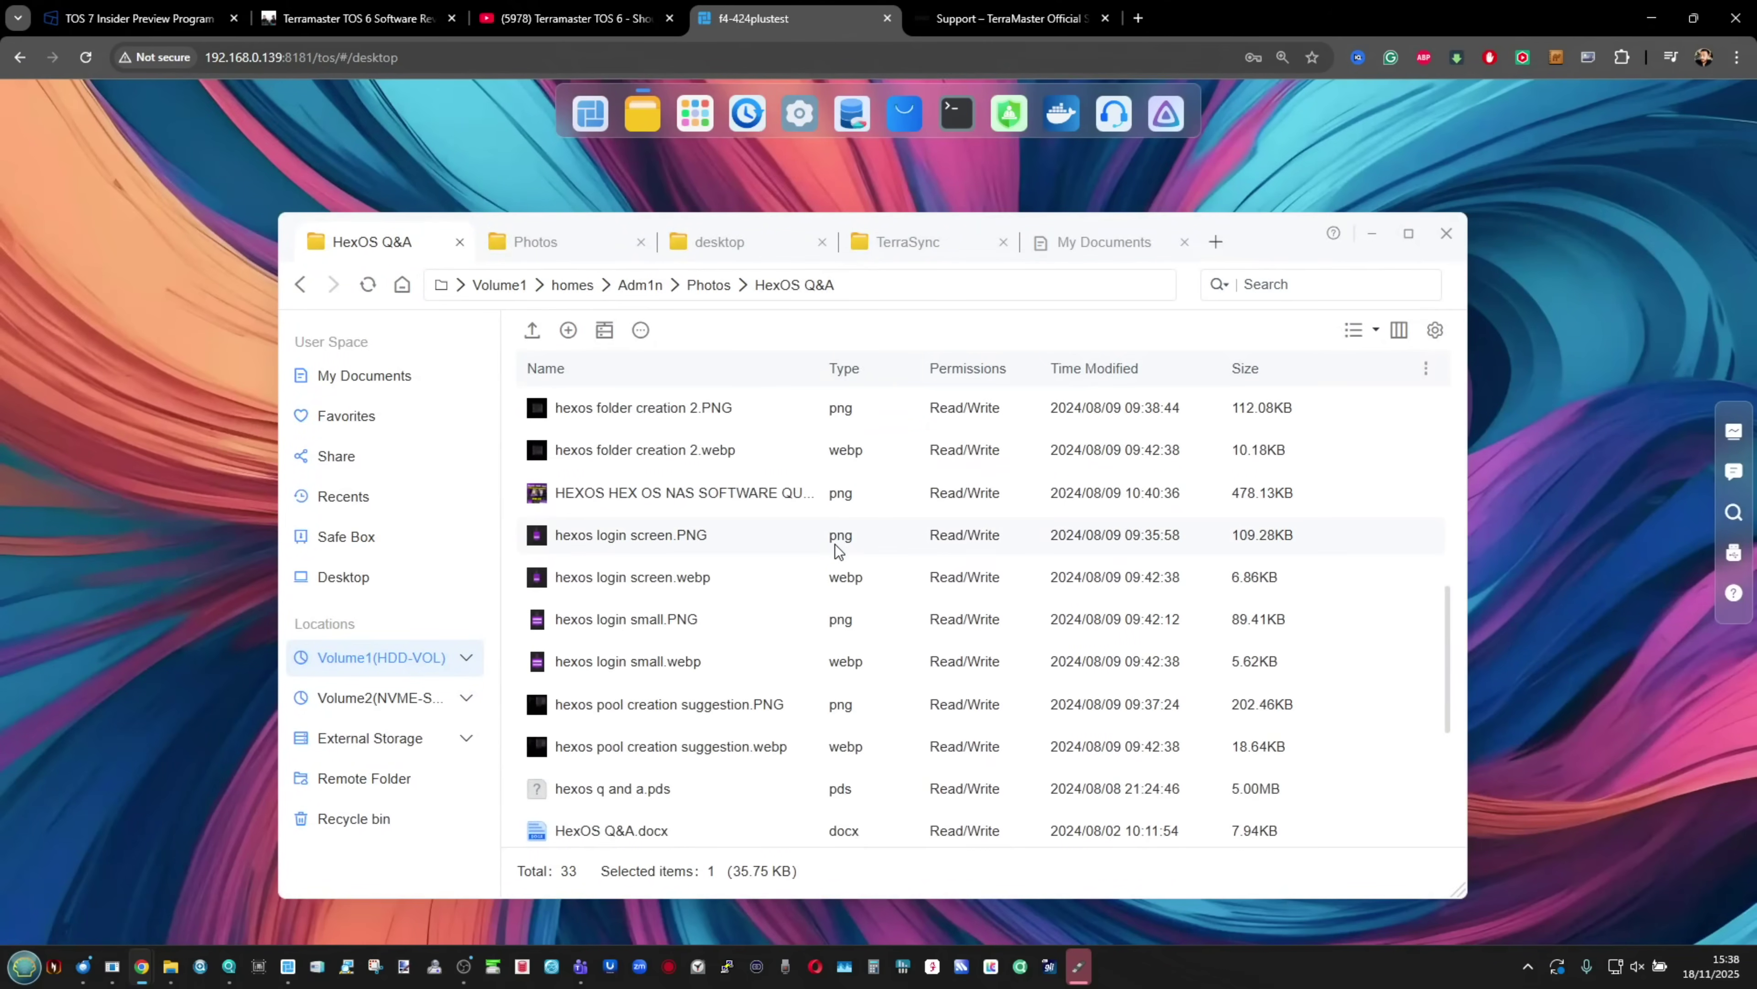
pyautogui.doubleClick(641, 574)
pyautogui.click(1593, 335)
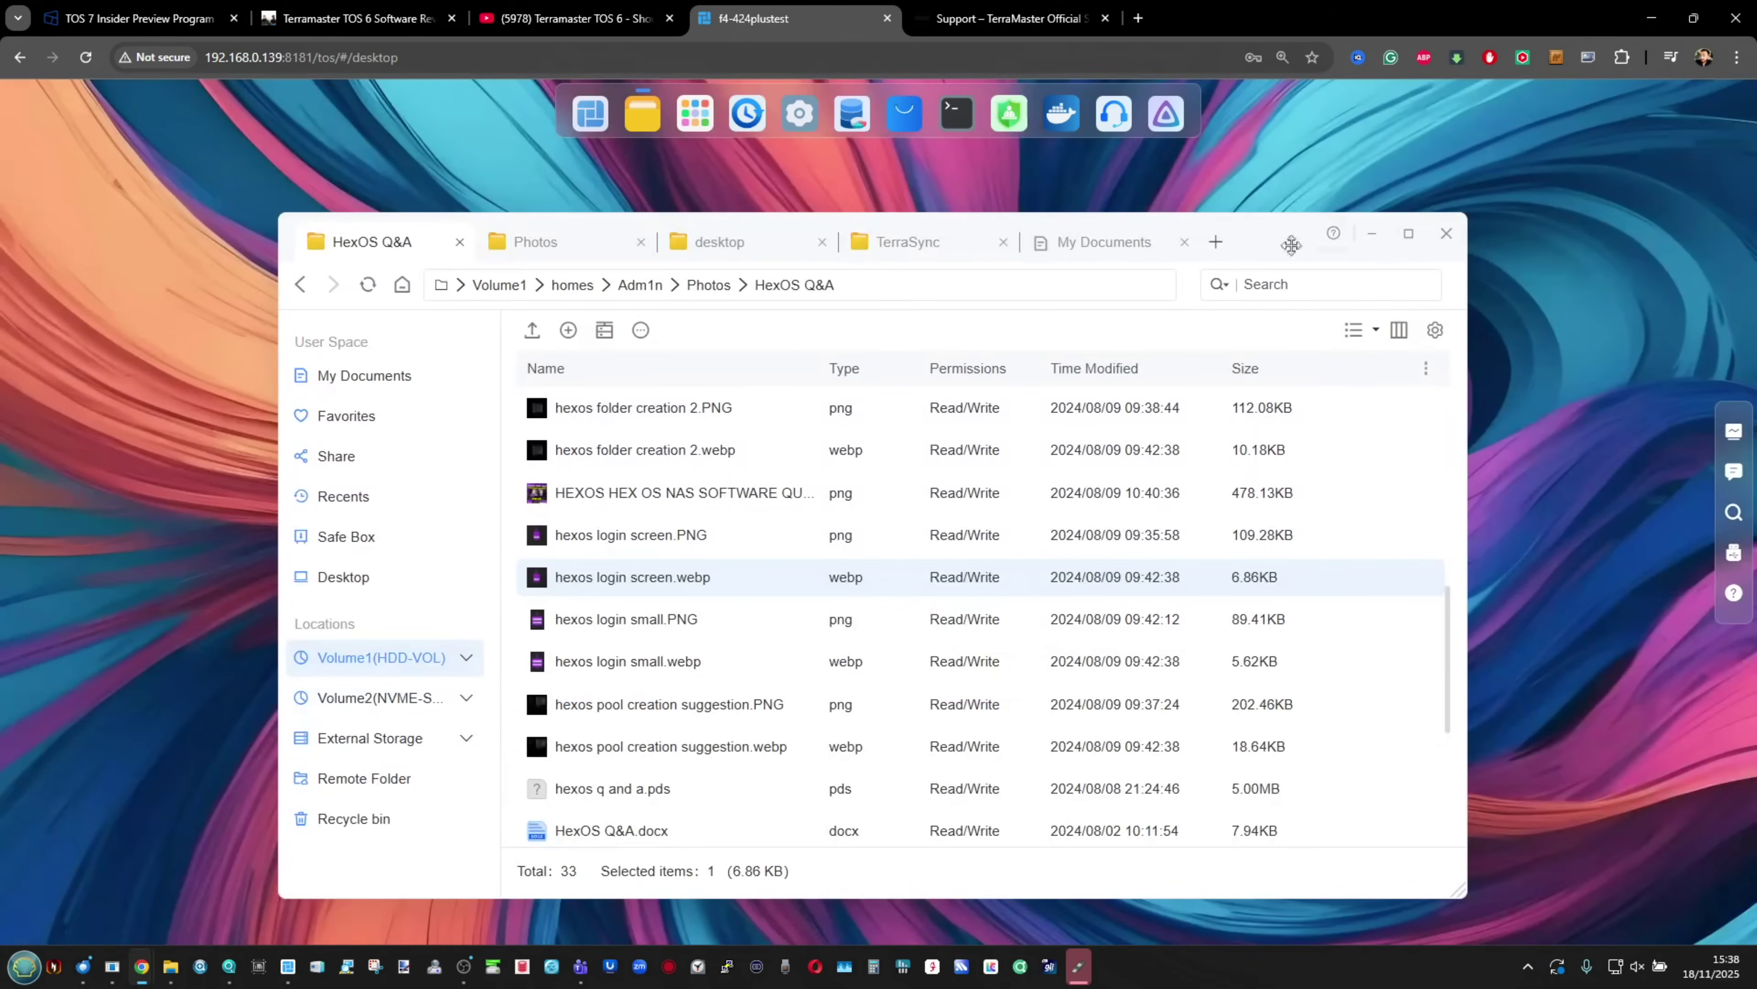
pyautogui.click(1453, 243)
pyautogui.press('F11')
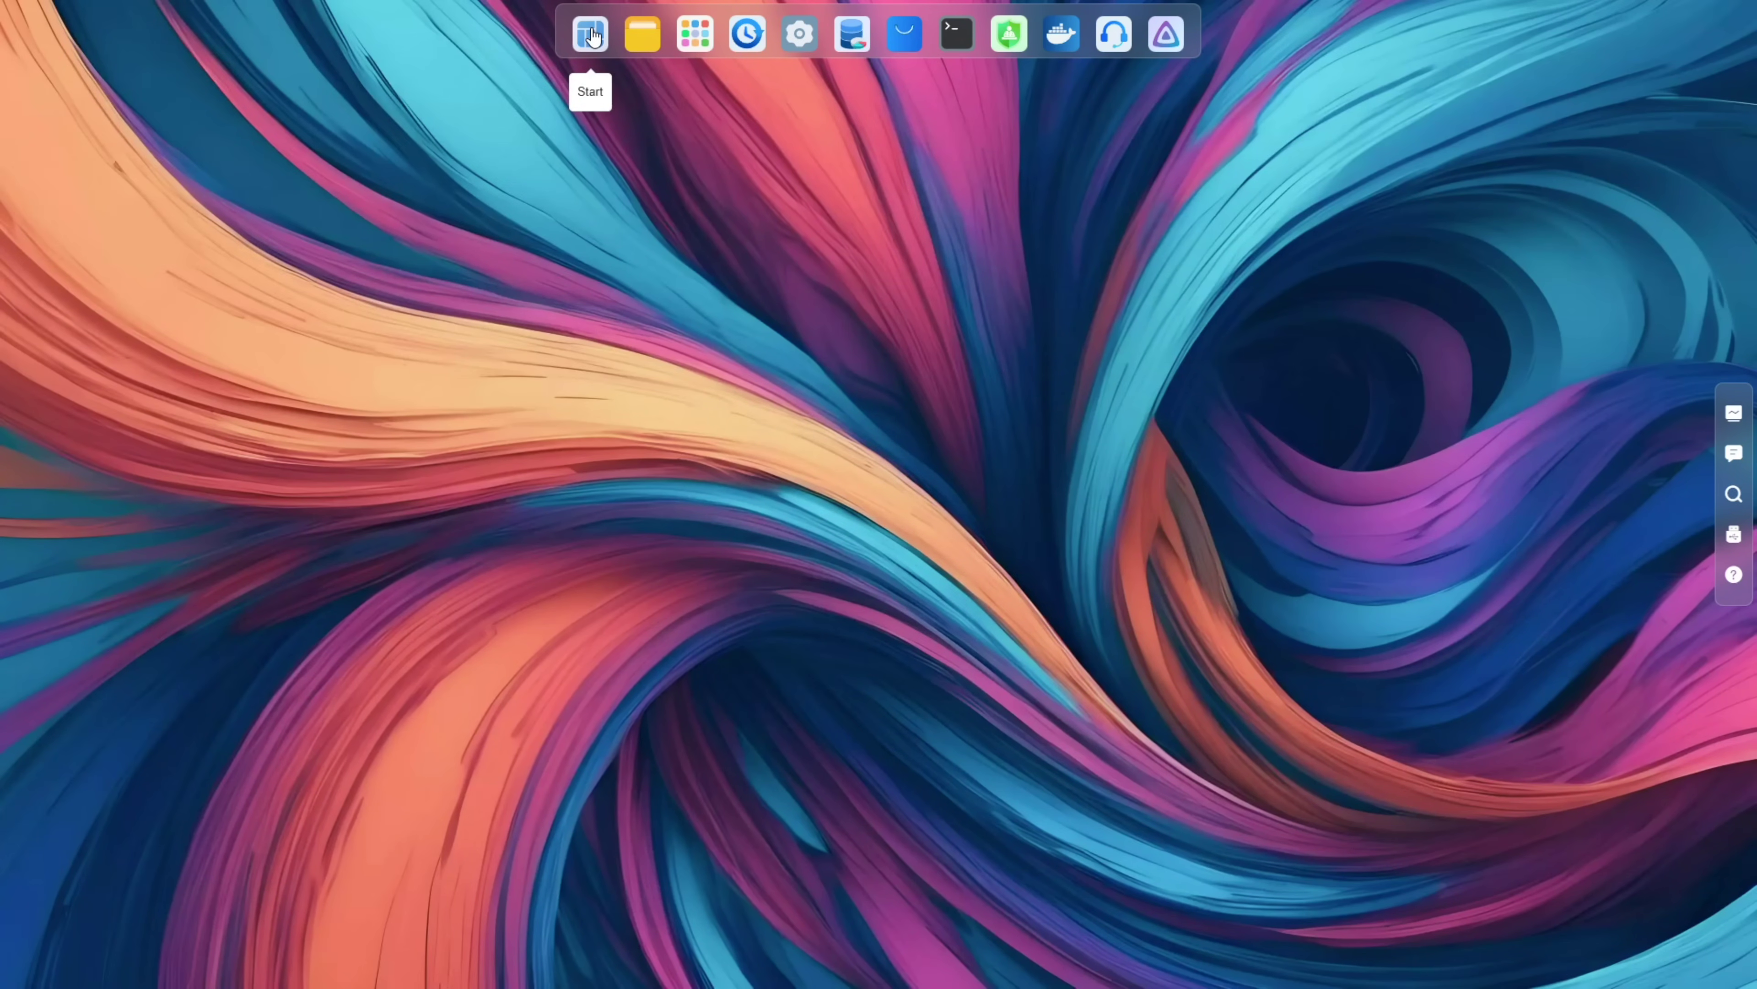
pyautogui.click(590, 34)
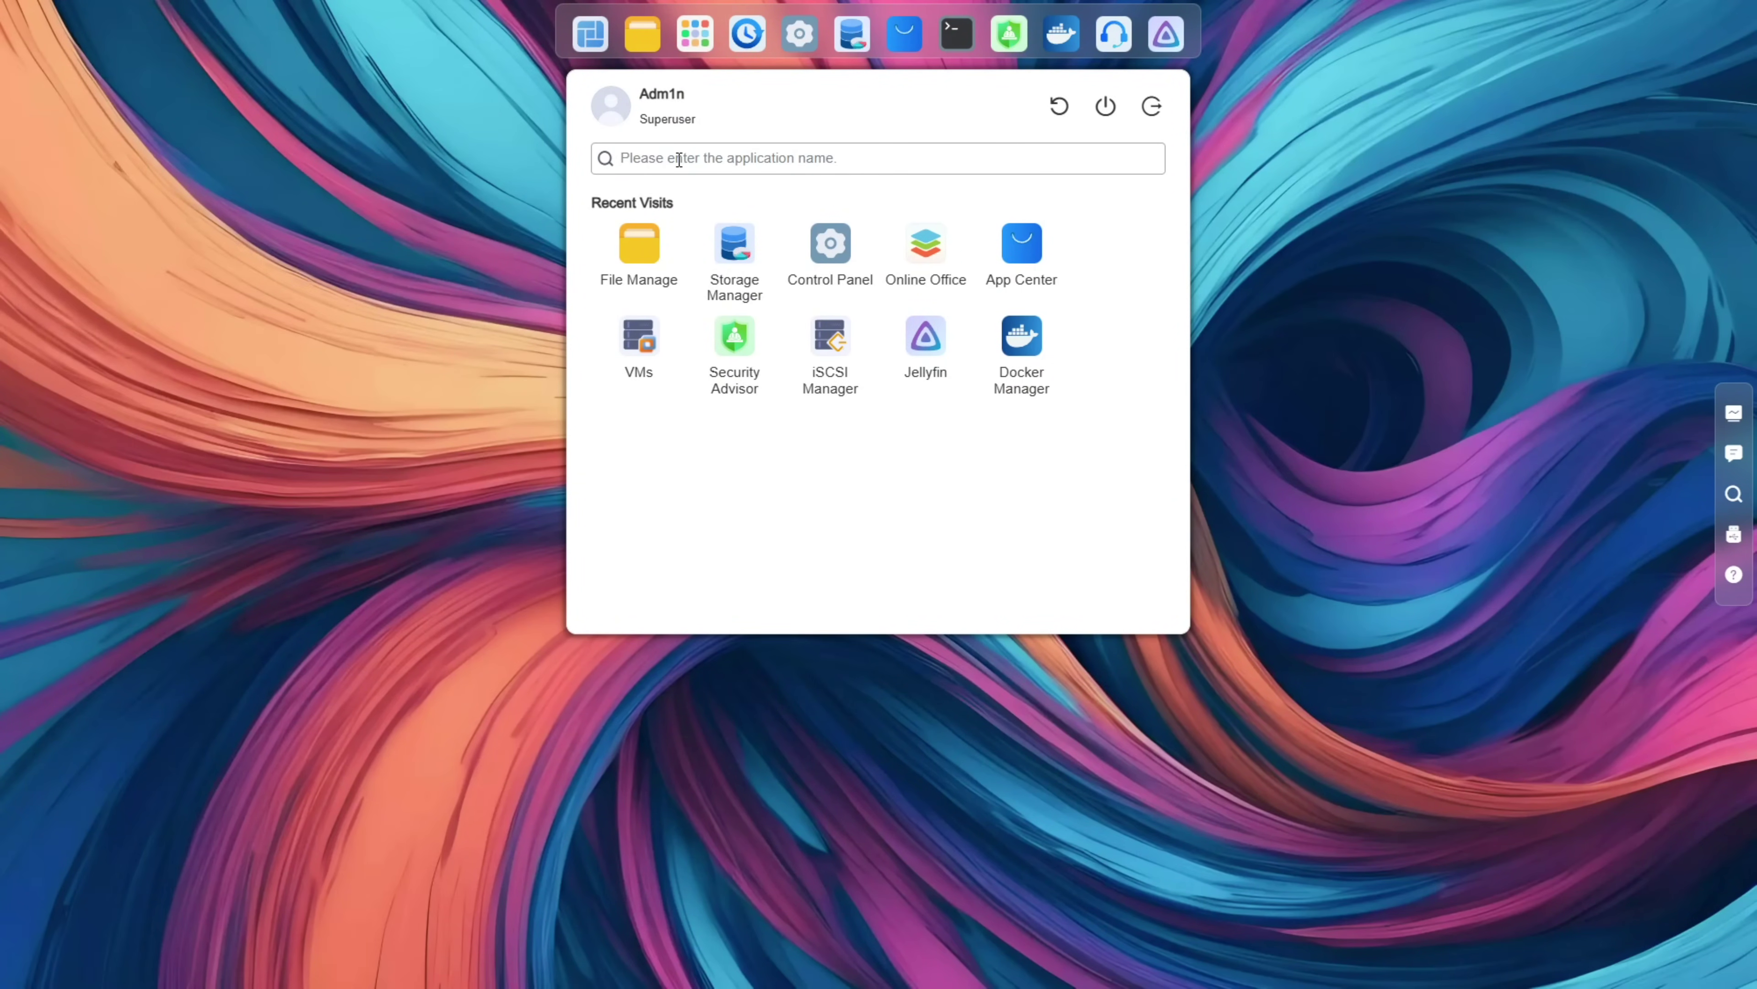
pyautogui.click(522, 125)
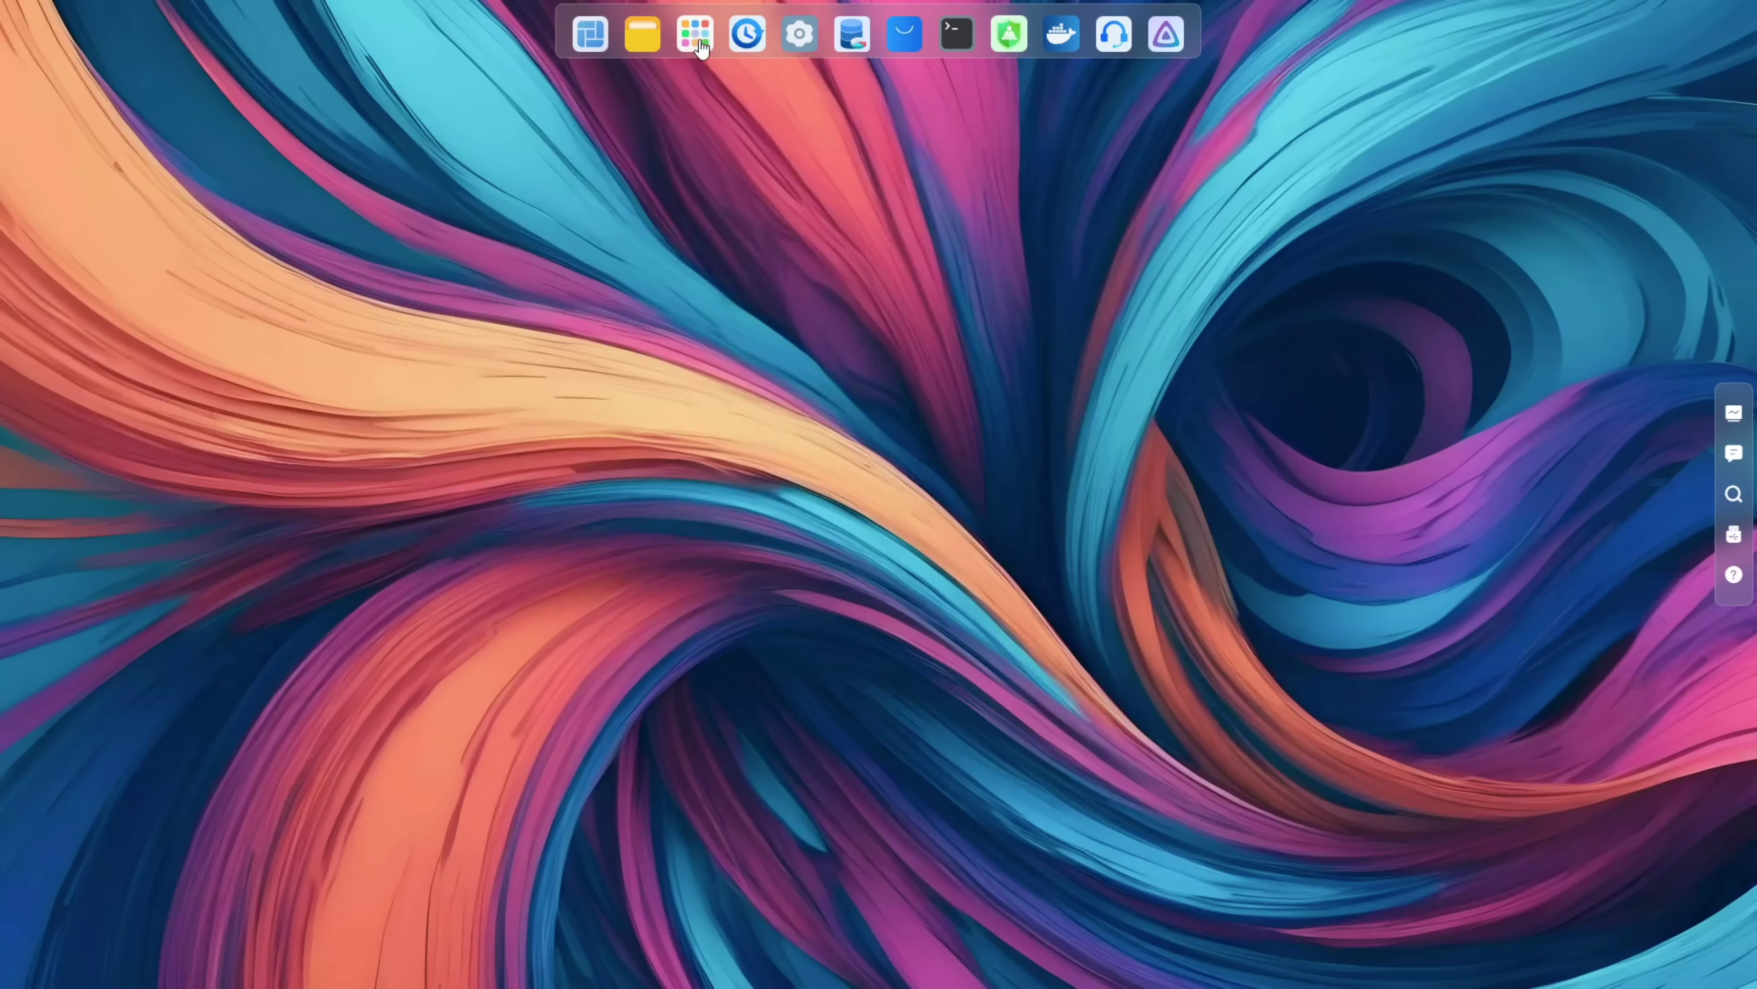
pyautogui.click(697, 35)
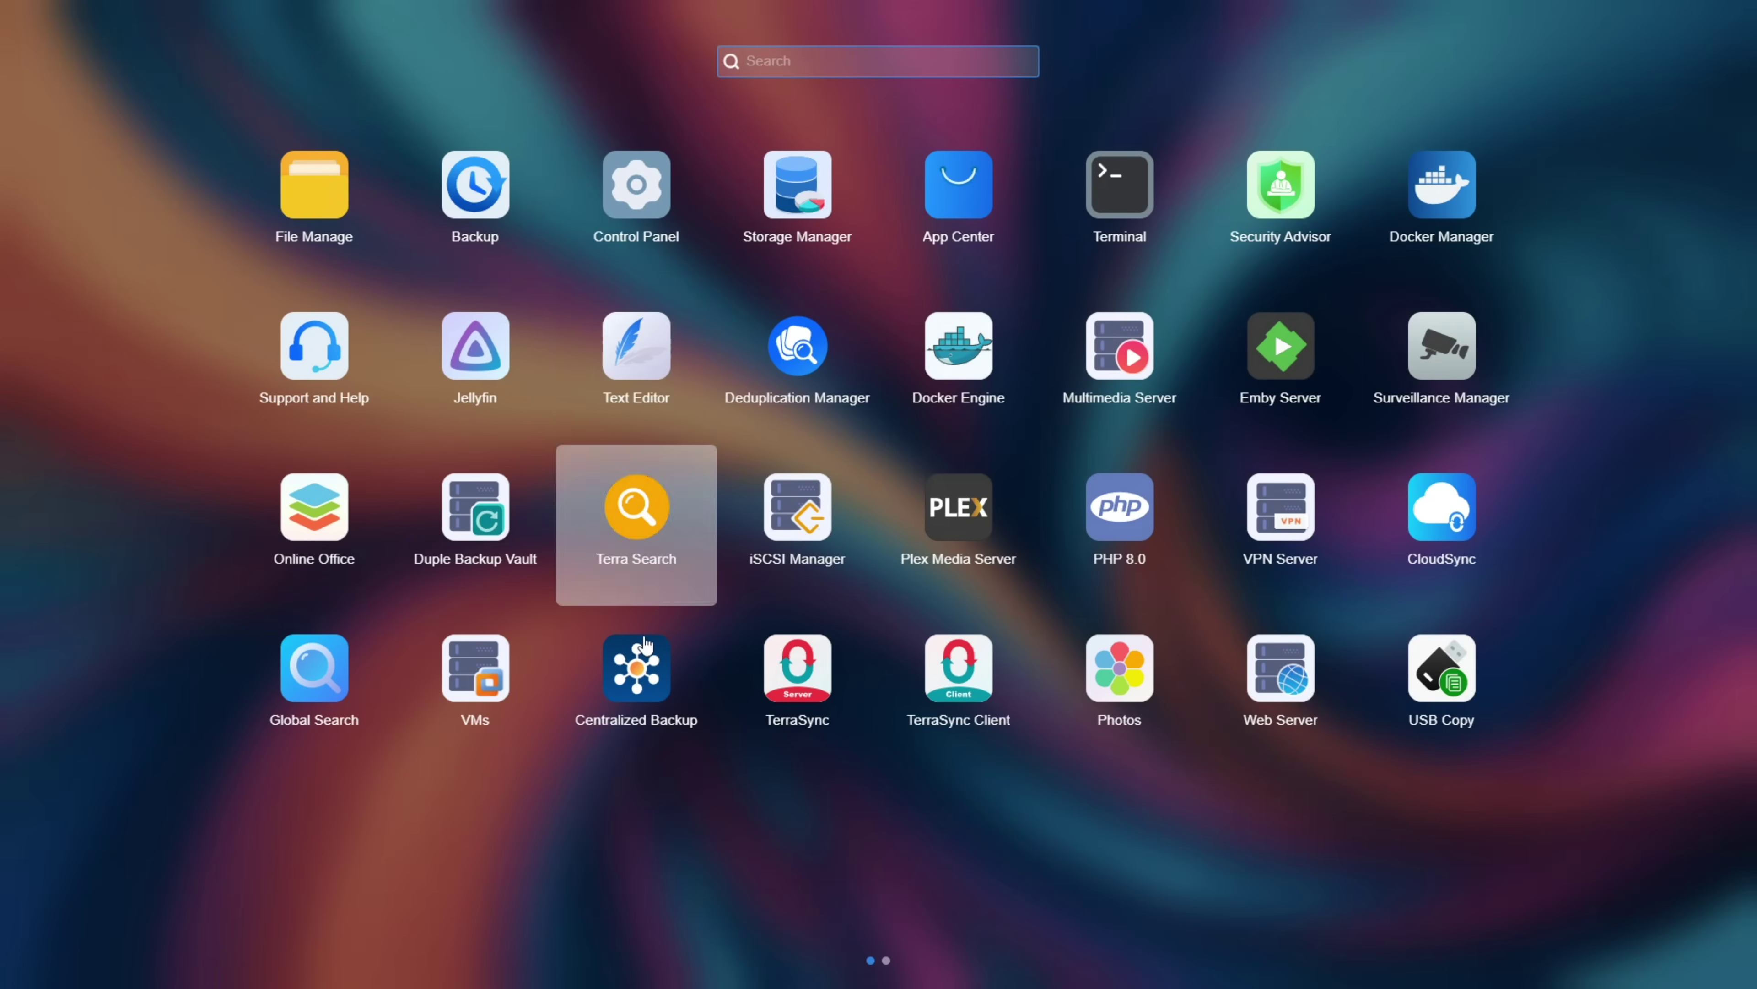
pyautogui.click(1035, 850)
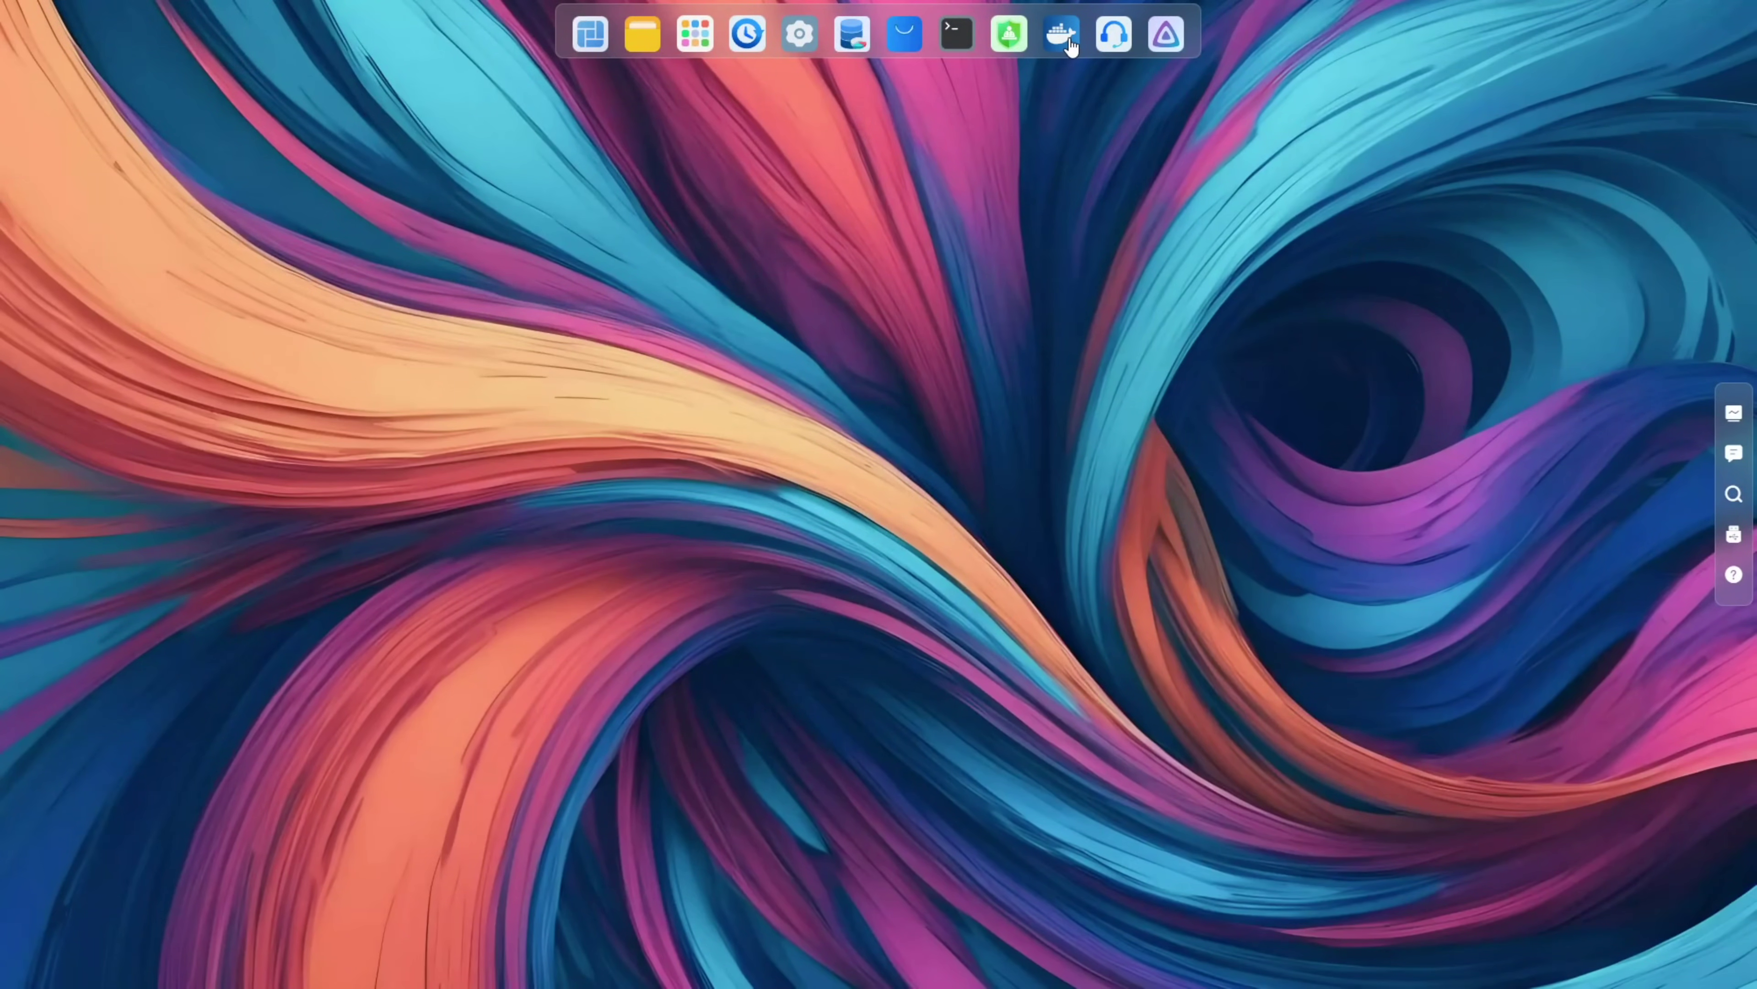
# Step: Send Security Advisor to the desktop after a failed attempt to drag Docker Manager there
pyautogui.moveTo(1071, 47); pyautogui.dragTo(165, 161)
pyautogui.rightClick(1012, 38)
pyautogui.click(1071, 100)
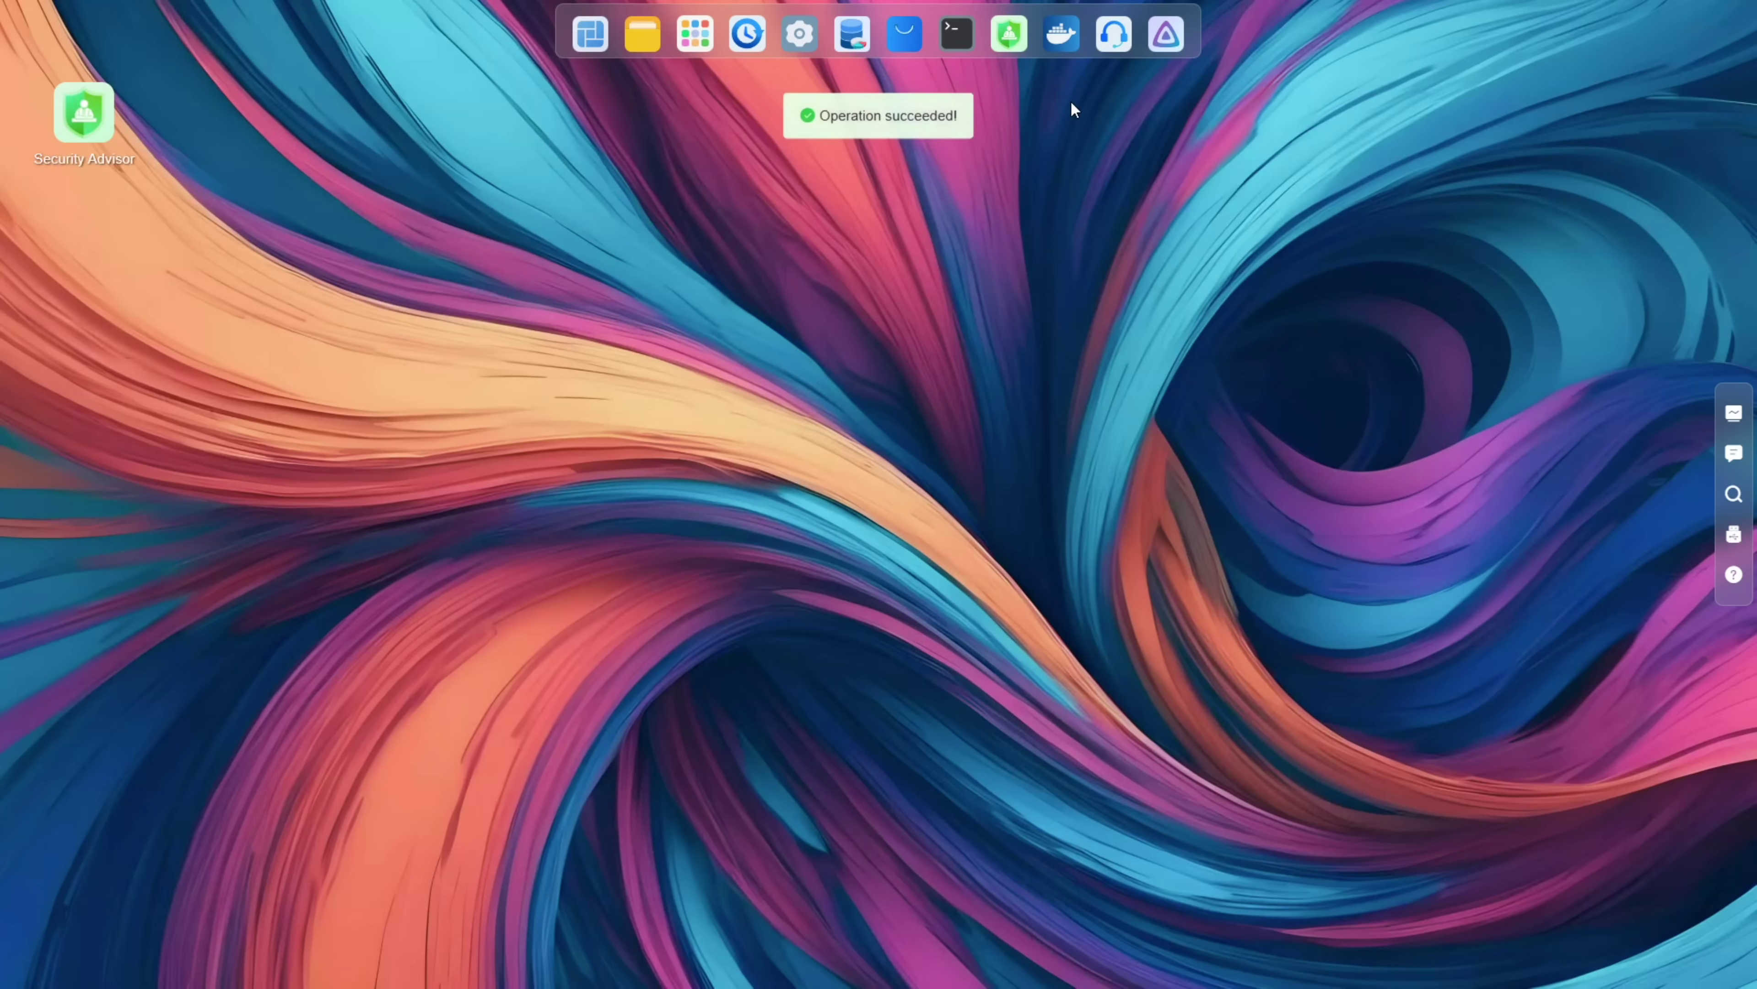
# Step: Add a Backup shortcut to the desktop from its dock icon
pyautogui.rightClick(750, 34)
pyautogui.click(783, 72)
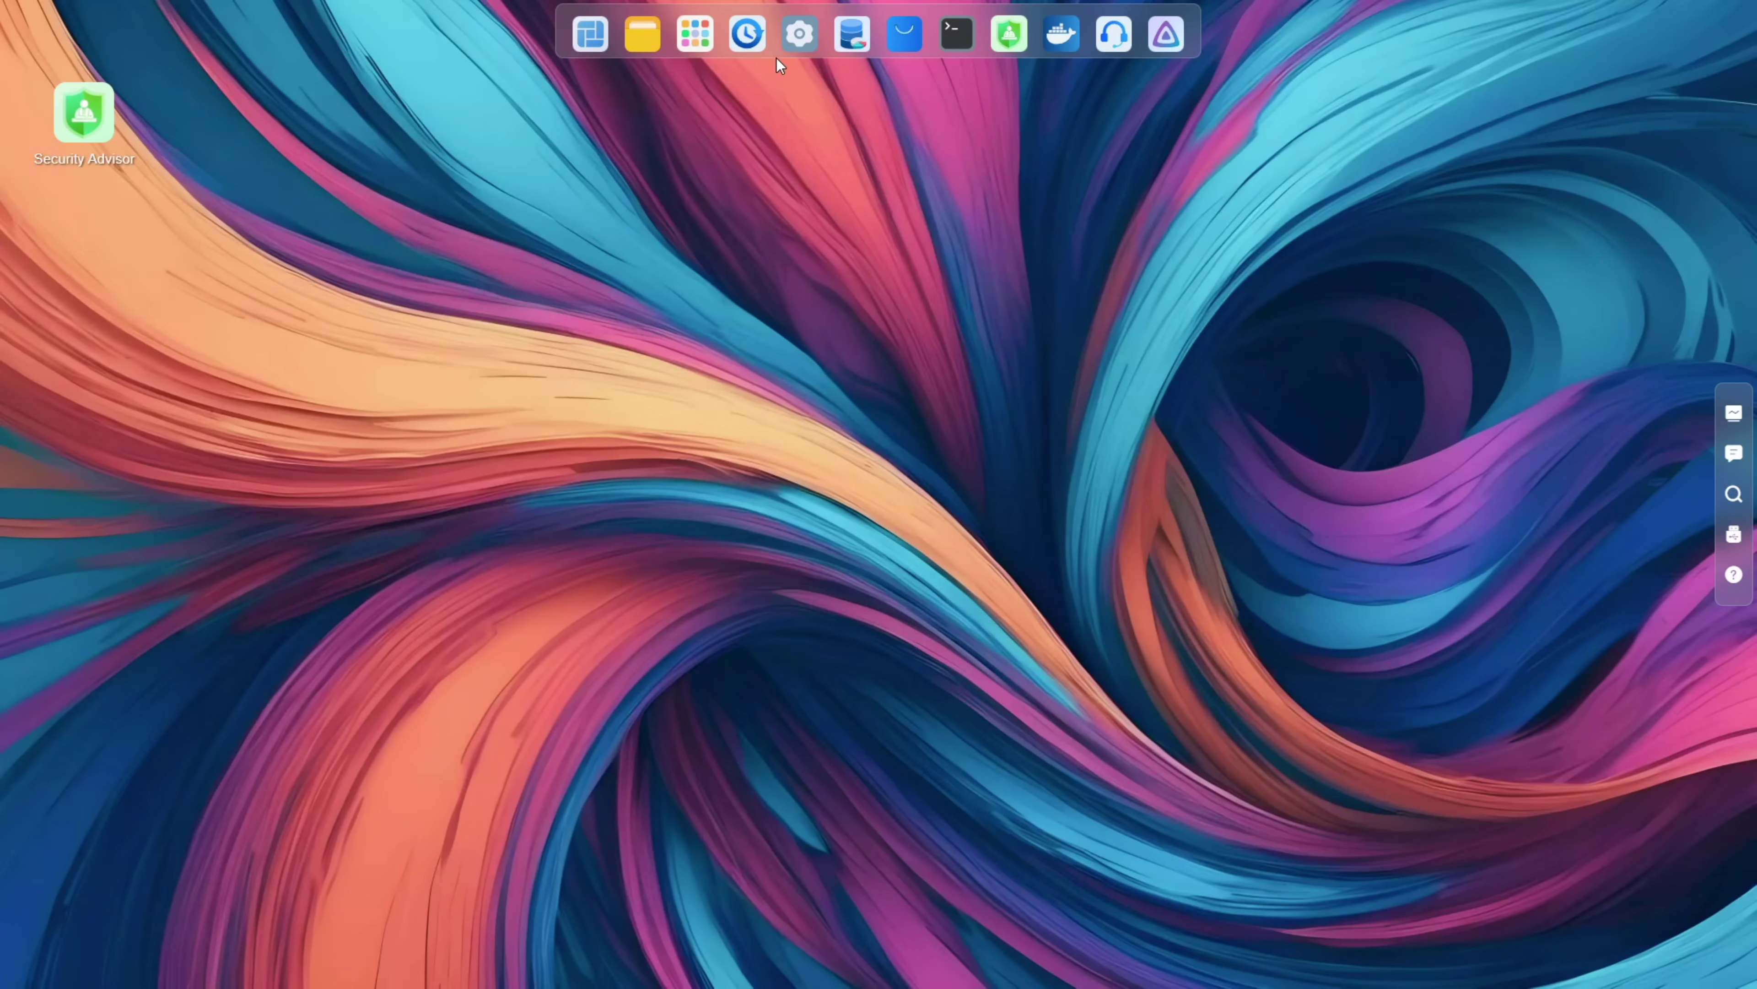
pyautogui.rightClick(748, 35)
pyautogui.click(780, 84)
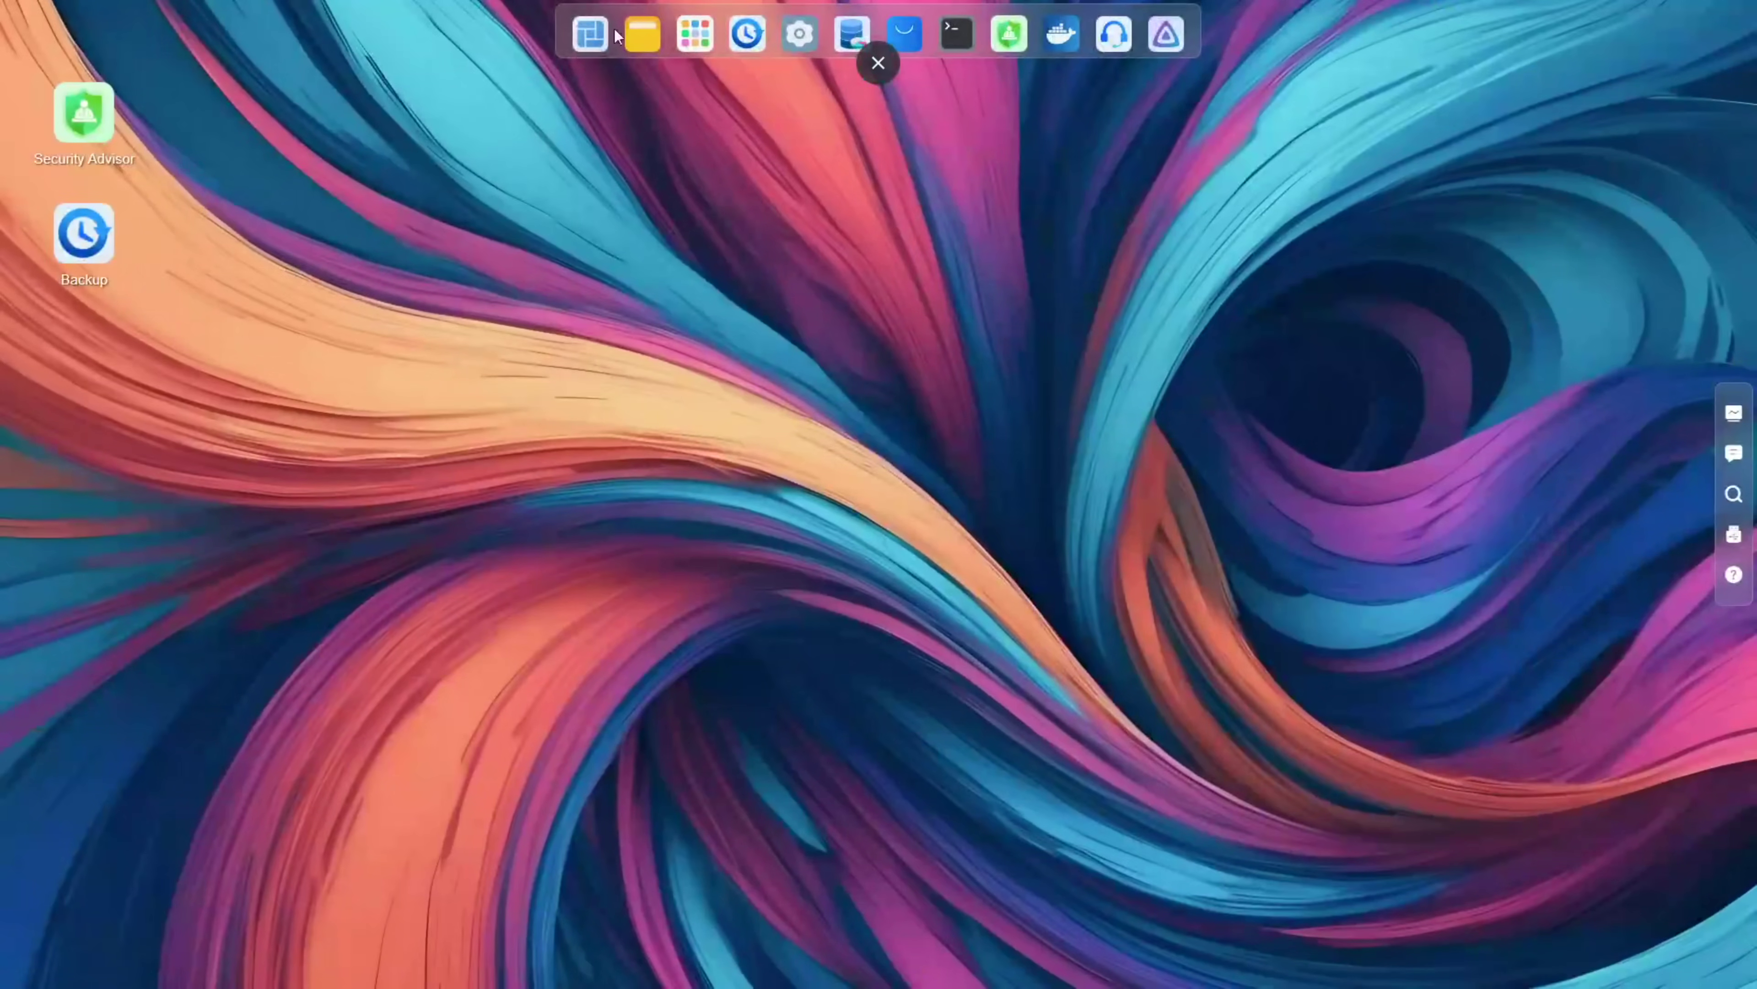
pyautogui.click(607, 34)
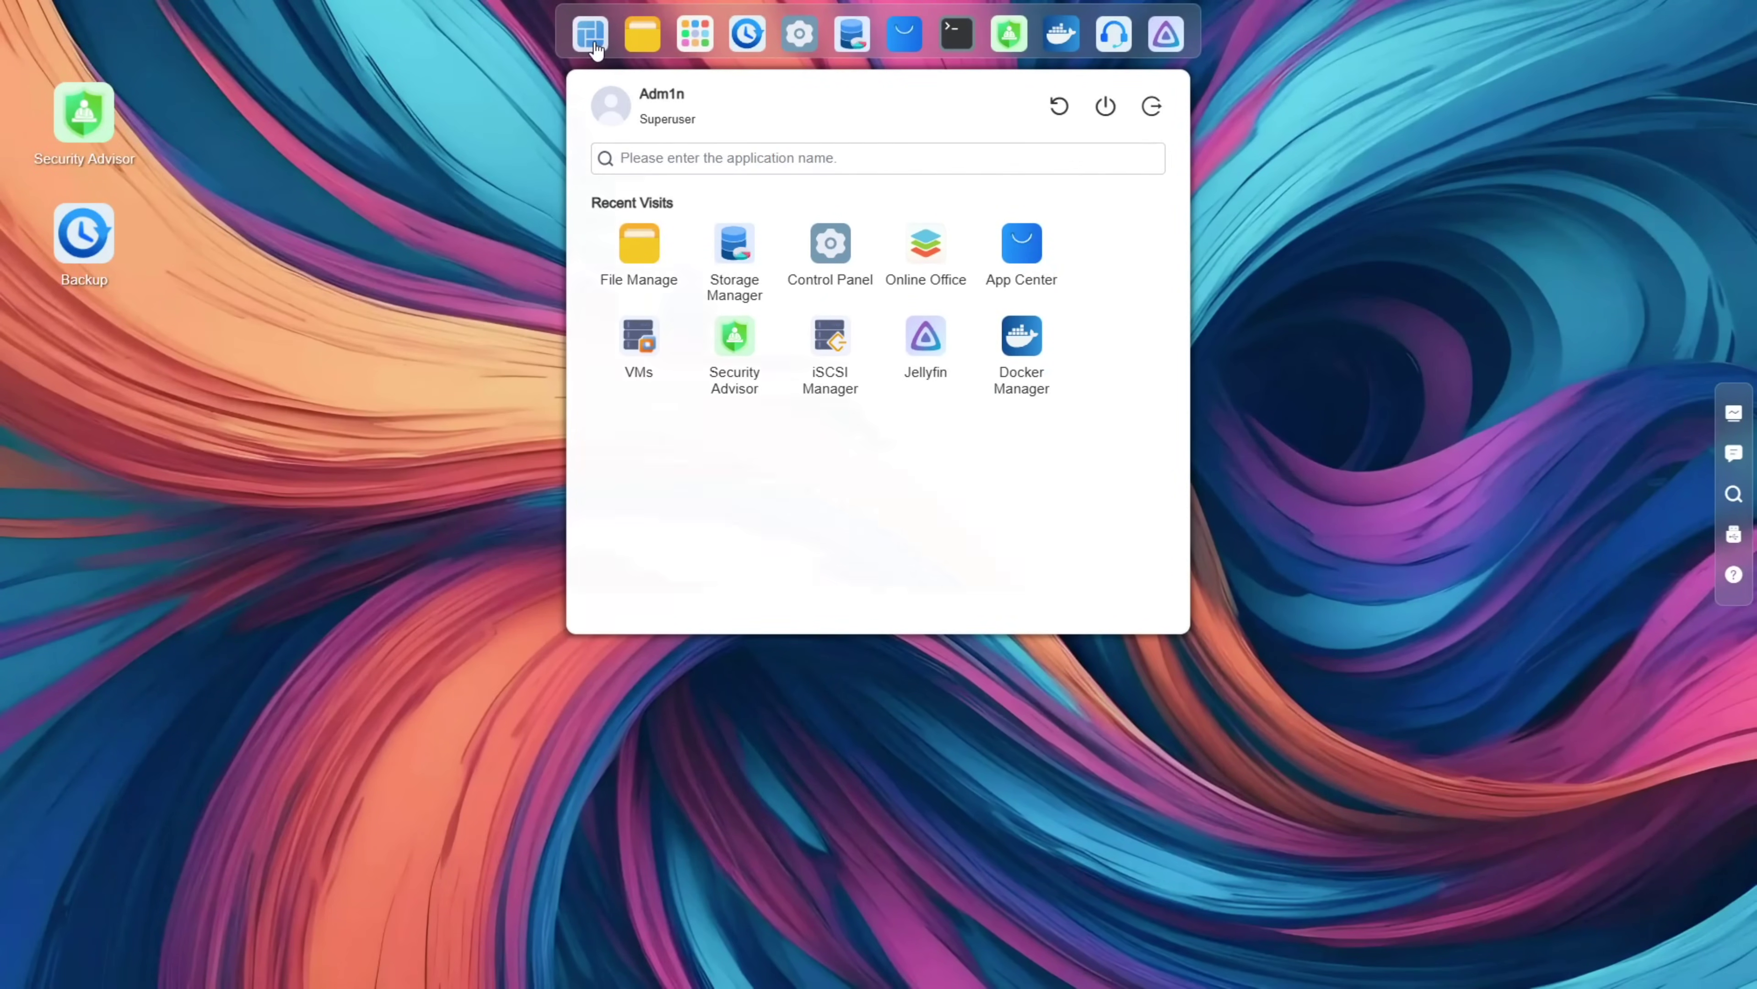
# Step: Launch Docker Manager from the app list and minimize it
pyautogui.click(592, 38)
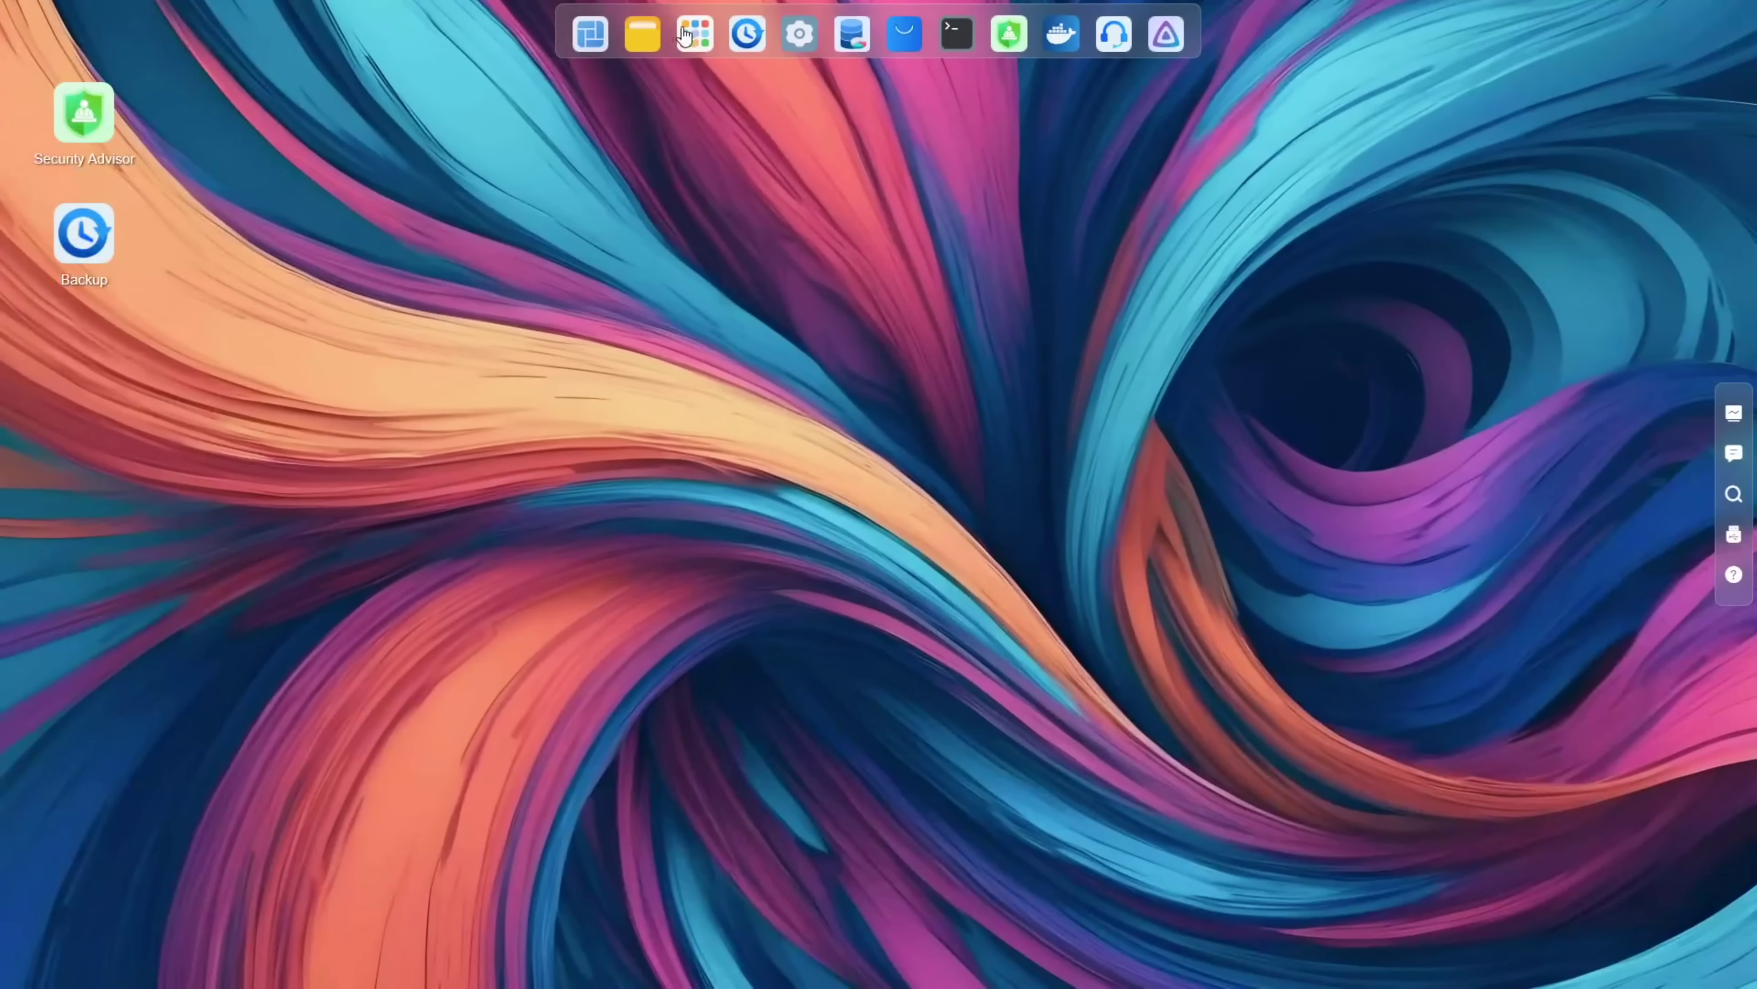
pyautogui.click(682, 35)
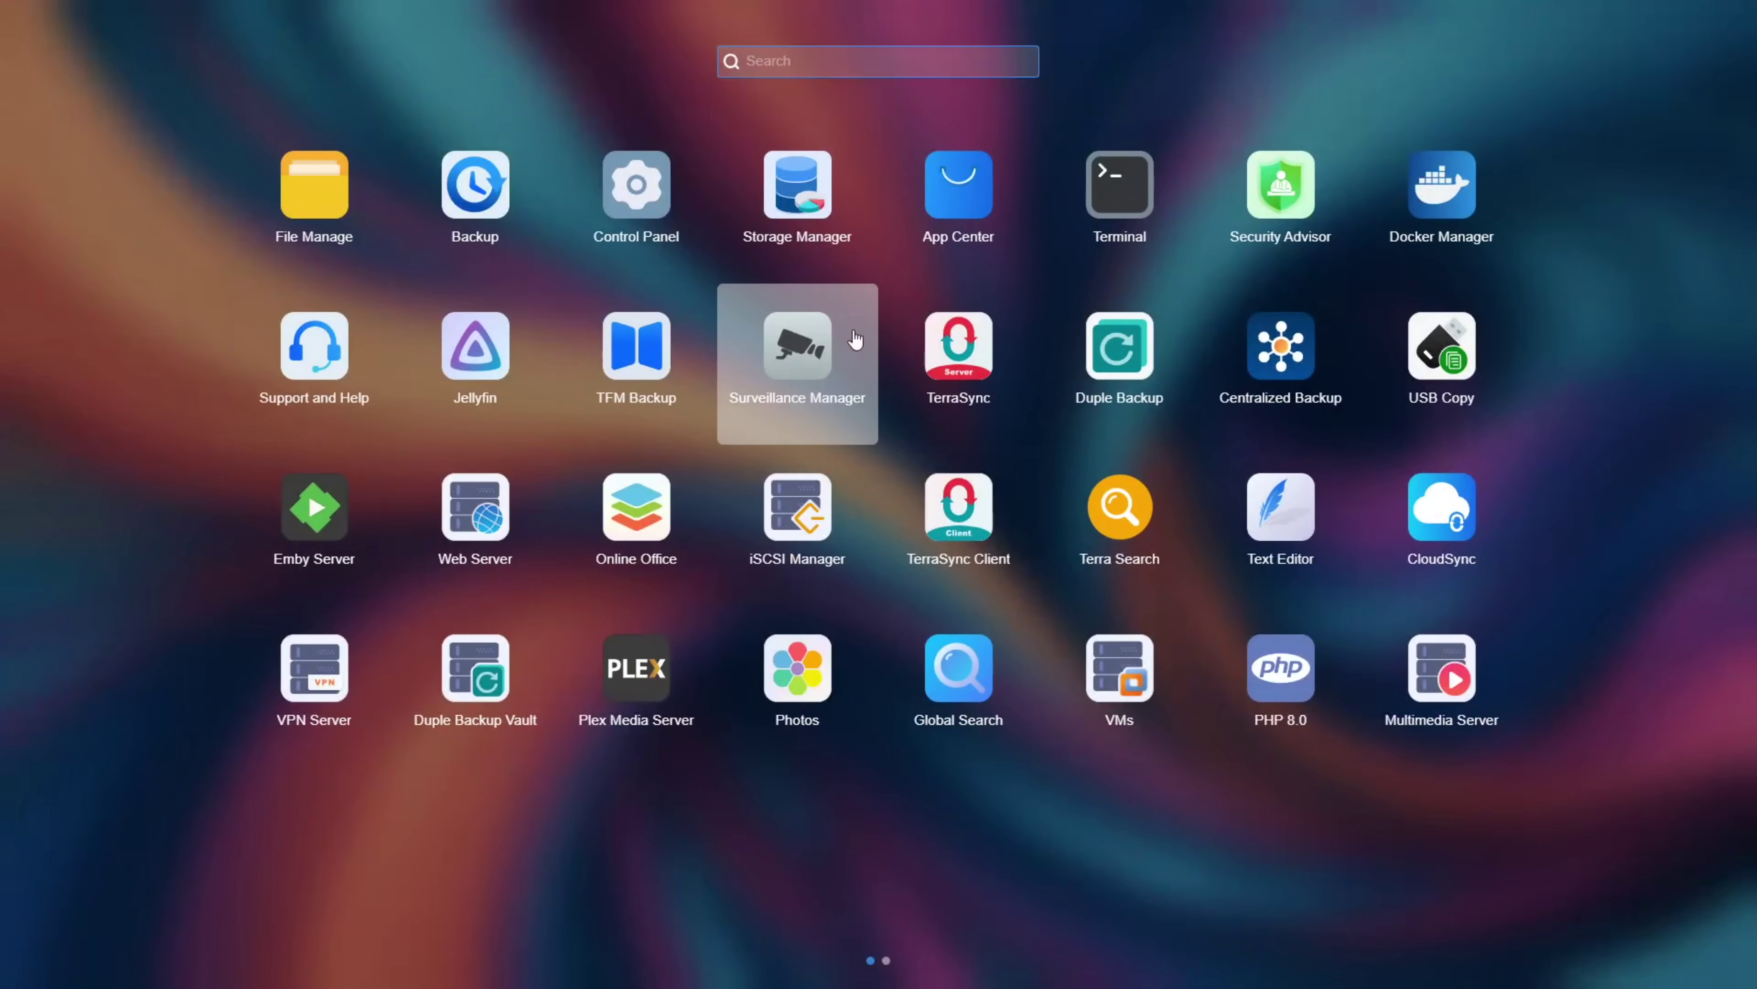
pyautogui.click(1431, 223)
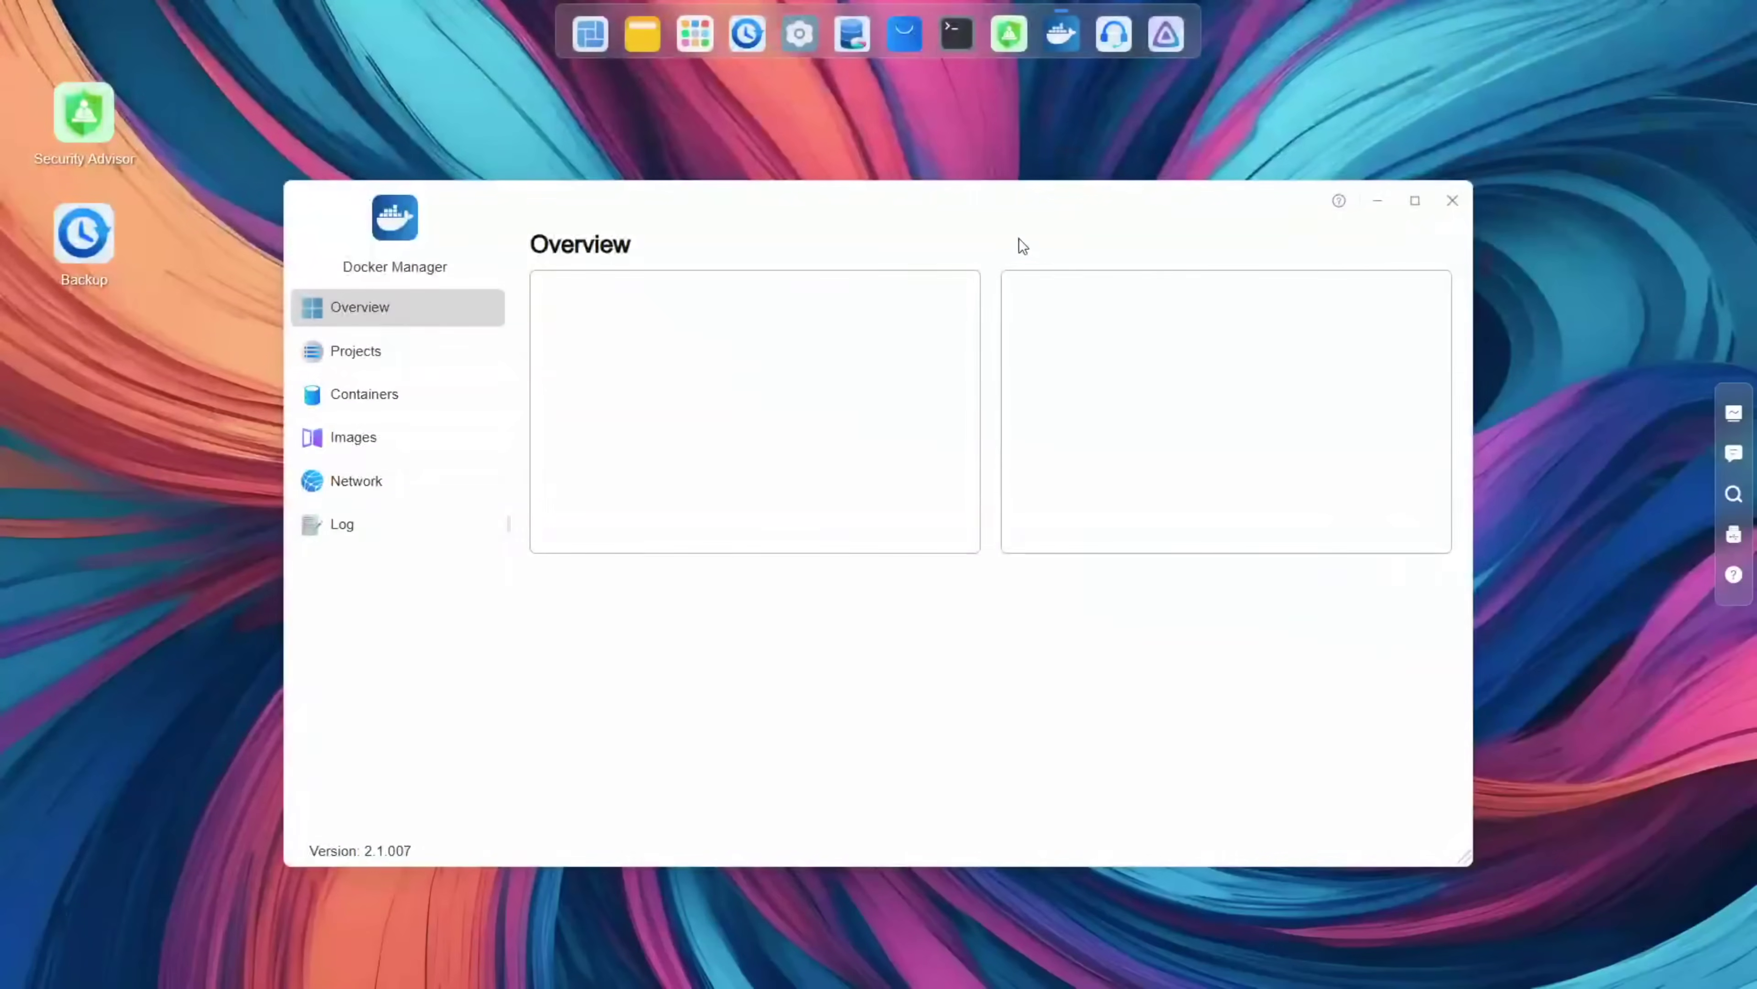
pyautogui.rightClick(1062, 34)
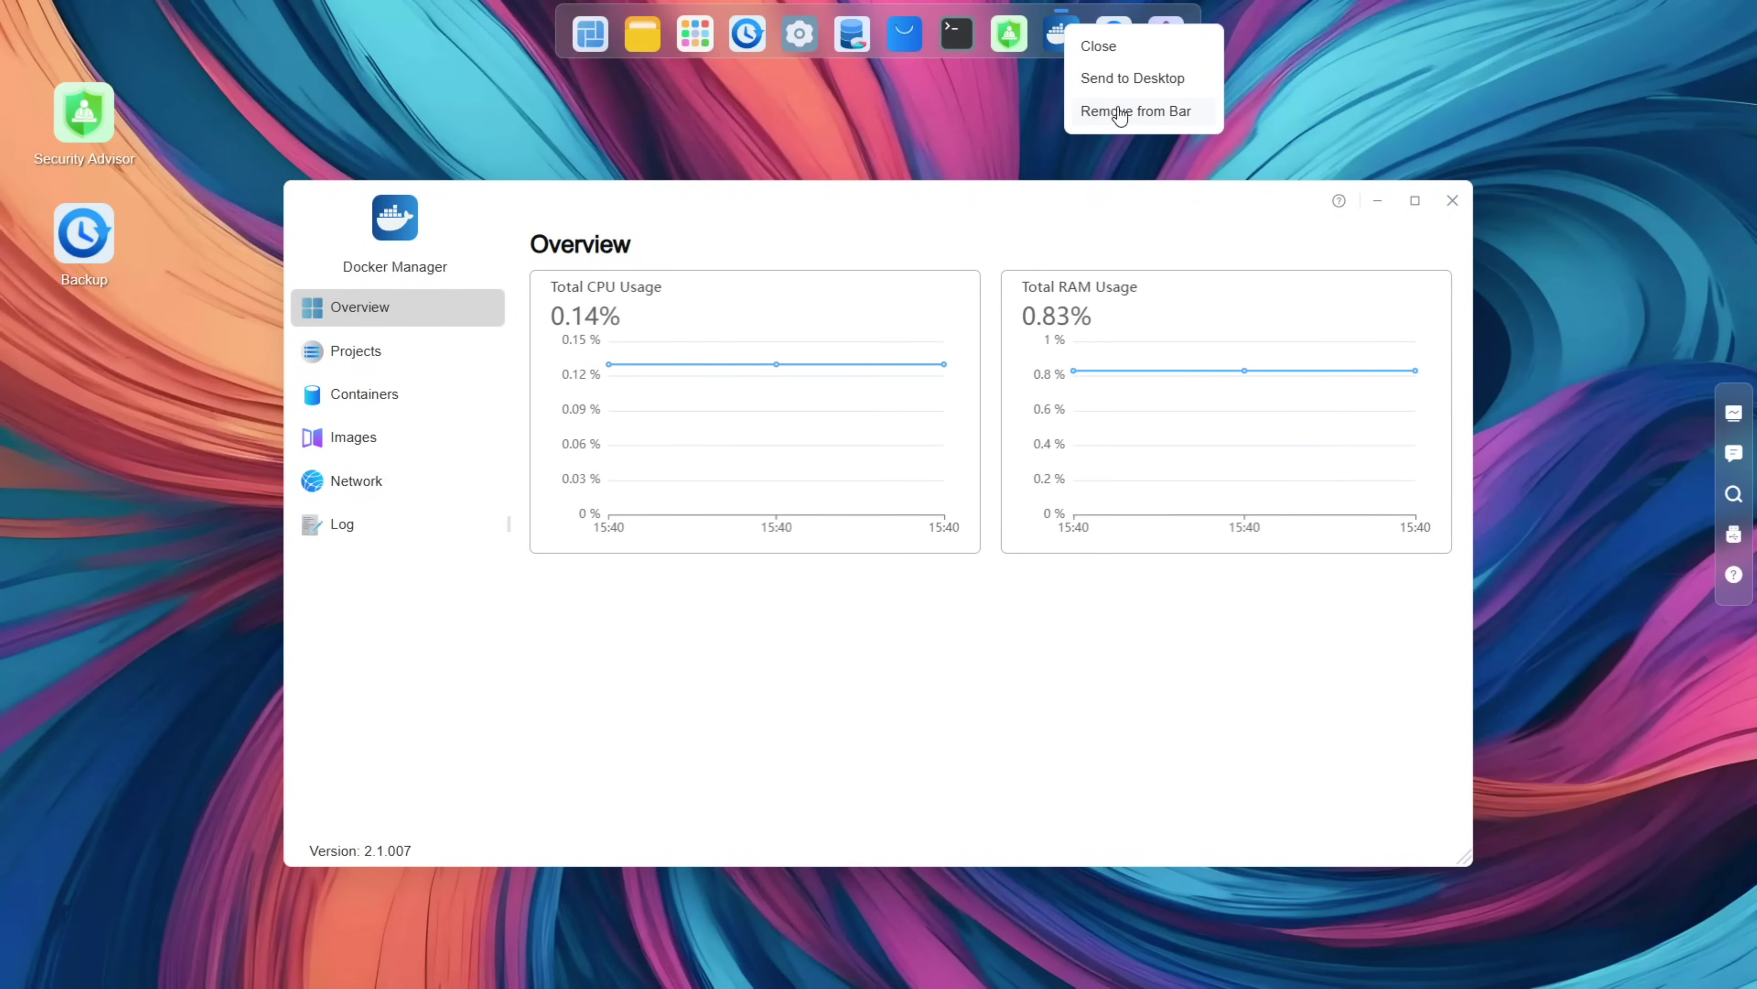
pyautogui.click(1392, 205)
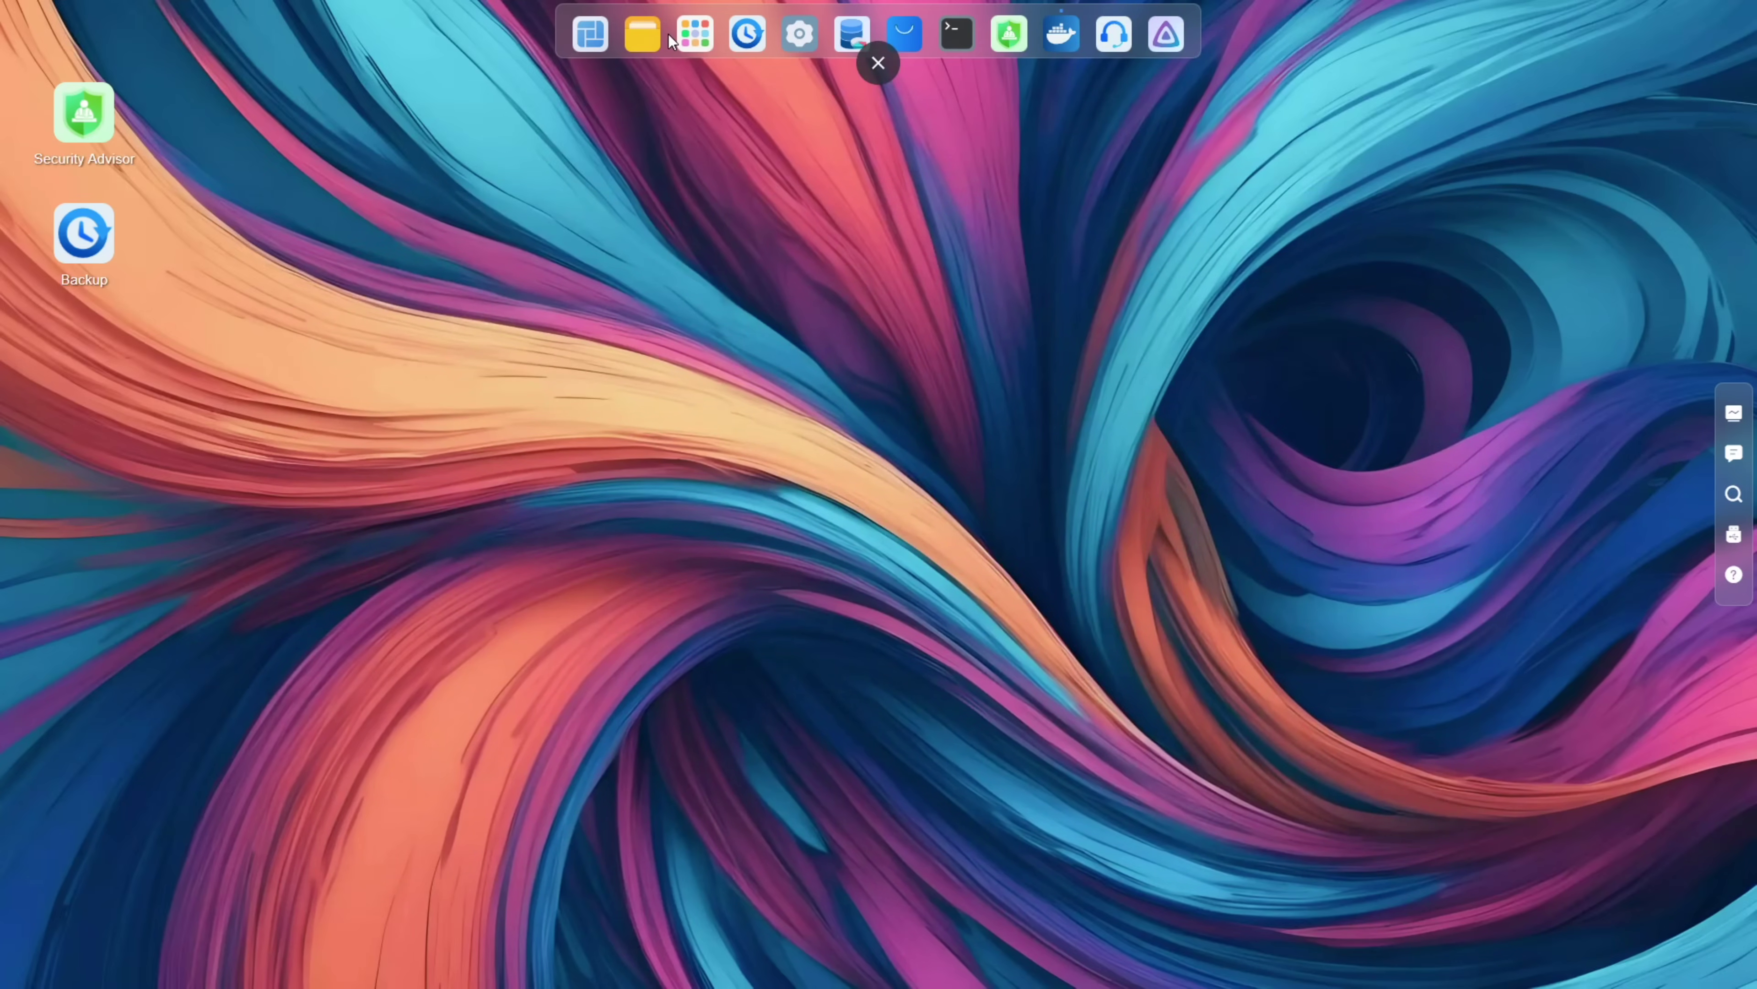
# Step: Launch iSCSI Manager from the app list and pin it to the dock
pyautogui.click(685, 35)
pyautogui.click(654, 490)
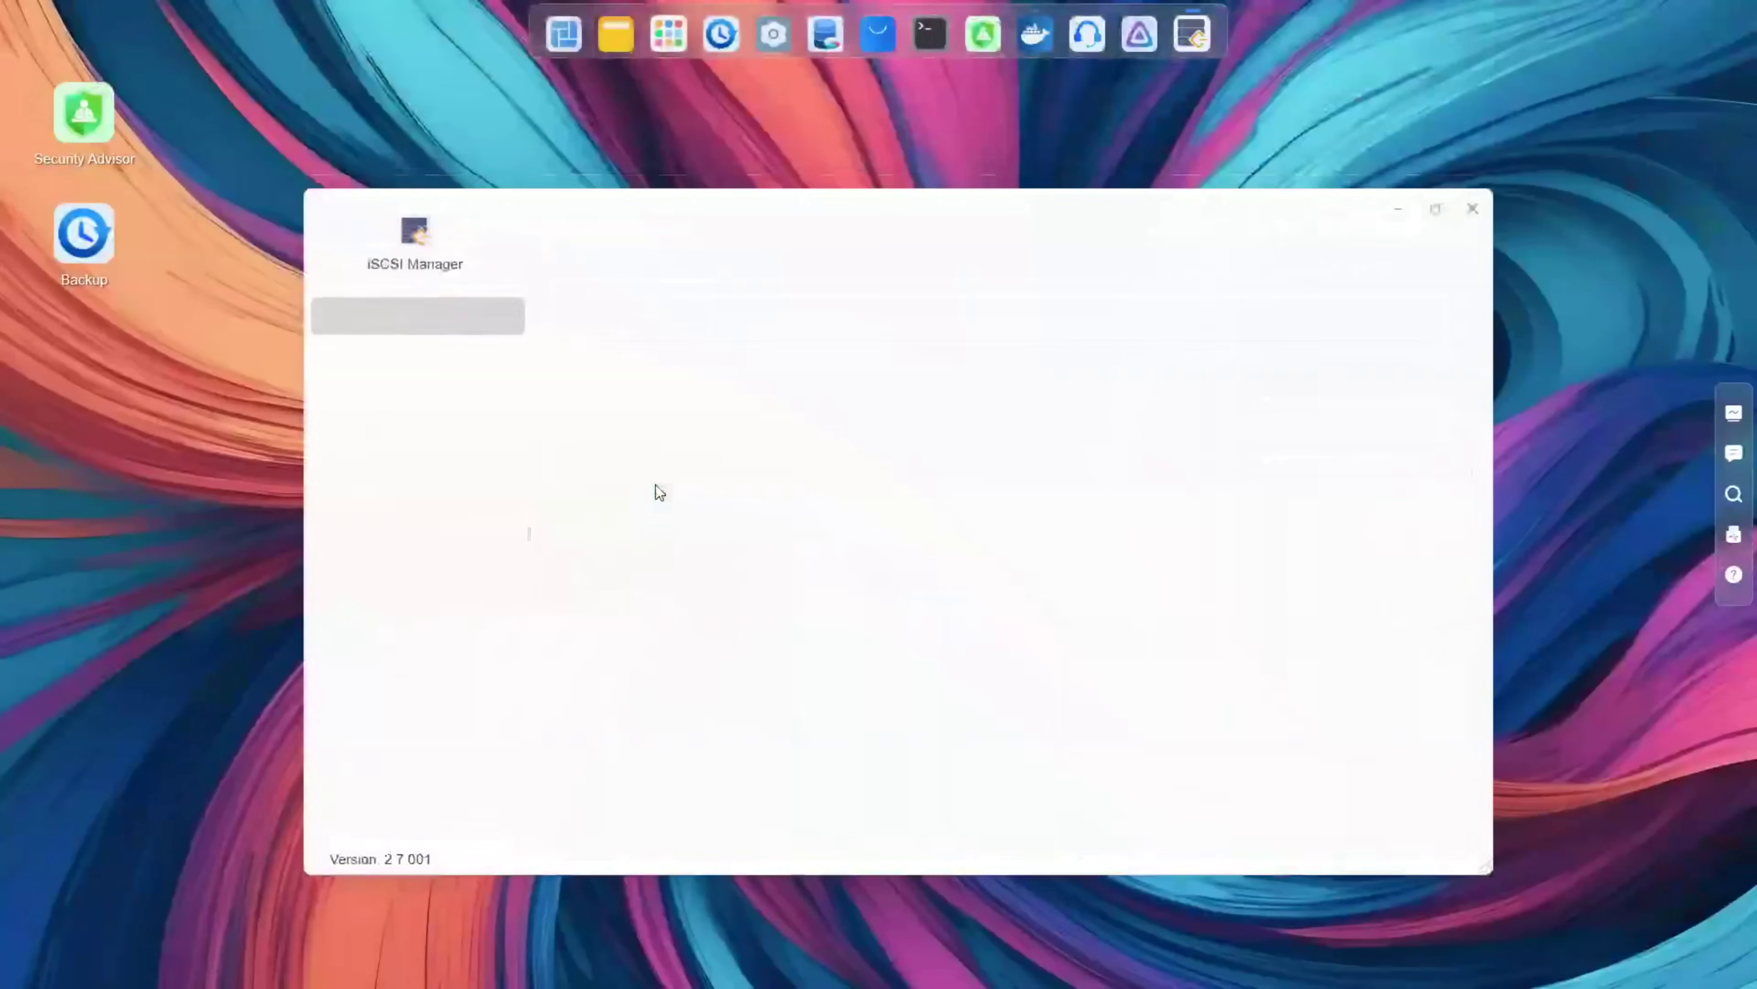
pyautogui.rightClick(1192, 38)
pyautogui.click(1227, 118)
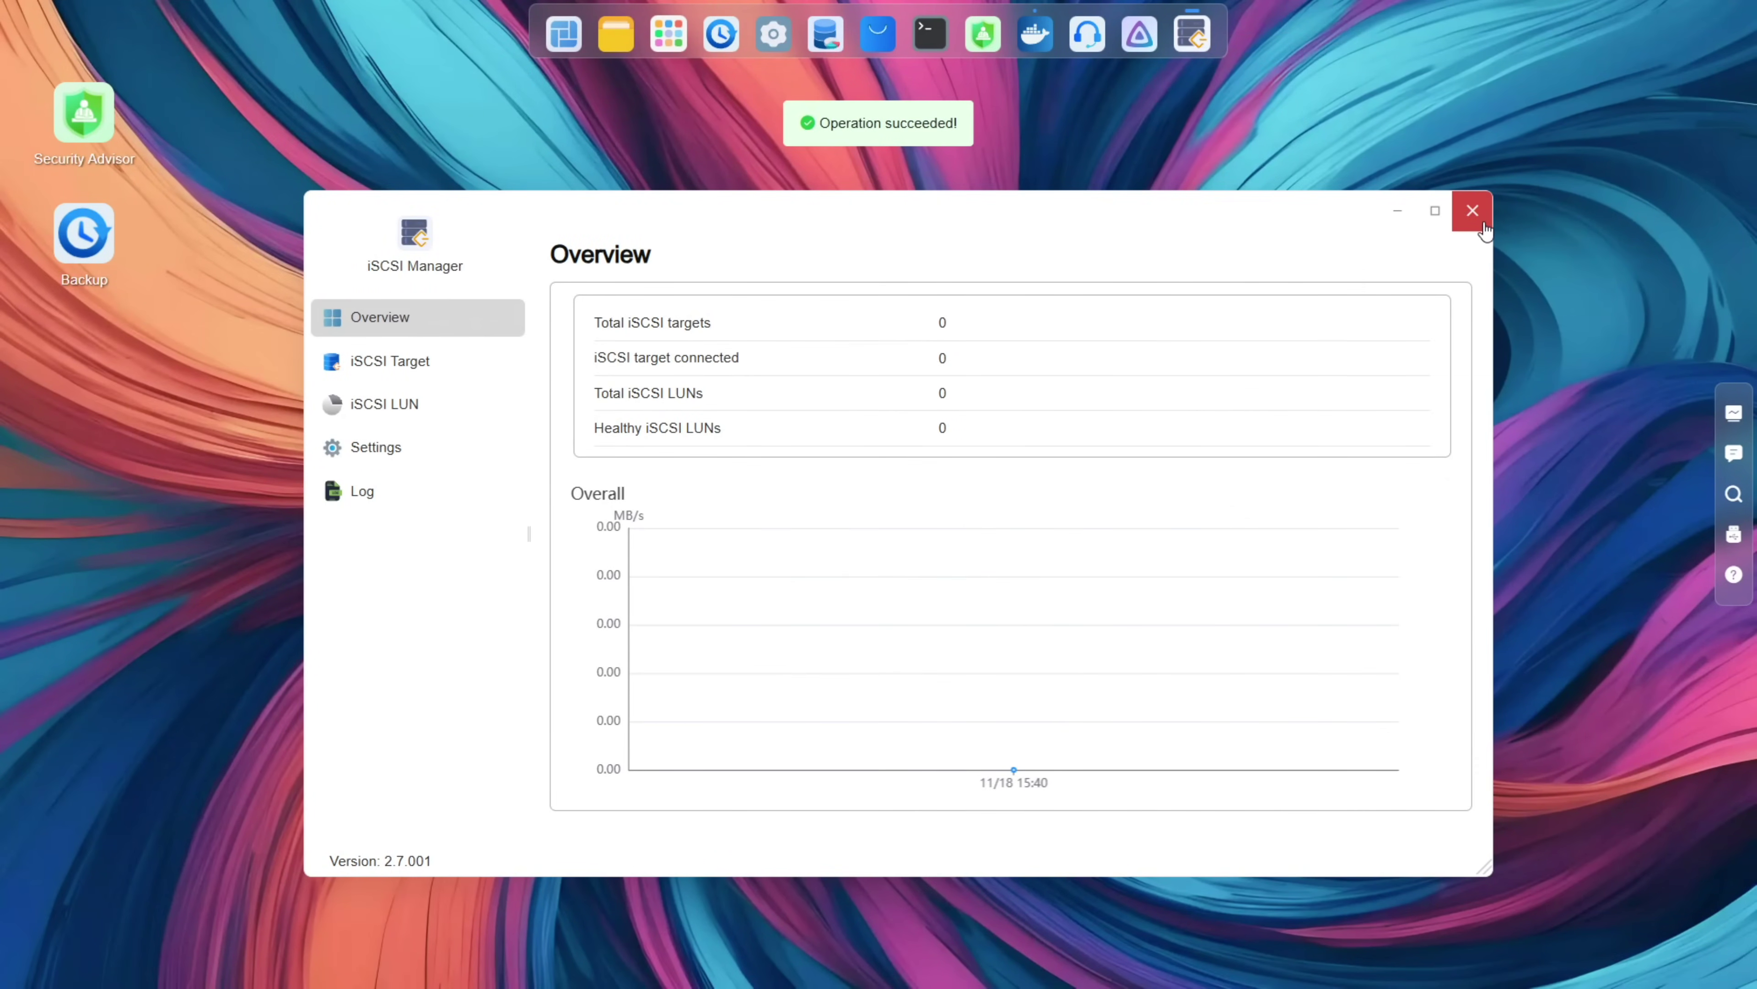
# Step: Close iSCSI Manager and glance at the desktop search and notifications panels
pyautogui.click(1472, 210)
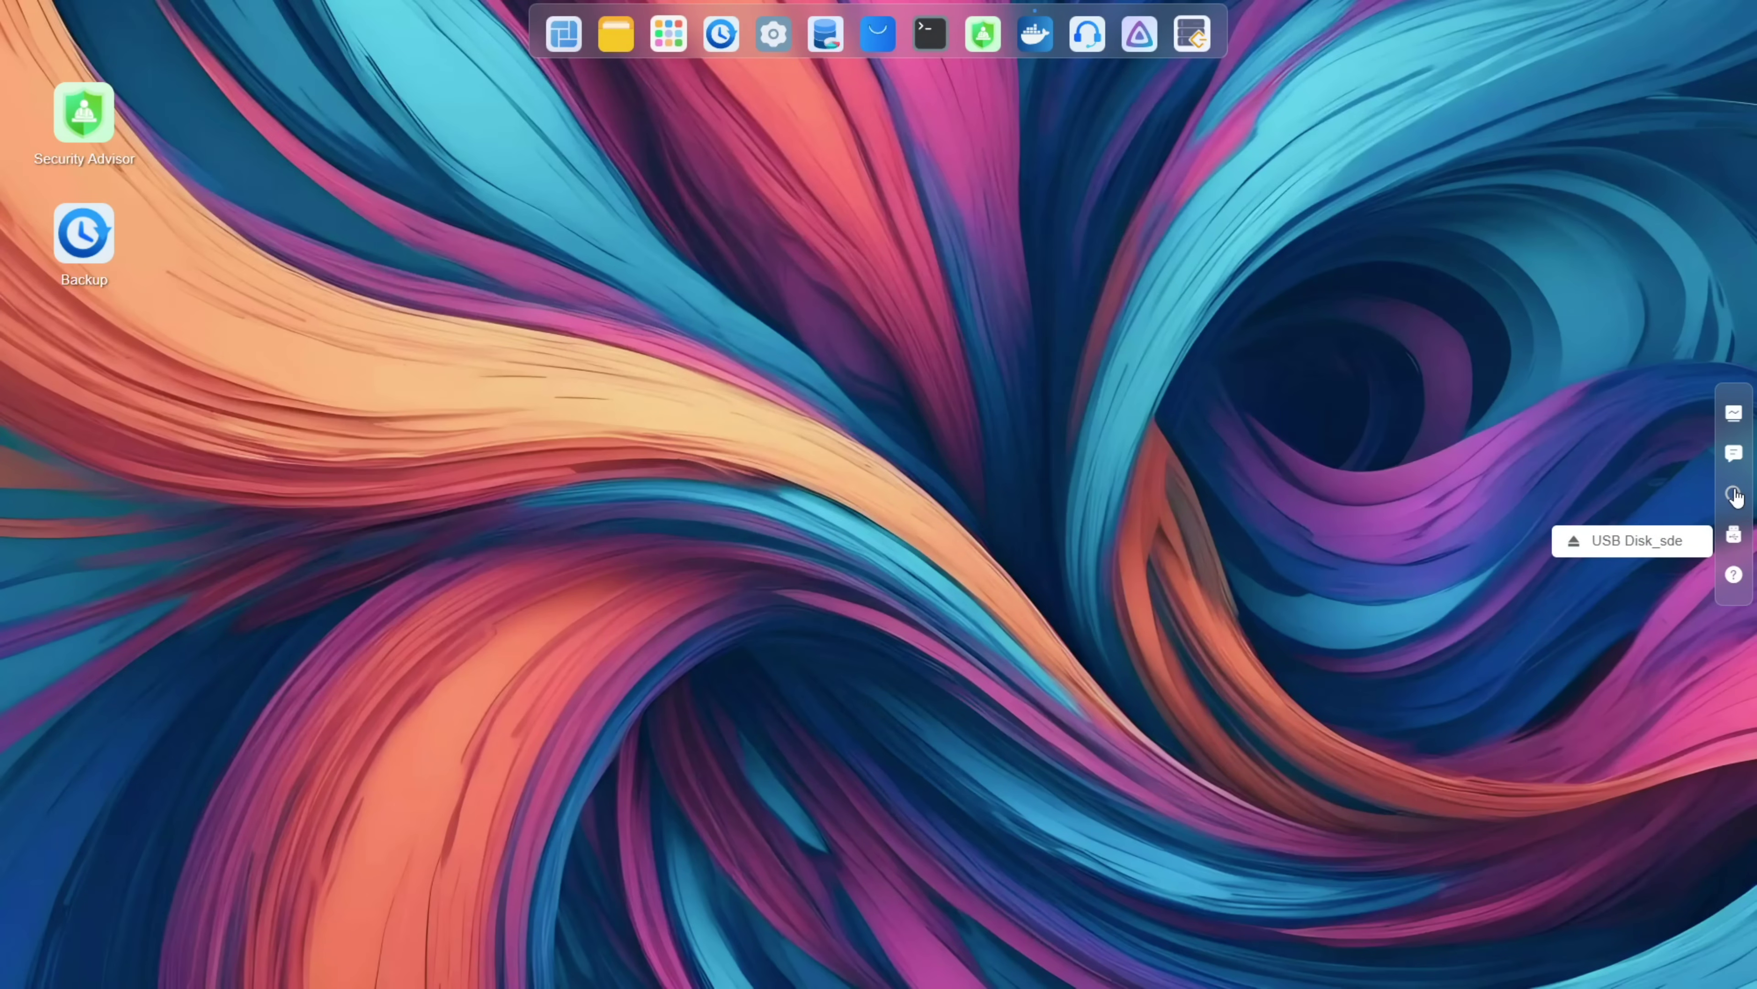
pyautogui.click(1735, 494)
pyautogui.click(1734, 496)
pyautogui.click(1734, 455)
pyautogui.click(1736, 456)
# Step: Scroll through the widget panel, check its widget show/hide list, then close it
pyautogui.click(1734, 413)
pyautogui.scroll(-6, 1477, 509)
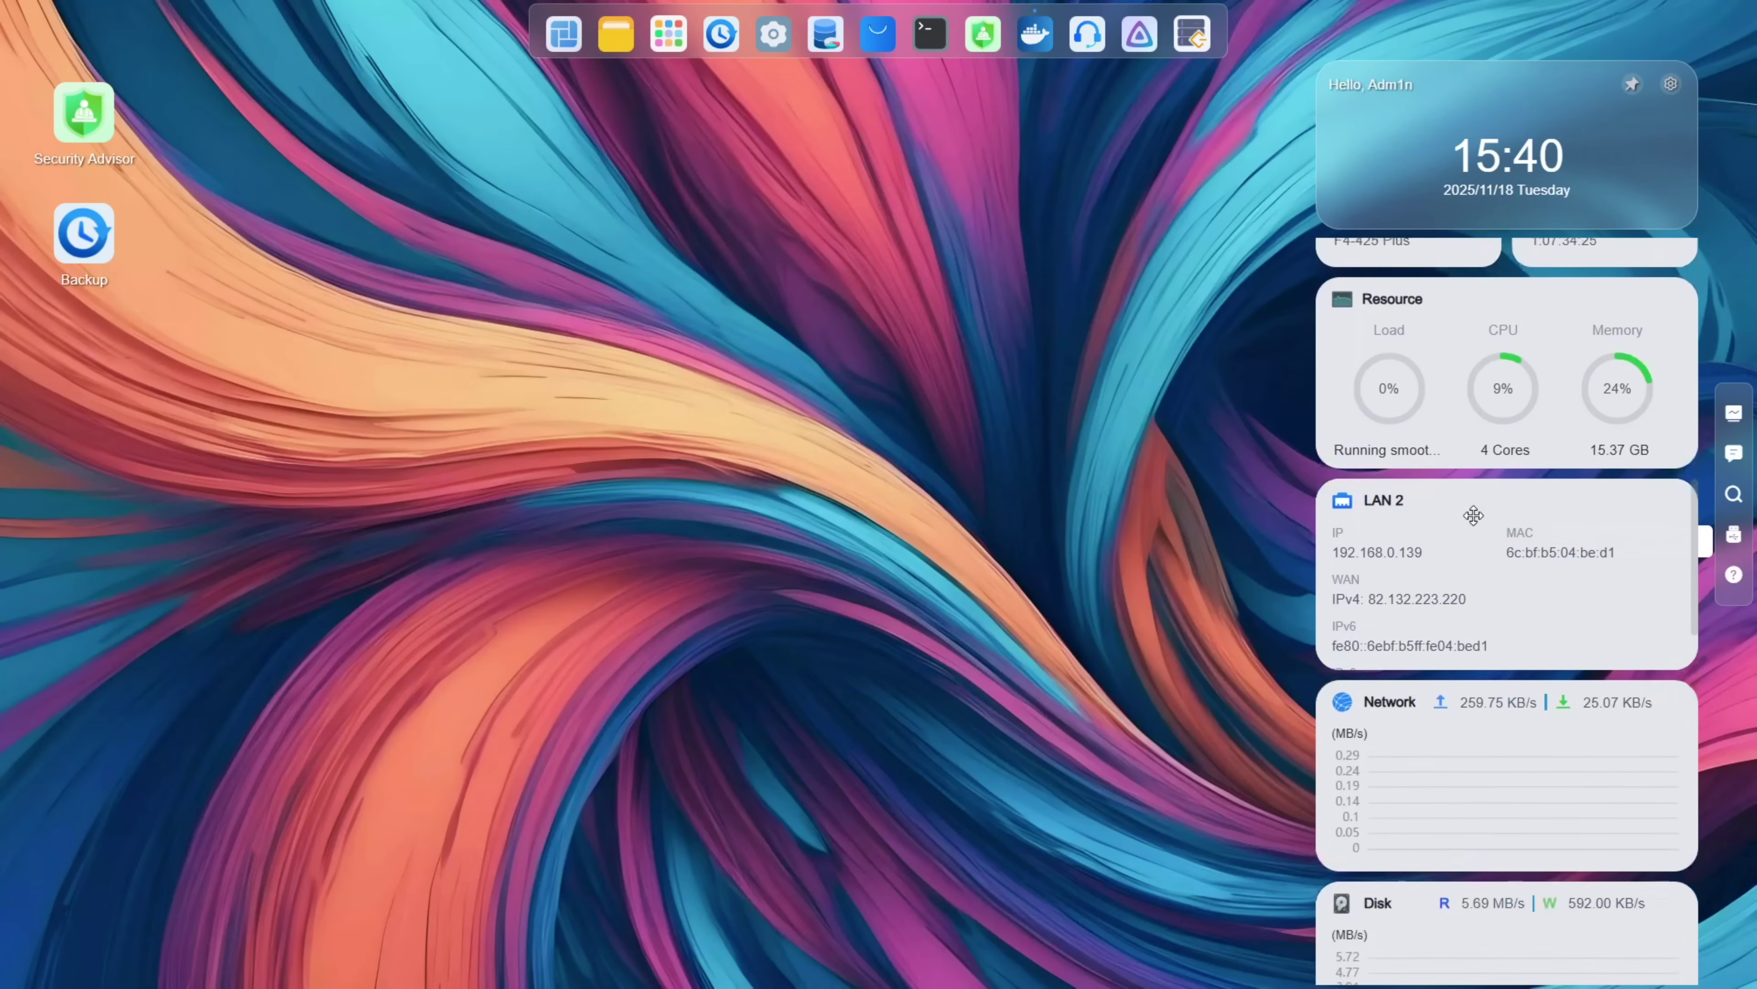
pyautogui.scroll(6, 1474, 514)
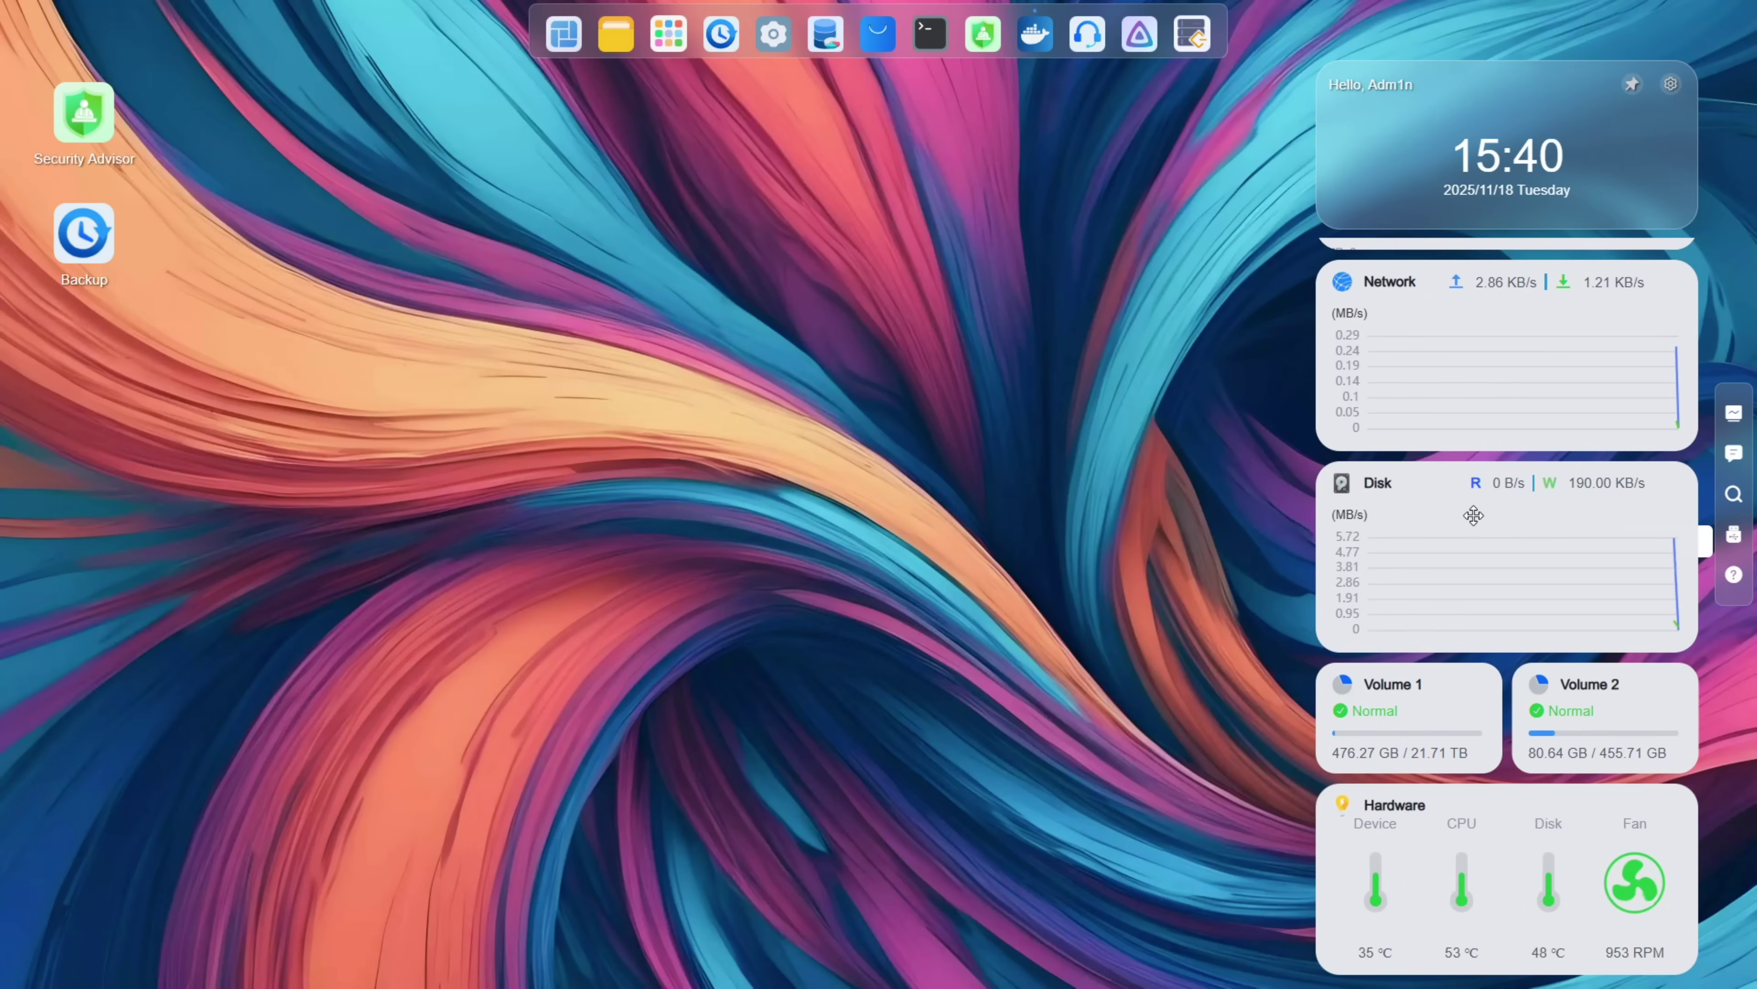
pyautogui.click(1670, 84)
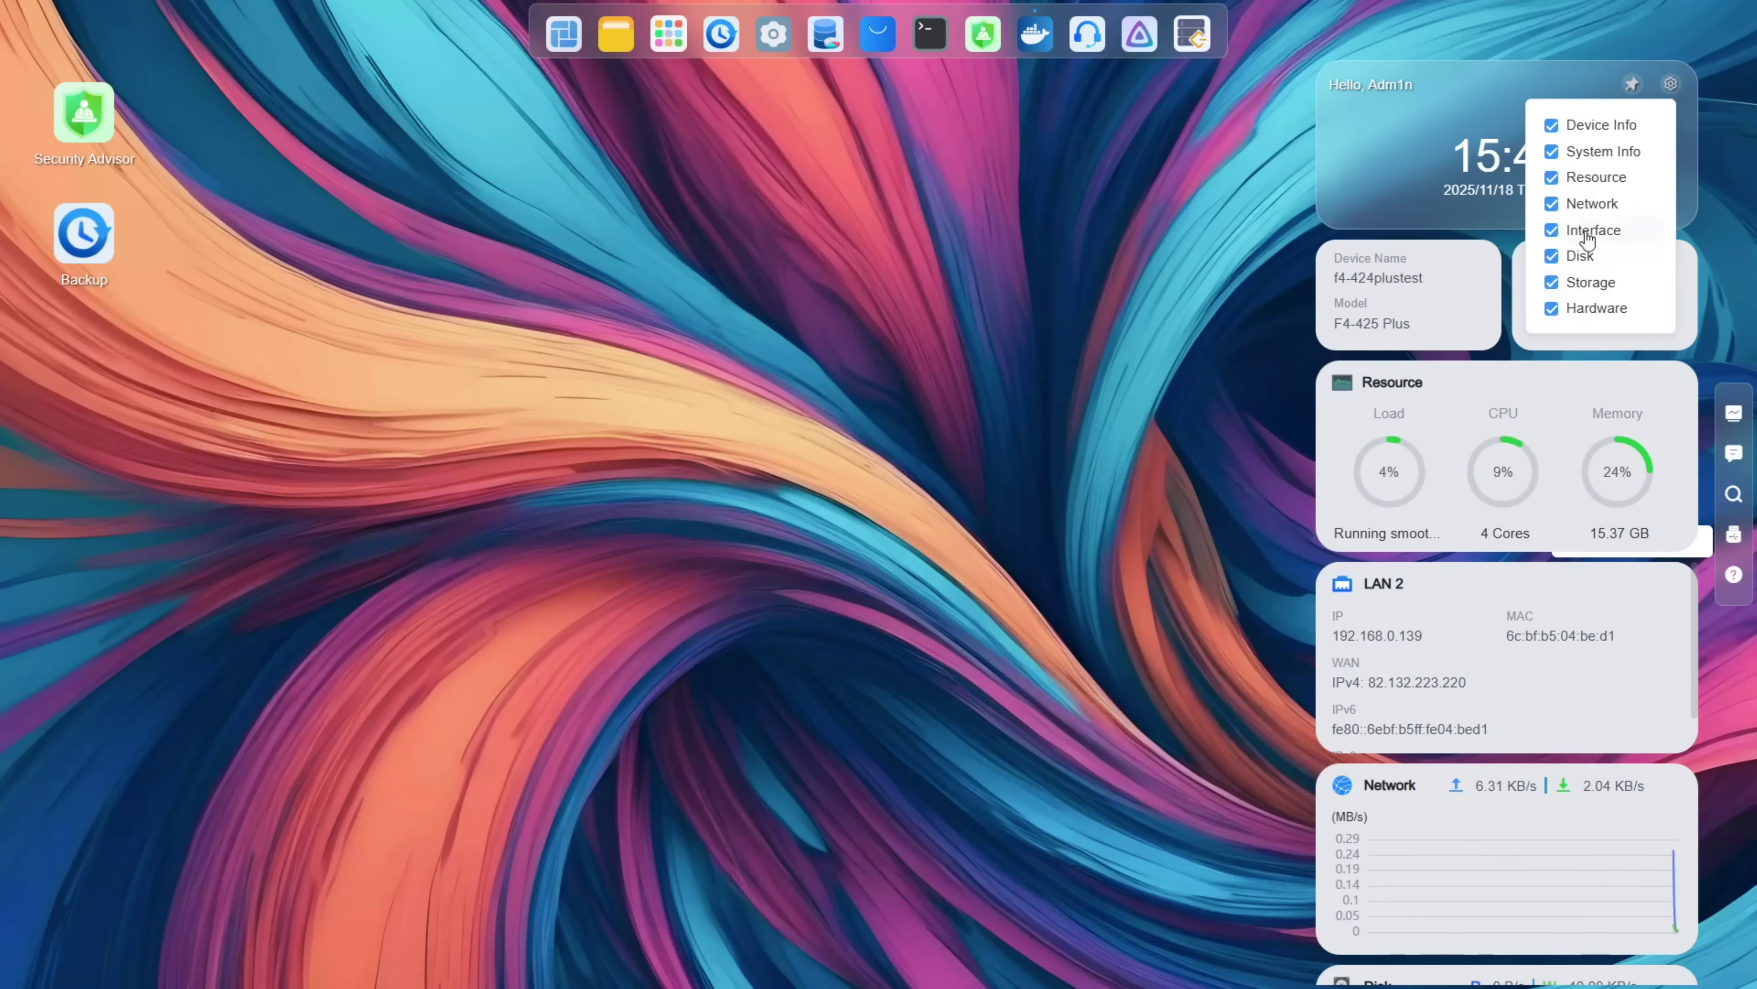
pyautogui.click(1167, 290)
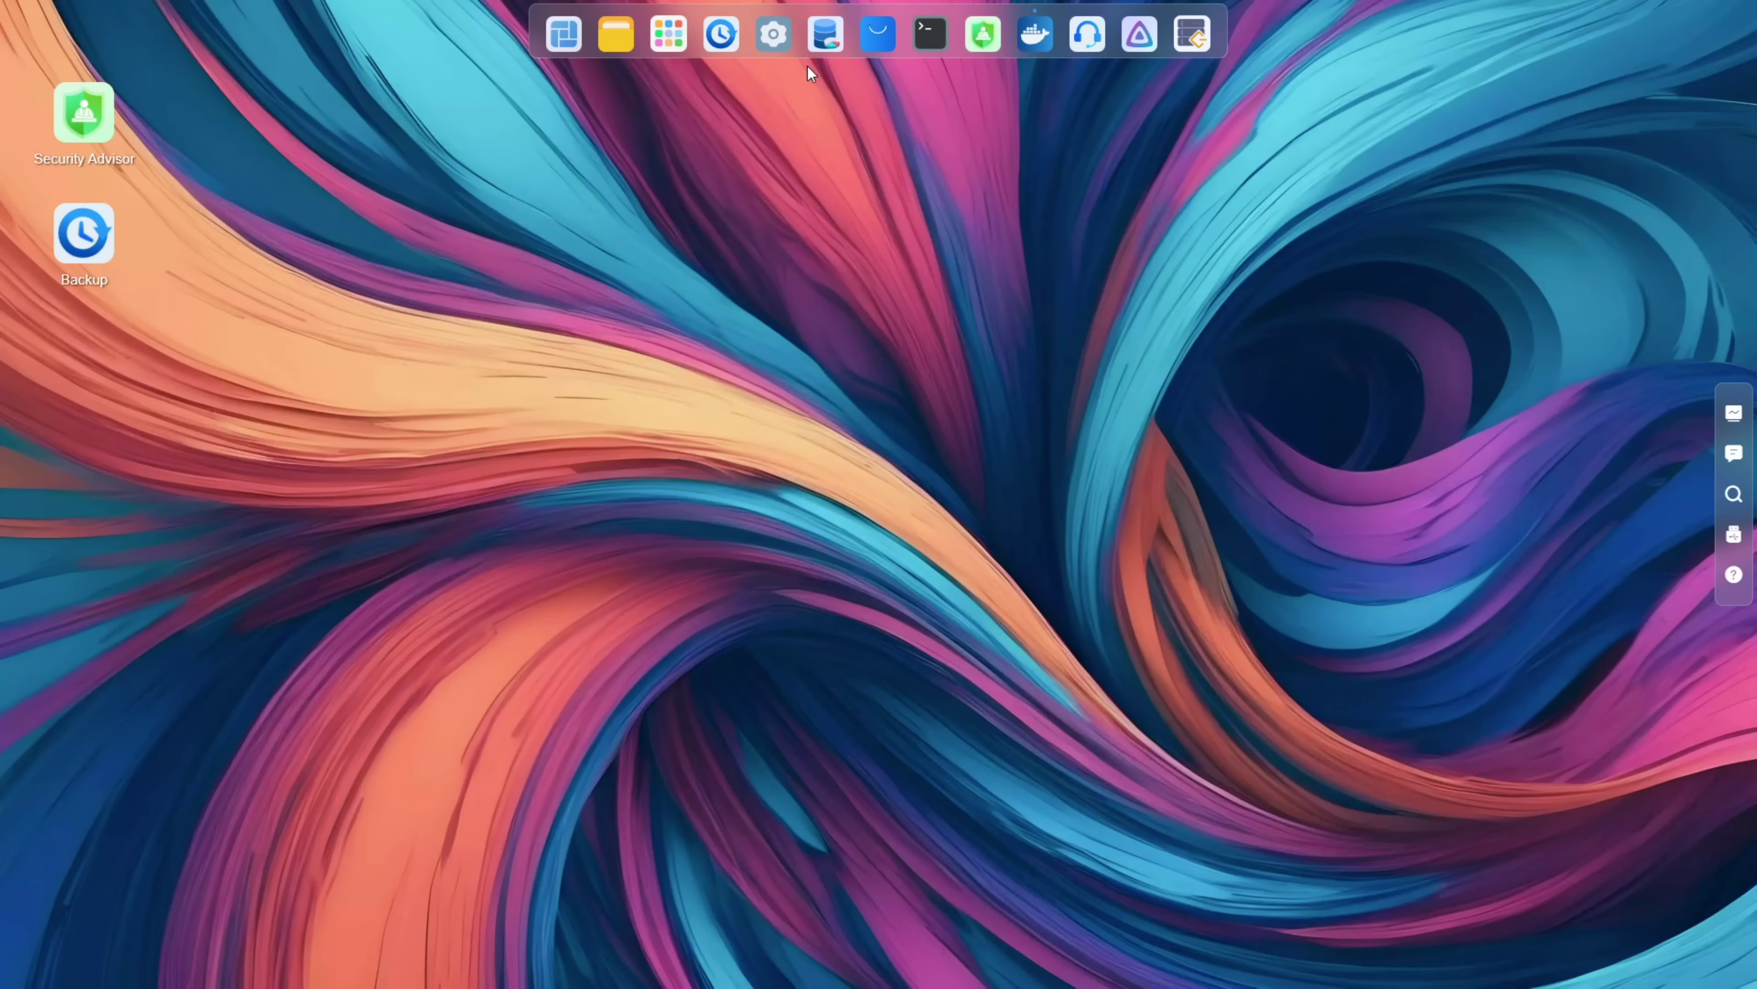
# Step: Launch Backup, dismiss the topology diagram, and view rsync, File System Snapshot and Time Machine pages
pyautogui.click(721, 33)
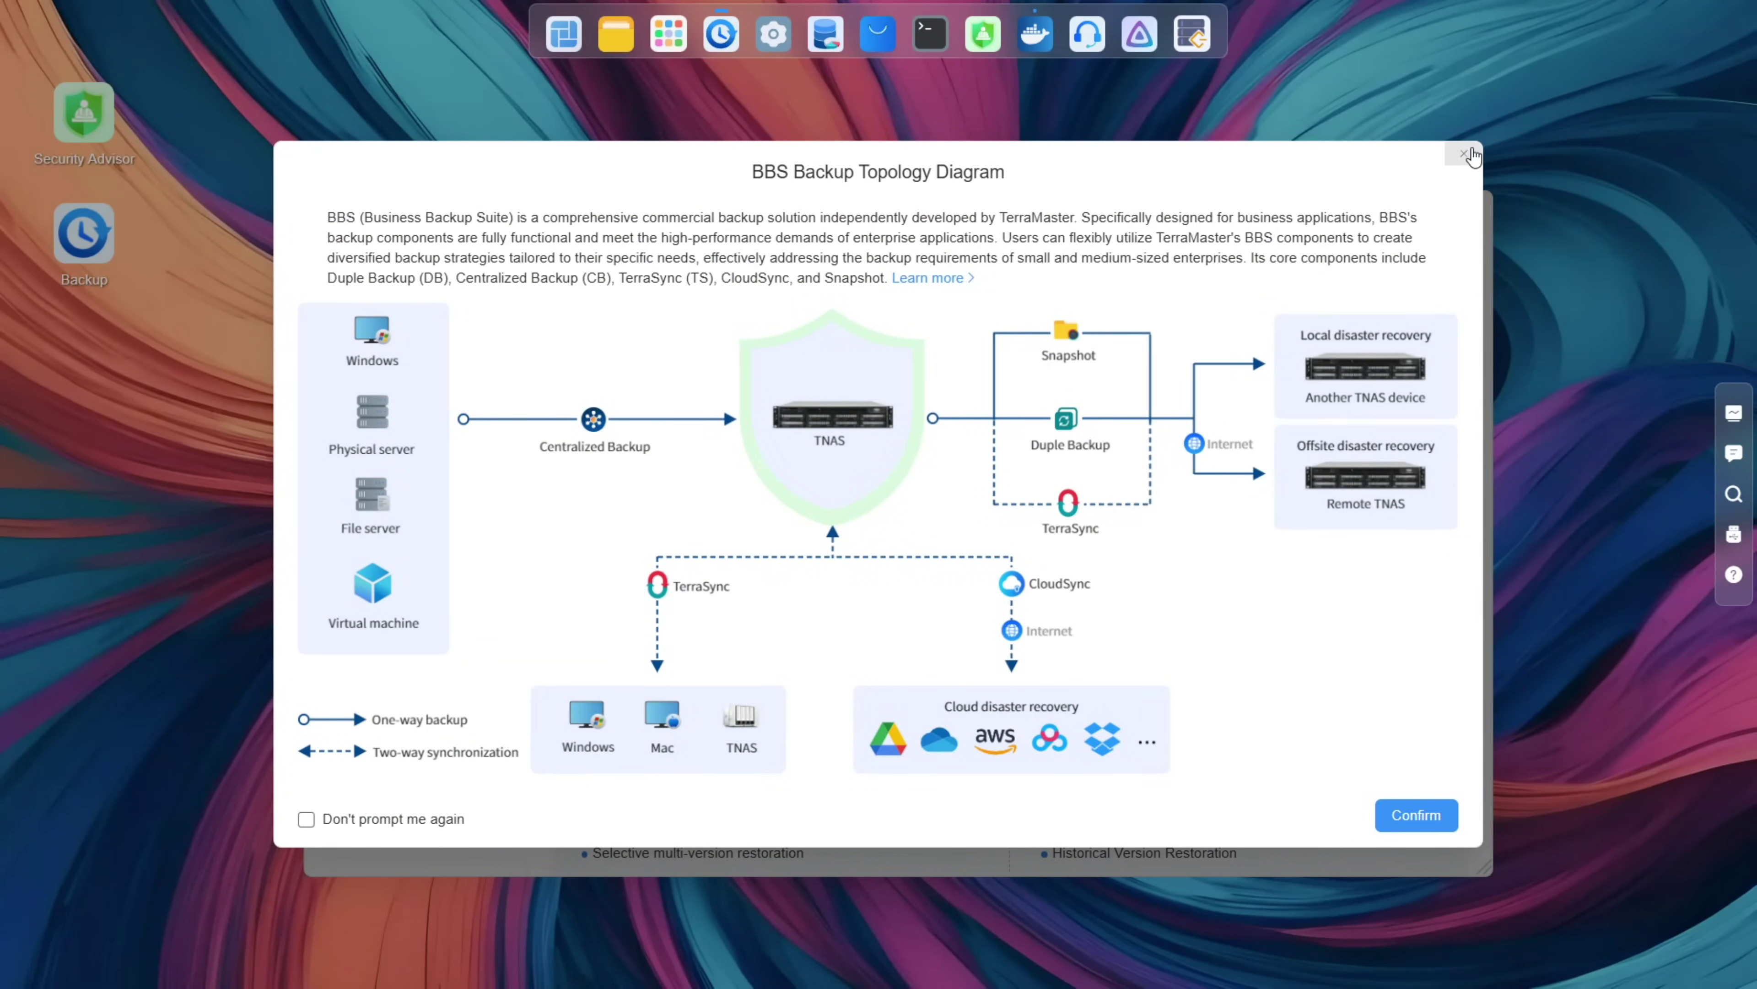
pyautogui.click(1465, 158)
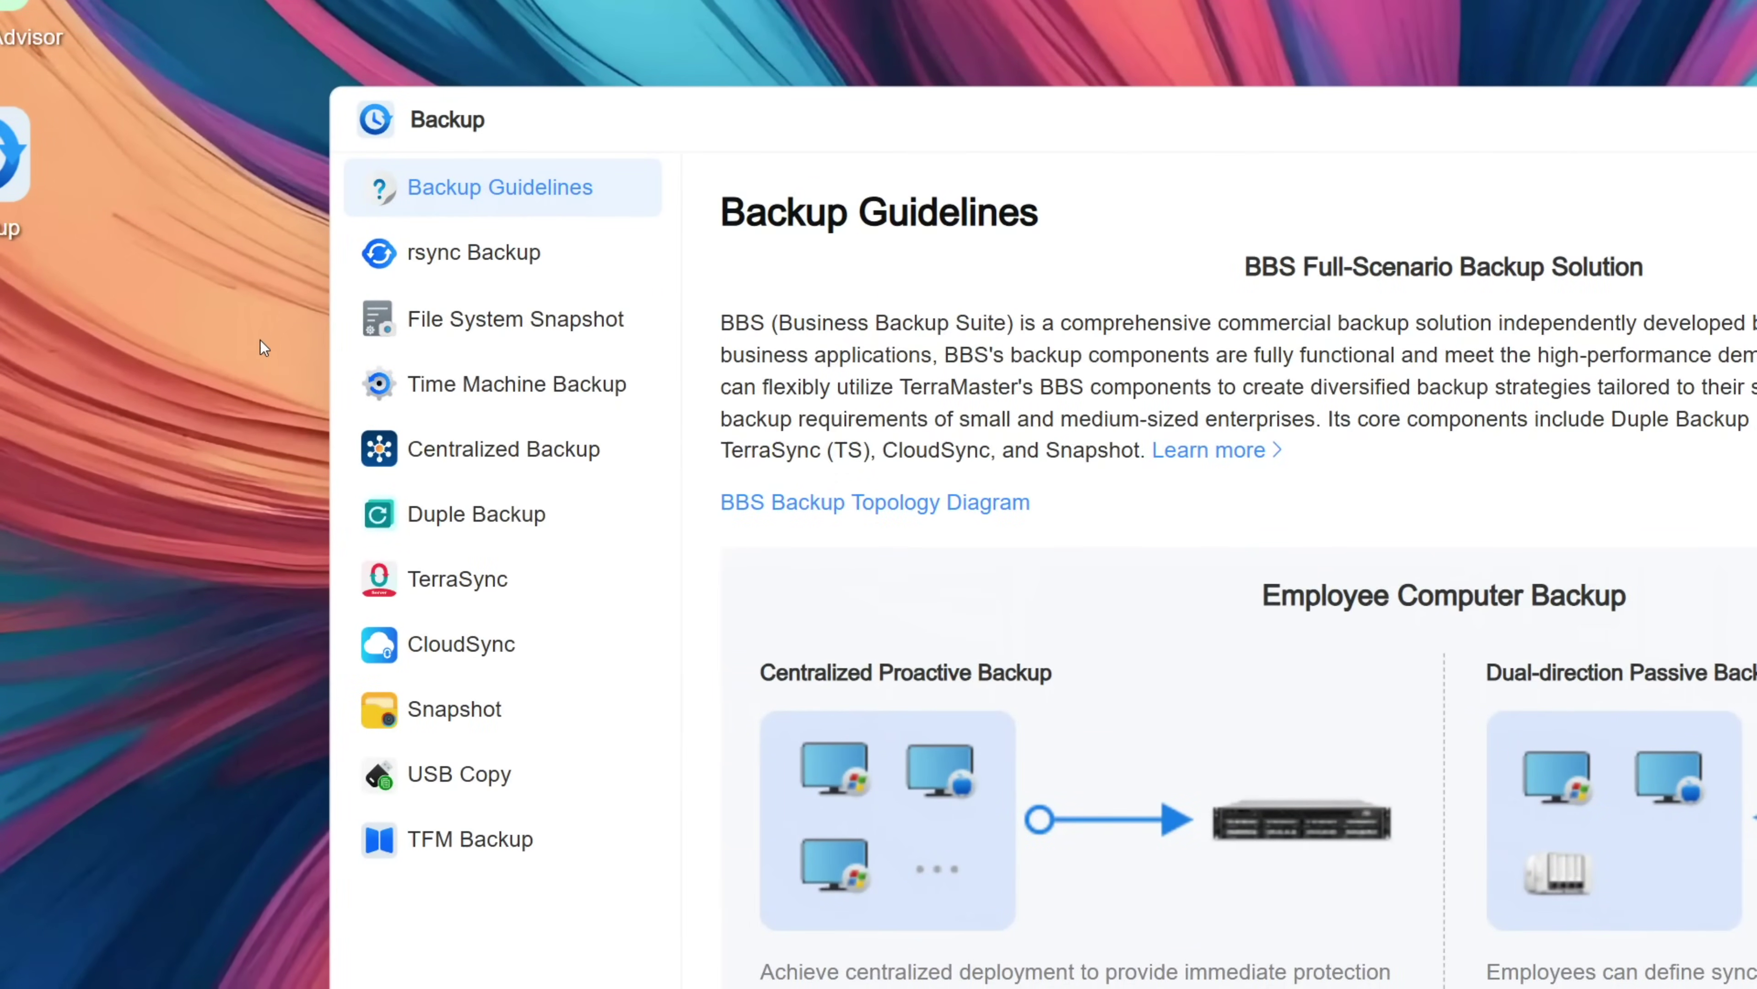
pyautogui.click(446, 270)
pyautogui.click(451, 325)
pyautogui.click(462, 385)
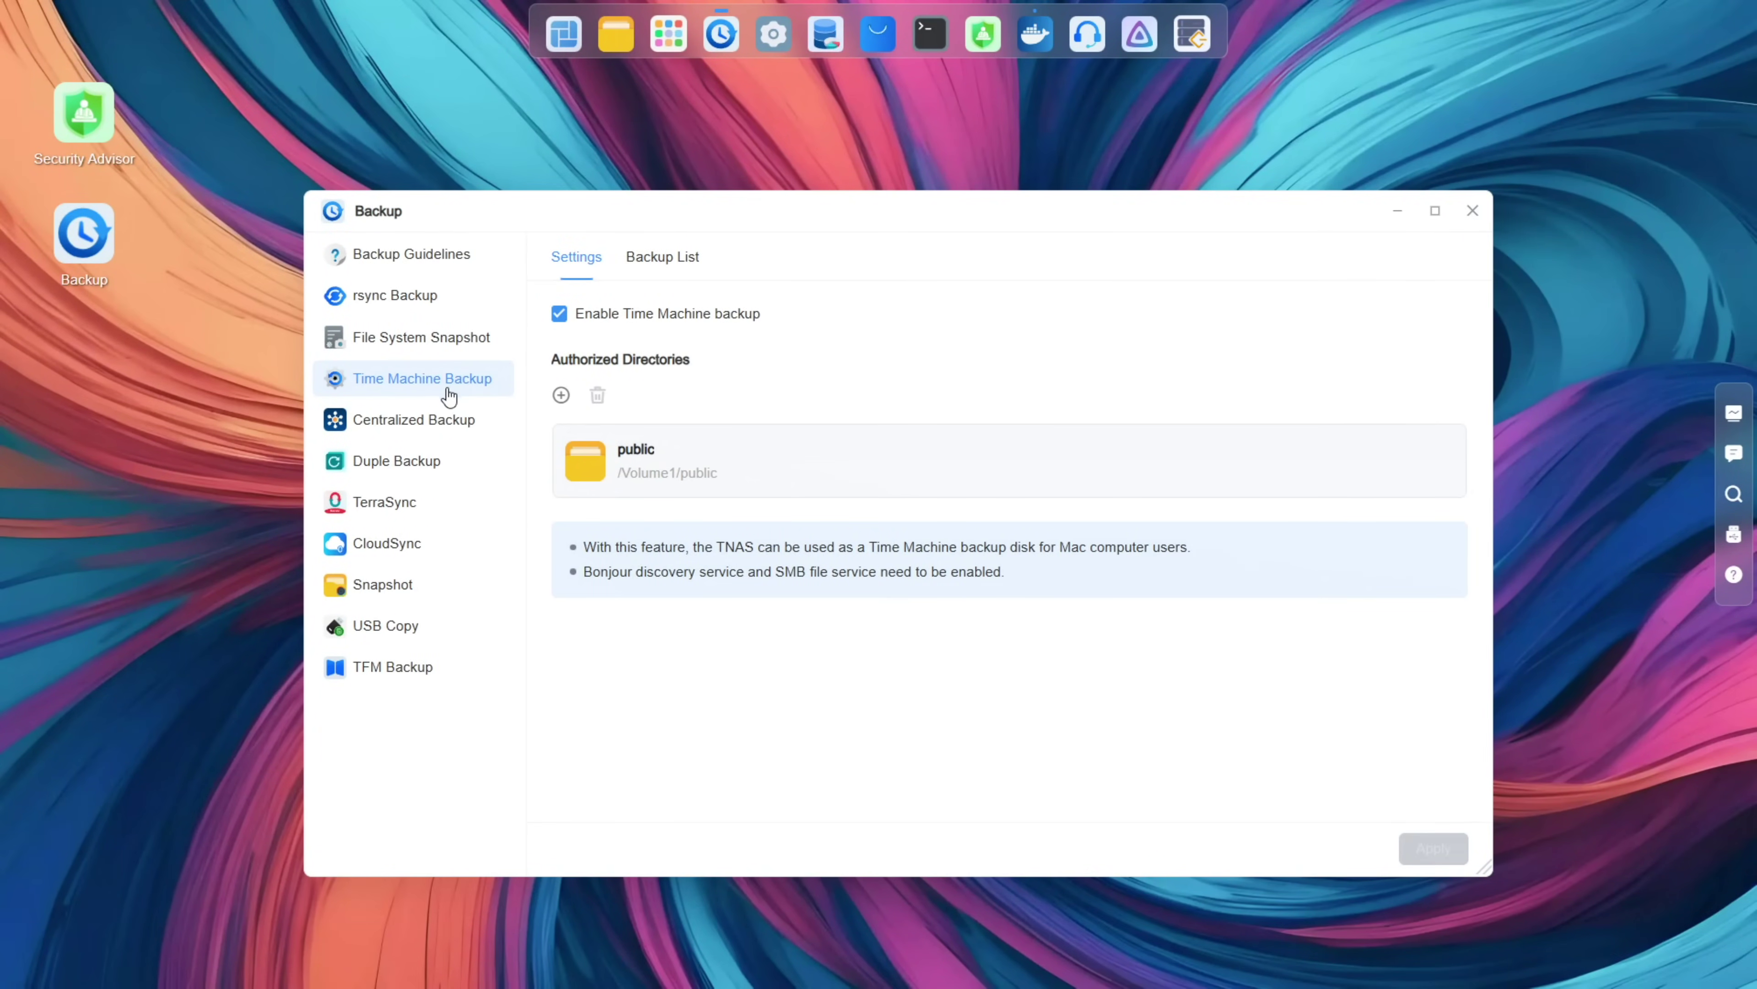
# Step: View the Centralized, Duple, TerraSync, CloudSync, Snapshot, USB Copy and TFM Backup pages
pyautogui.click(428, 420)
pyautogui.click(374, 464)
pyautogui.click(376, 503)
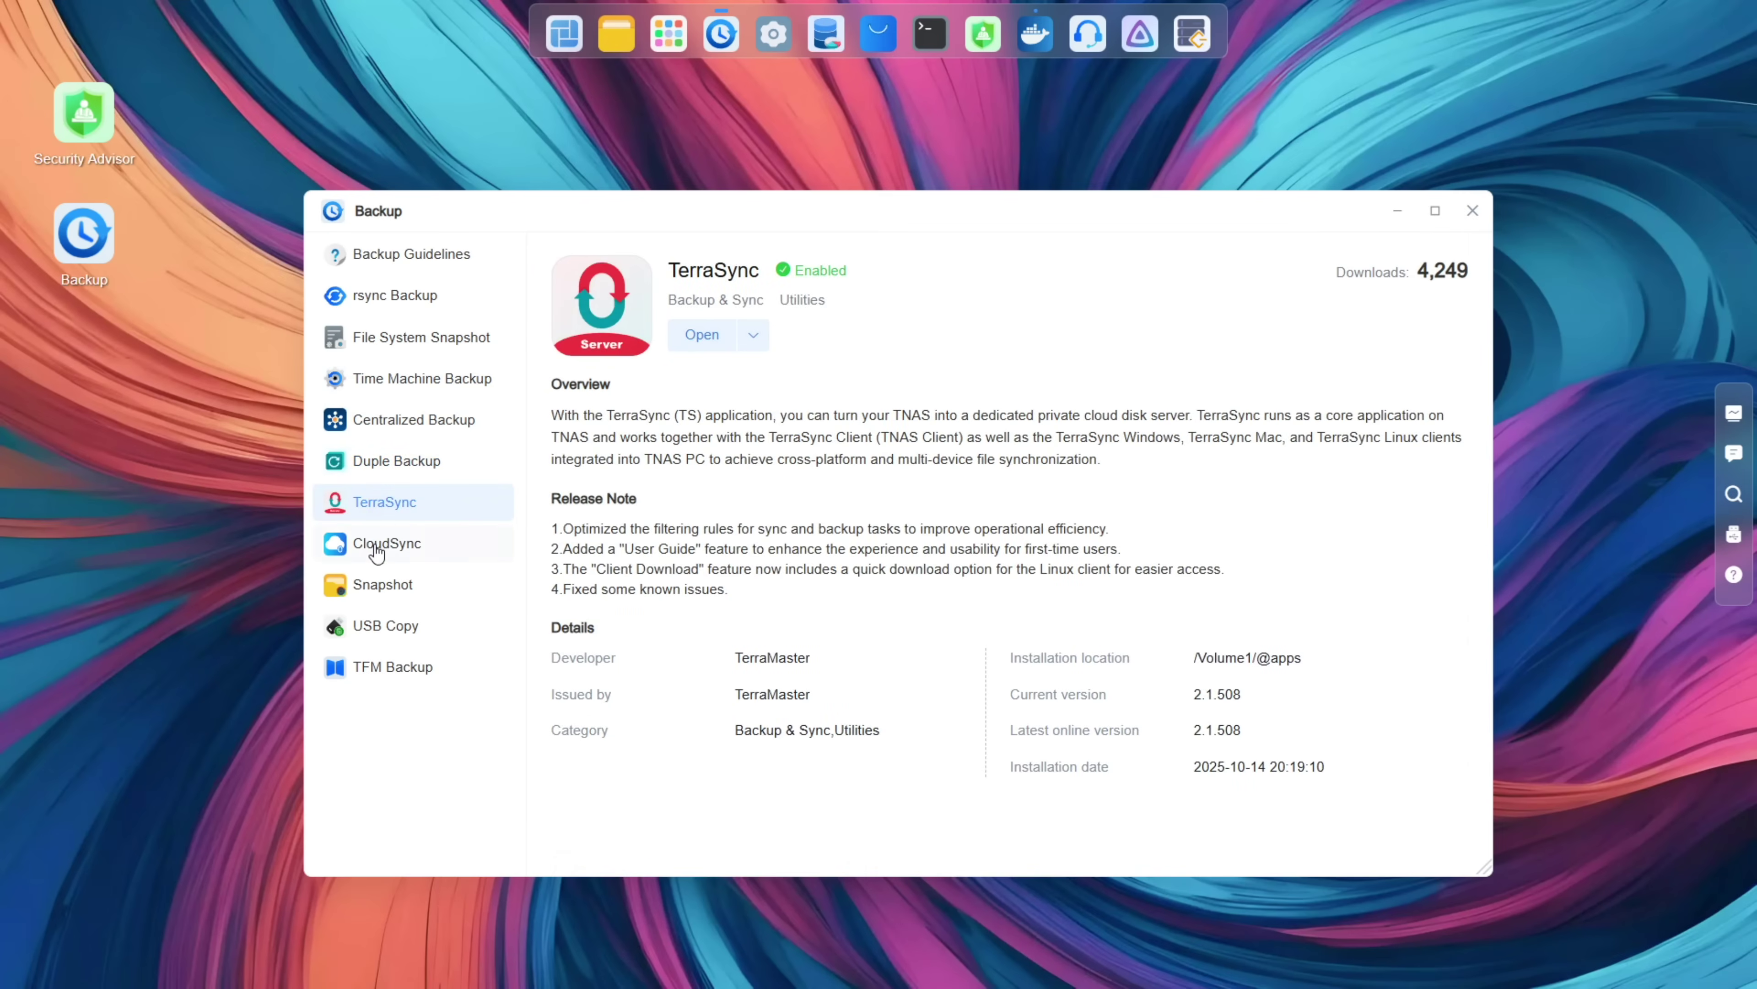
pyautogui.click(377, 554)
pyautogui.click(378, 587)
pyautogui.click(378, 640)
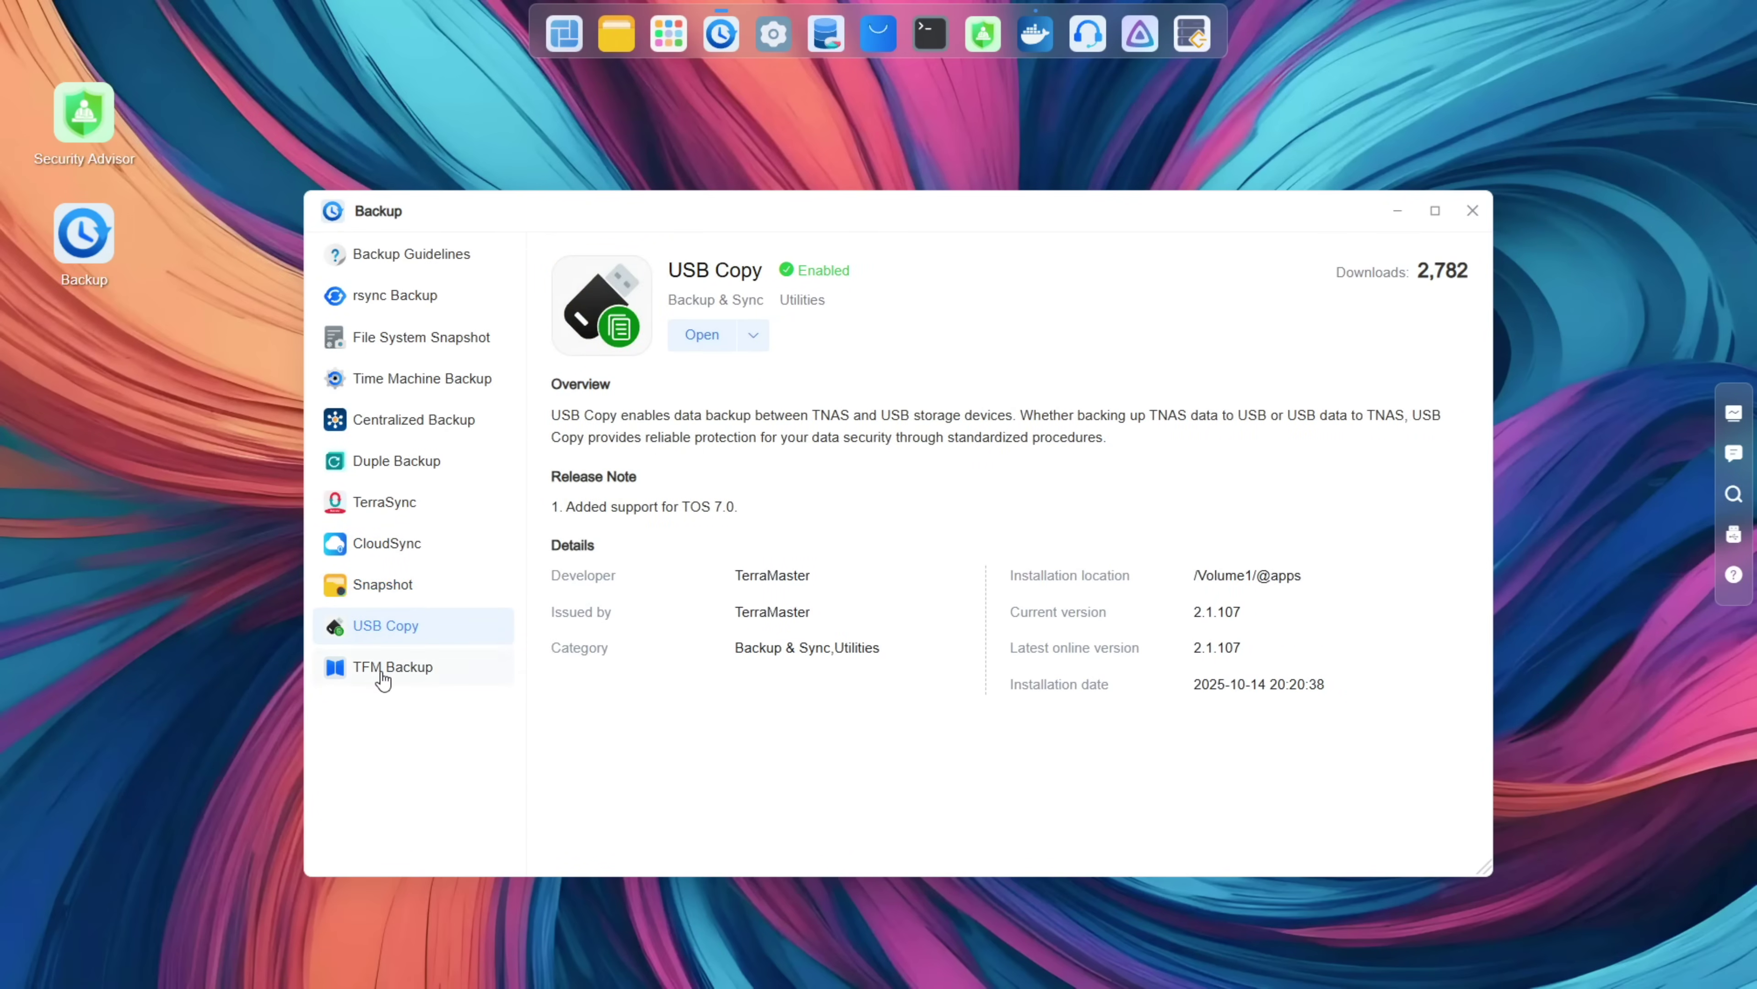
pyautogui.click(382, 676)
# Step: Close Backup, then page through the full-screen app launcher and close it
pyautogui.click(1472, 210)
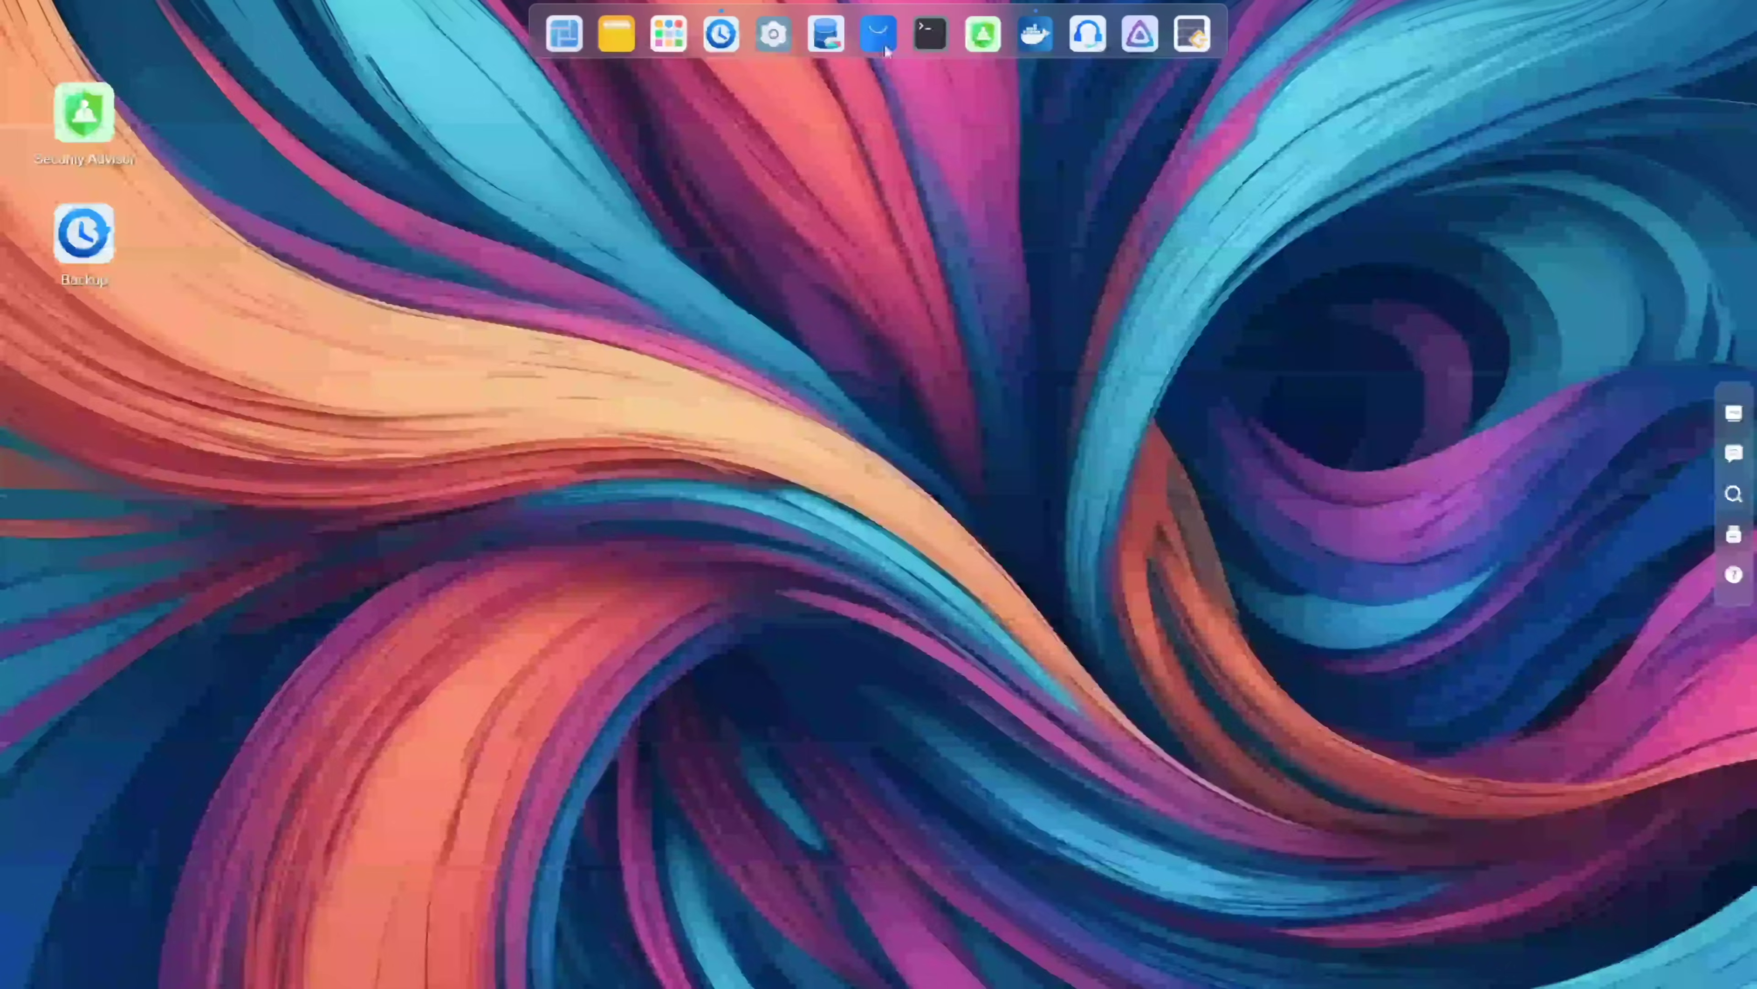
pyautogui.click(674, 36)
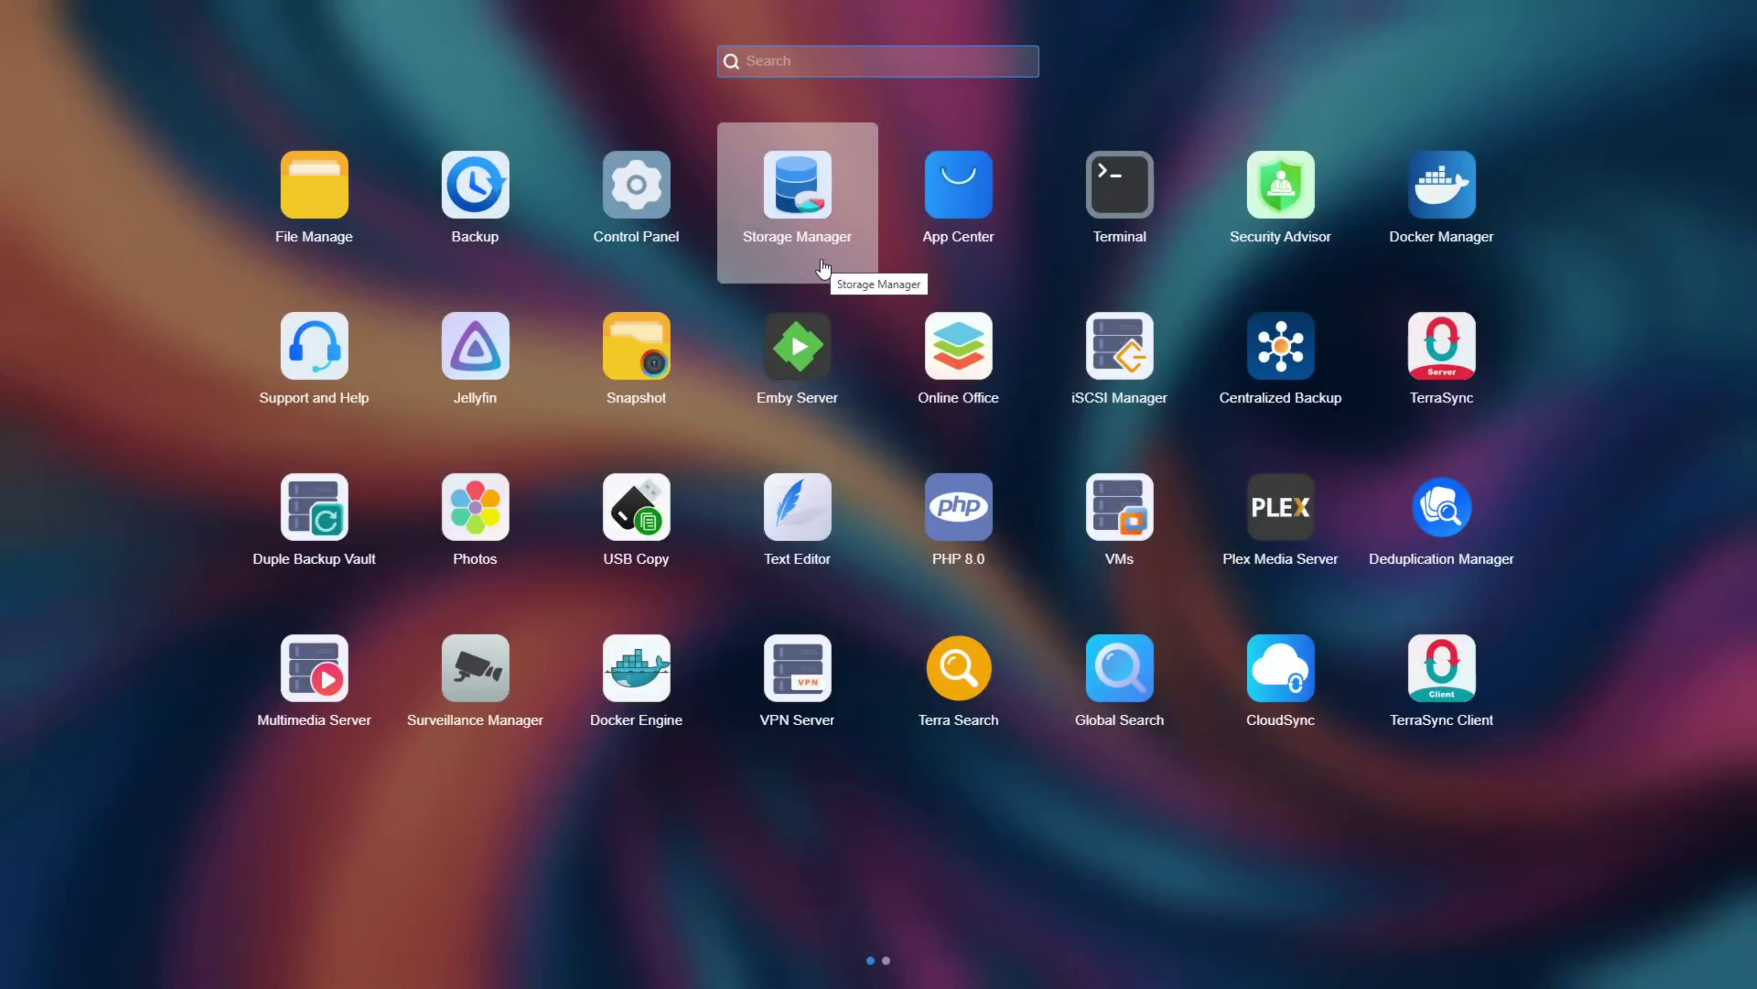
pyautogui.scroll(-1, 823, 269)
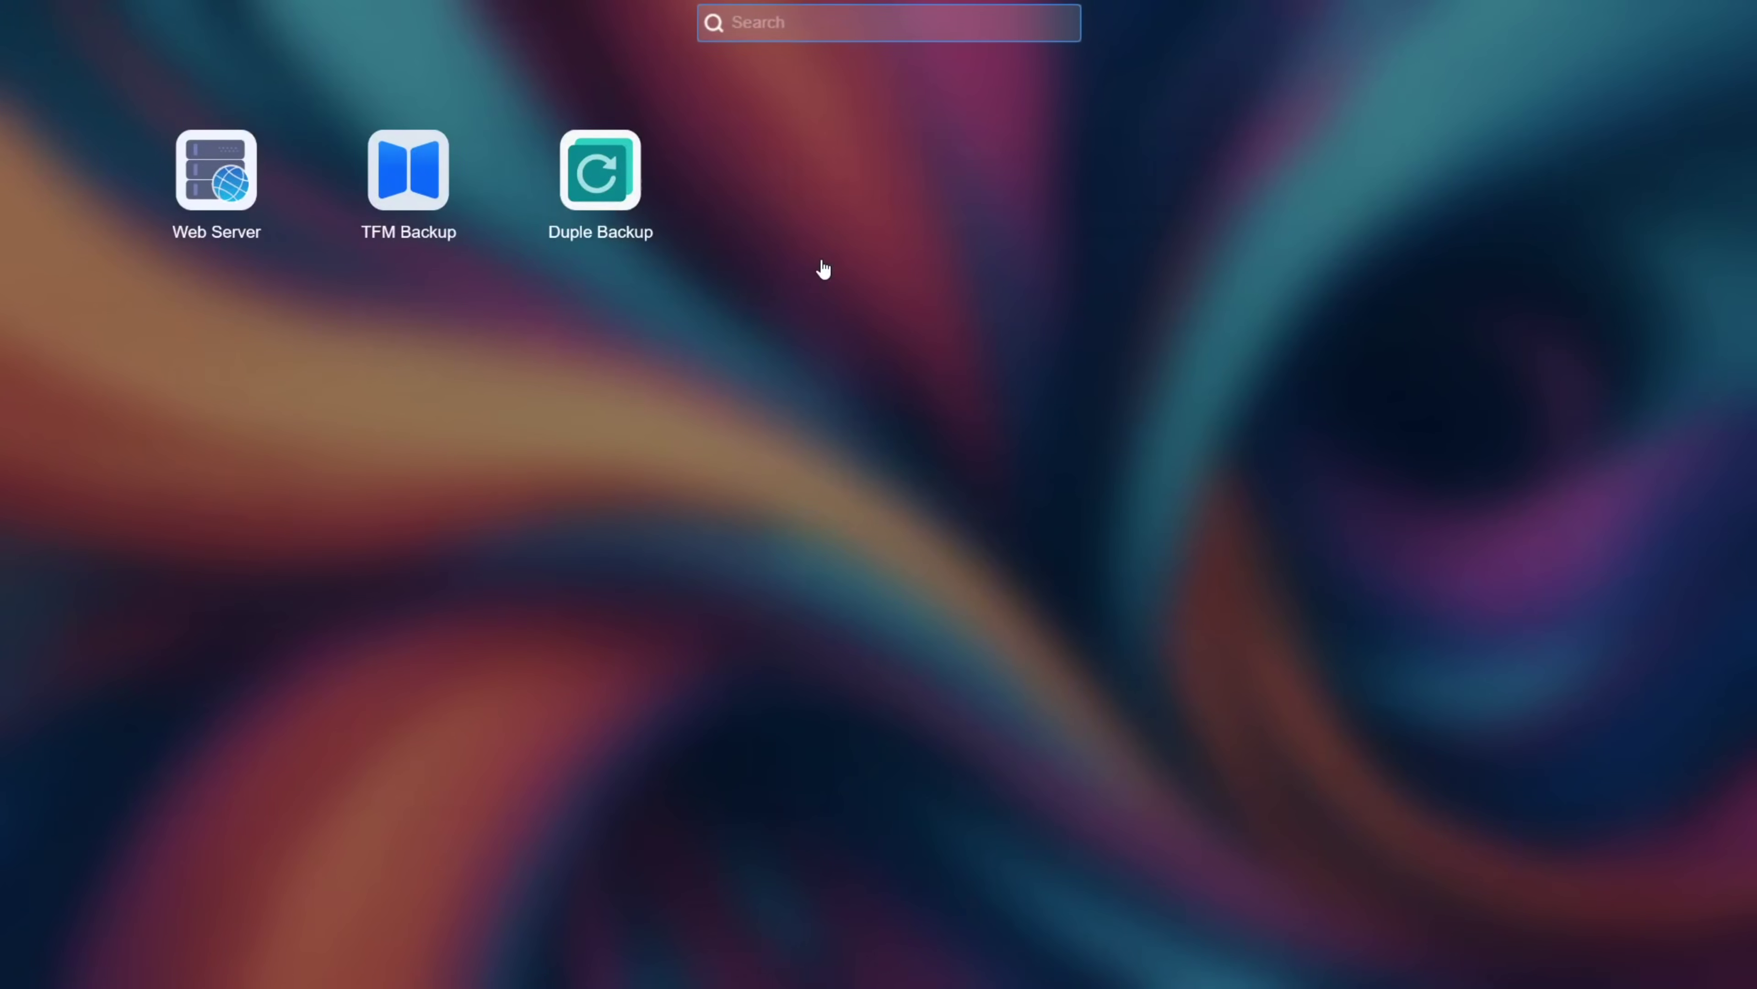
pyautogui.click(1004, 186)
# Step: In App Center, show All to list all 88 apps and scroll through them
pyautogui.click(878, 35)
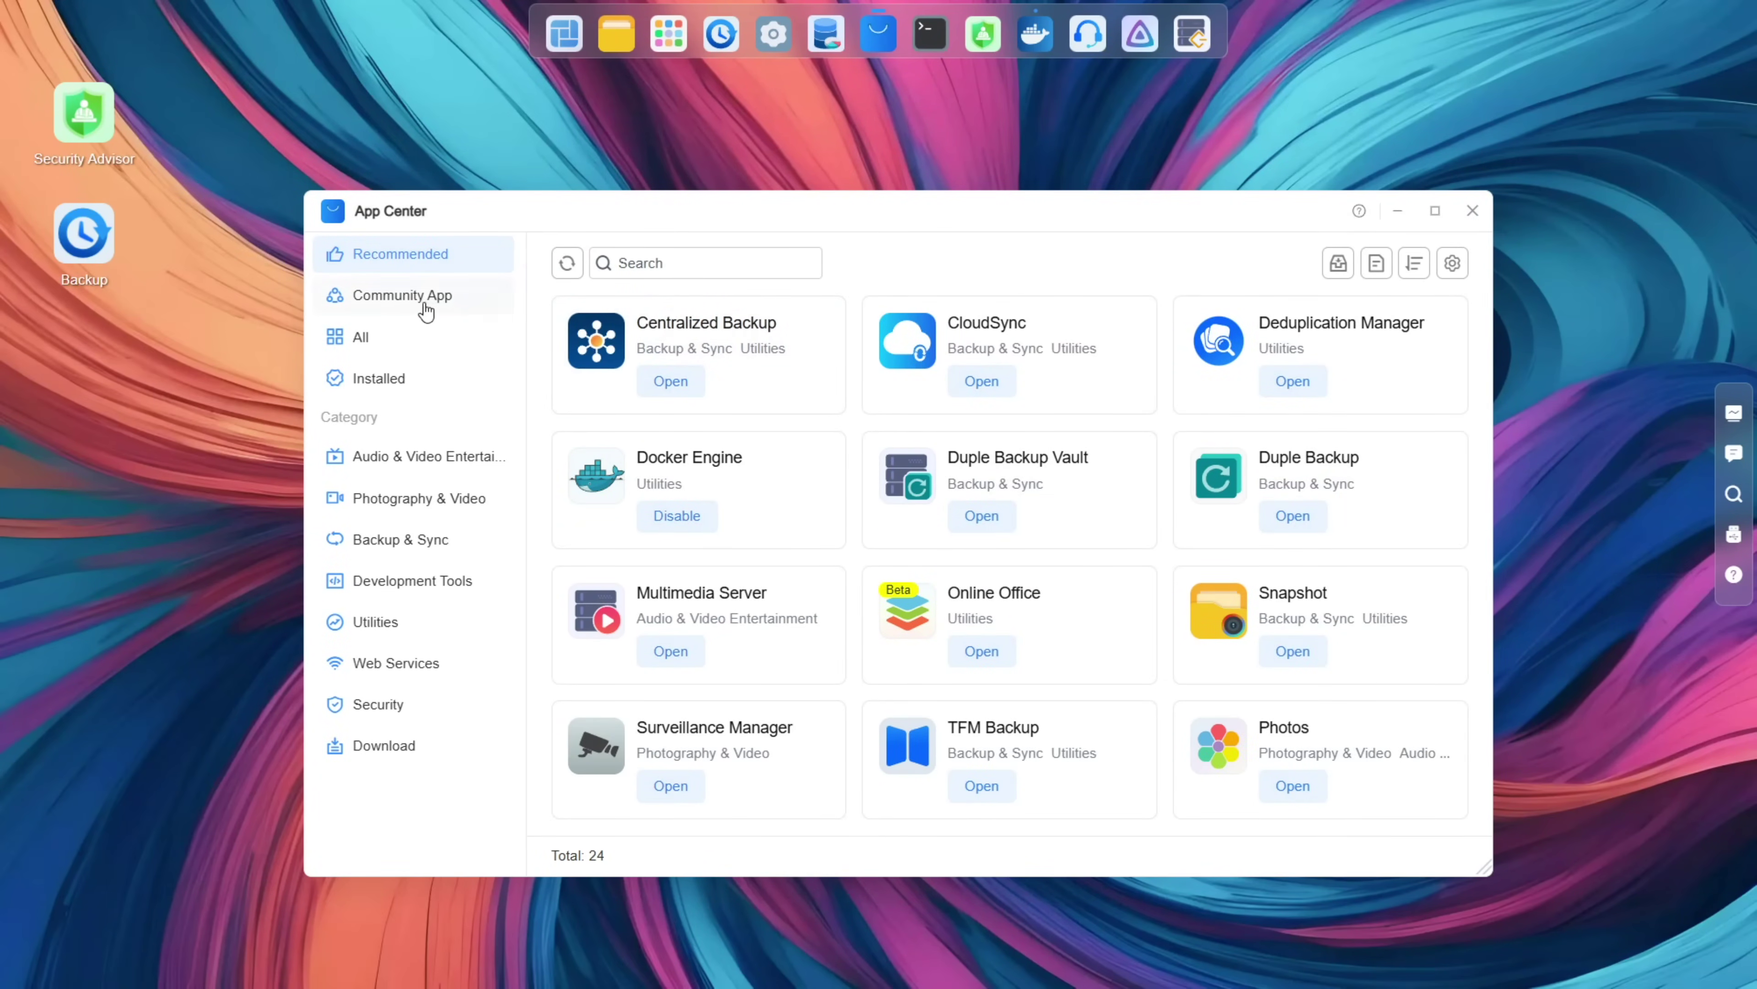
pyautogui.click(388, 343)
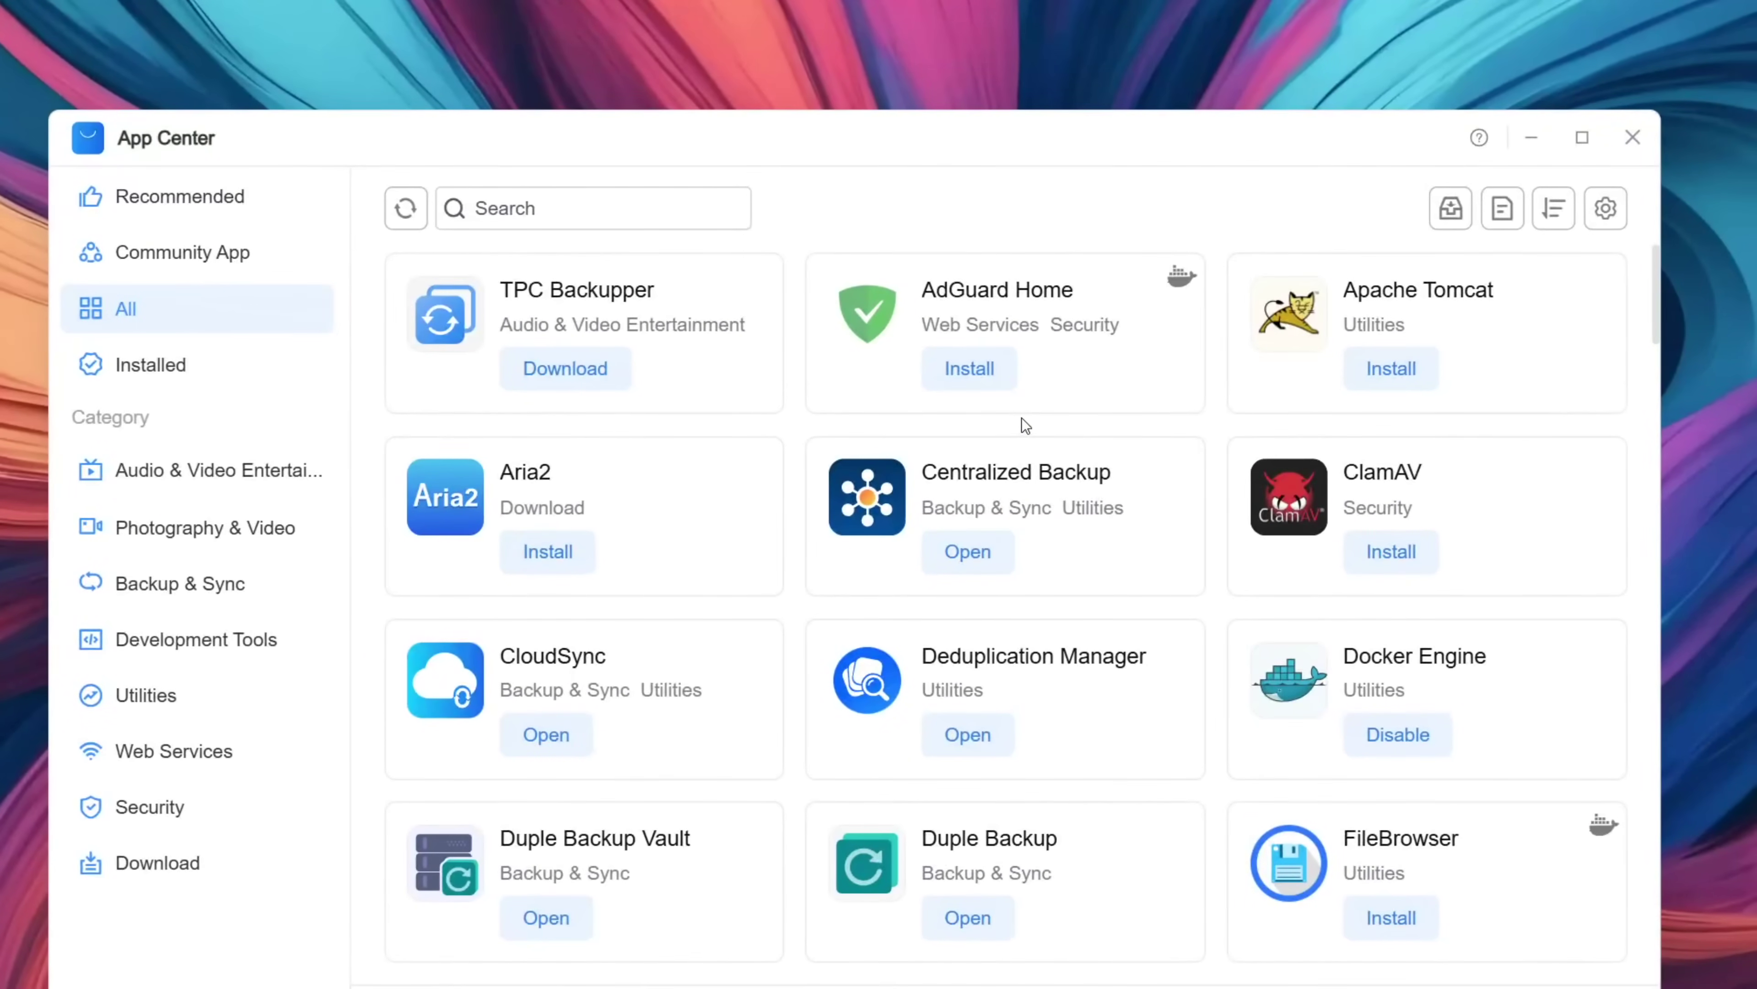
pyautogui.scroll(-1, 1021, 417)
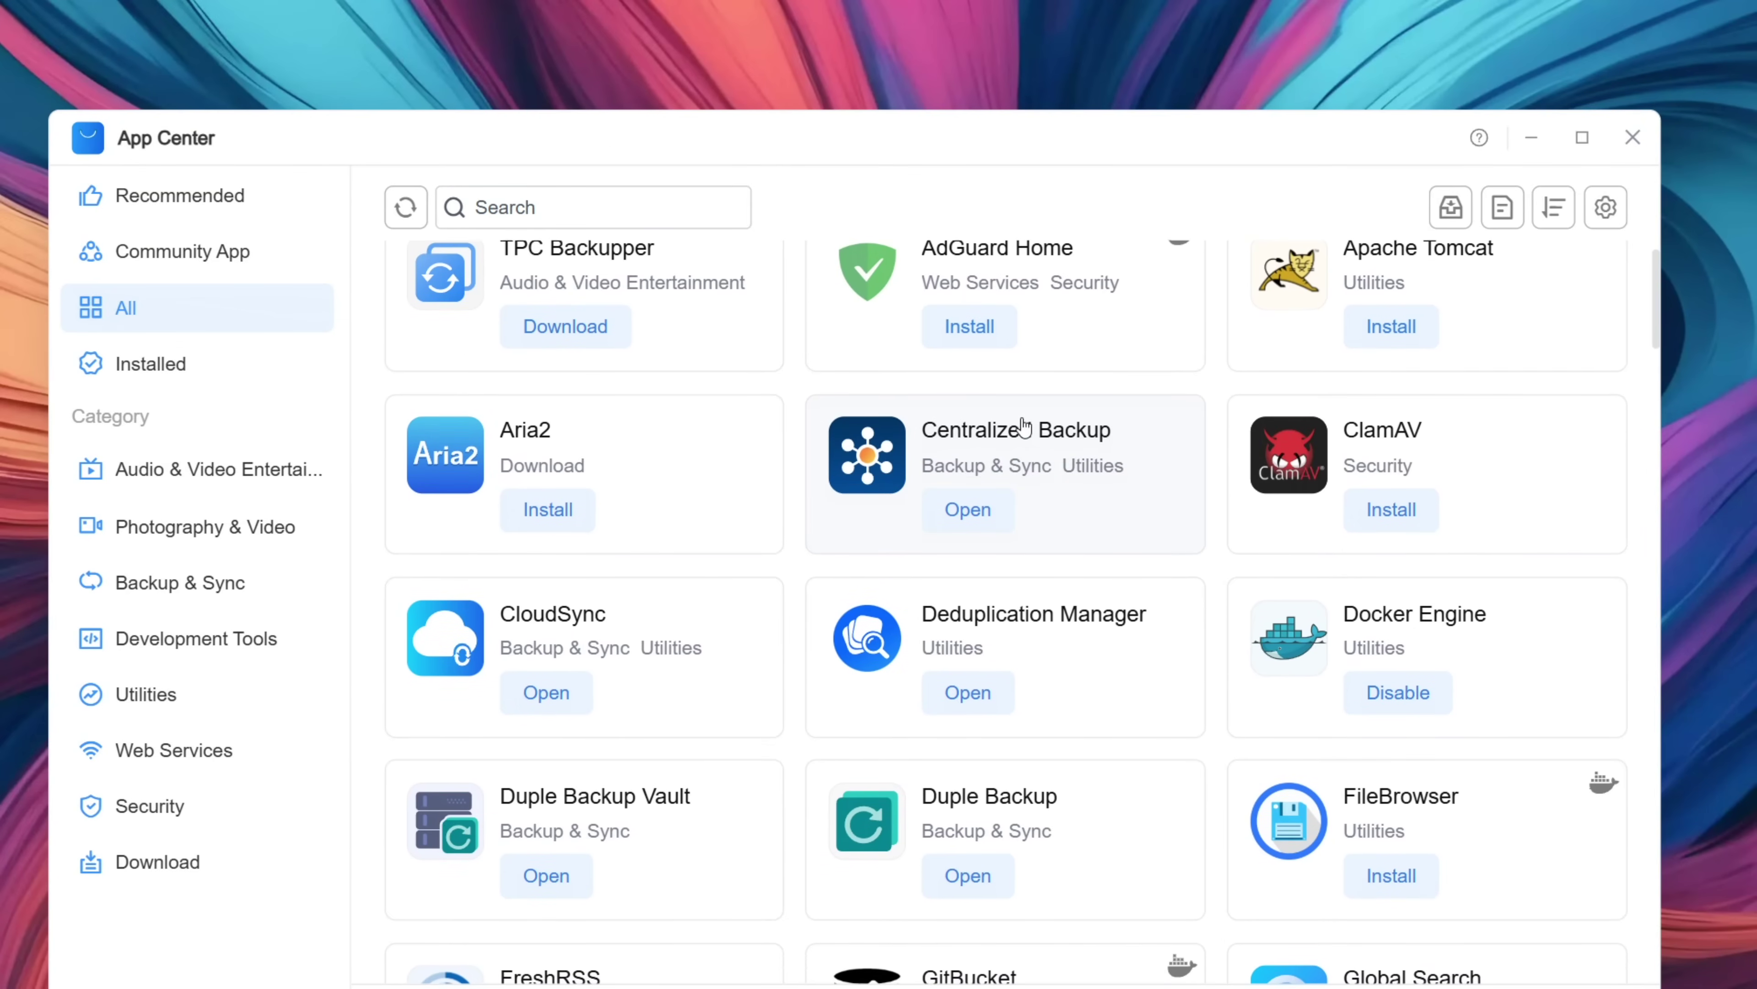
pyautogui.scroll(-1, 1024, 424)
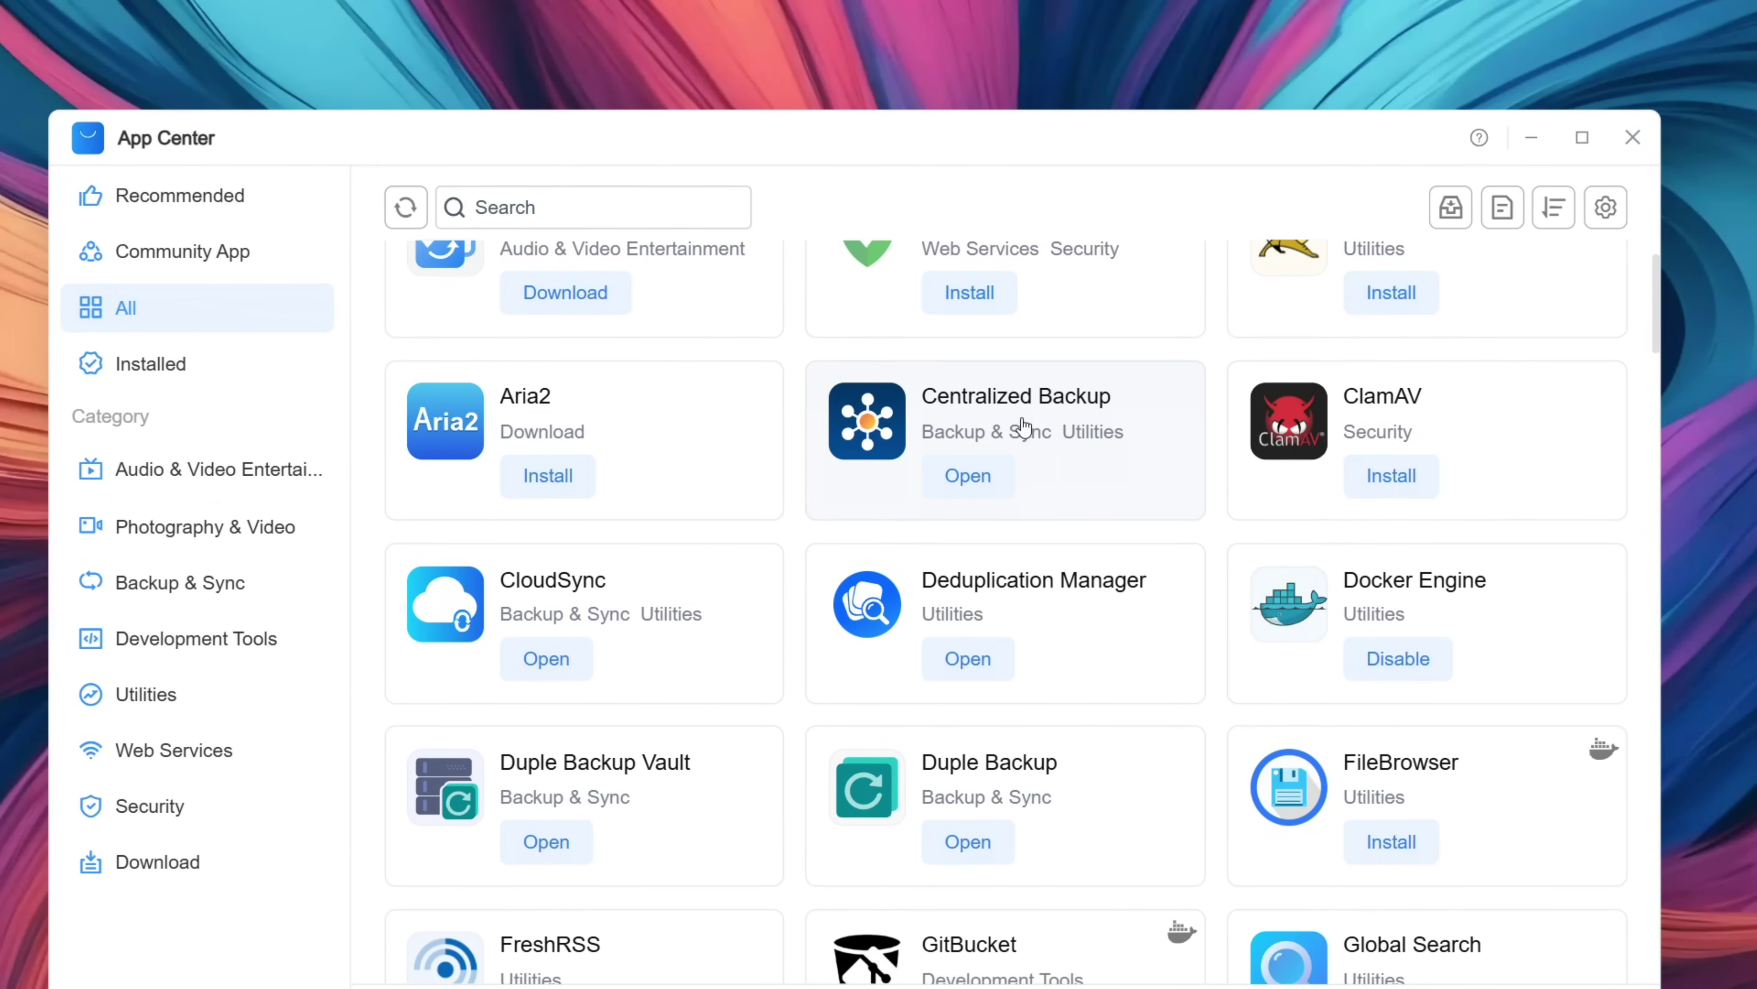
pyautogui.scroll(-1, 1023, 424)
pyautogui.scroll(3, 1024, 424)
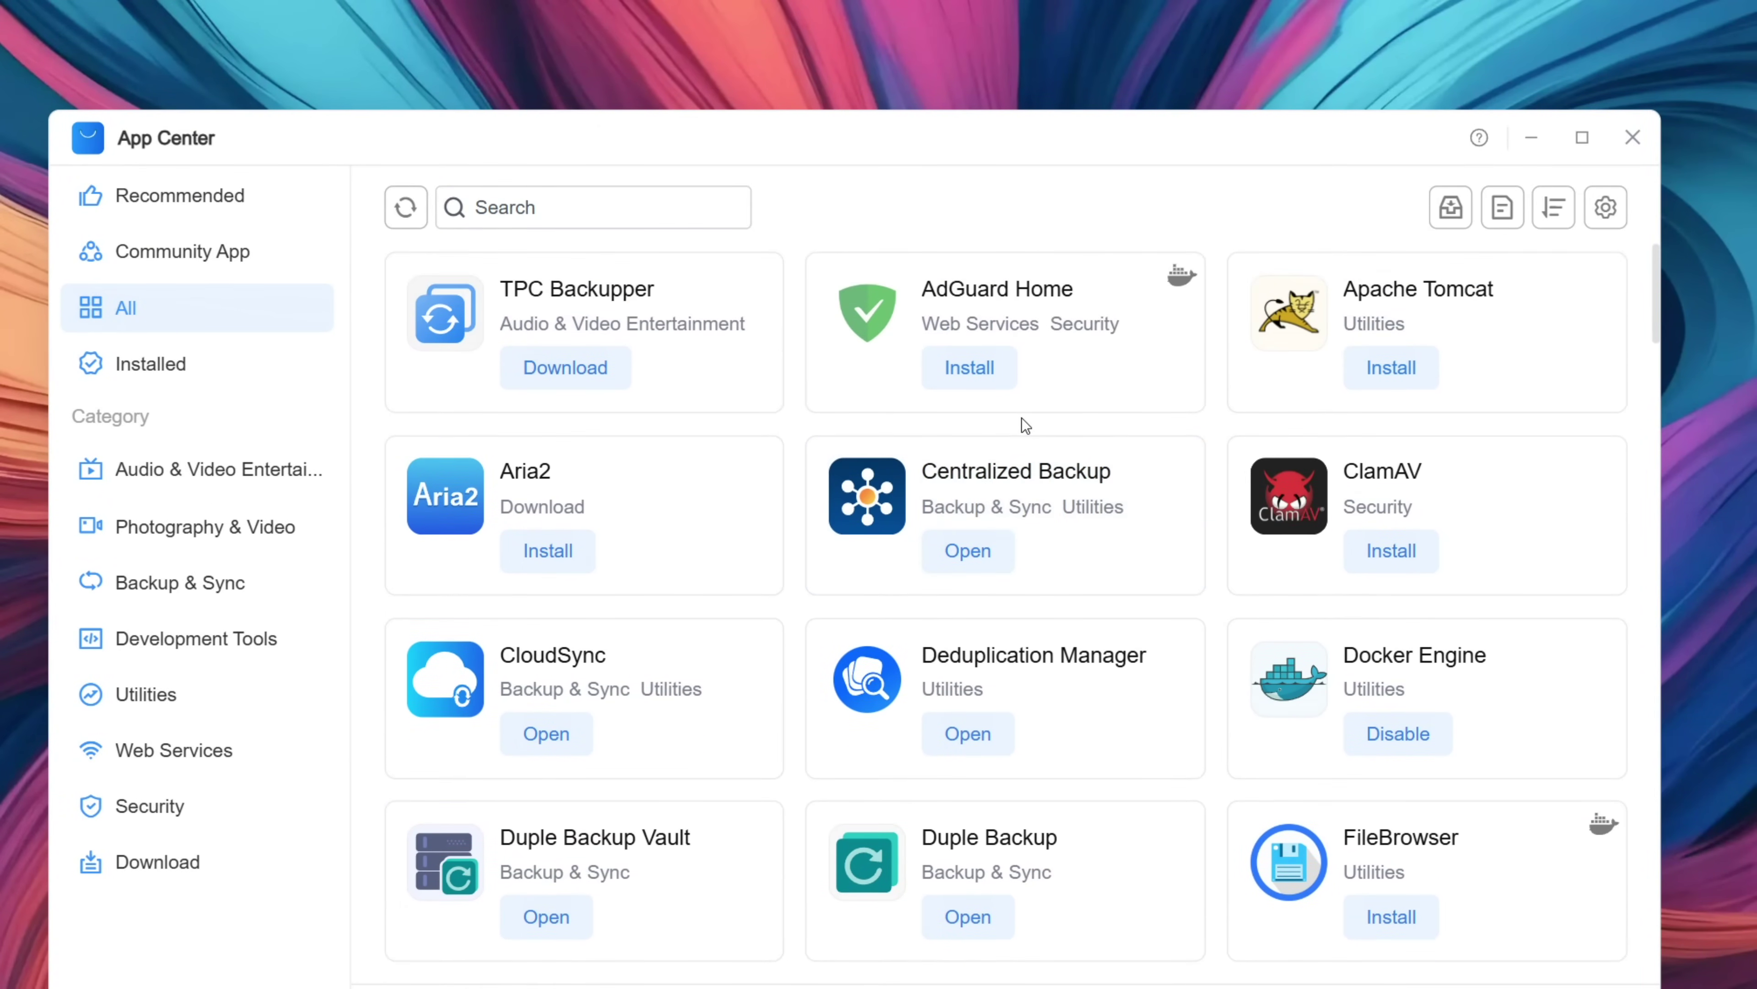
pyautogui.scroll(-3, 1223, 568)
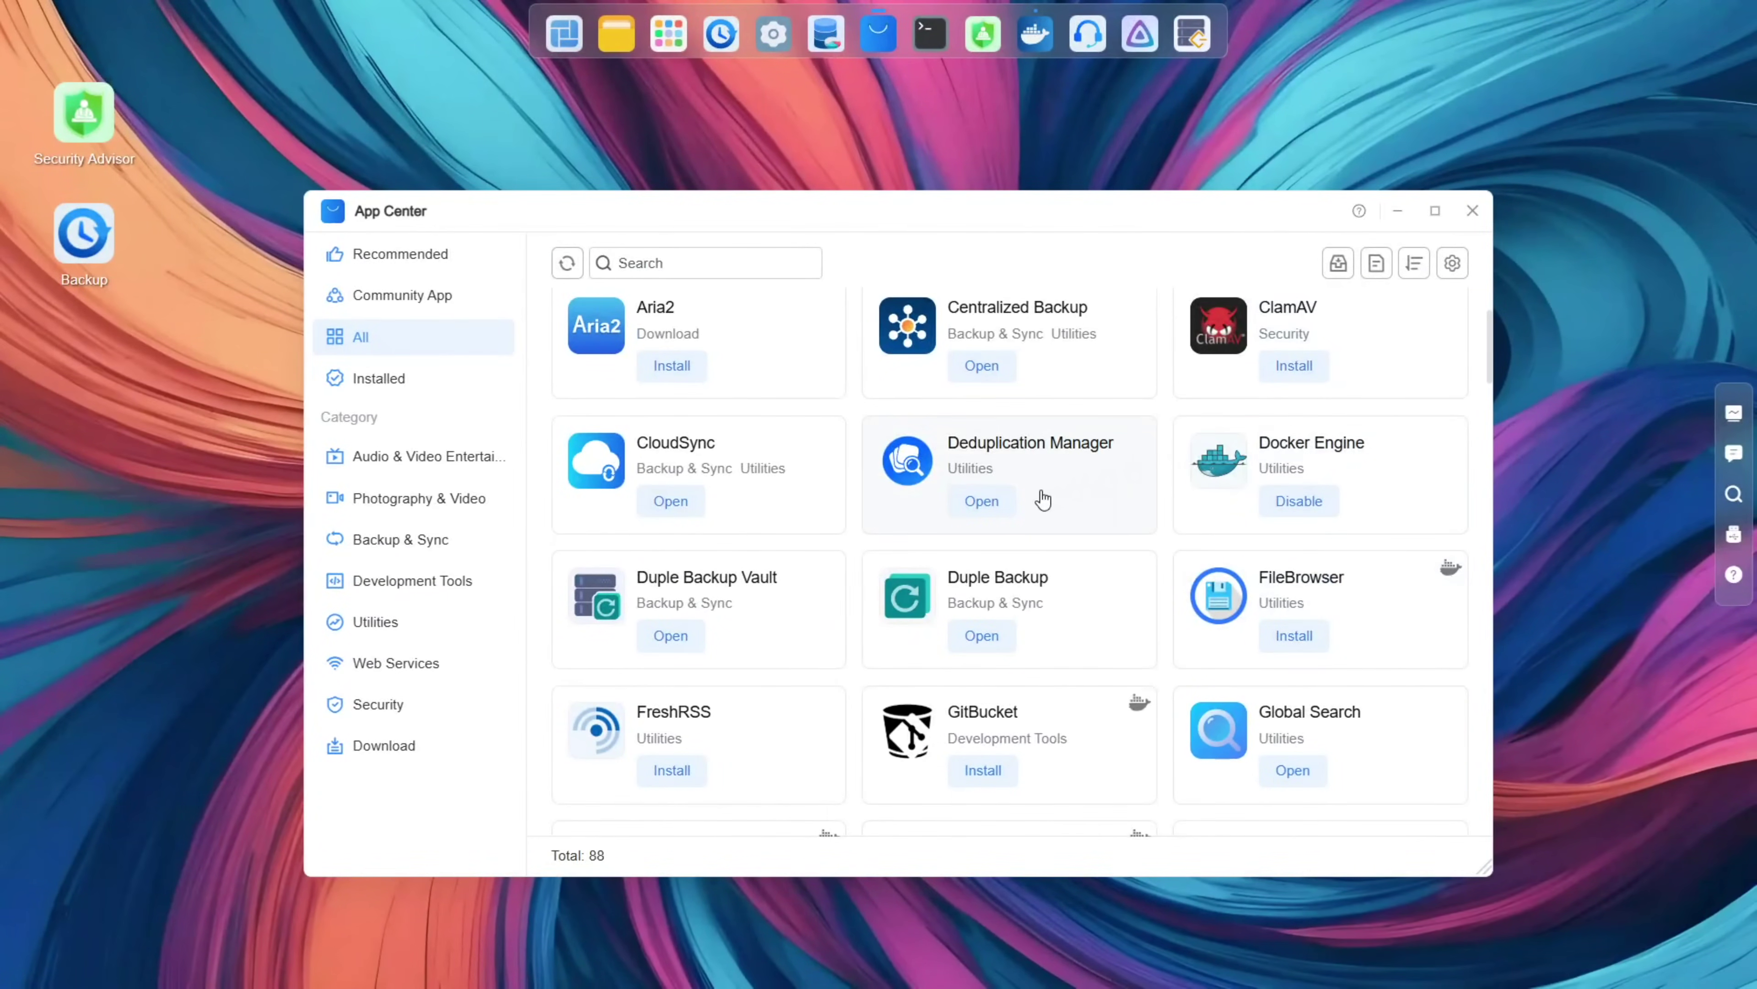
pyautogui.scroll(2, 1044, 500)
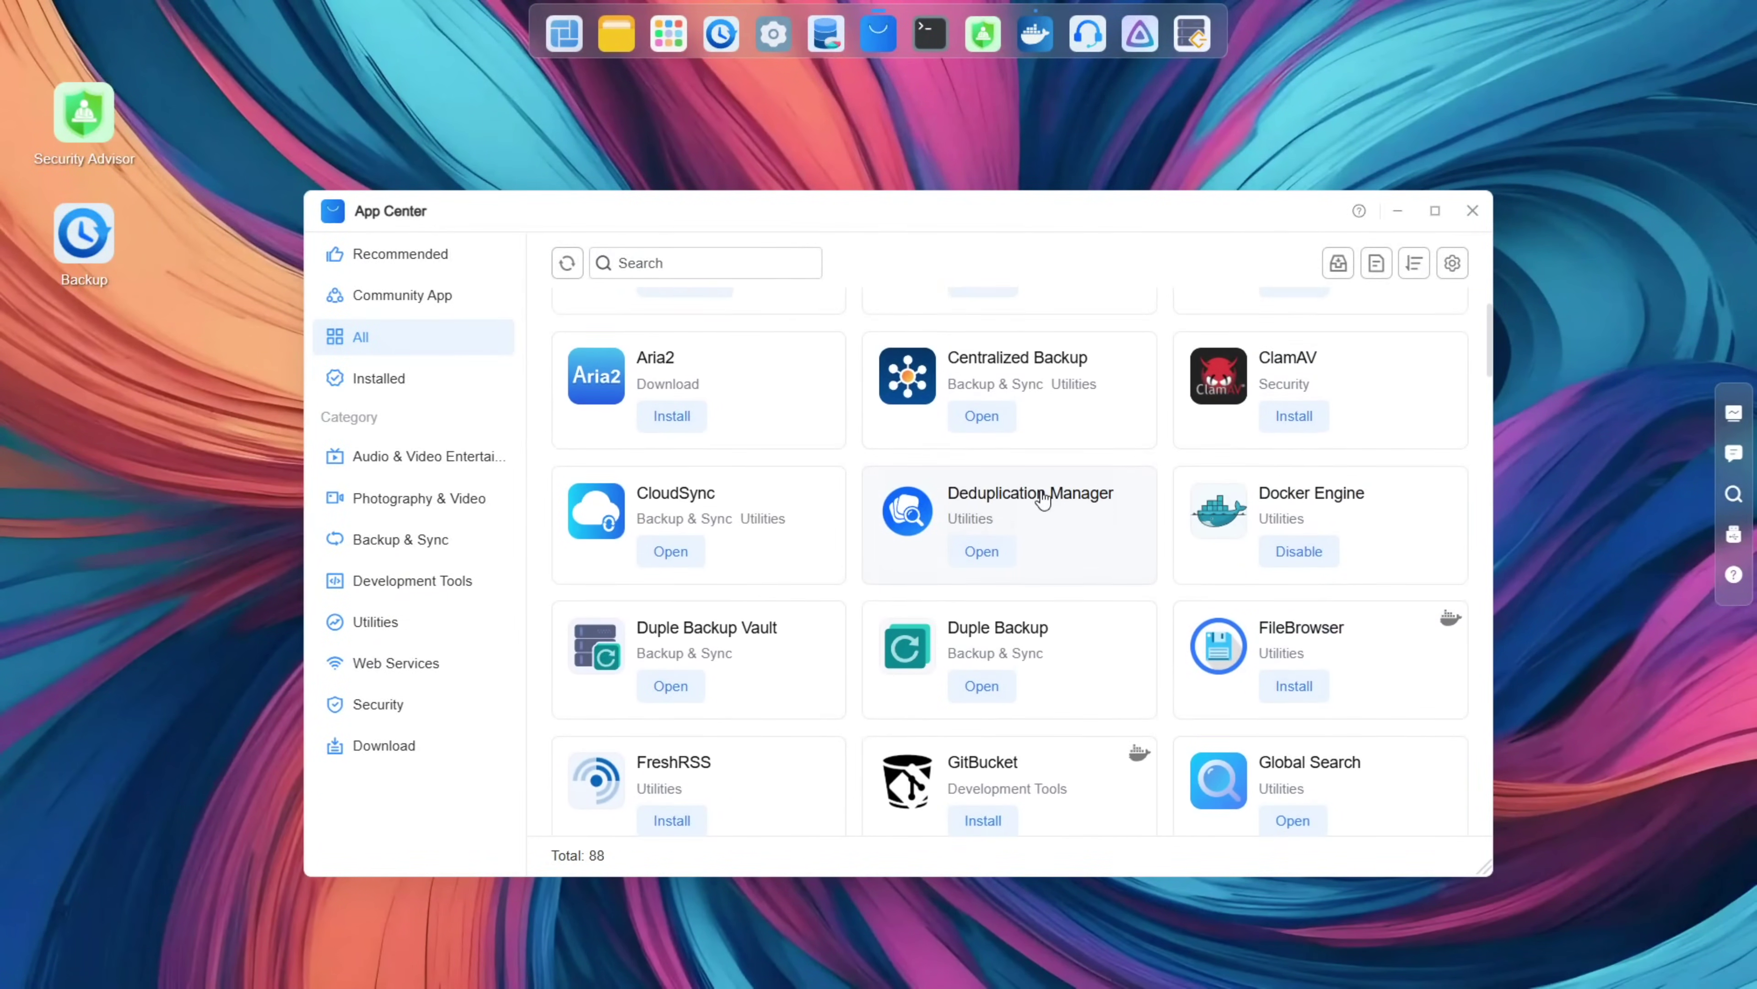
pyautogui.scroll(-9, 1044, 499)
pyautogui.scroll(-2, 1044, 500)
pyautogui.scroll(-2, 1042, 497)
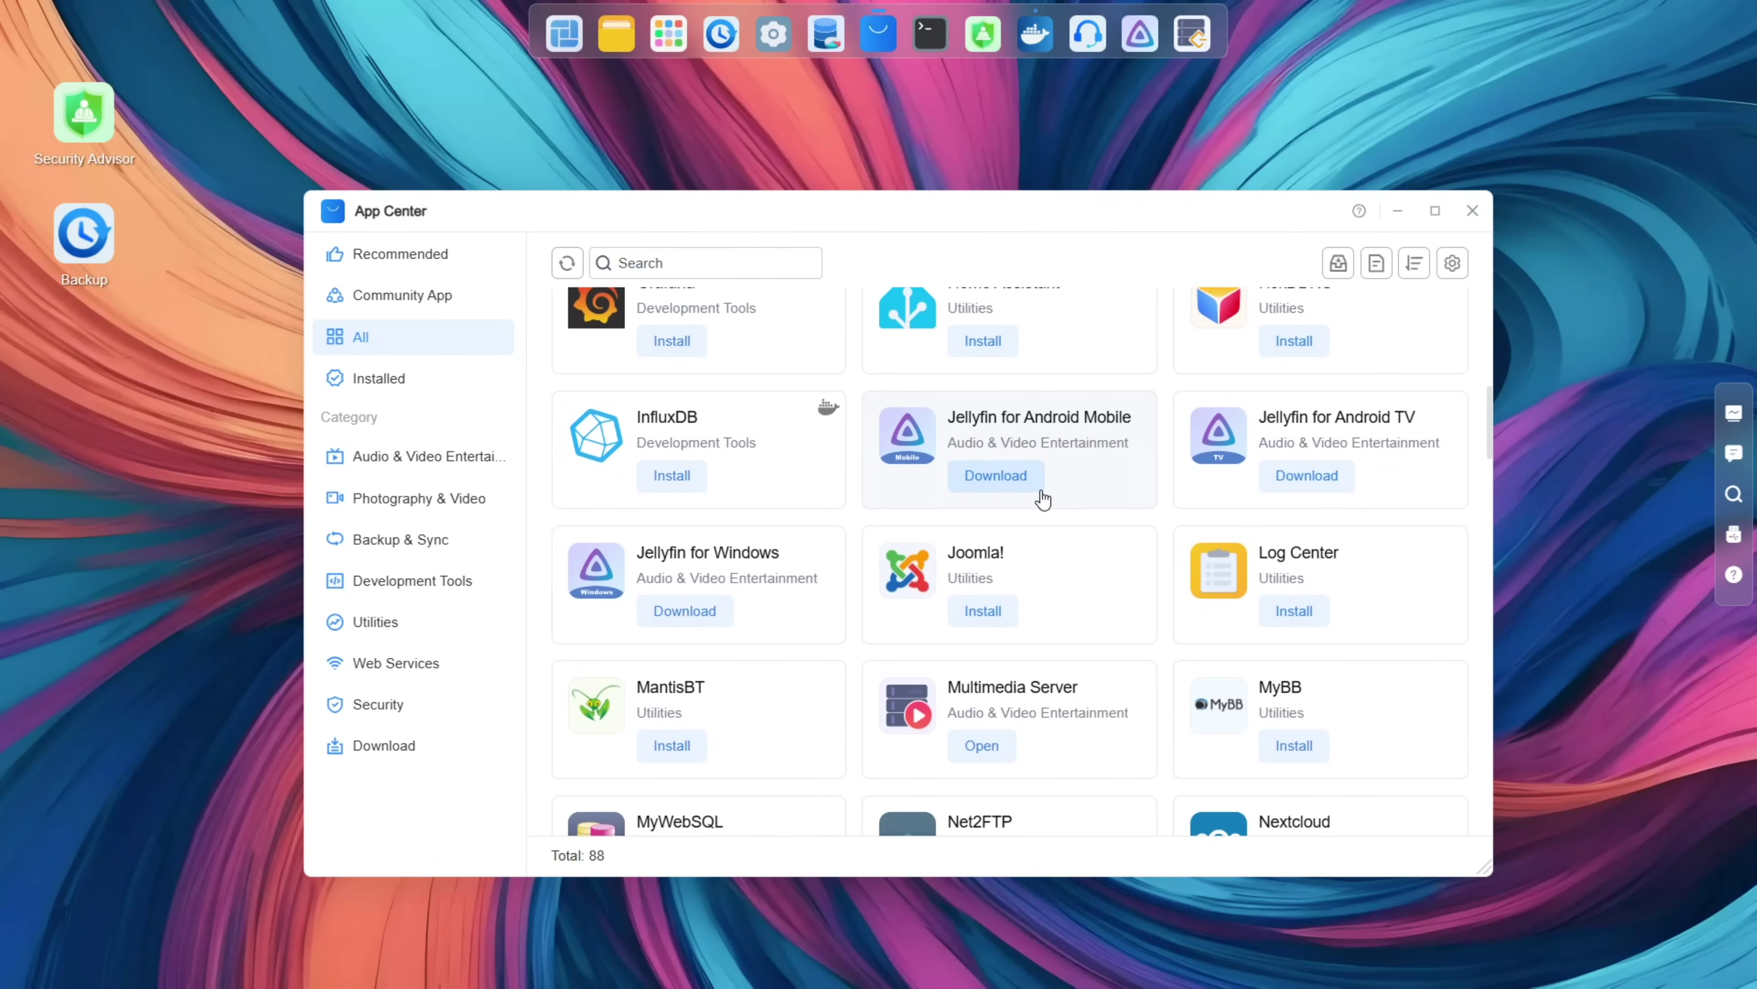
pyautogui.scroll(-3, 1042, 498)
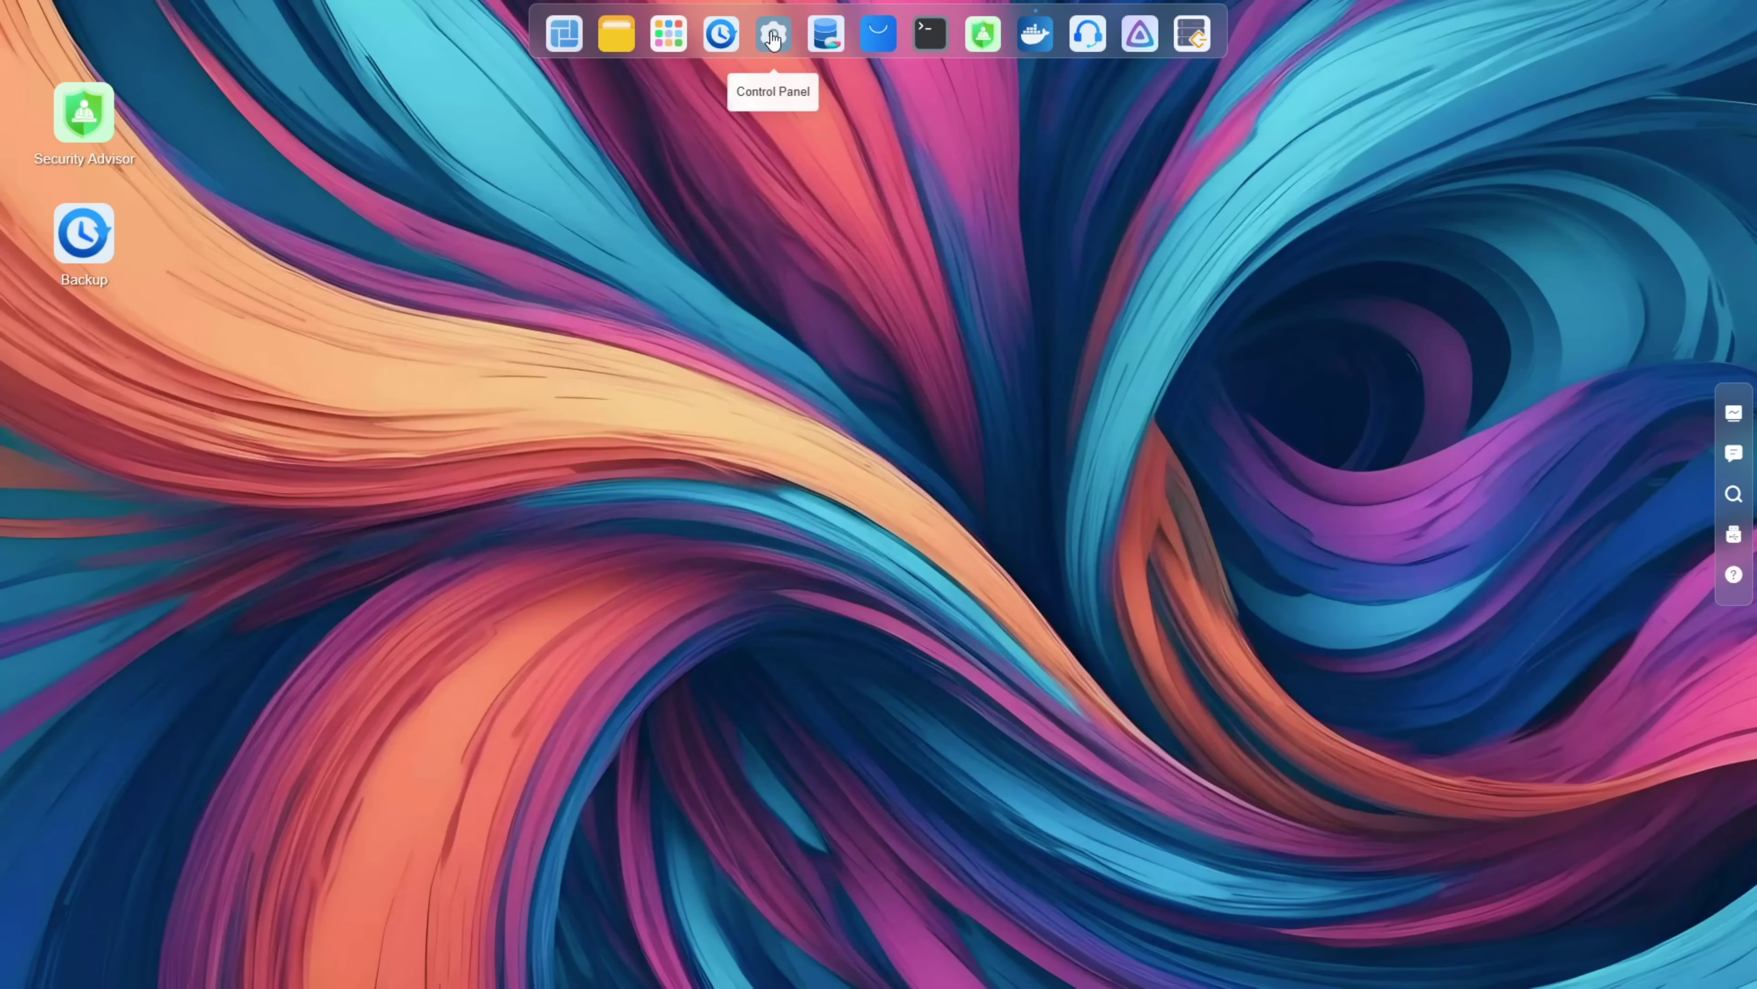
# Step: Enable developer mode in Control Panel System settings, confirming with the account password
pyautogui.click(773, 36)
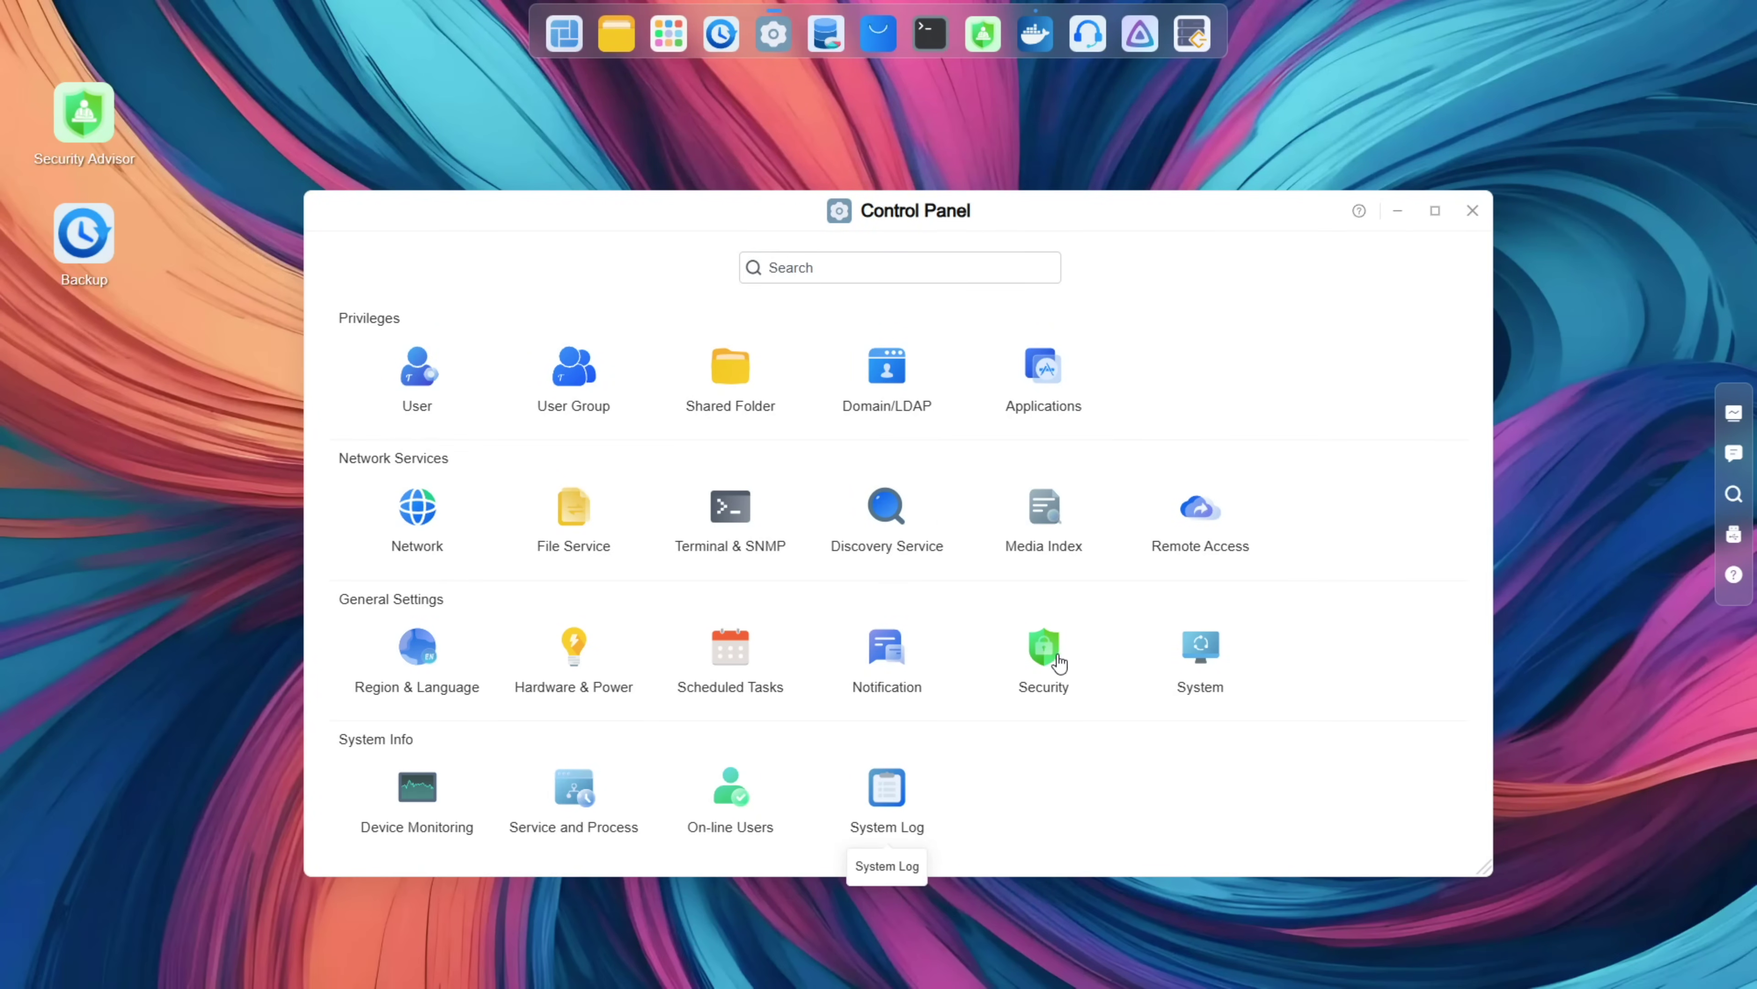
pyautogui.click(1187, 664)
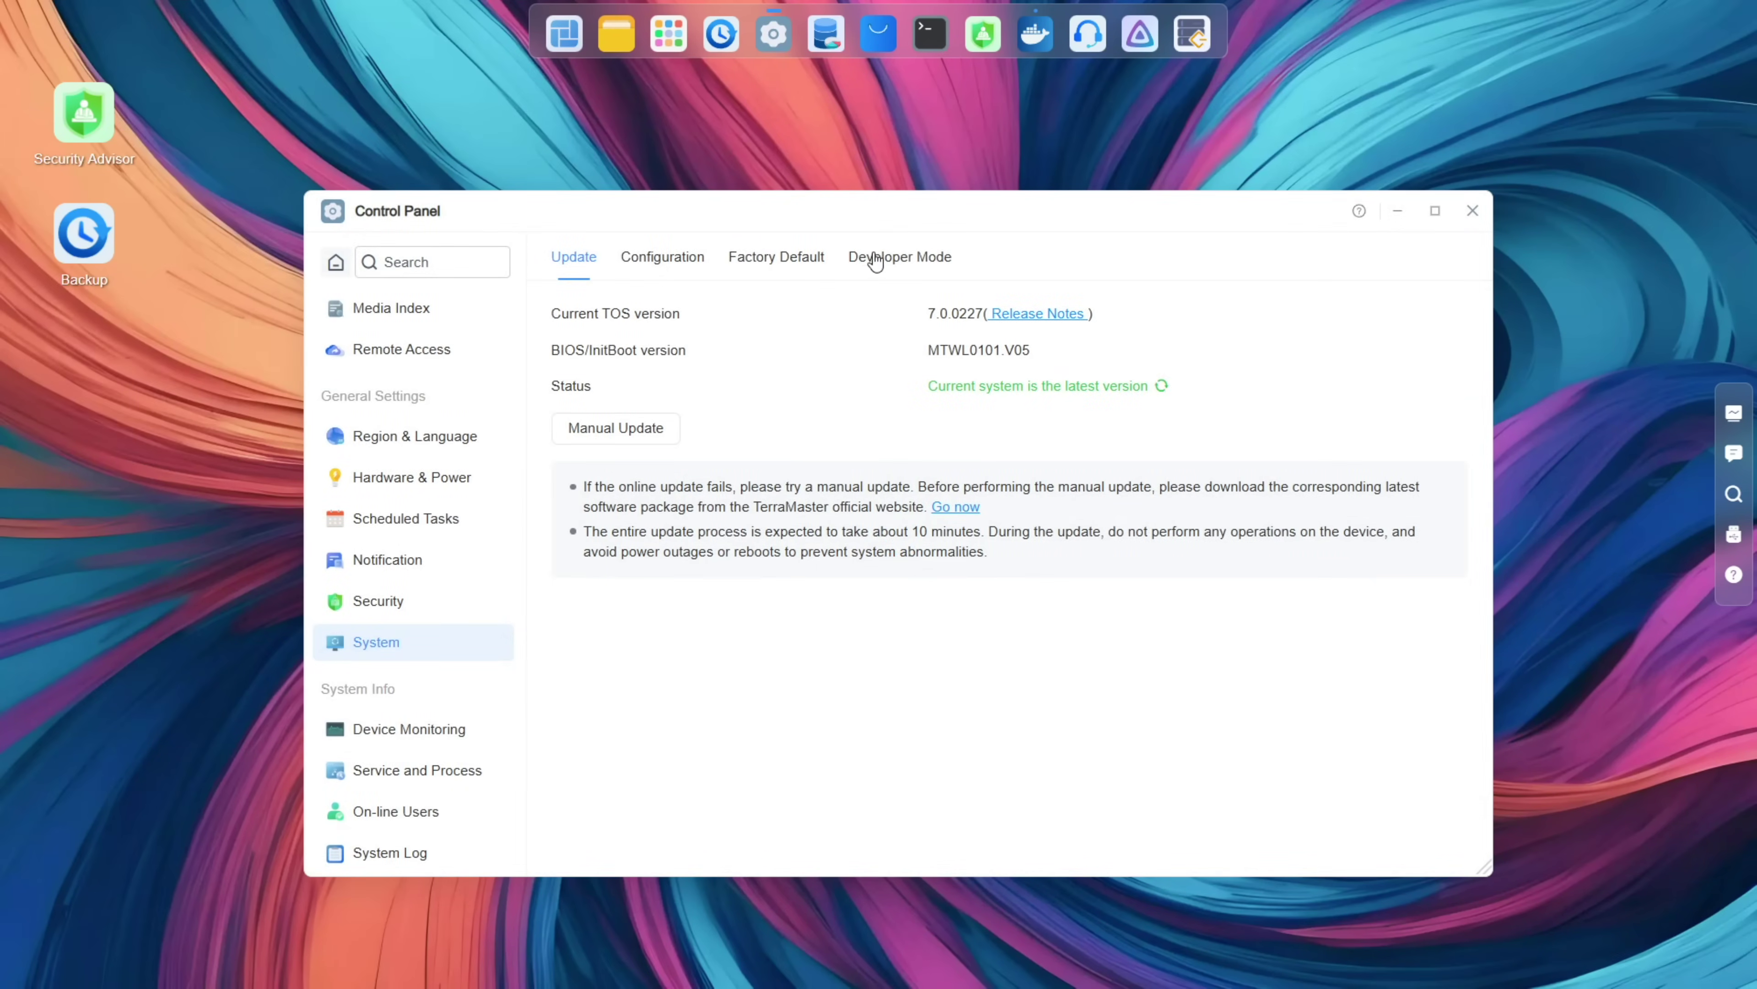
pyautogui.click(880, 260)
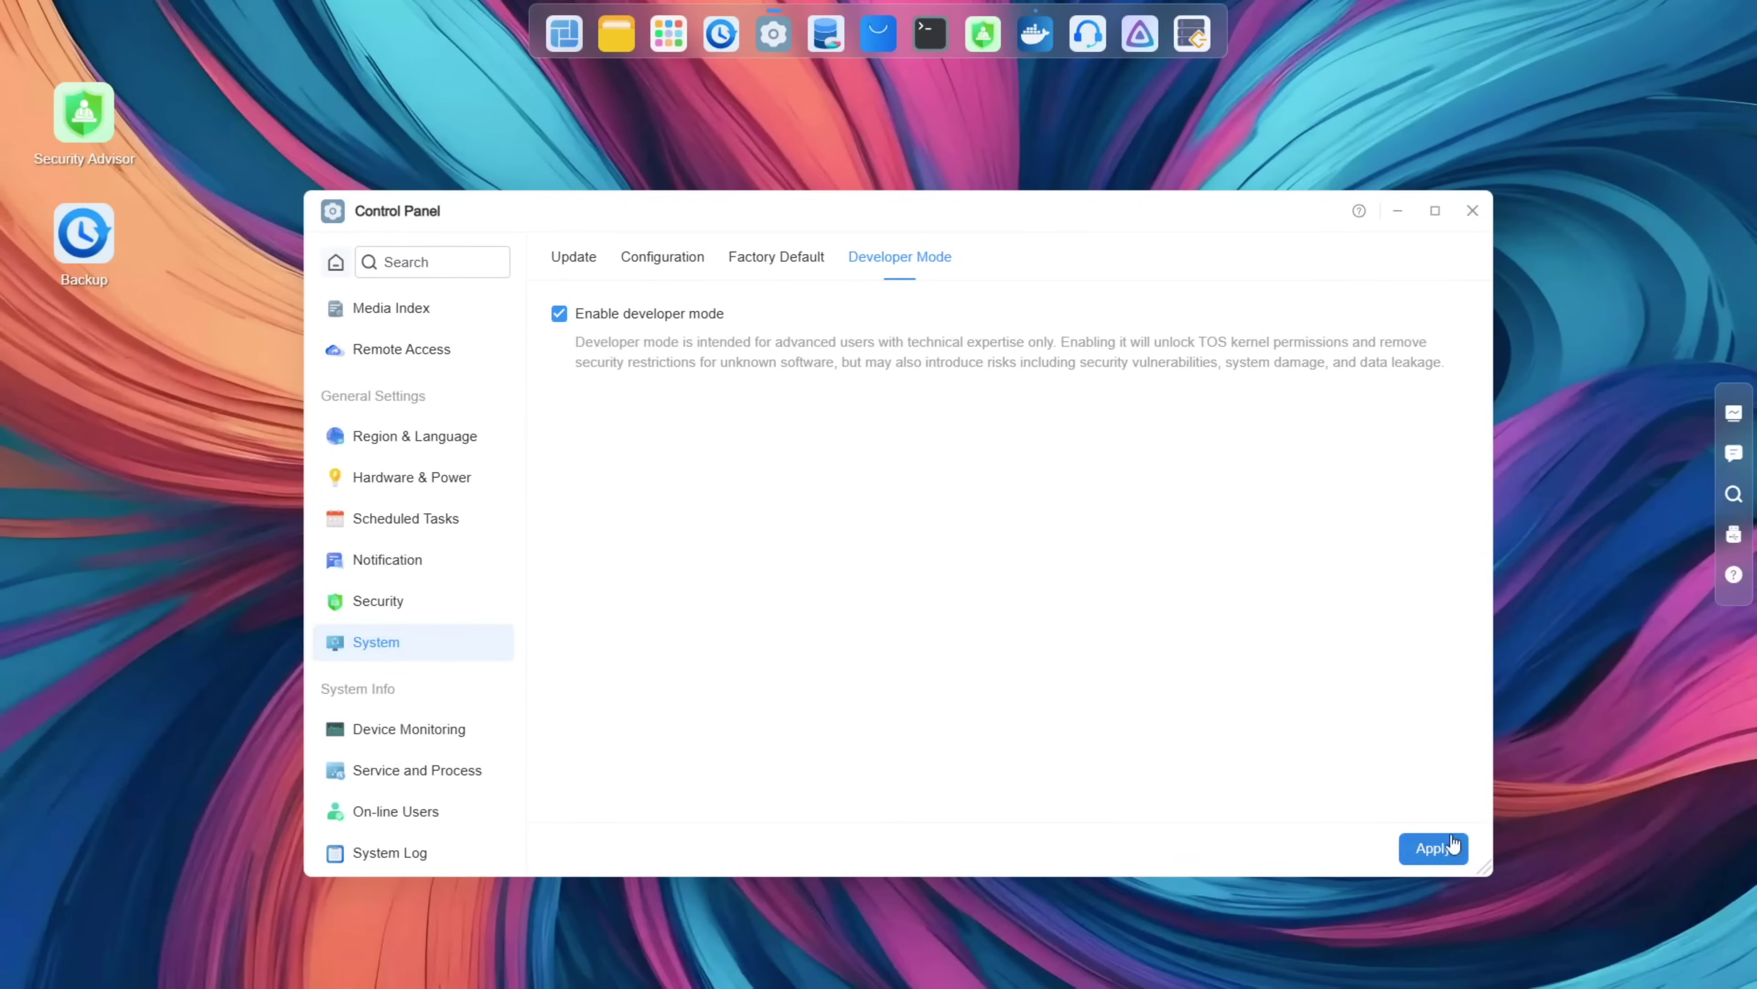
pyautogui.click(1432, 848)
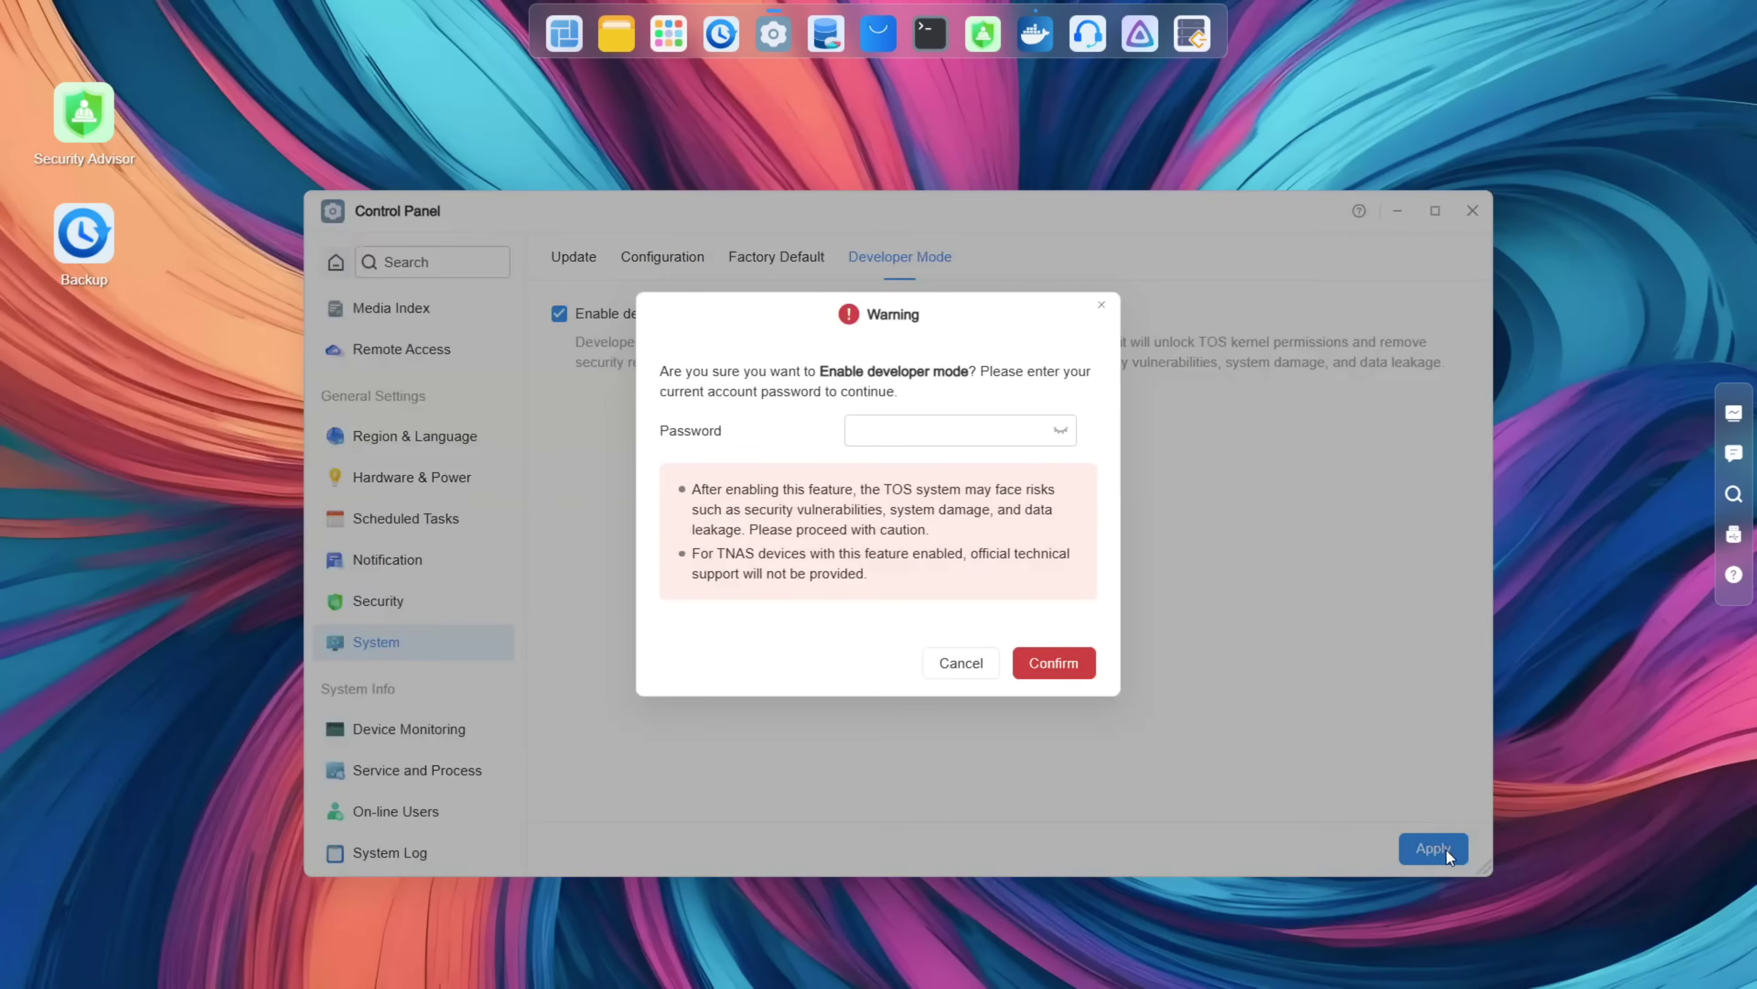
pyautogui.click(939, 424)
pyautogui.write('a')
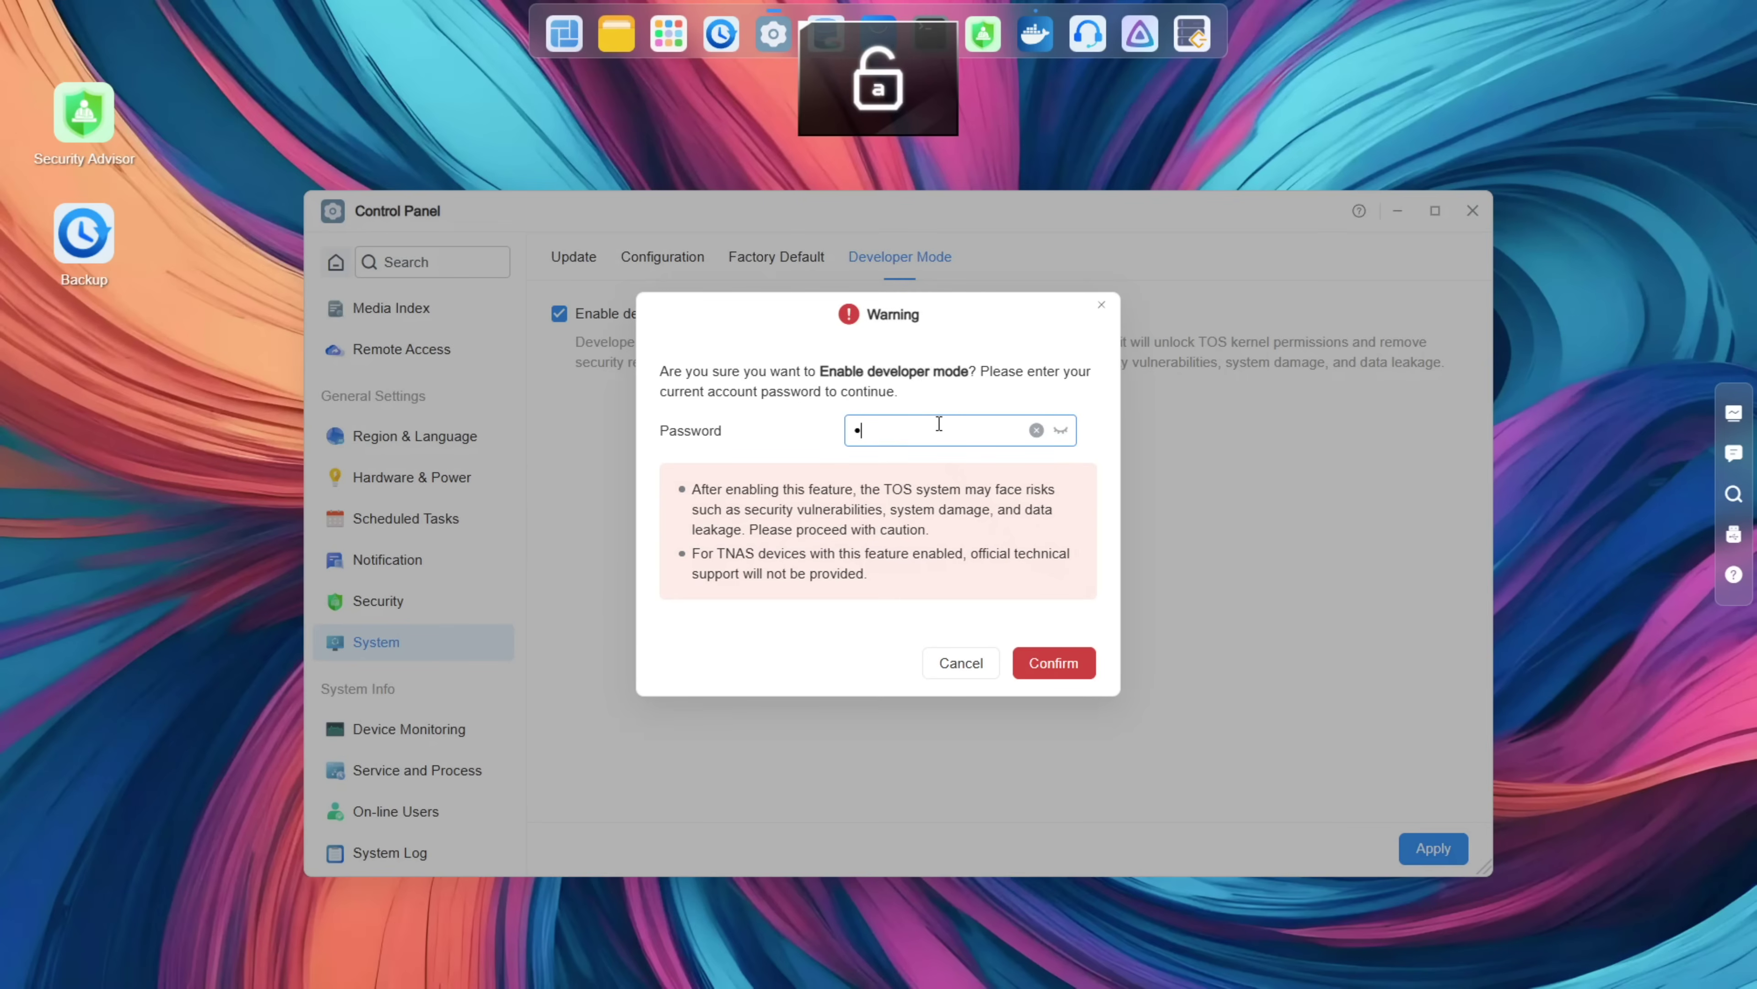
pyautogui.write('******')
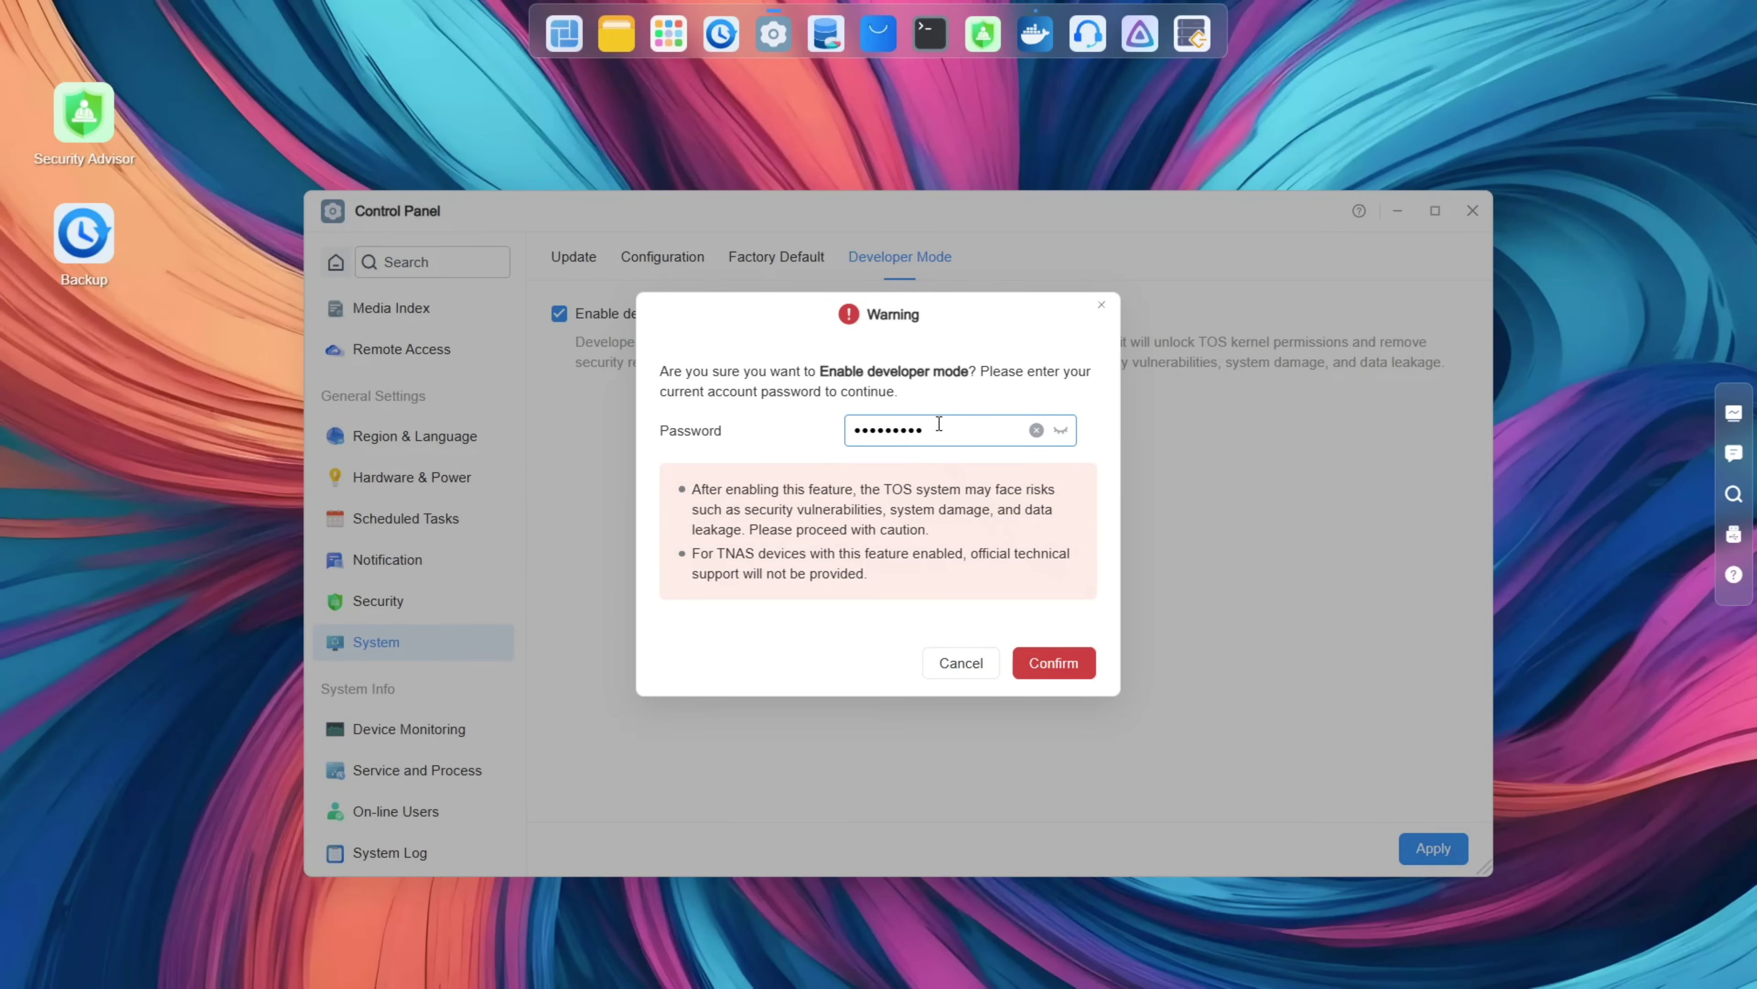
pyautogui.click(1039, 653)
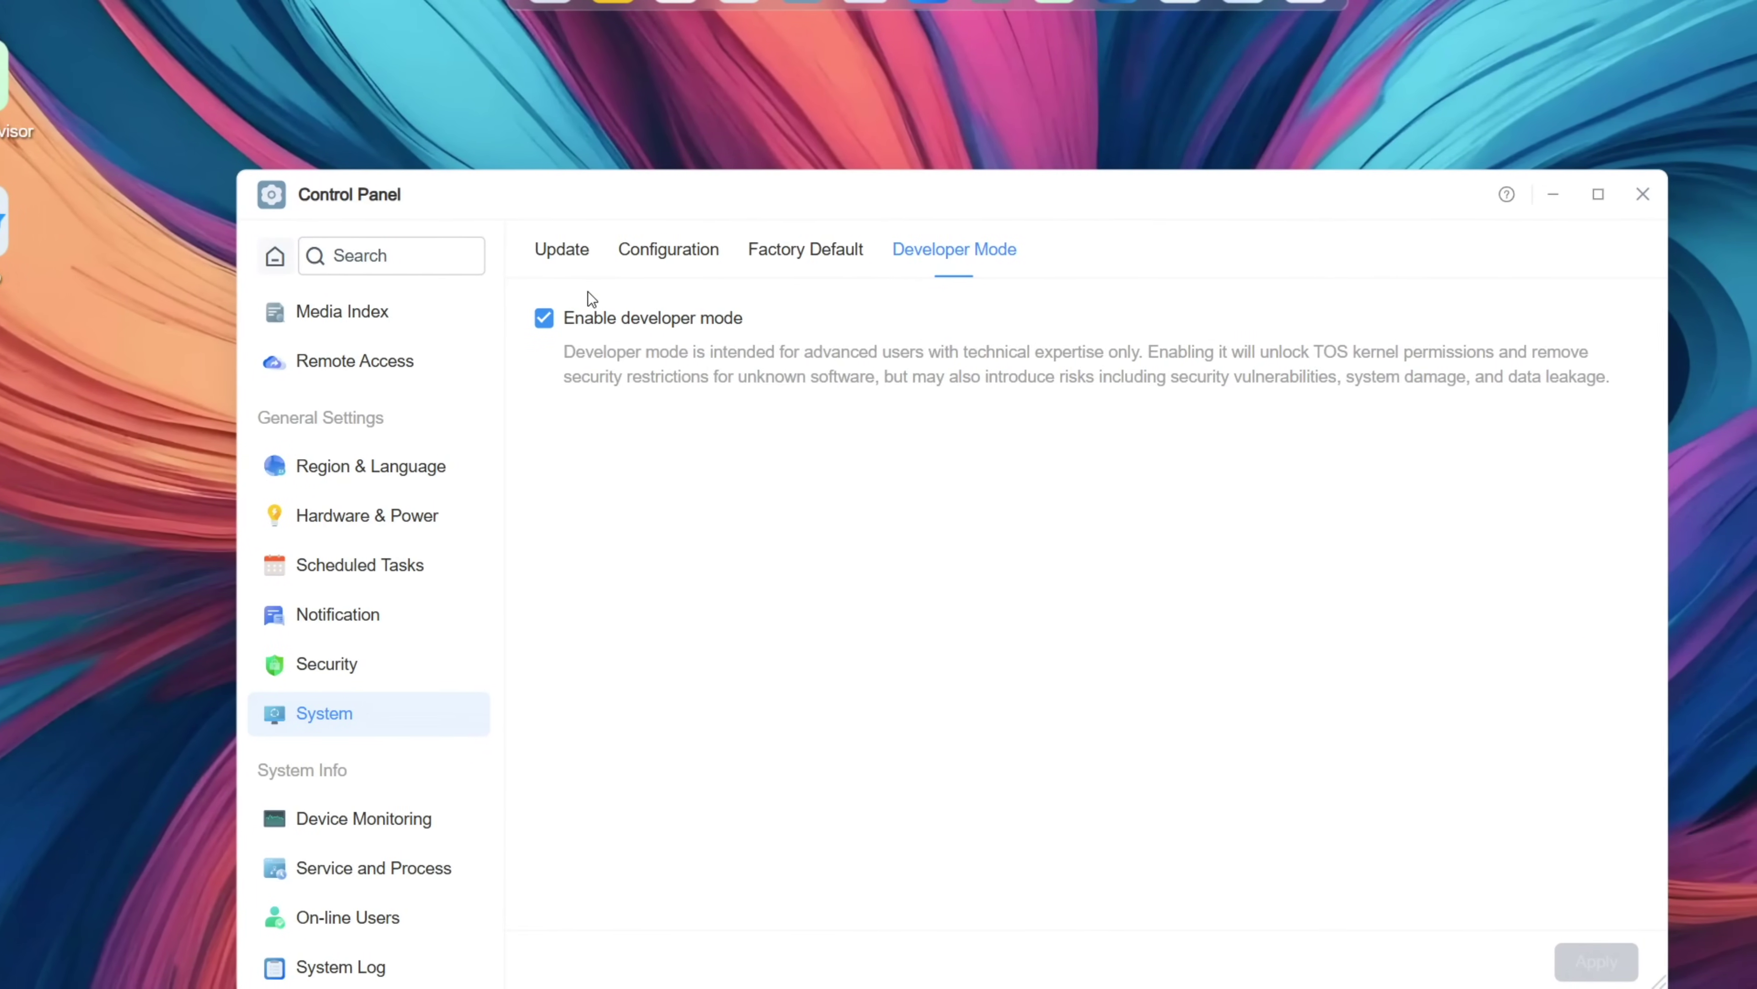
# Step: Uncheck developer mode, apply, and confirm the change in the Warning dialog
pyautogui.click(554, 321)
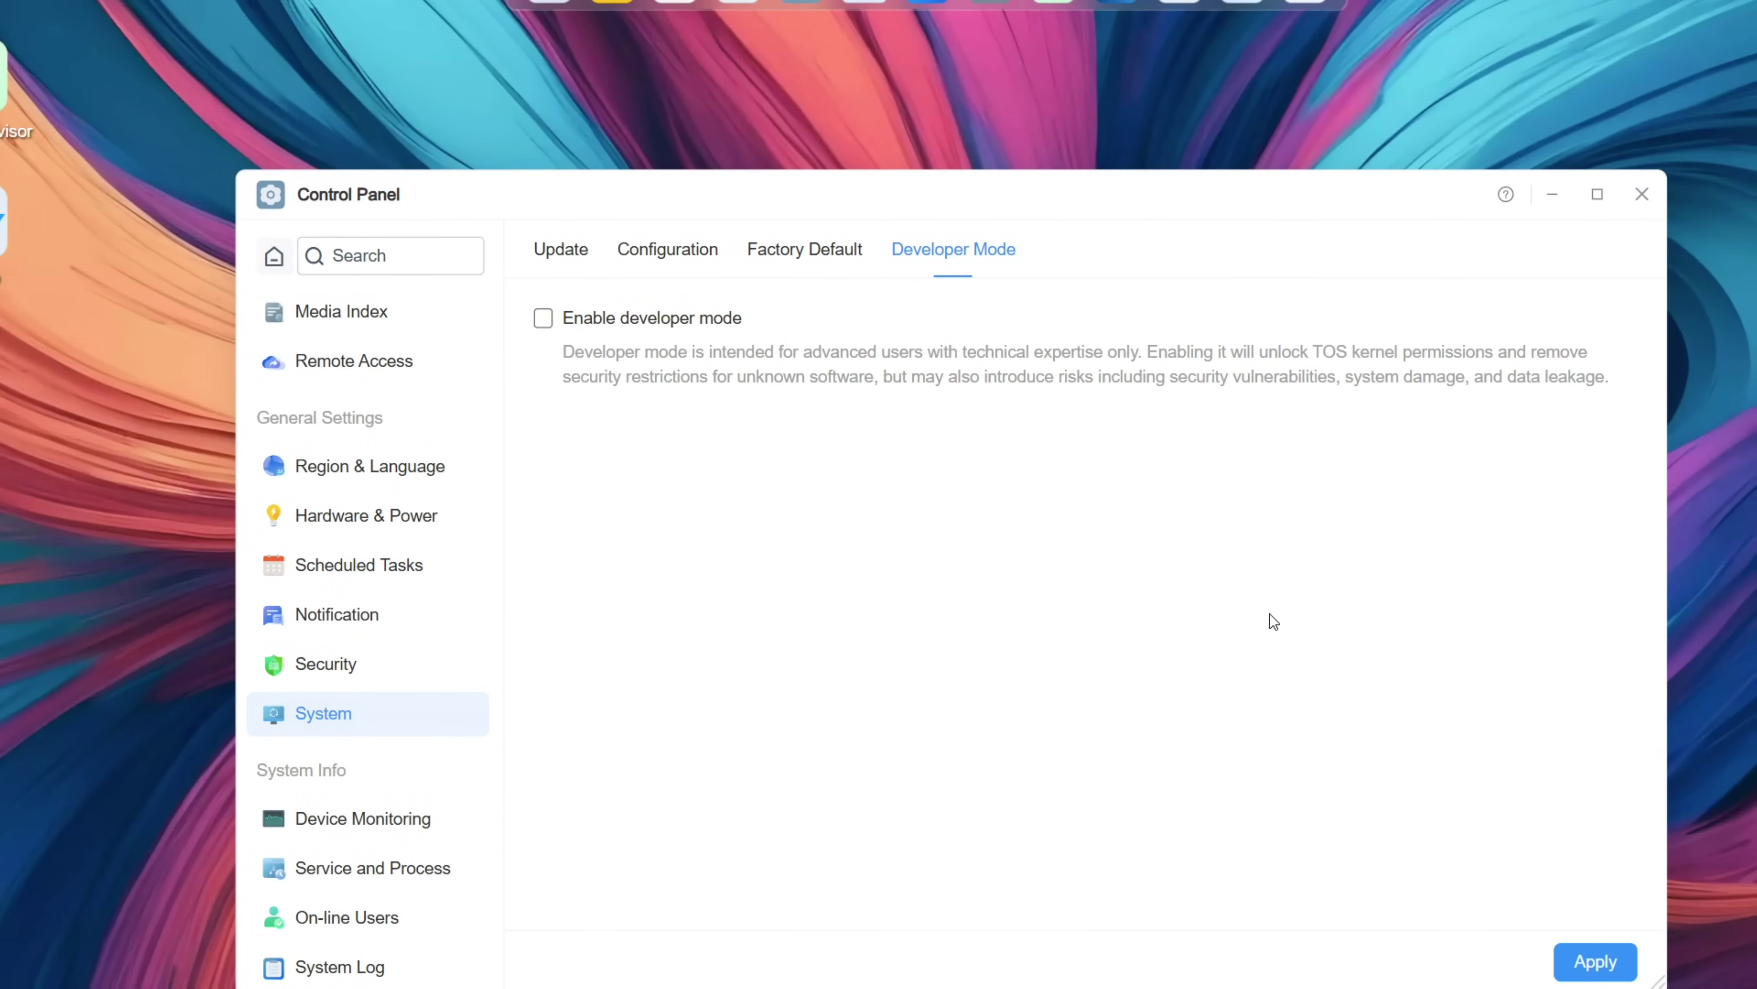
pyautogui.click(1612, 963)
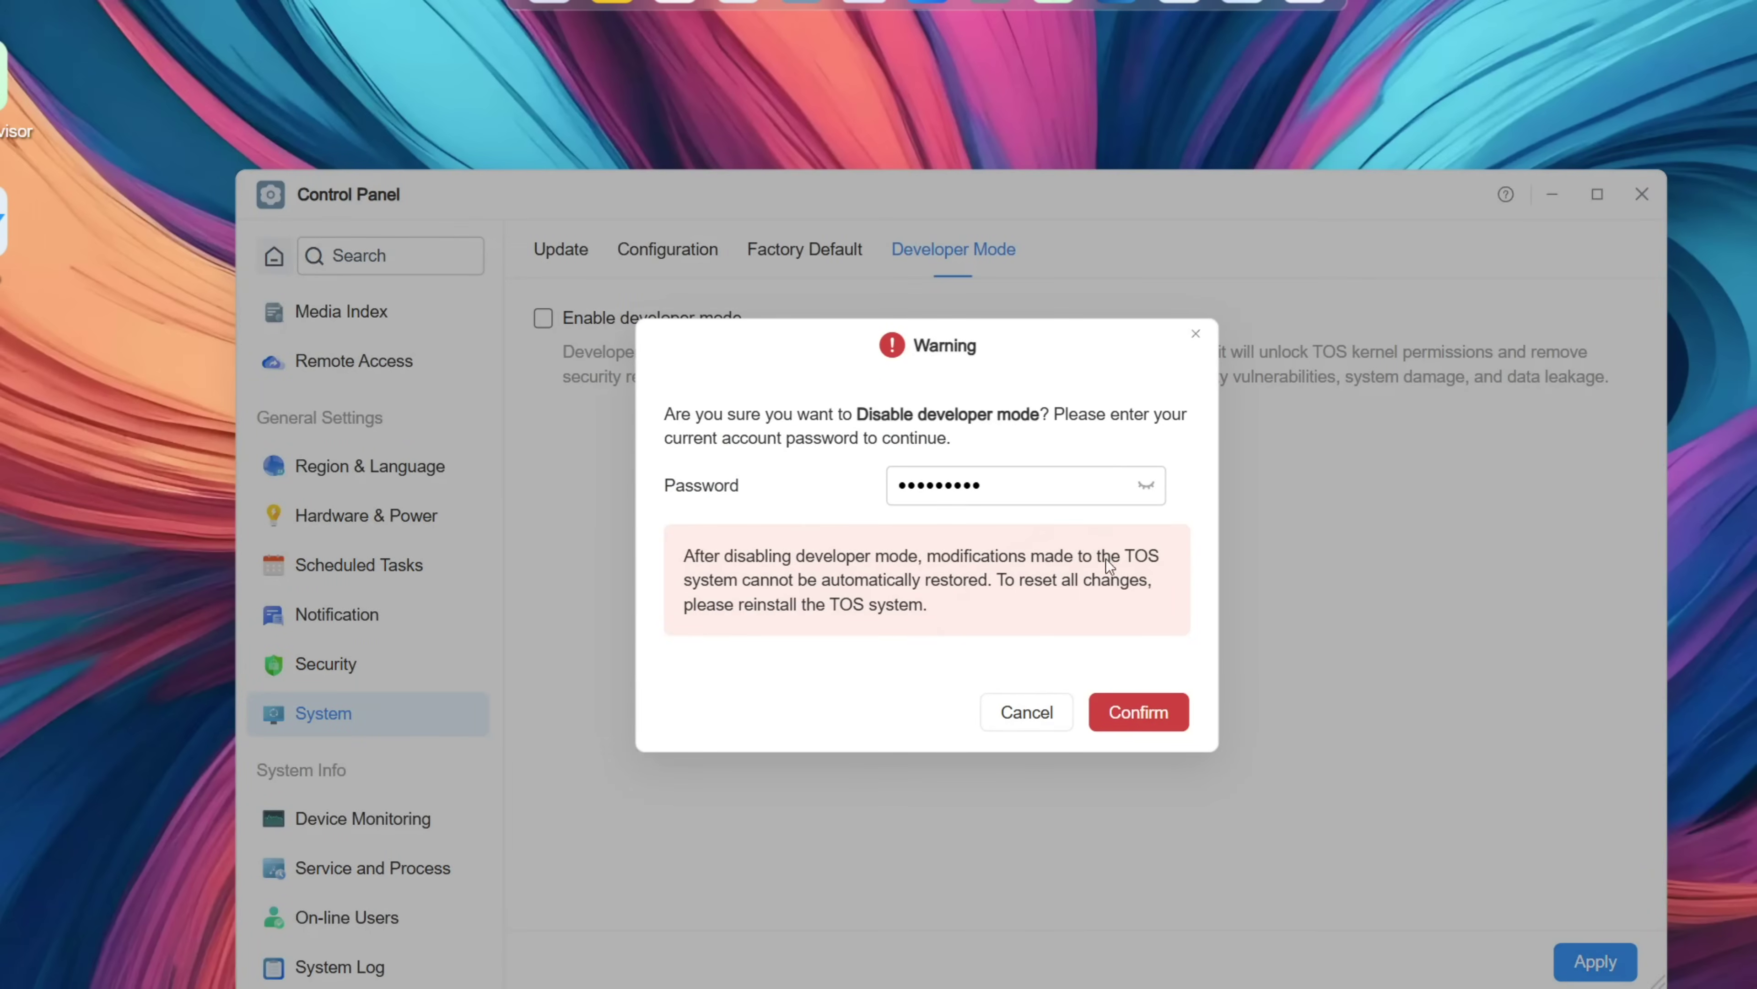
pyautogui.click(1138, 712)
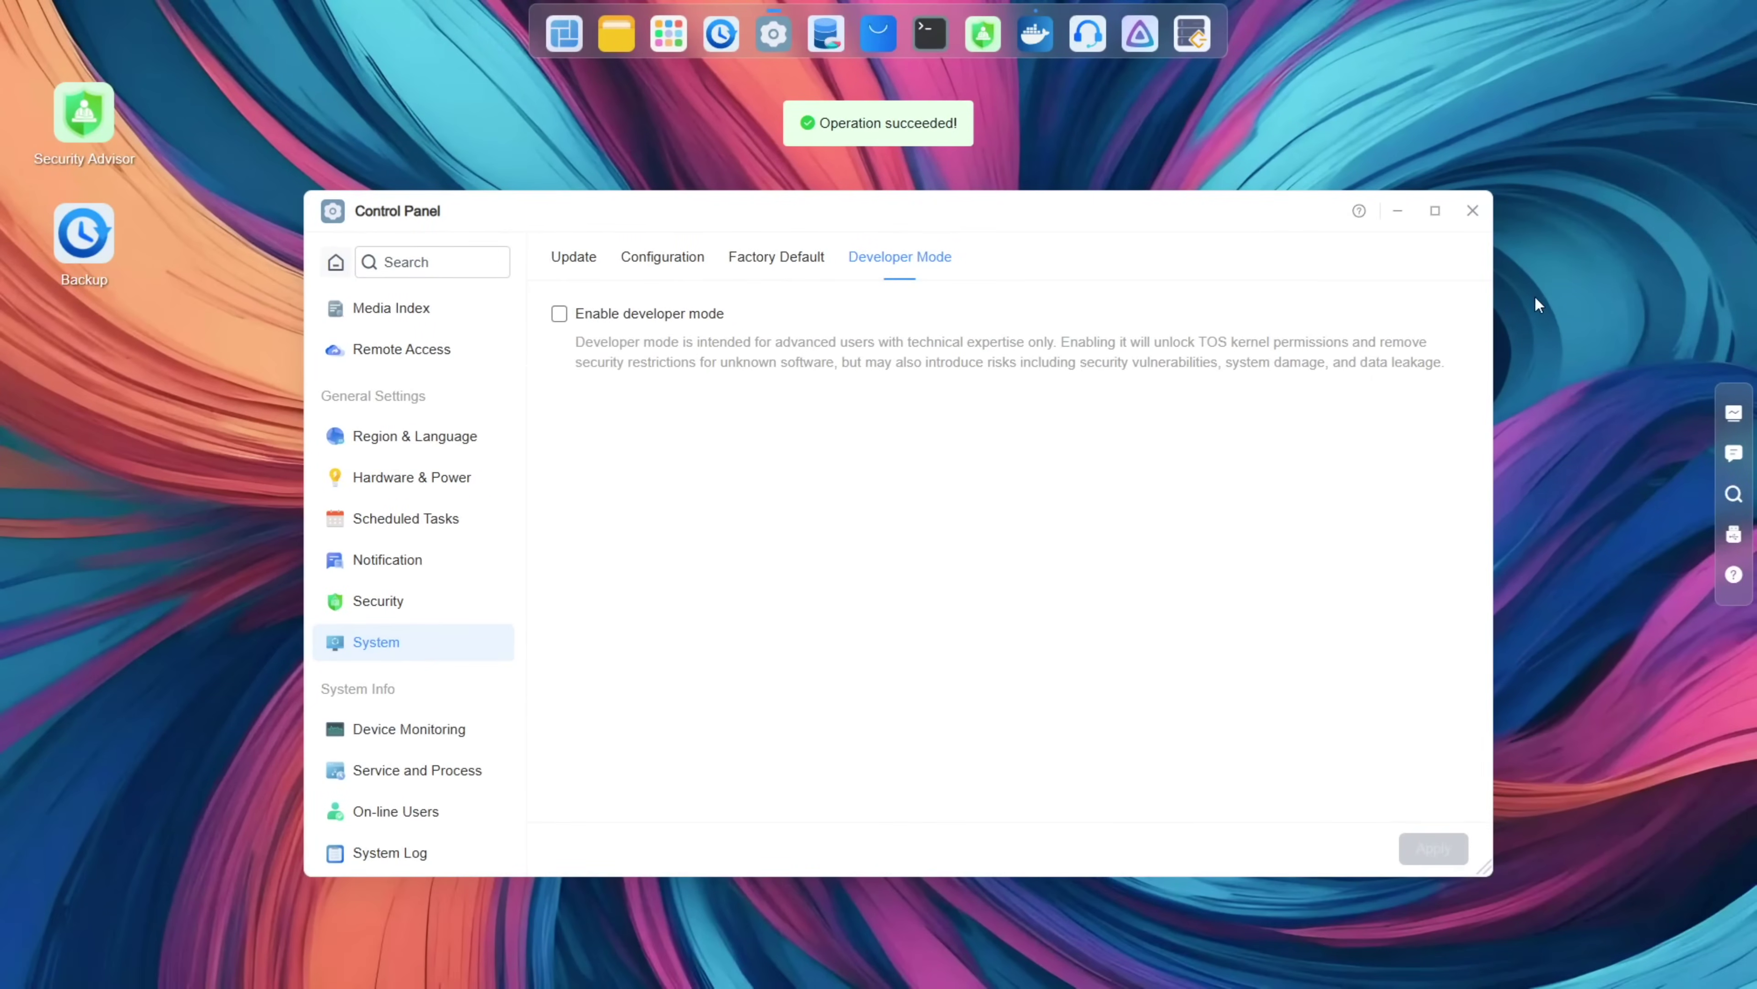
# Step: Close the Control Panel and launch the VMs app from the app launcher
pyautogui.click(1472, 210)
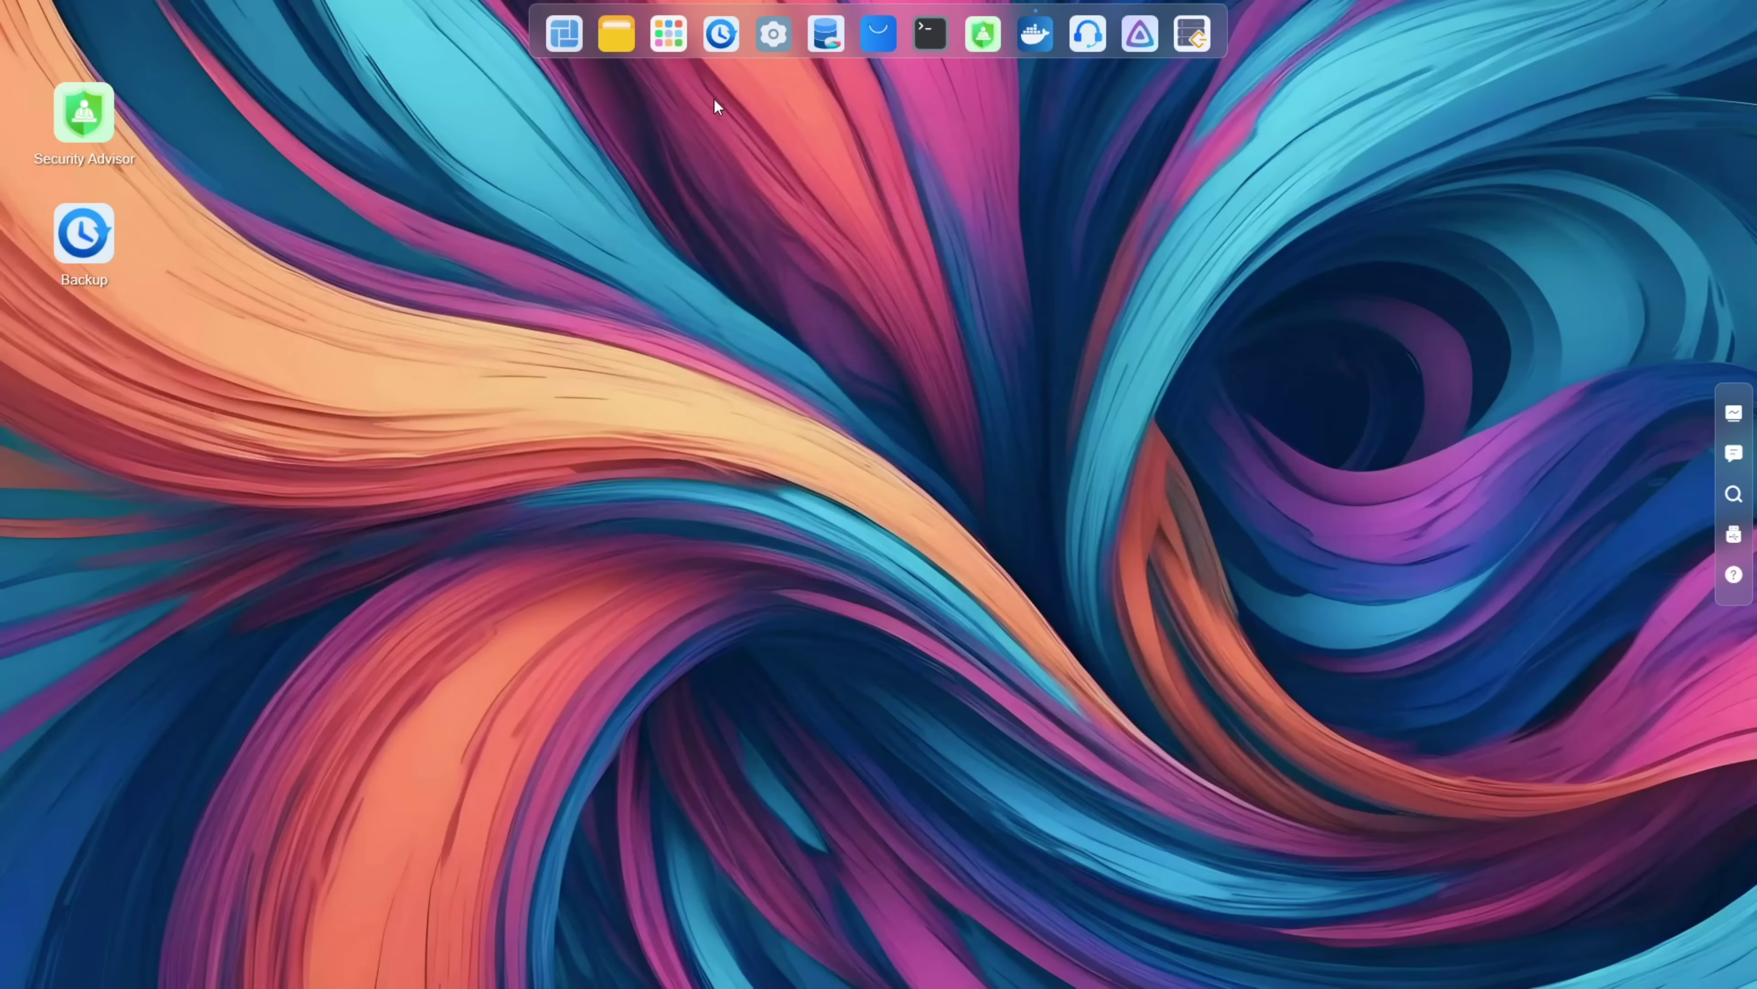
pyautogui.click(658, 45)
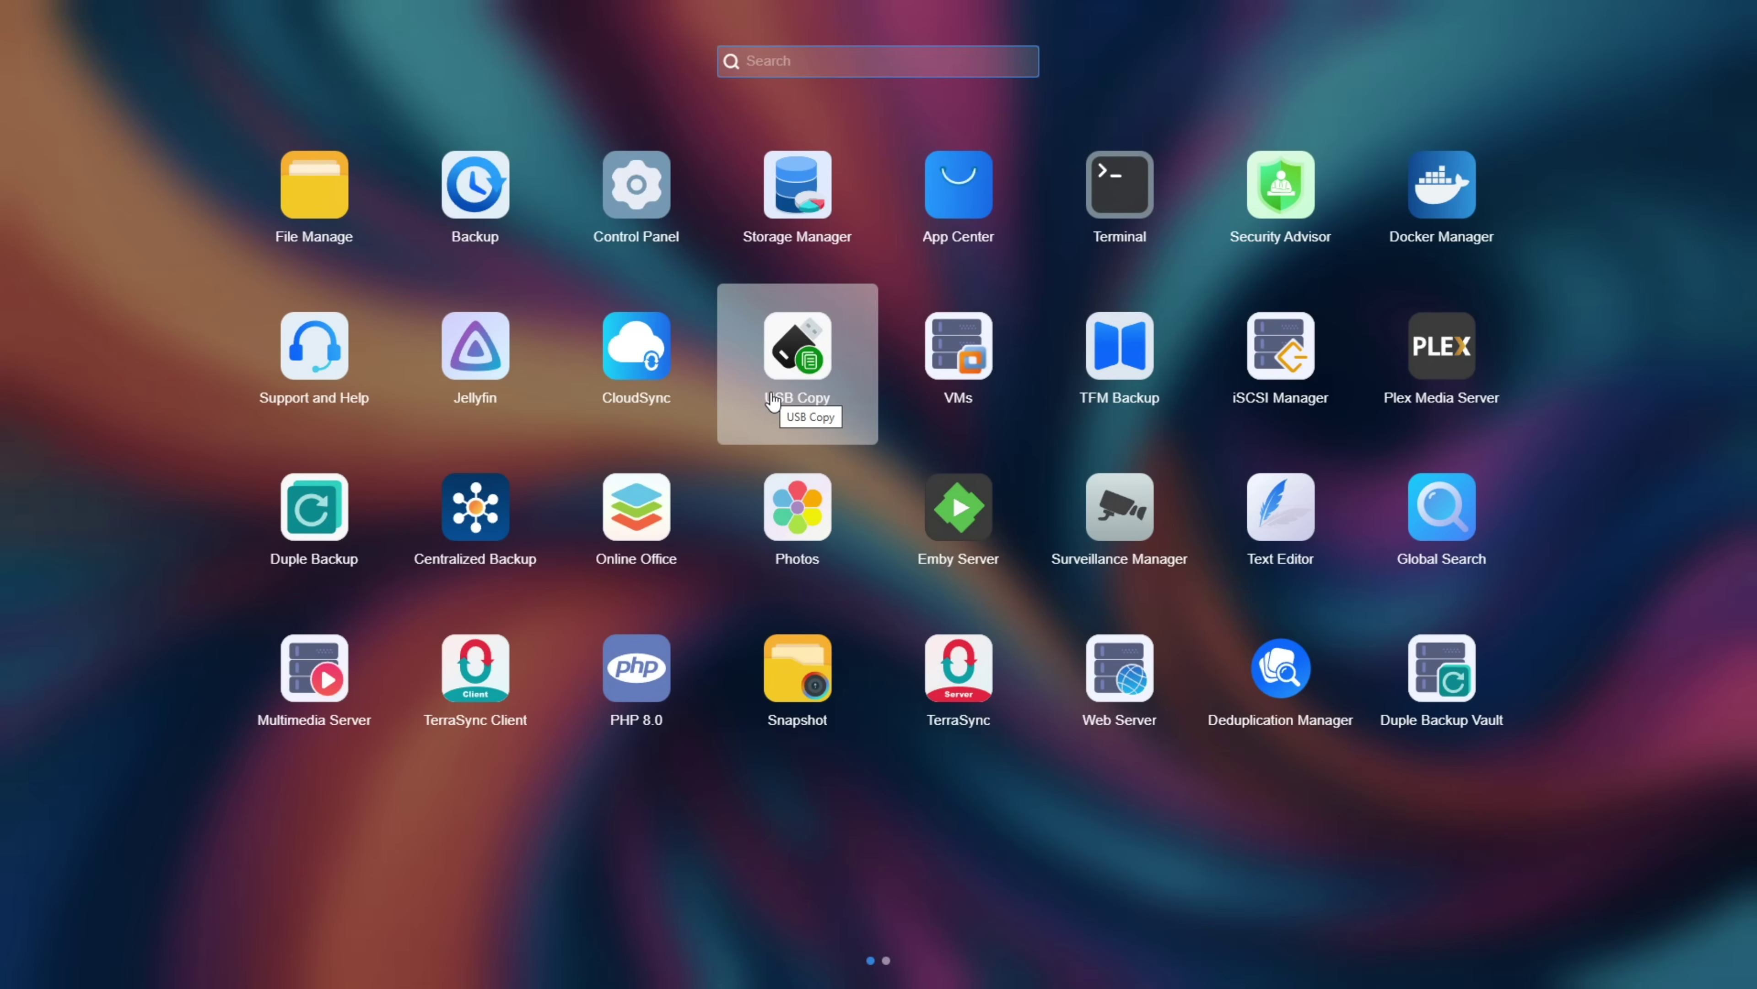
pyautogui.click(933, 339)
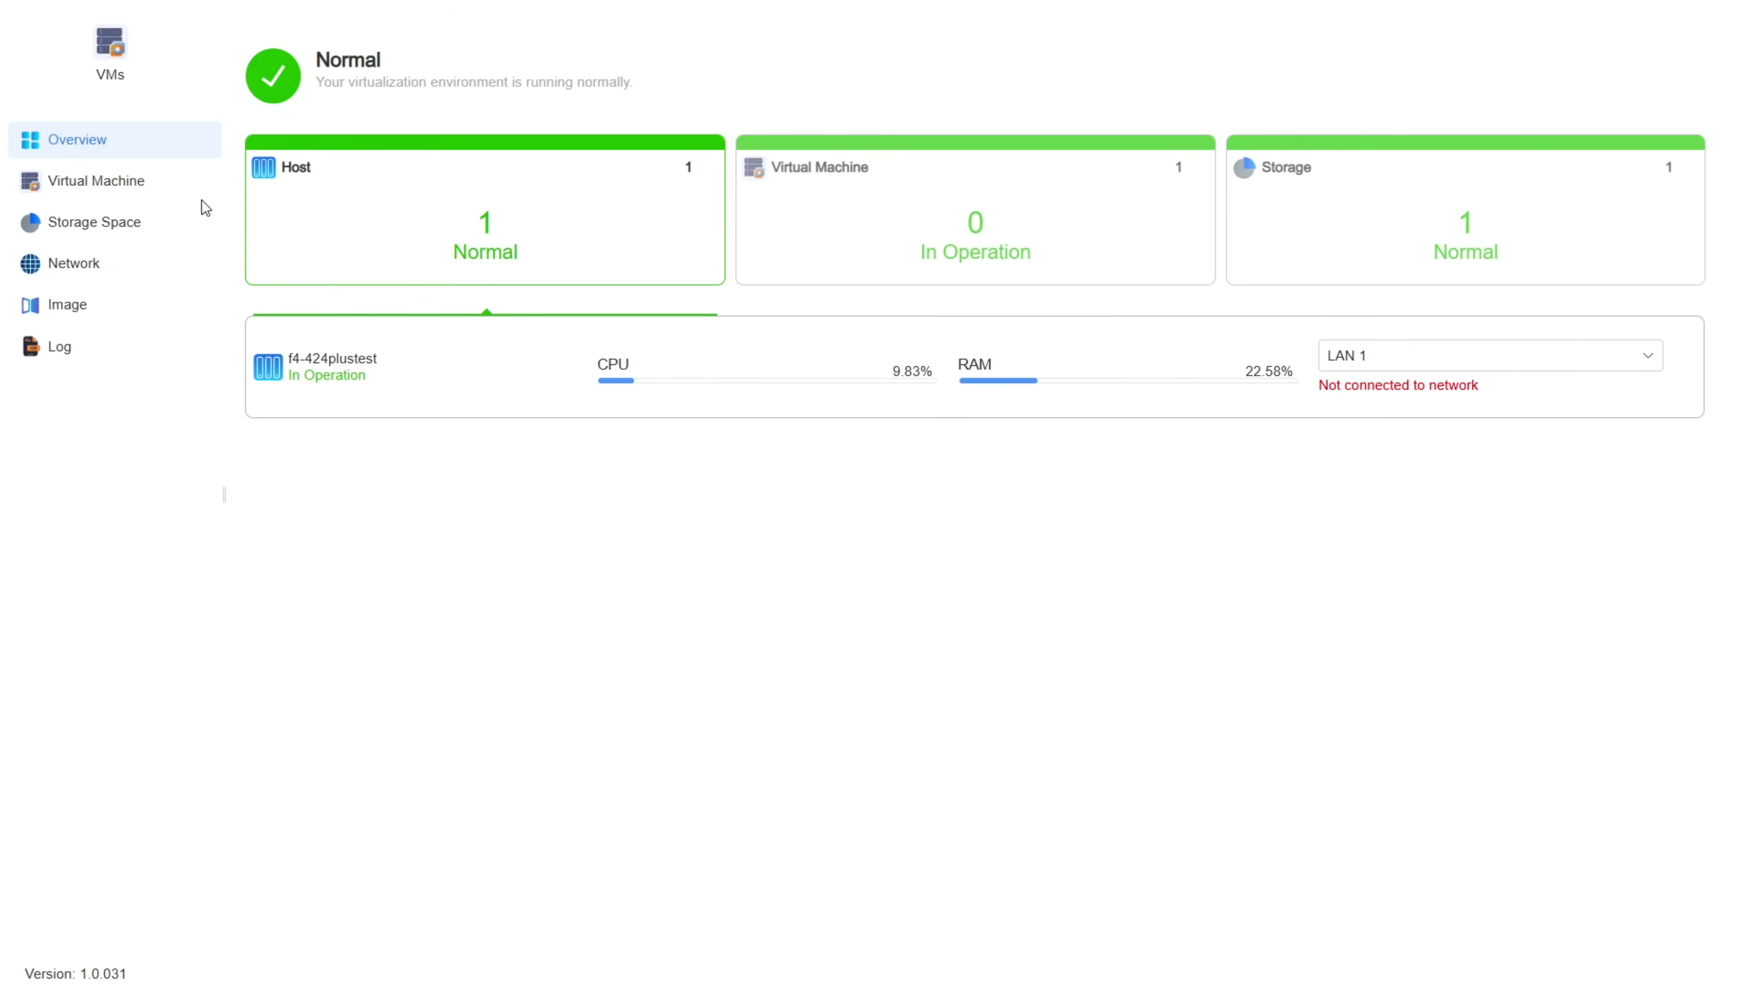
# Step: Start the UBUNTUVM virtual machine from the Virtual Machine list
pyautogui.click(91, 193)
pyautogui.click(1171, 225)
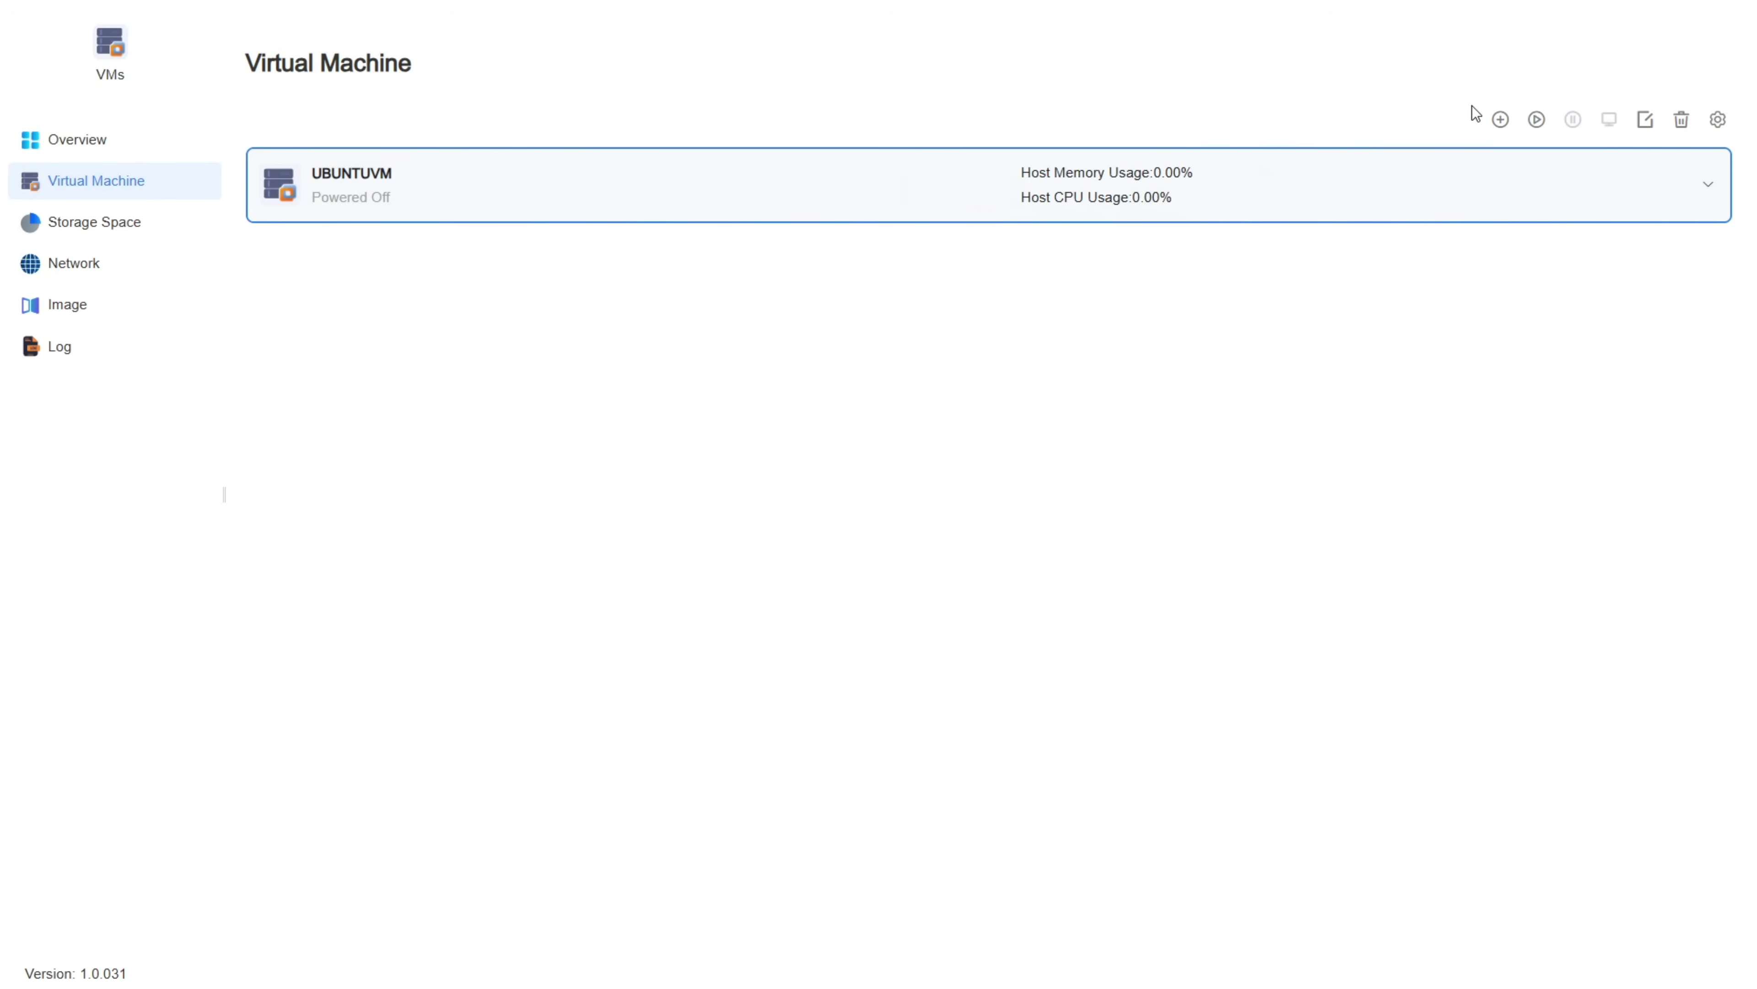
pyautogui.click(1537, 119)
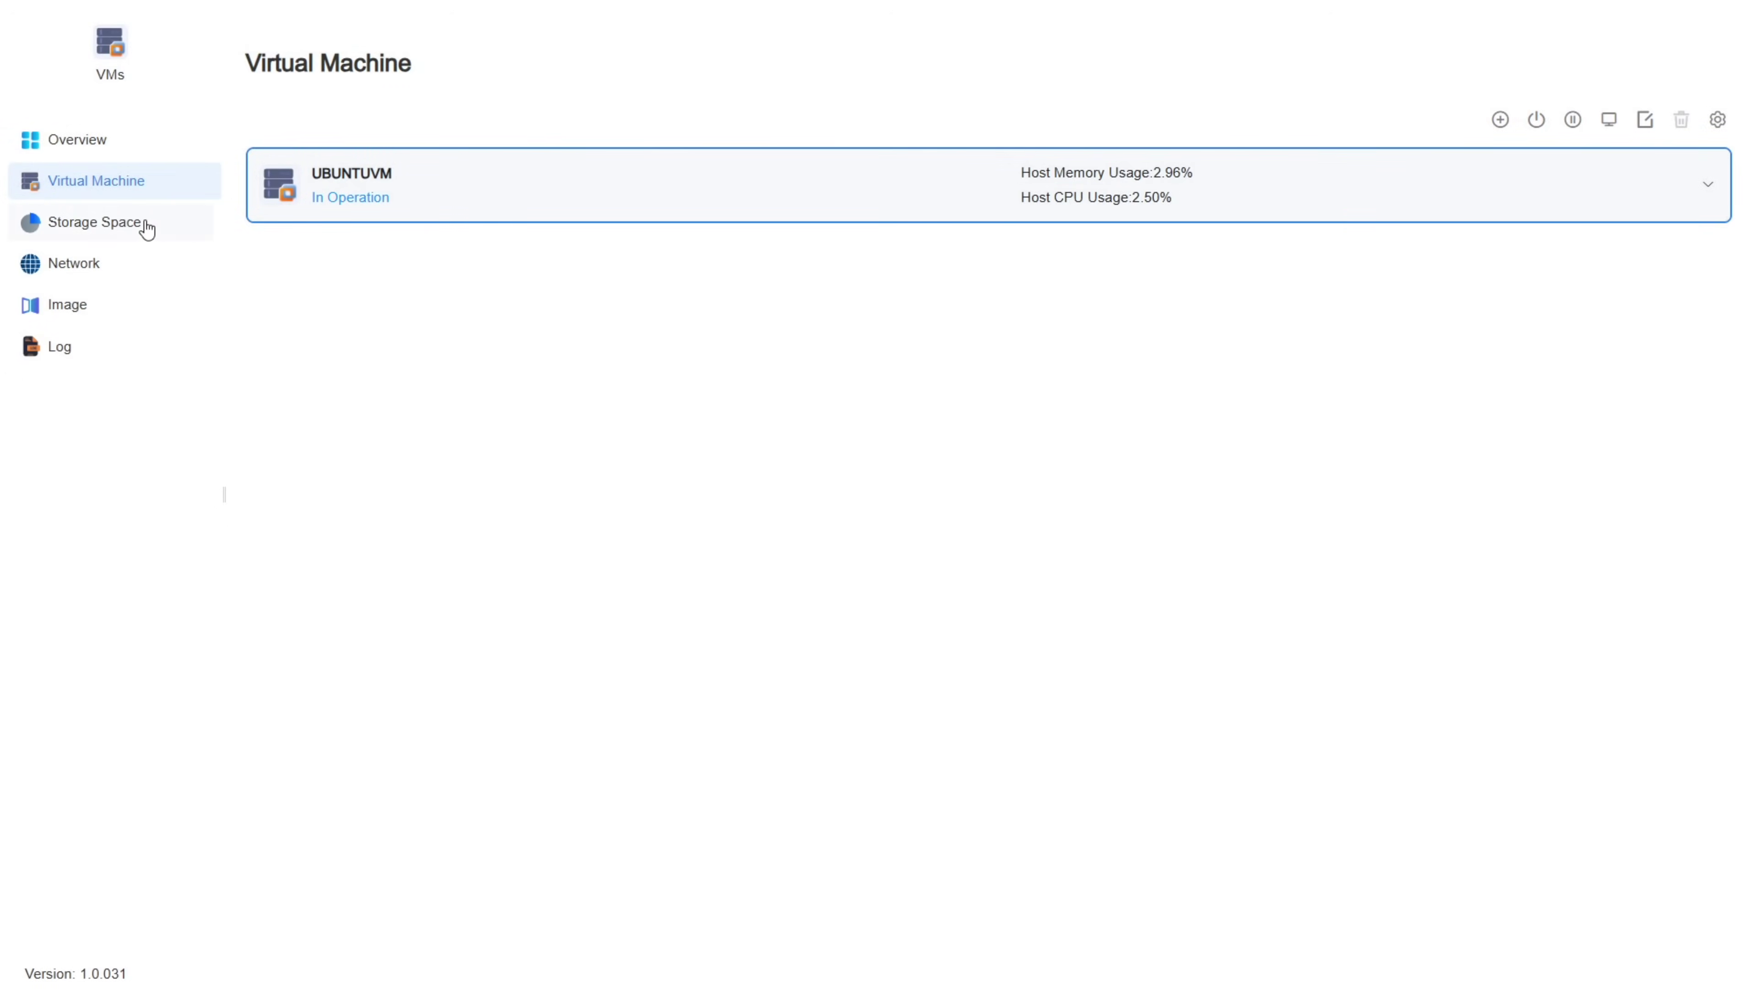
# Step: Look at the Storage Space and Network pages, opening and cancelling their add dialogs
pyautogui.click(141, 225)
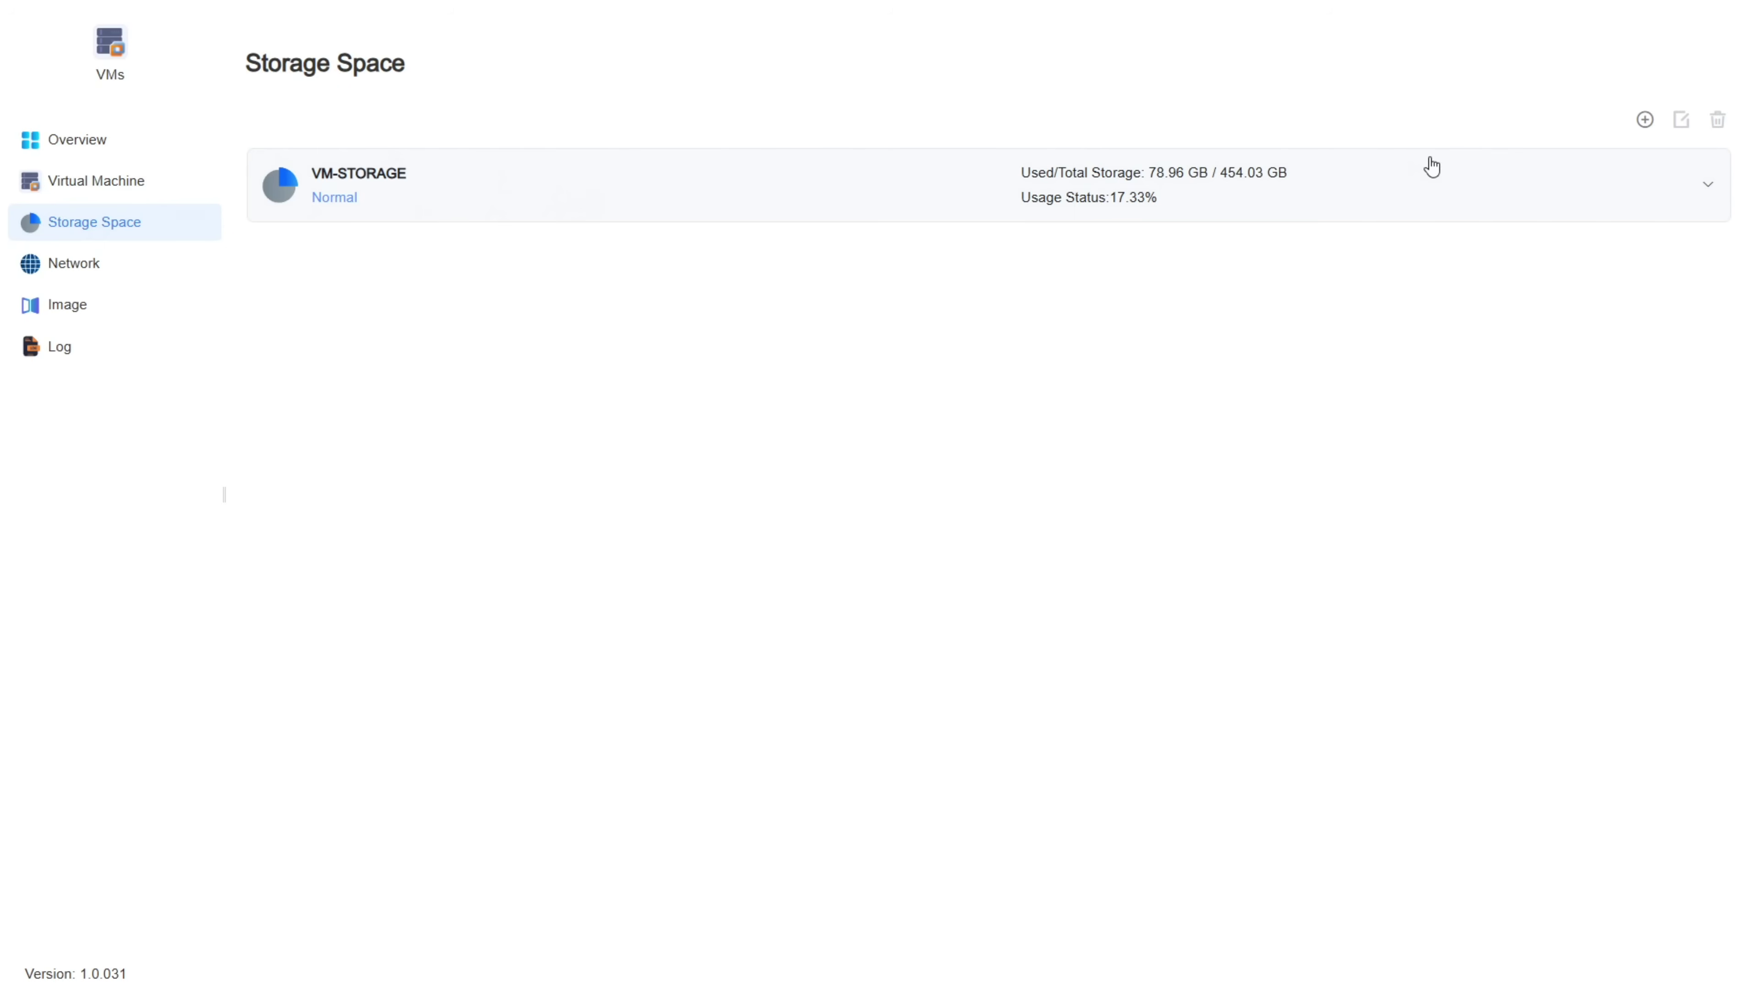
pyautogui.click(1647, 120)
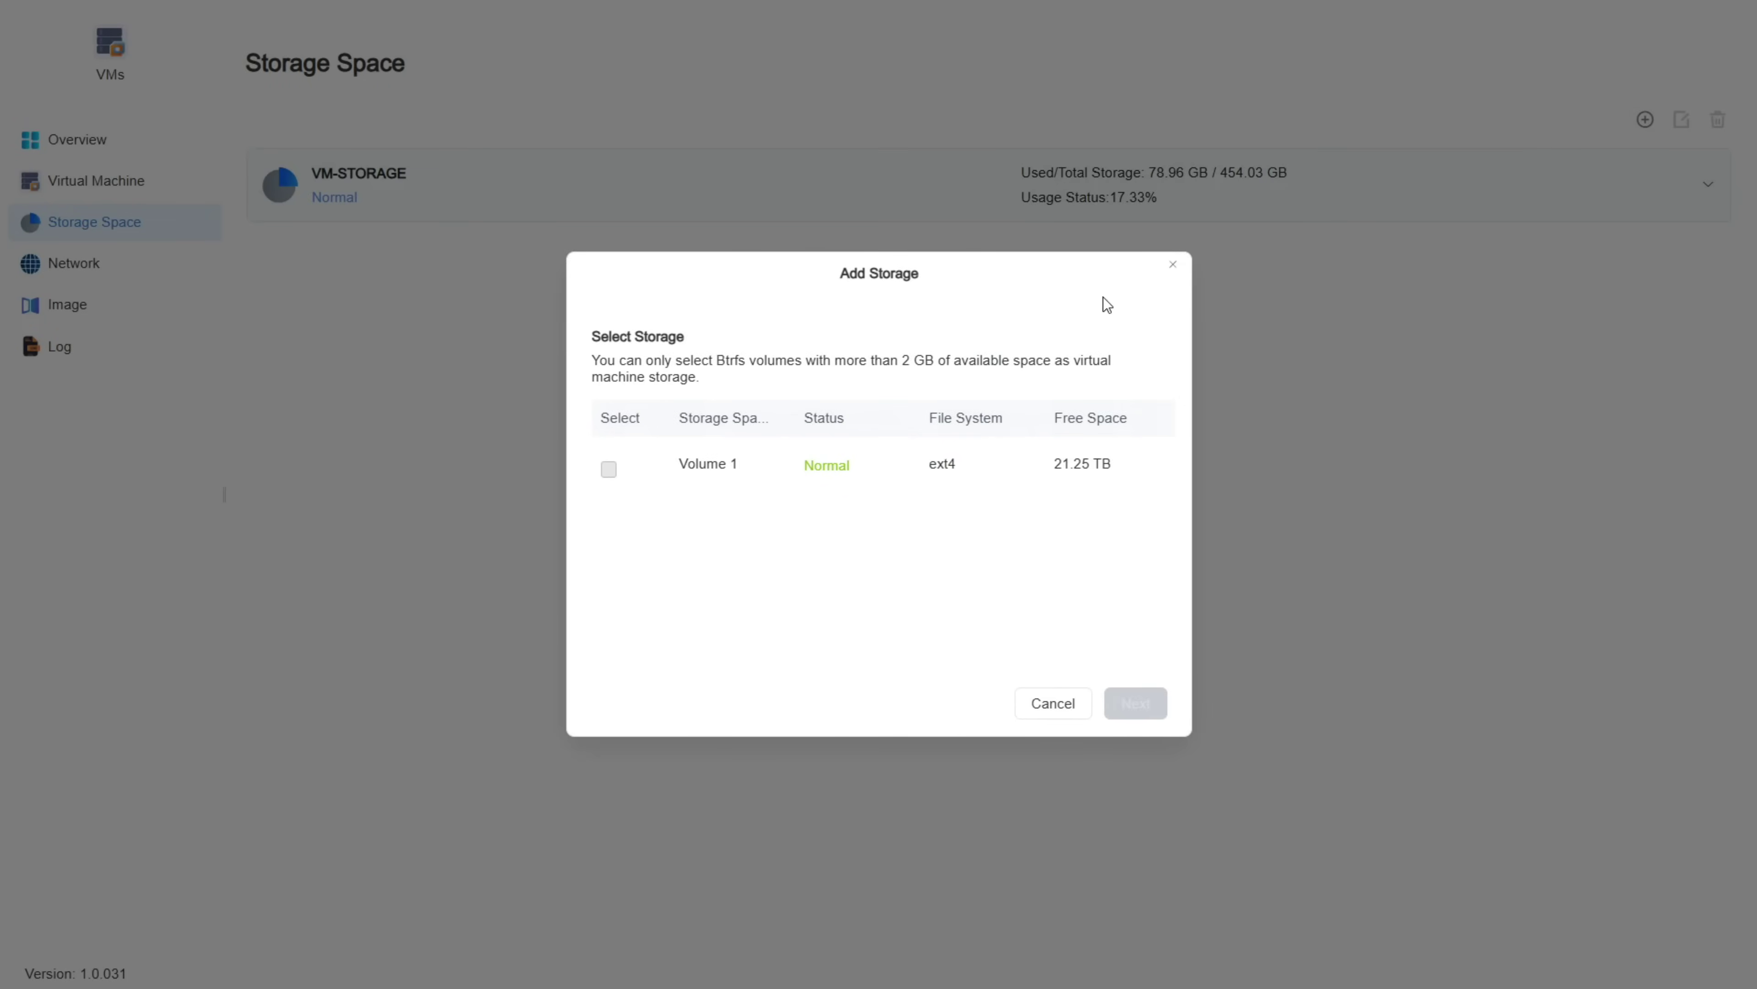
pyautogui.click(1173, 264)
pyautogui.click(77, 268)
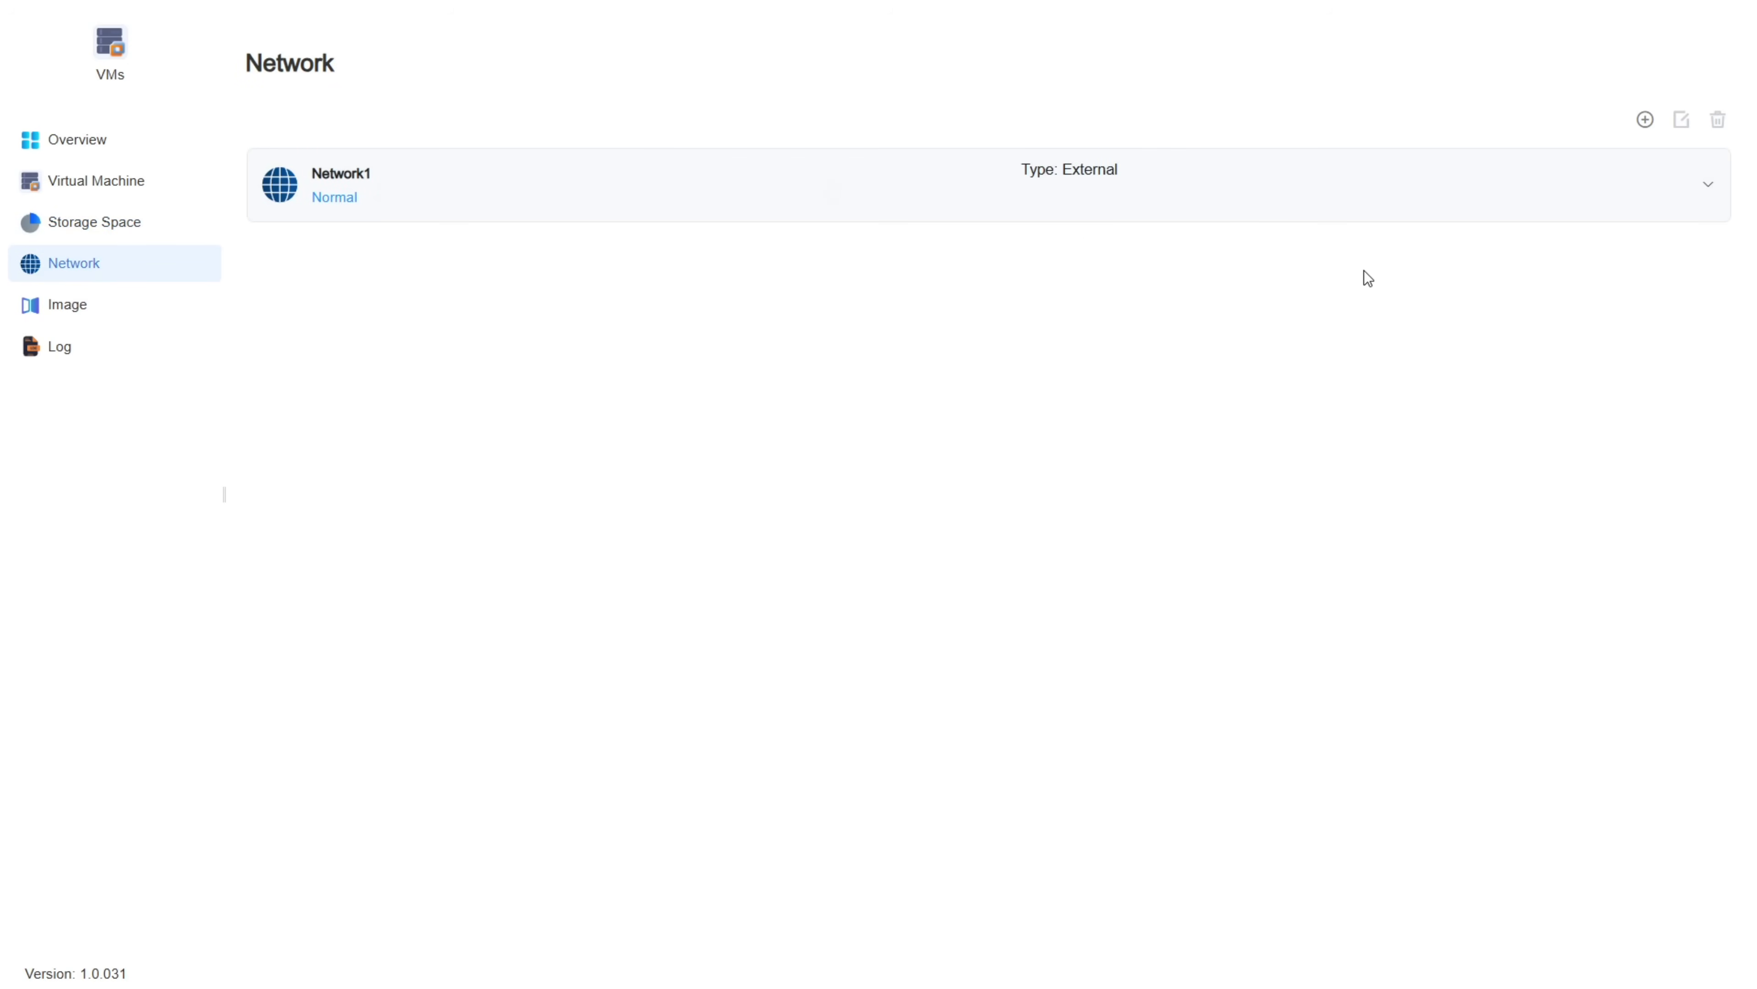
pyautogui.click(1645, 119)
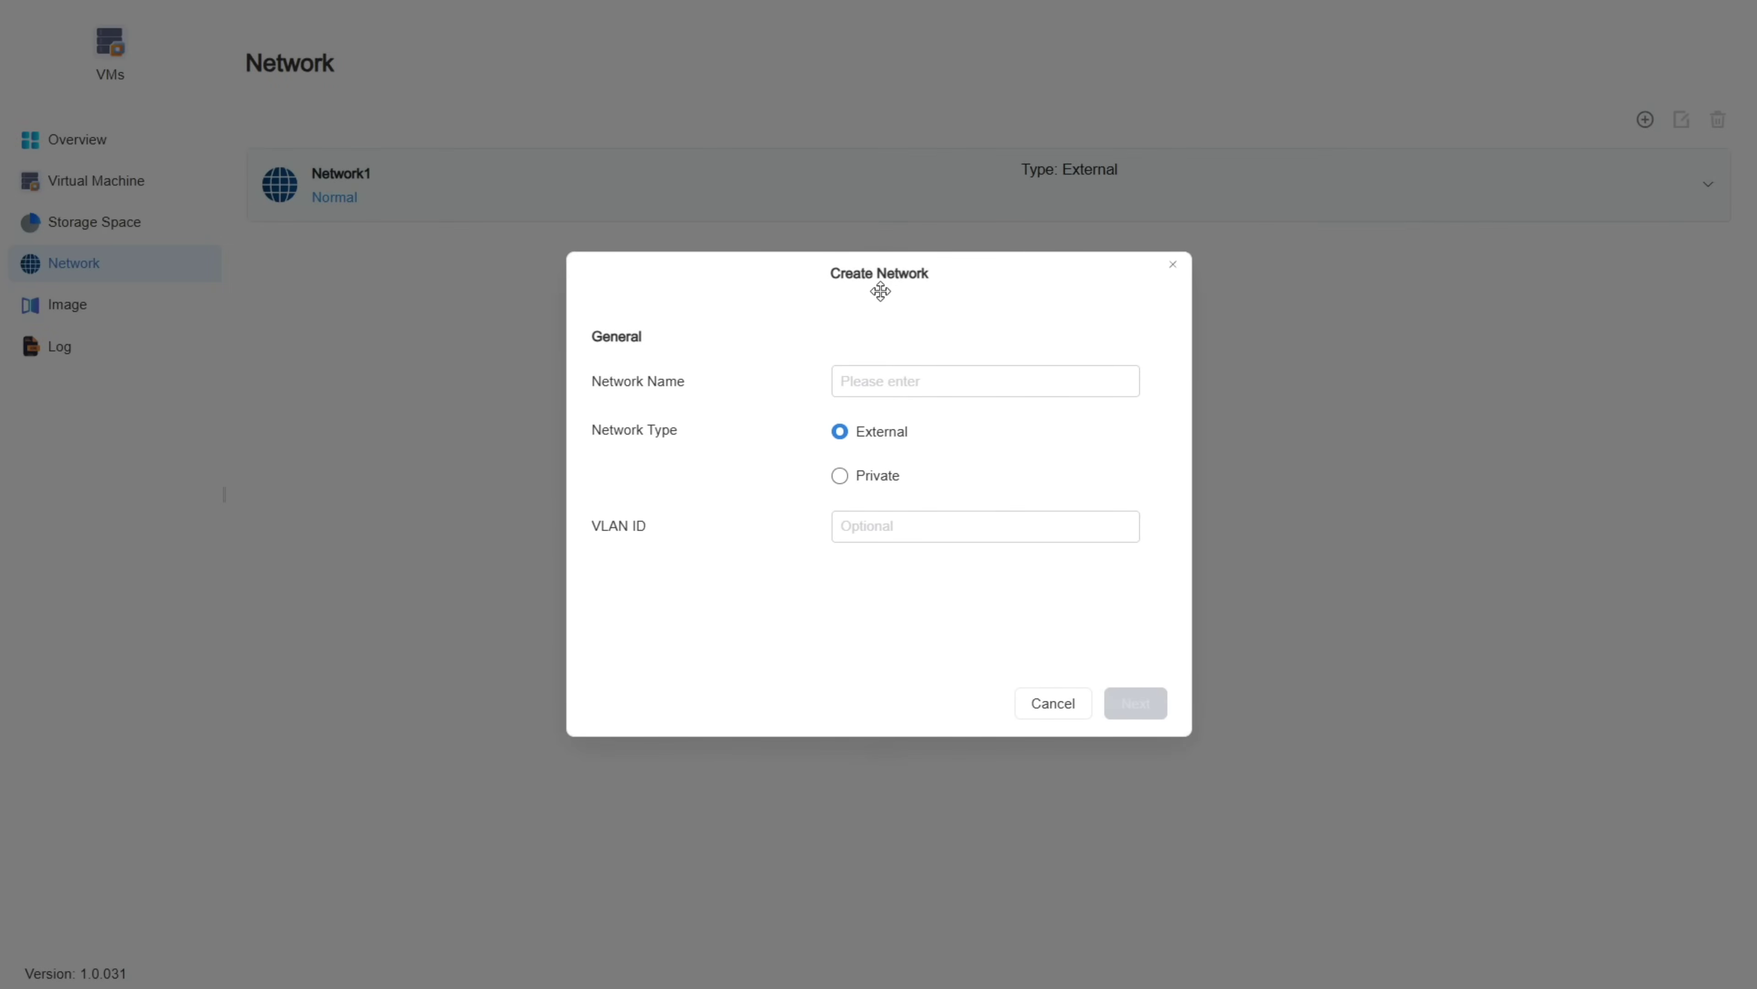
pyautogui.click(1169, 270)
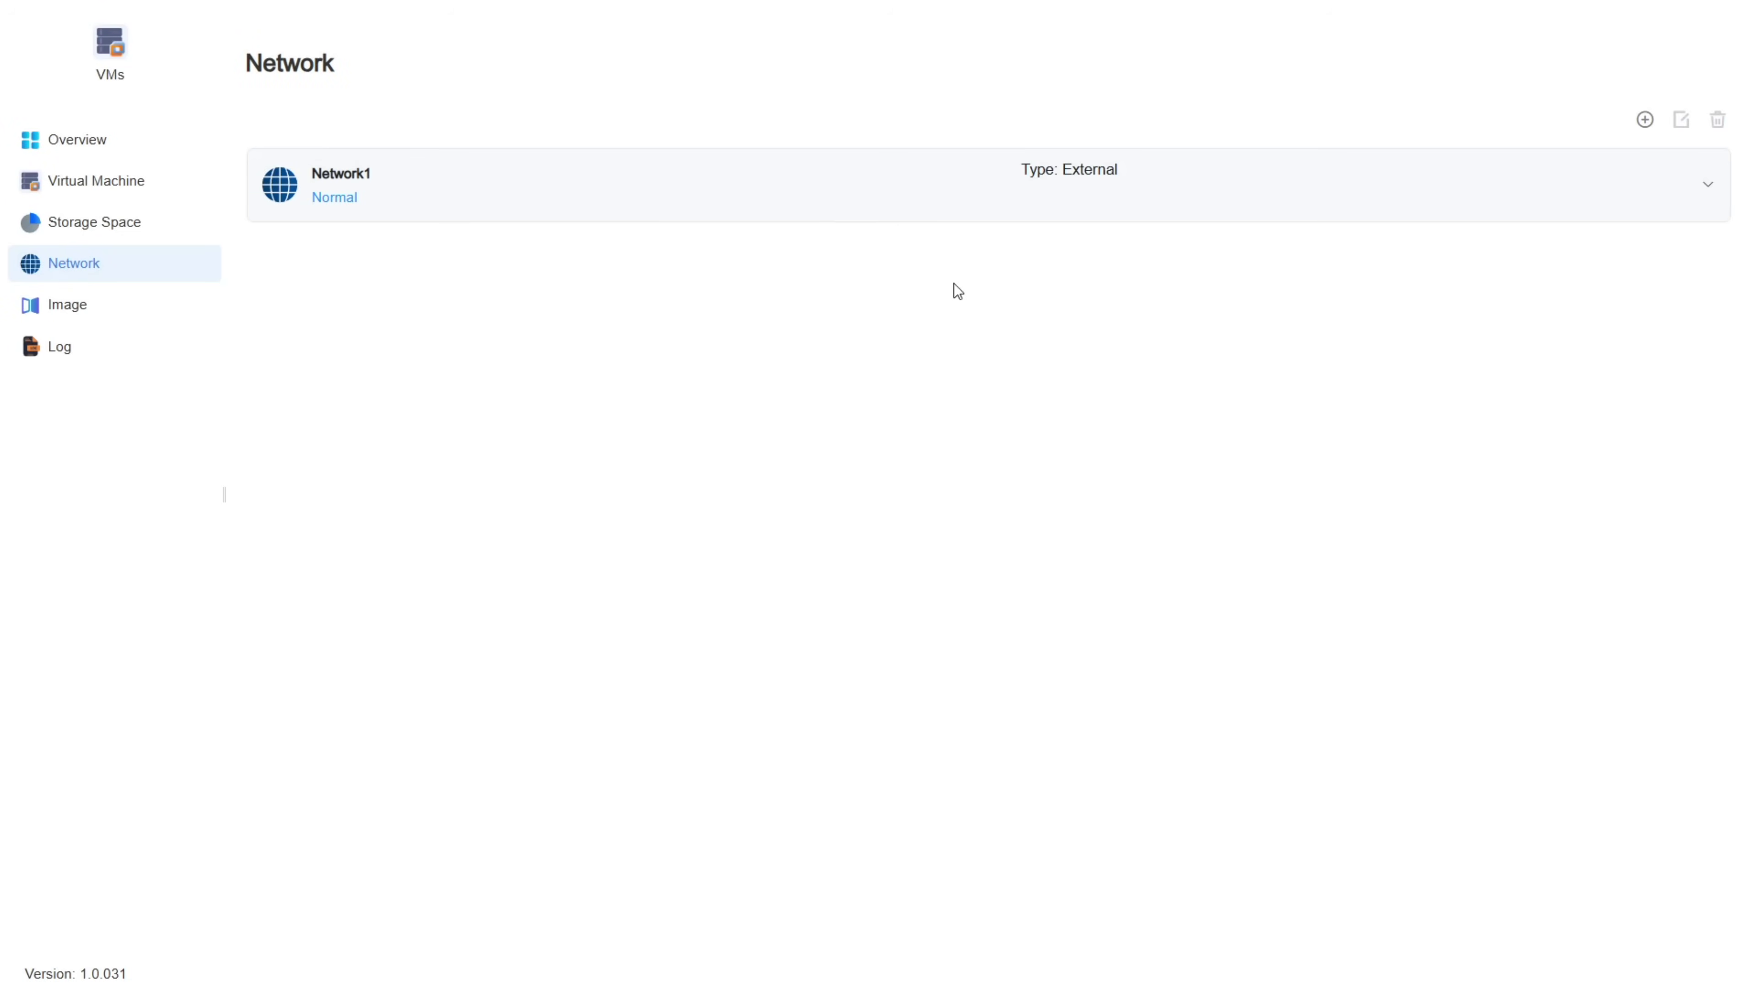
# Step: On the Image page, preview importing an ISO from the NAS, then cancel and return to Virtual Machine
pyautogui.click(83, 305)
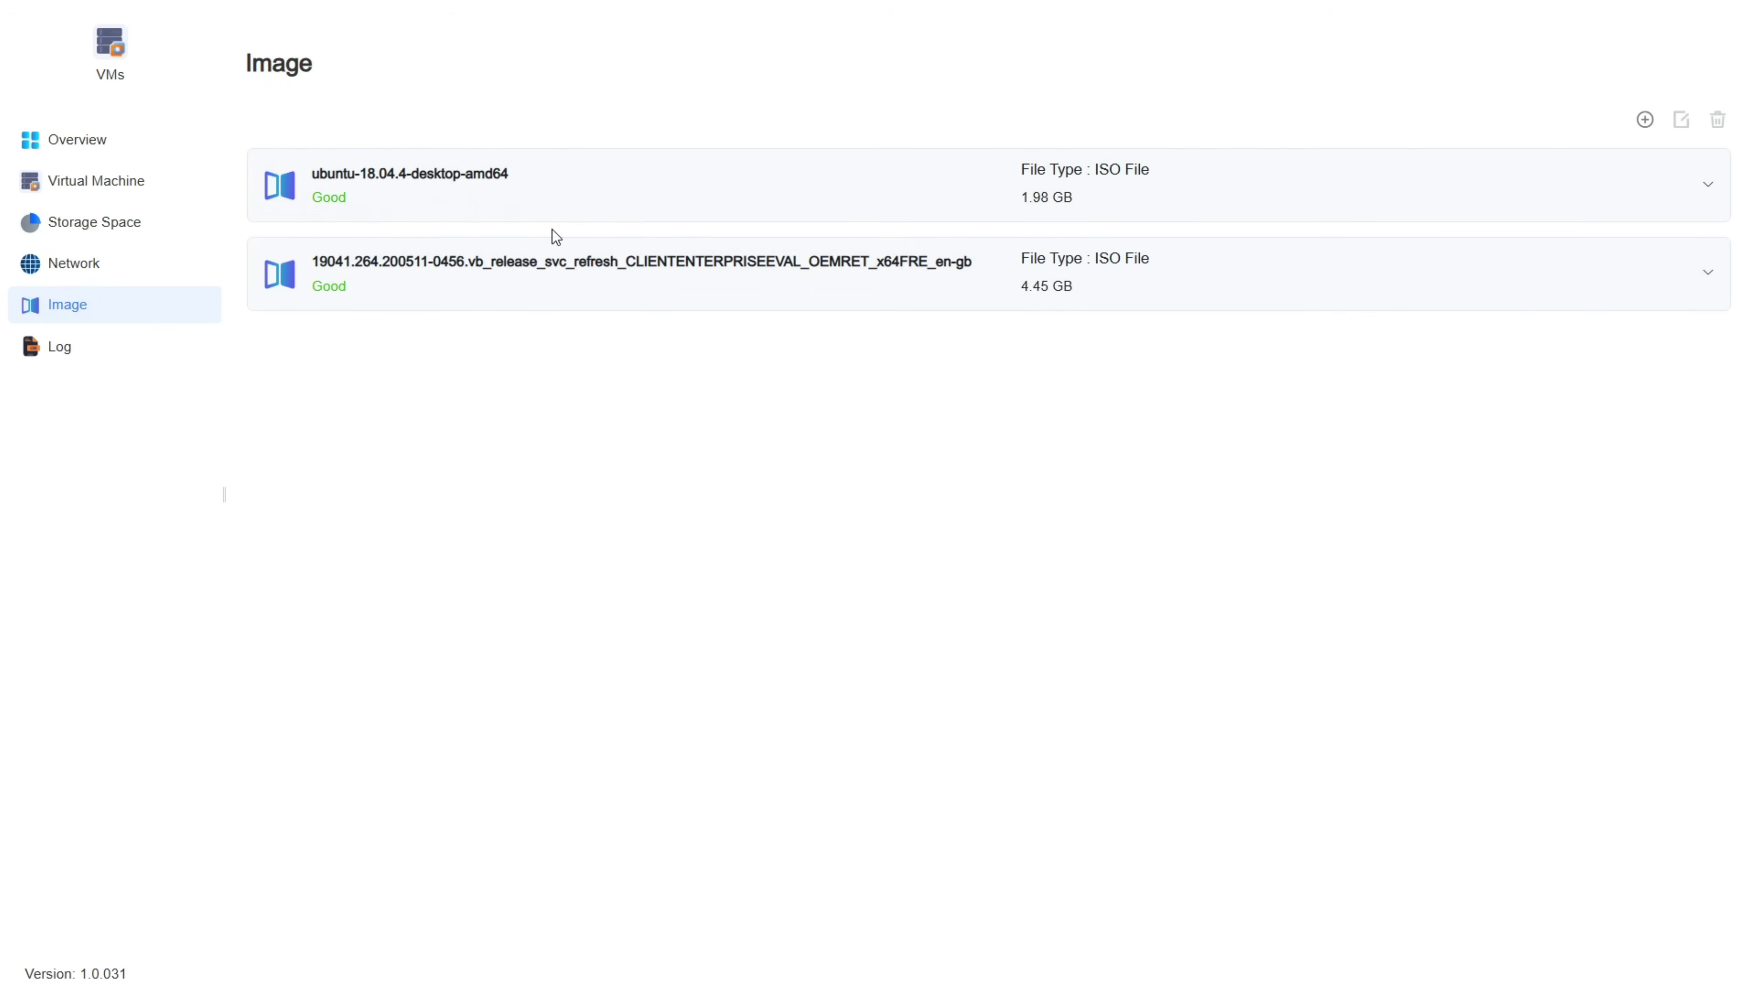
pyautogui.click(1644, 120)
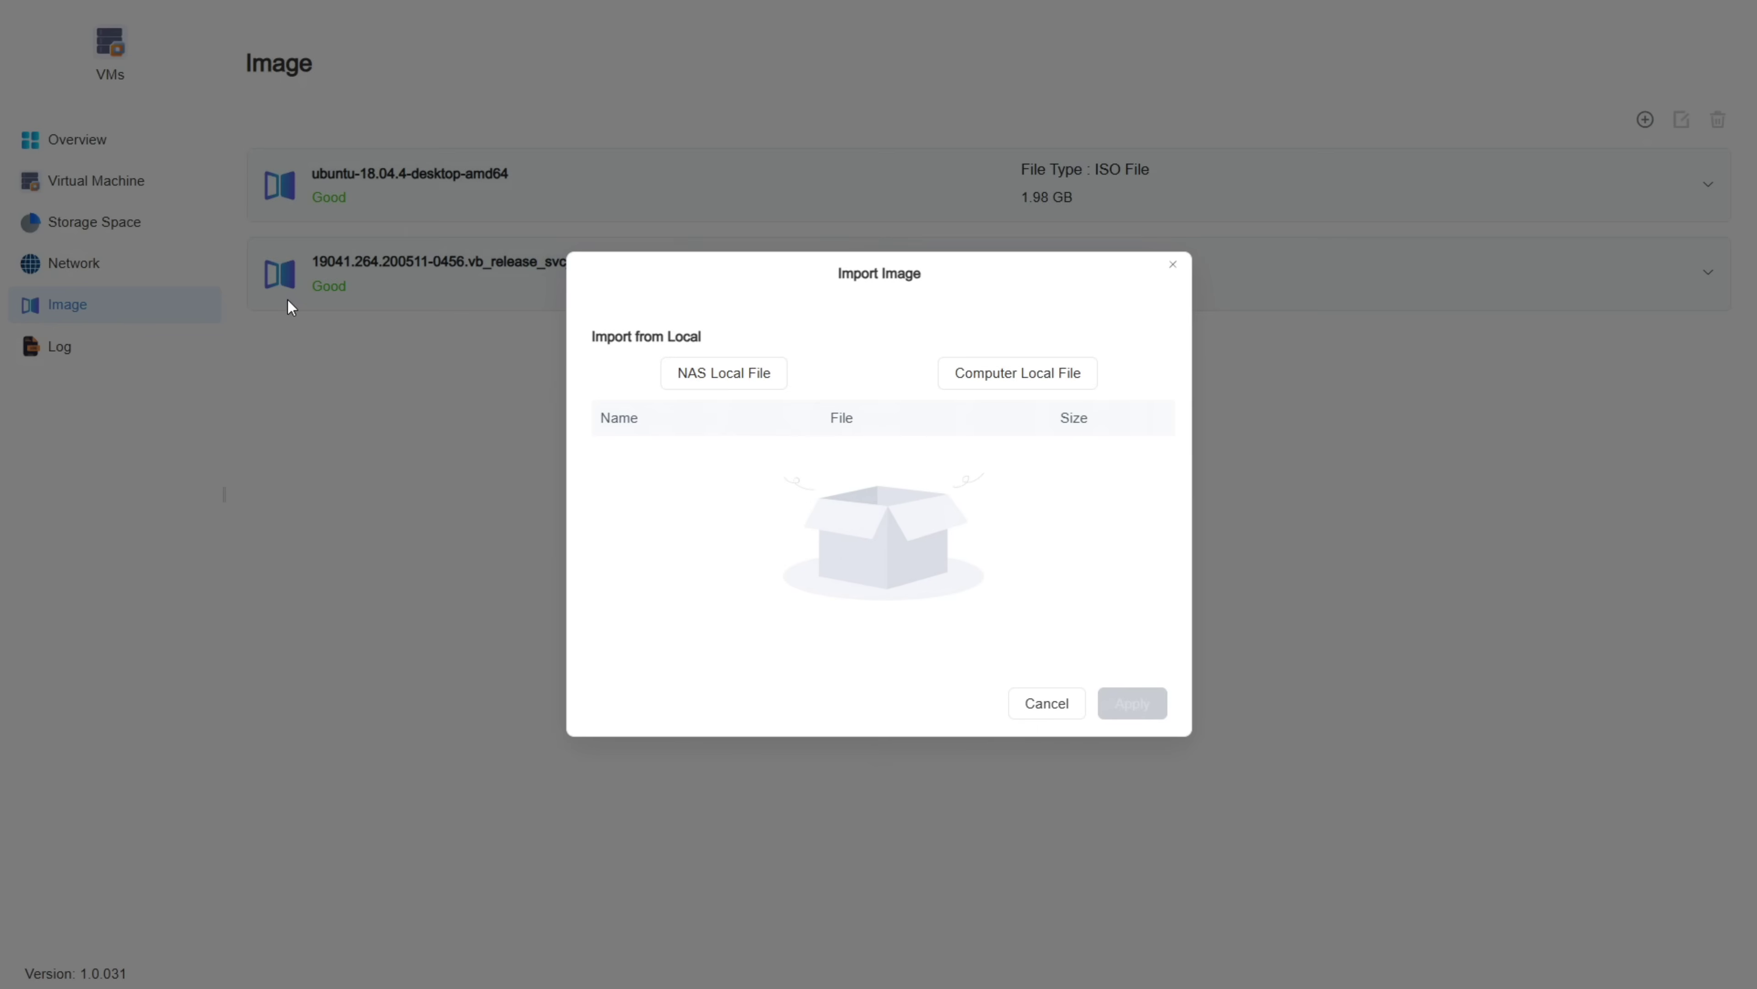
pyautogui.click(715, 380)
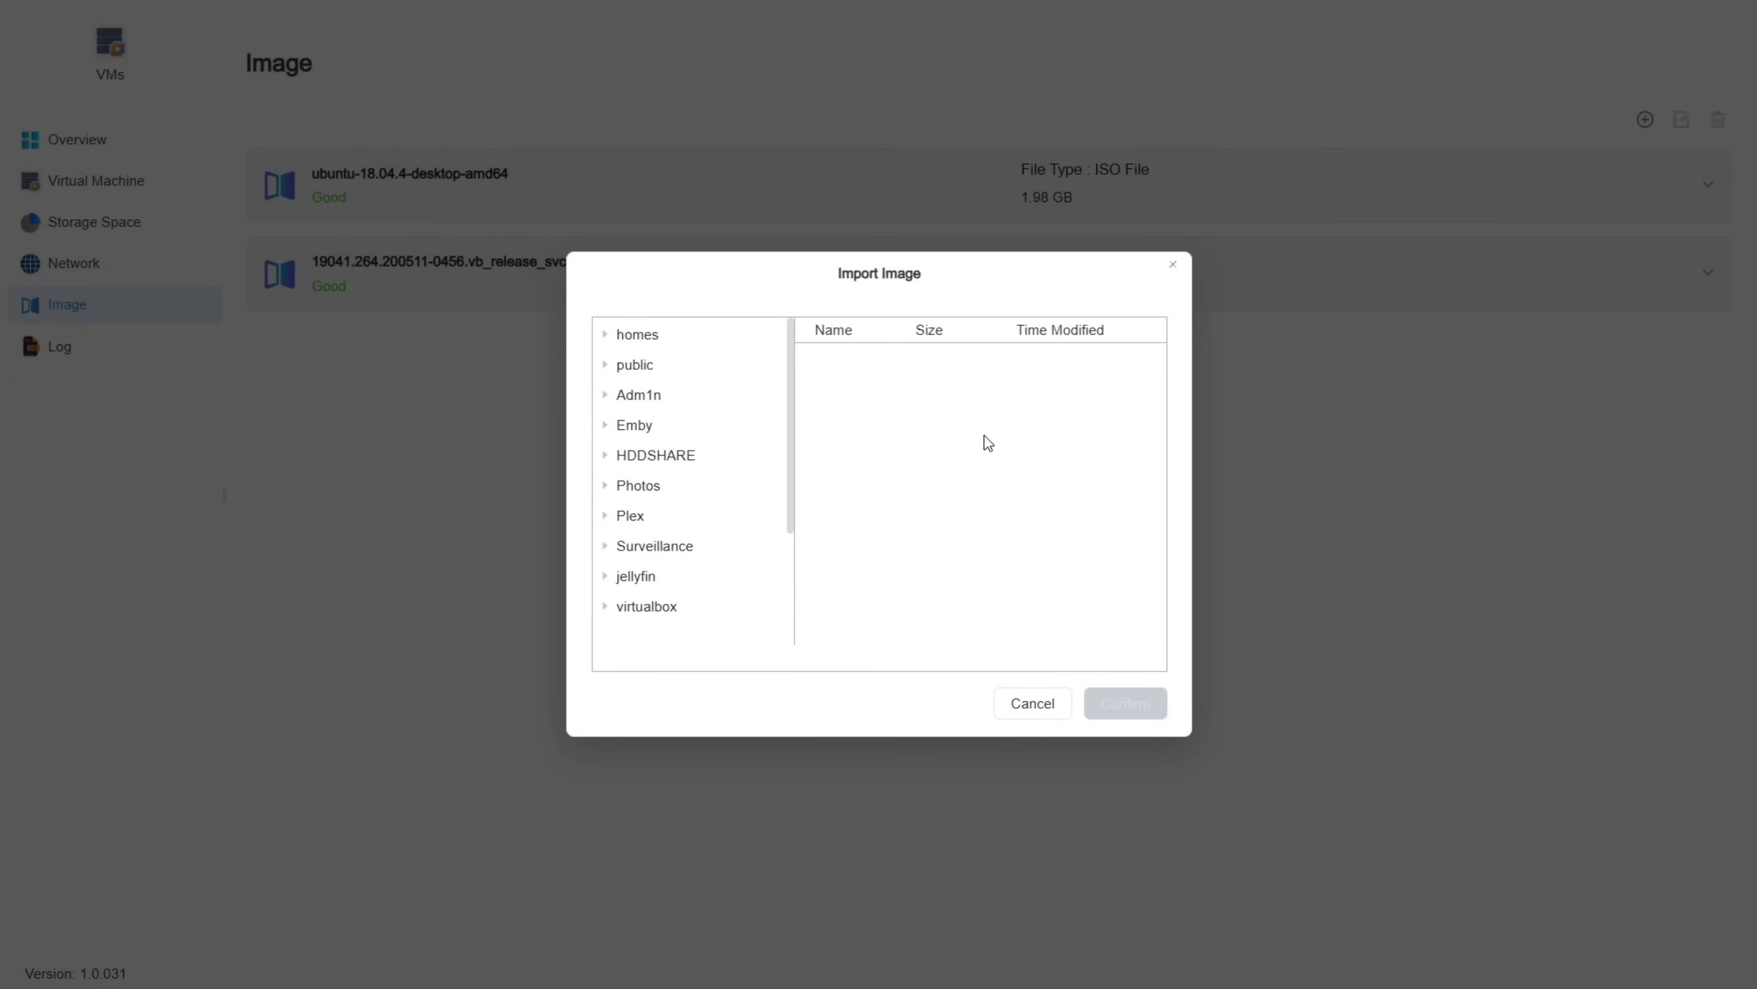
pyautogui.scroll(-2, 675, 457)
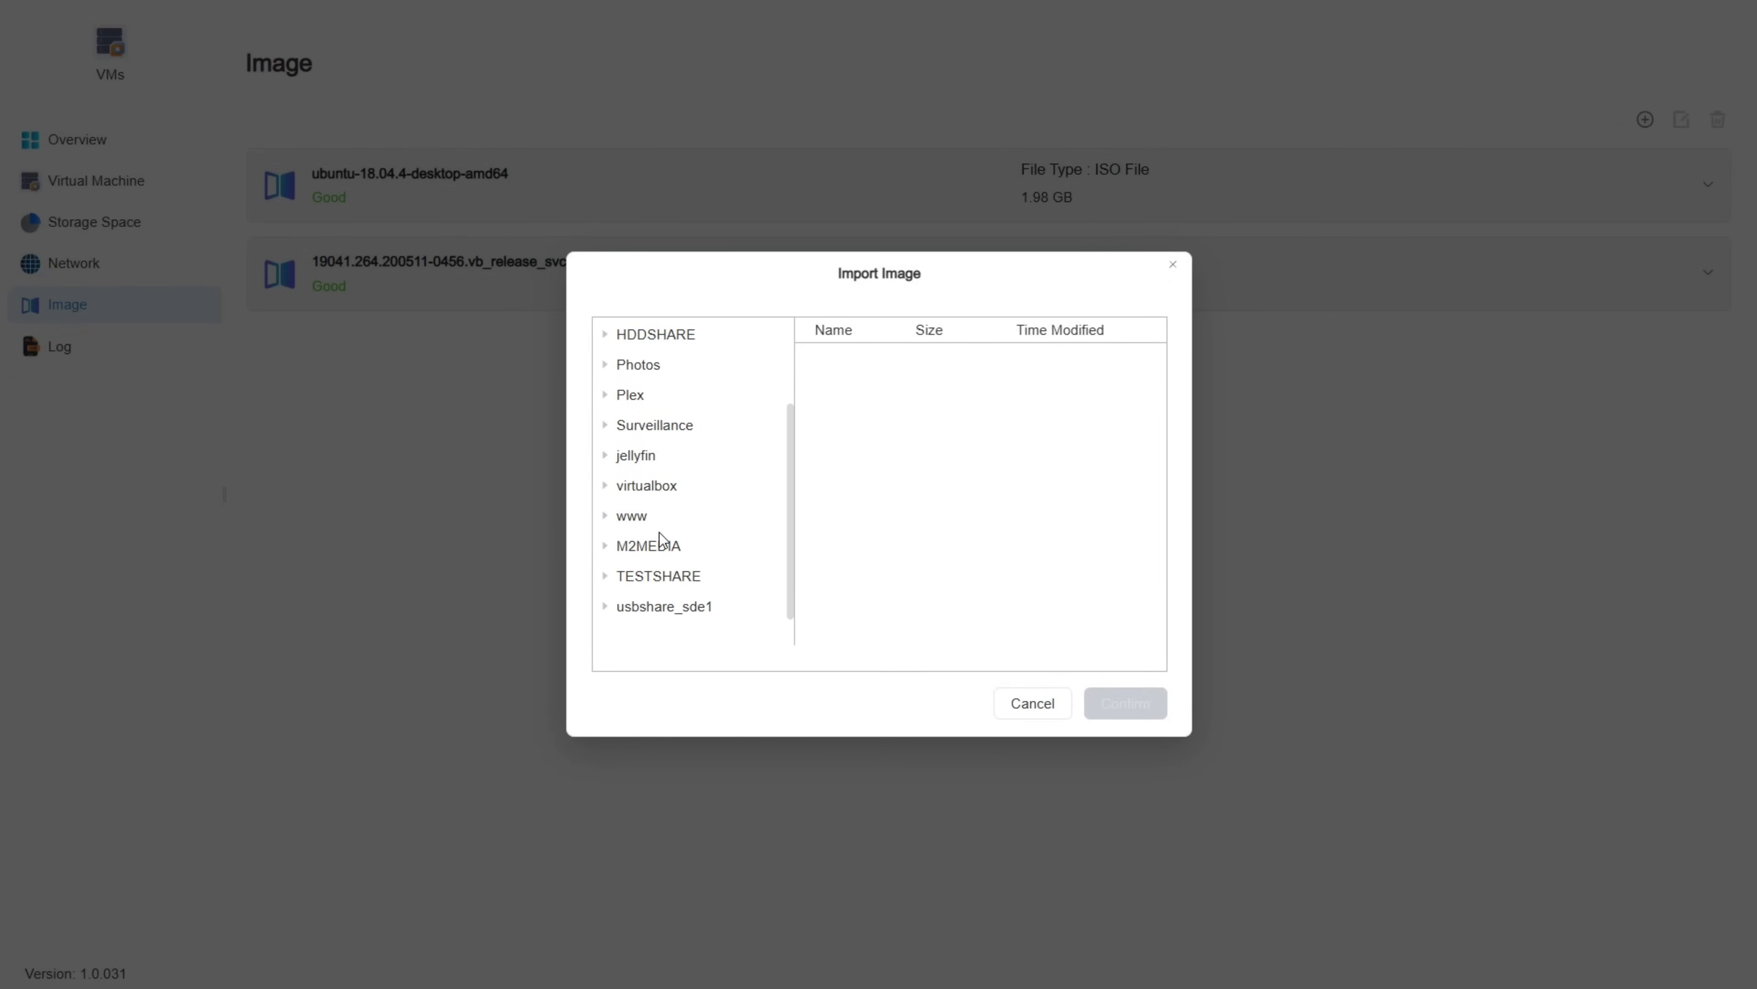
pyautogui.click(1171, 265)
pyautogui.click(1165, 272)
pyautogui.click(71, 183)
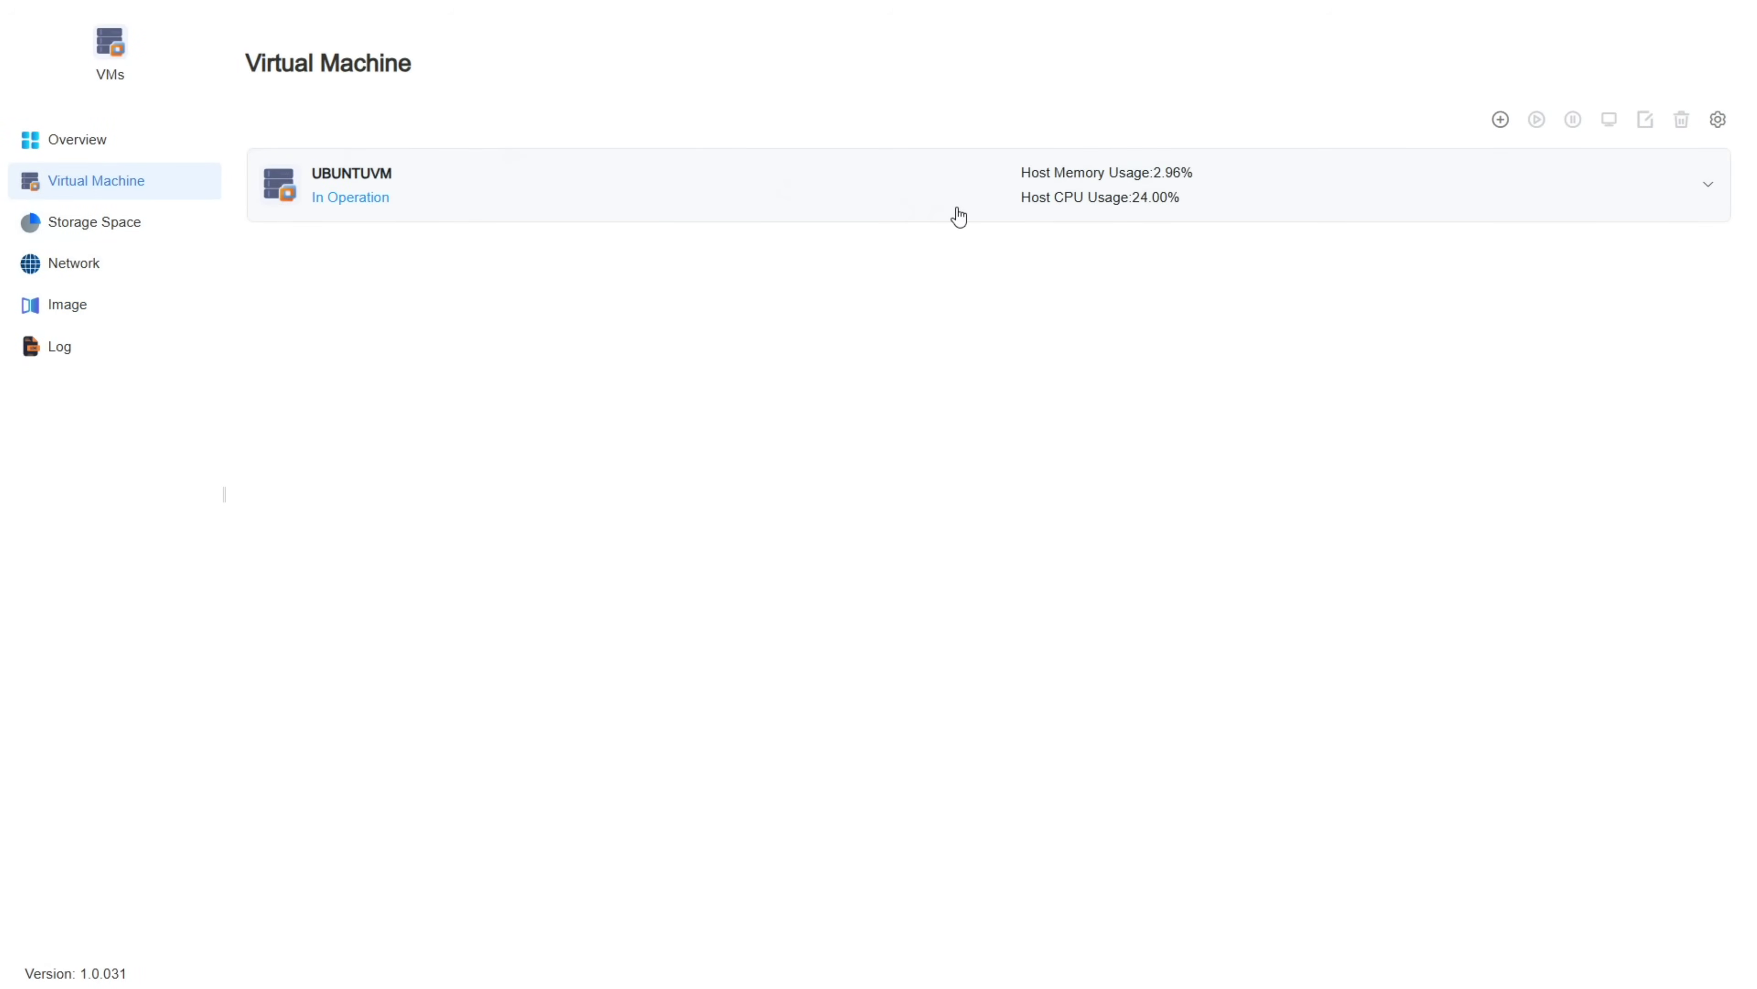
# Step: Create a new Microsoft Windows VM on VM-STORAGE named 'wind'
pyautogui.click(1500, 119)
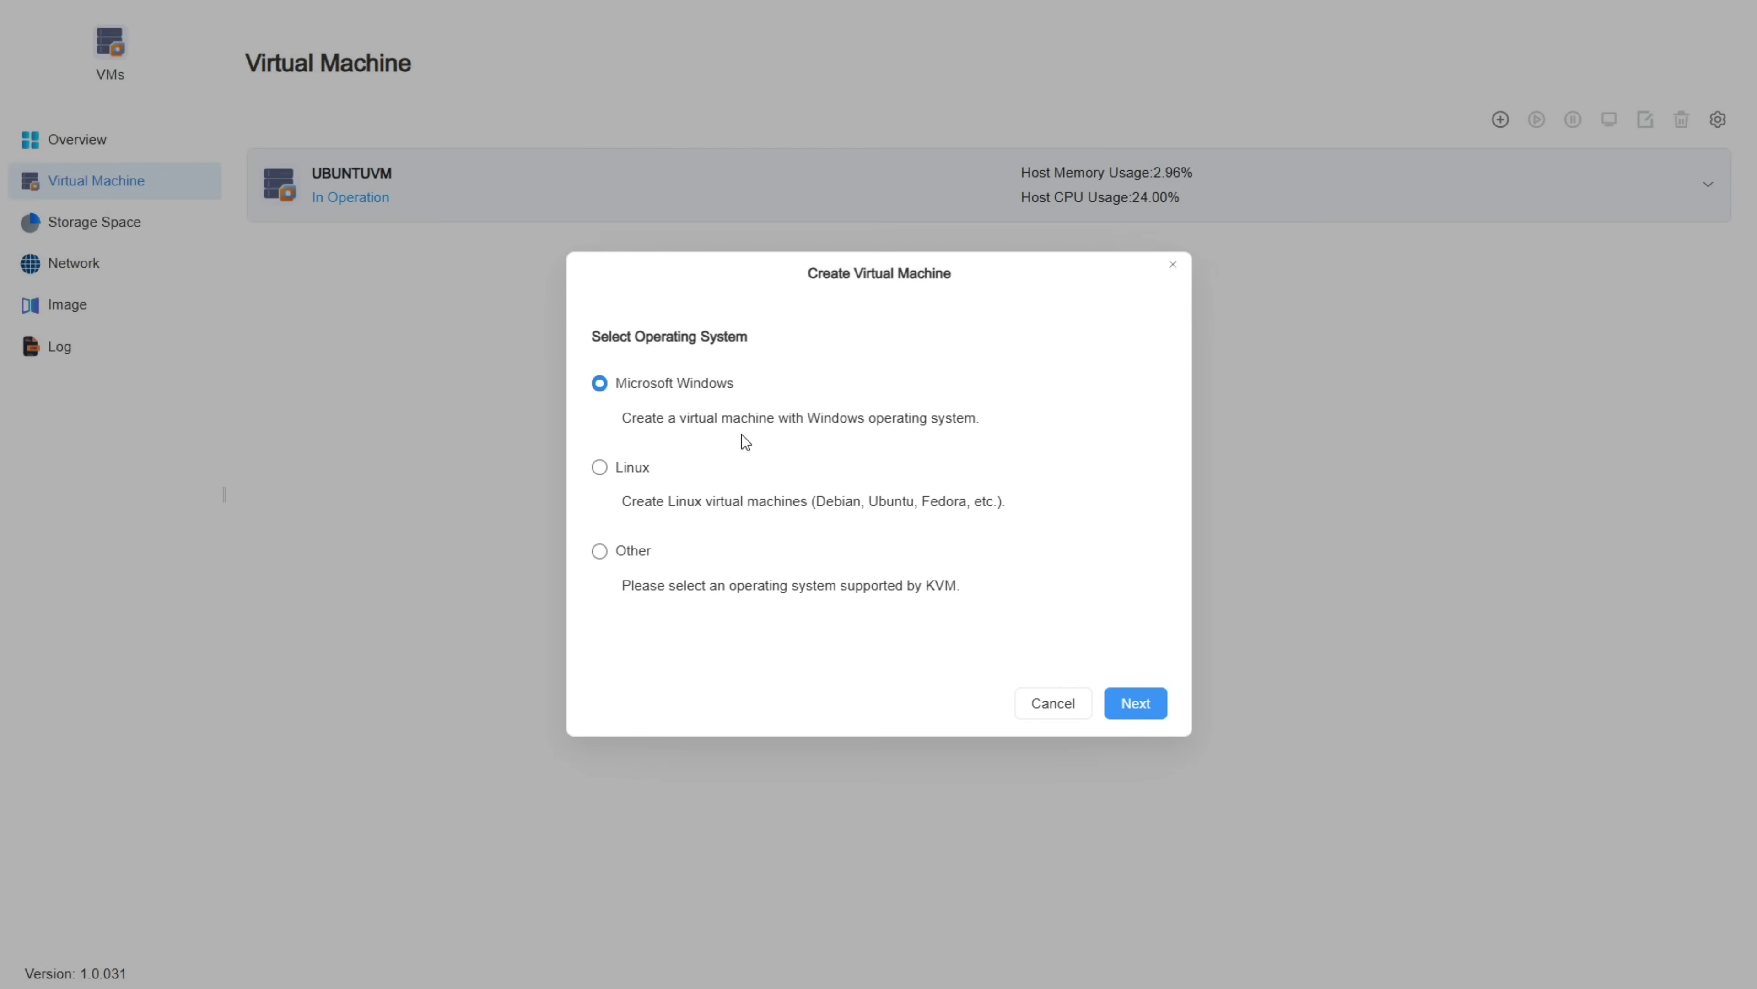
pyautogui.click(1165, 695)
pyautogui.click(734, 420)
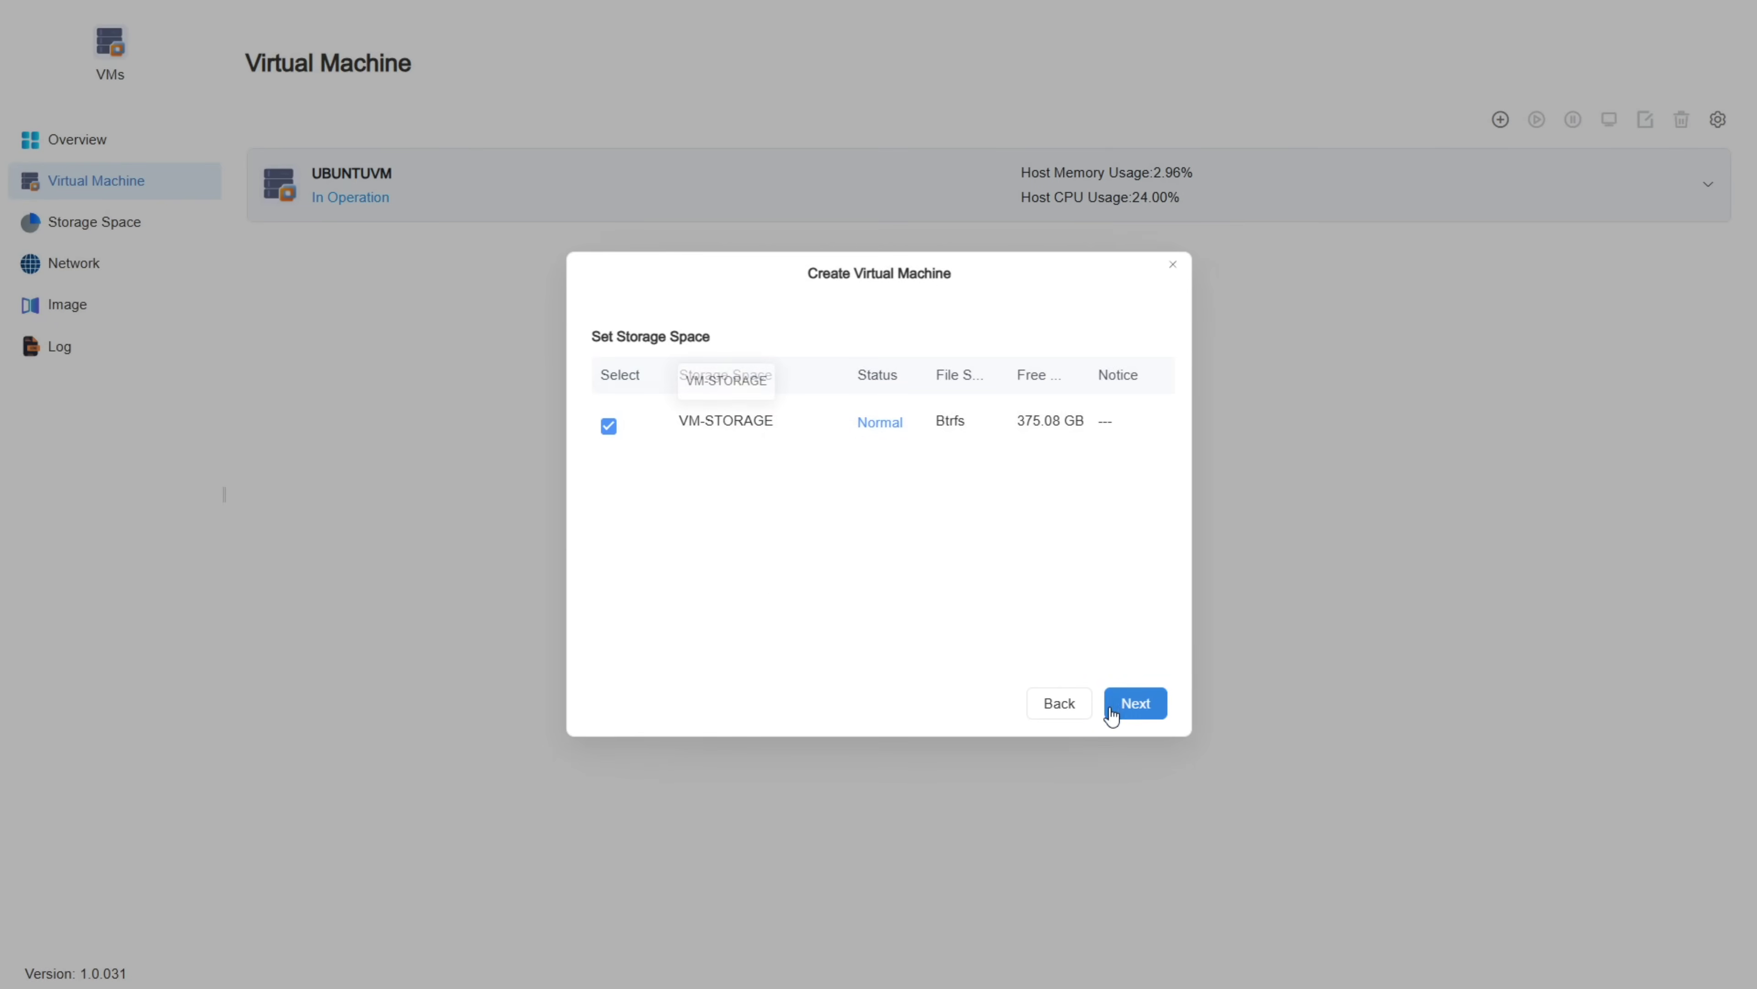
pyautogui.click(1145, 701)
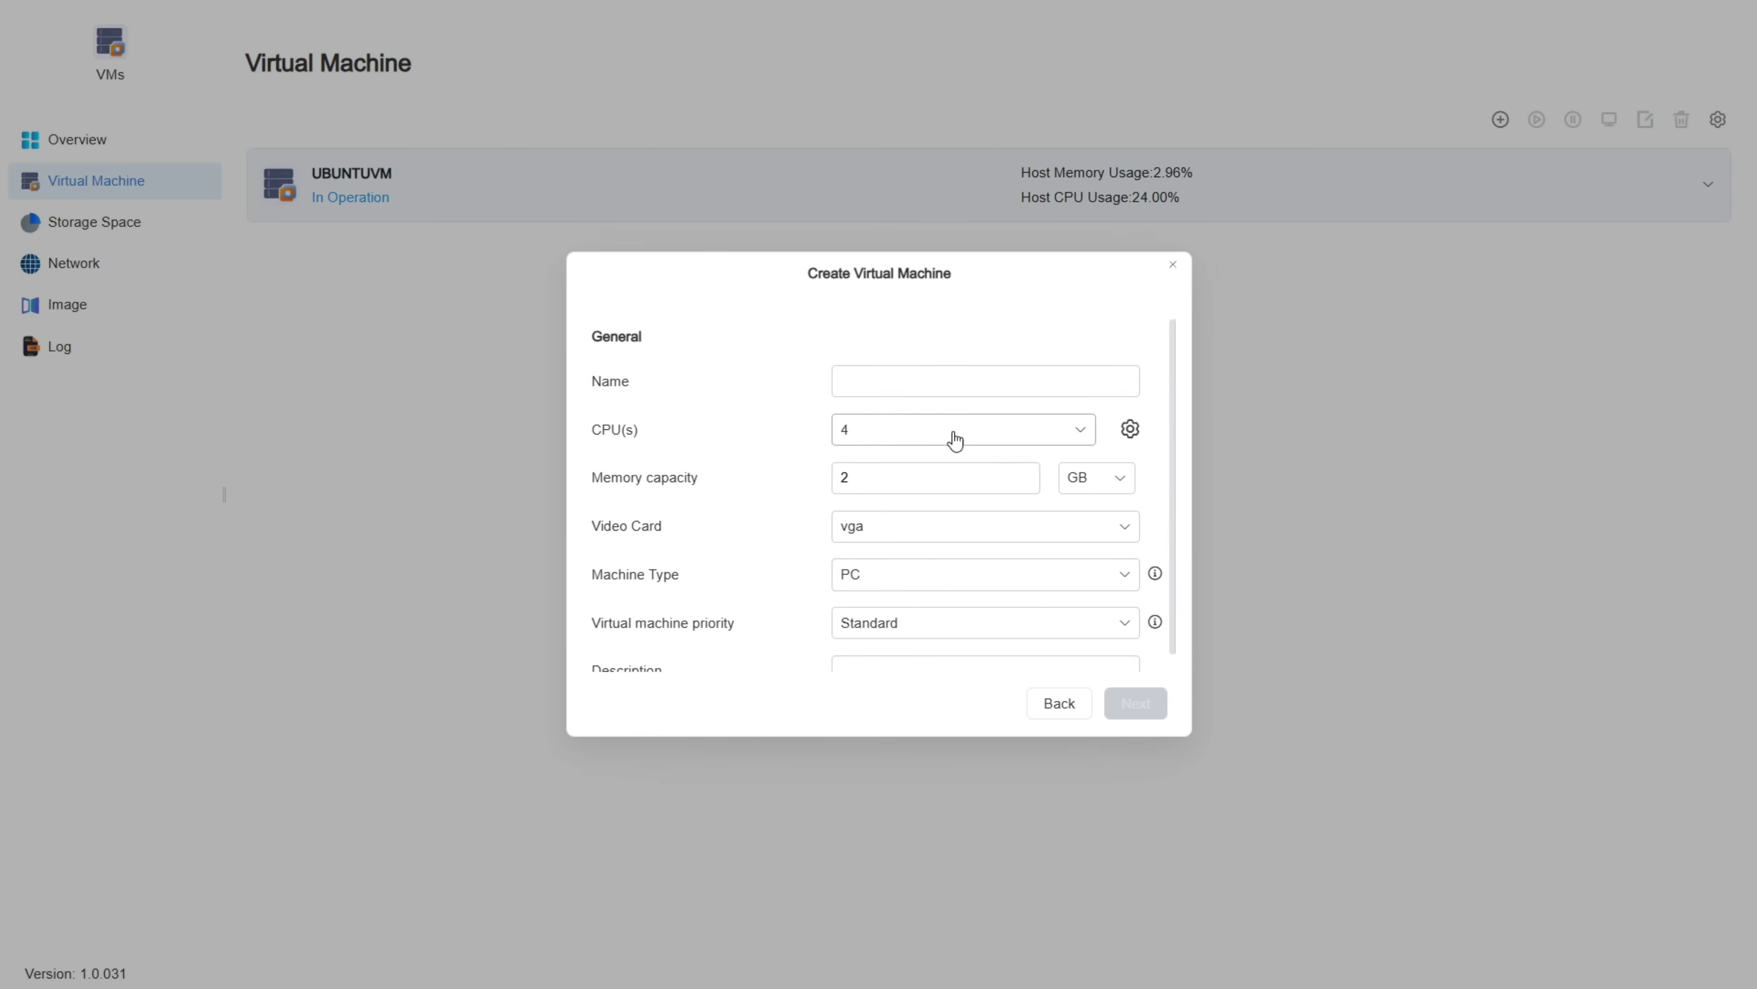
pyautogui.click(939, 383)
pyautogui.write('wind')
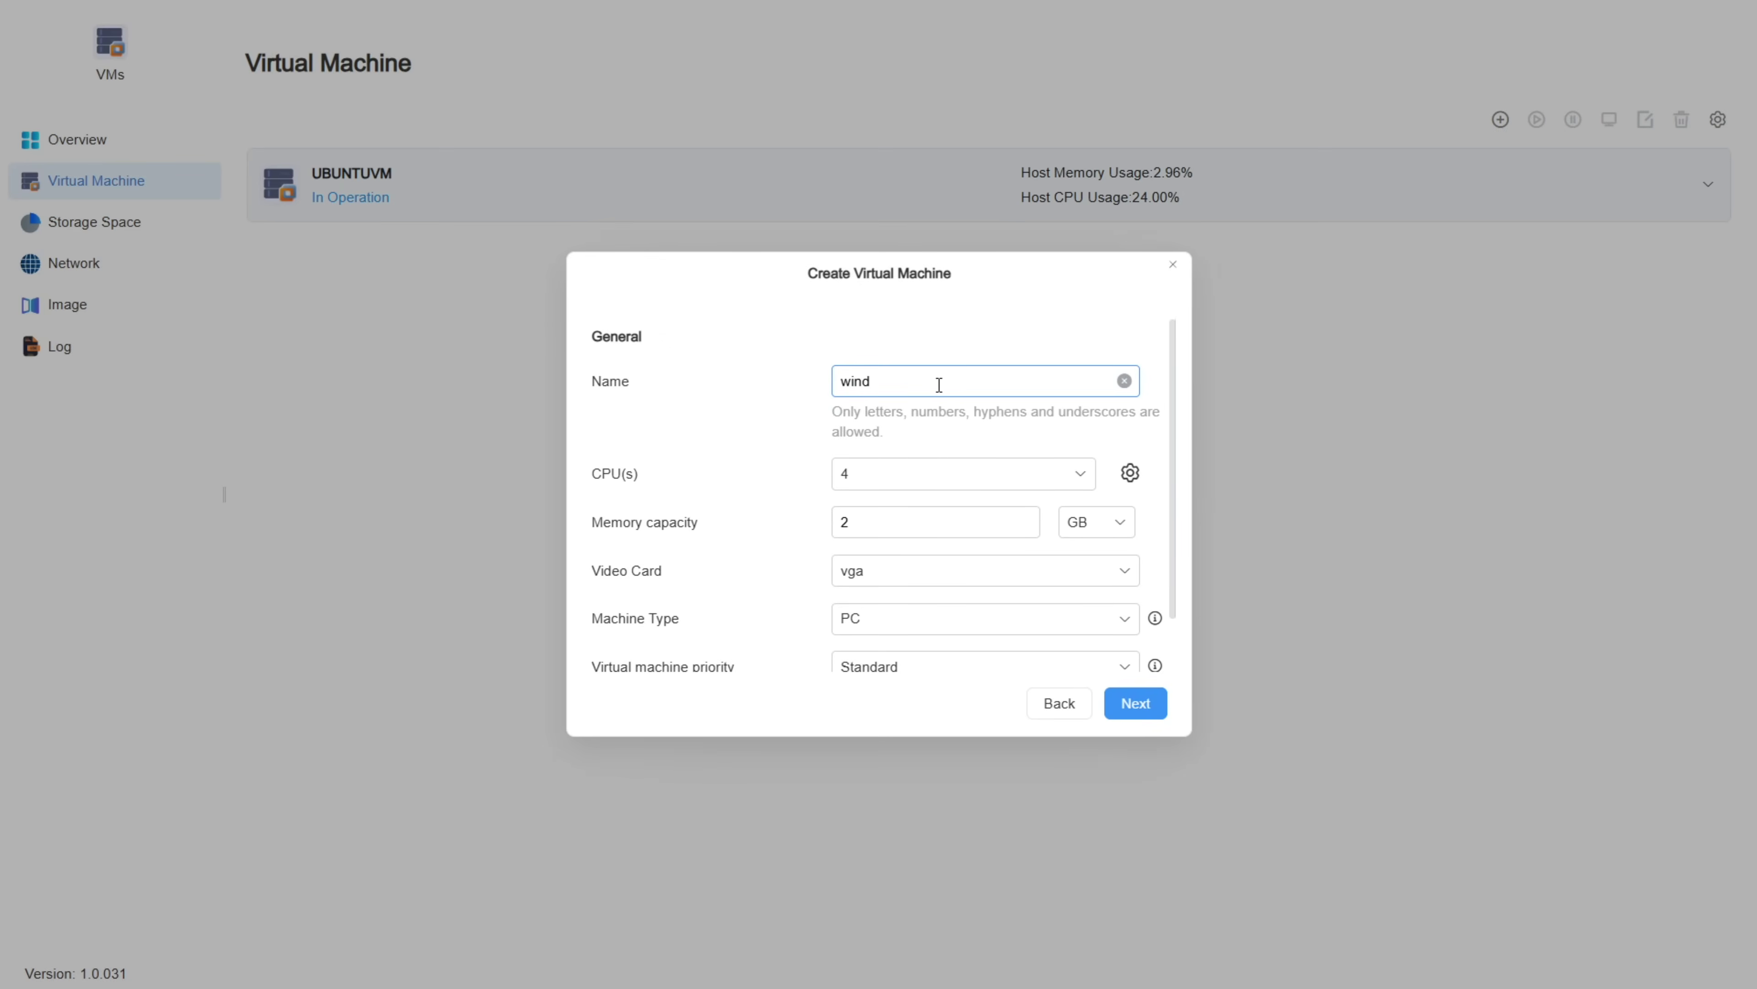
pyautogui.click(872, 485)
# Step: Give it 2 CPUs, keep the 40 GB disk and Network1
pyautogui.click(890, 435)
pyautogui.click(853, 504)
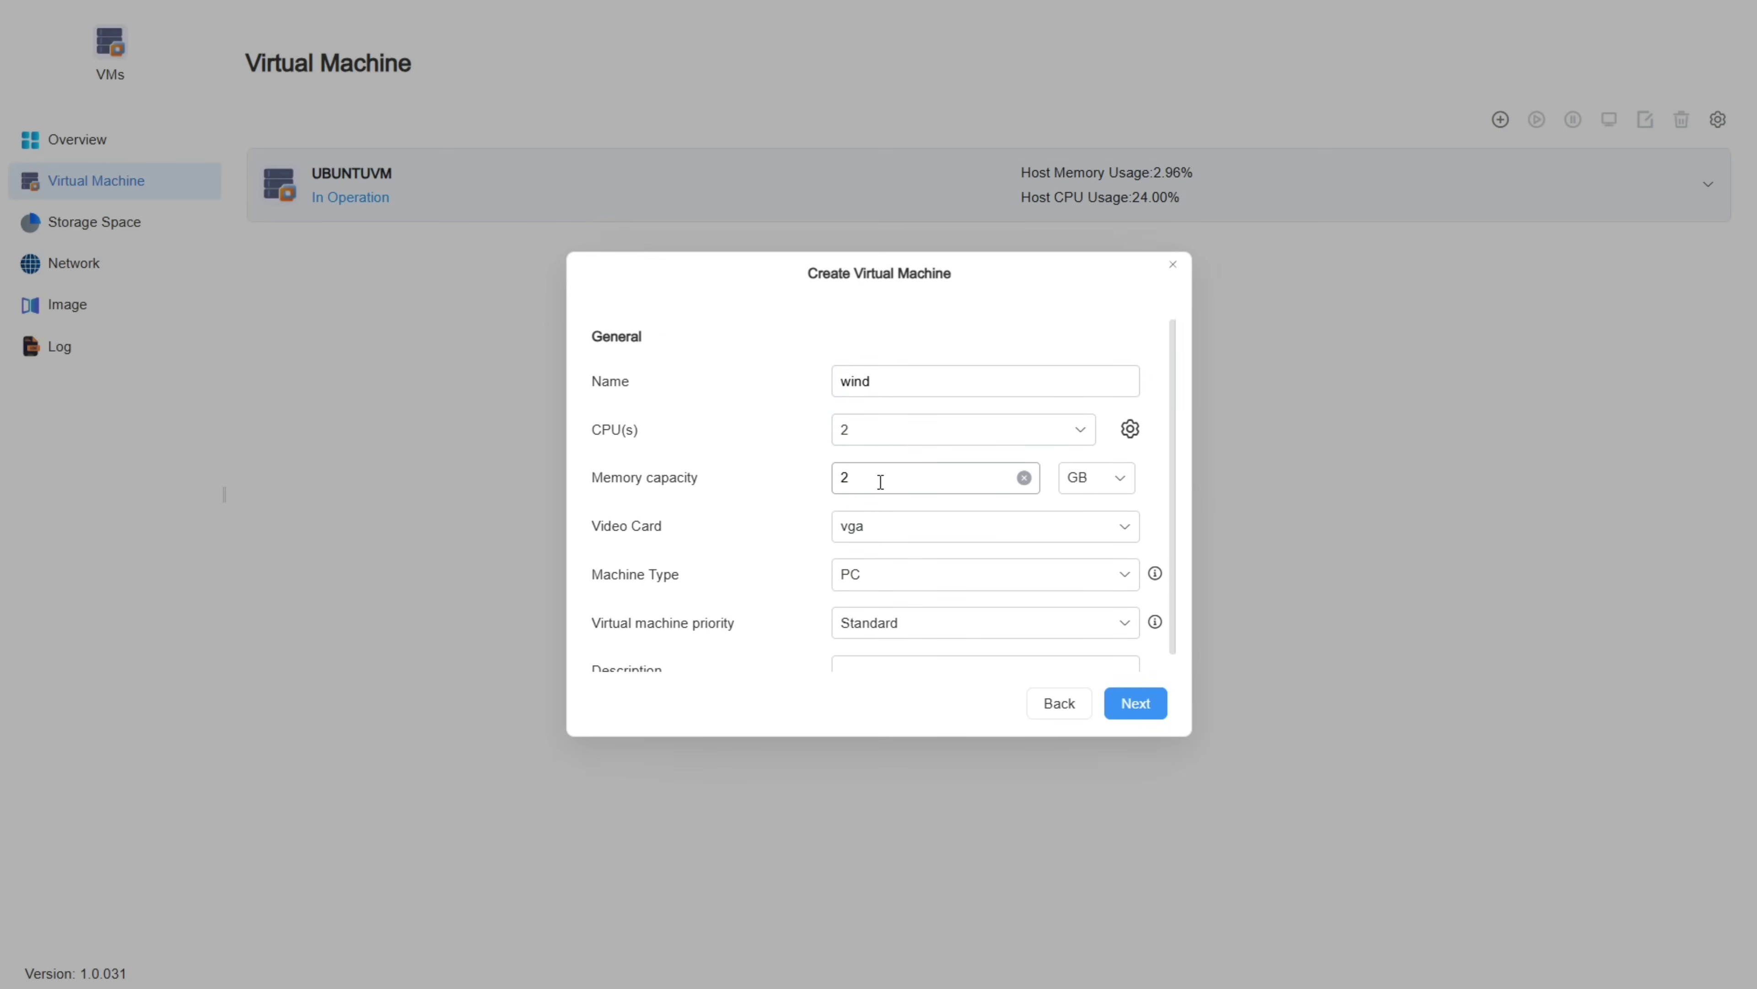
pyautogui.click(1135, 707)
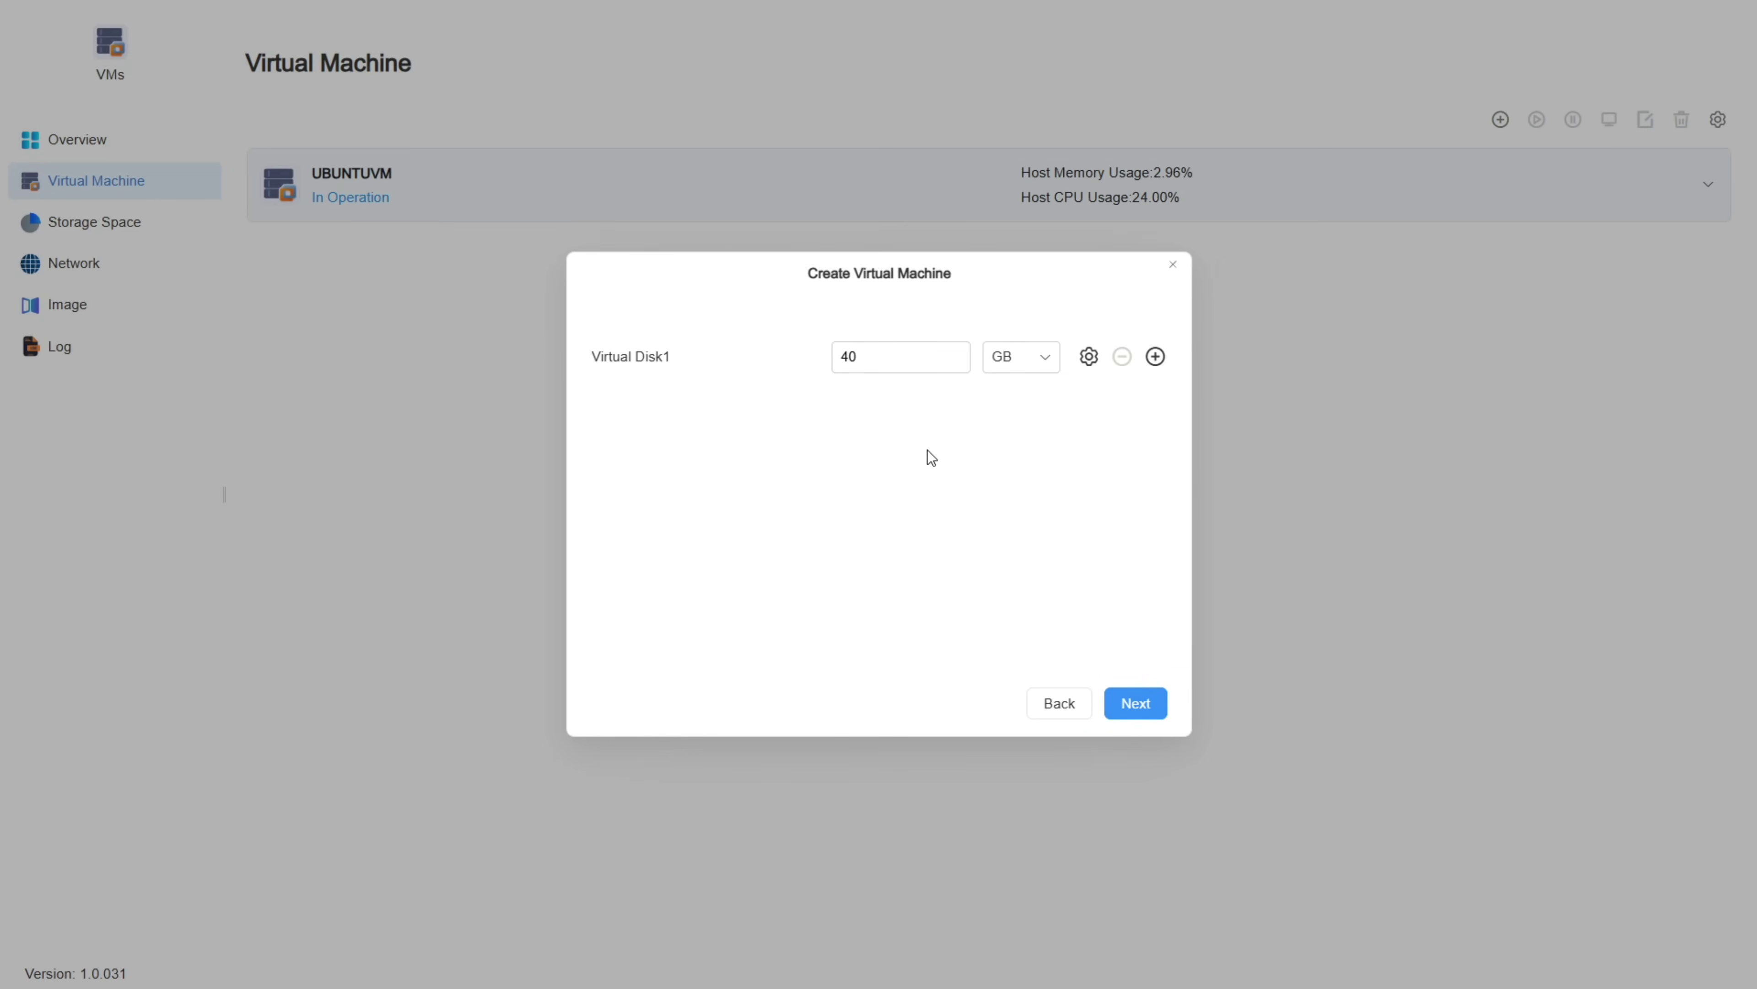
pyautogui.click(1132, 700)
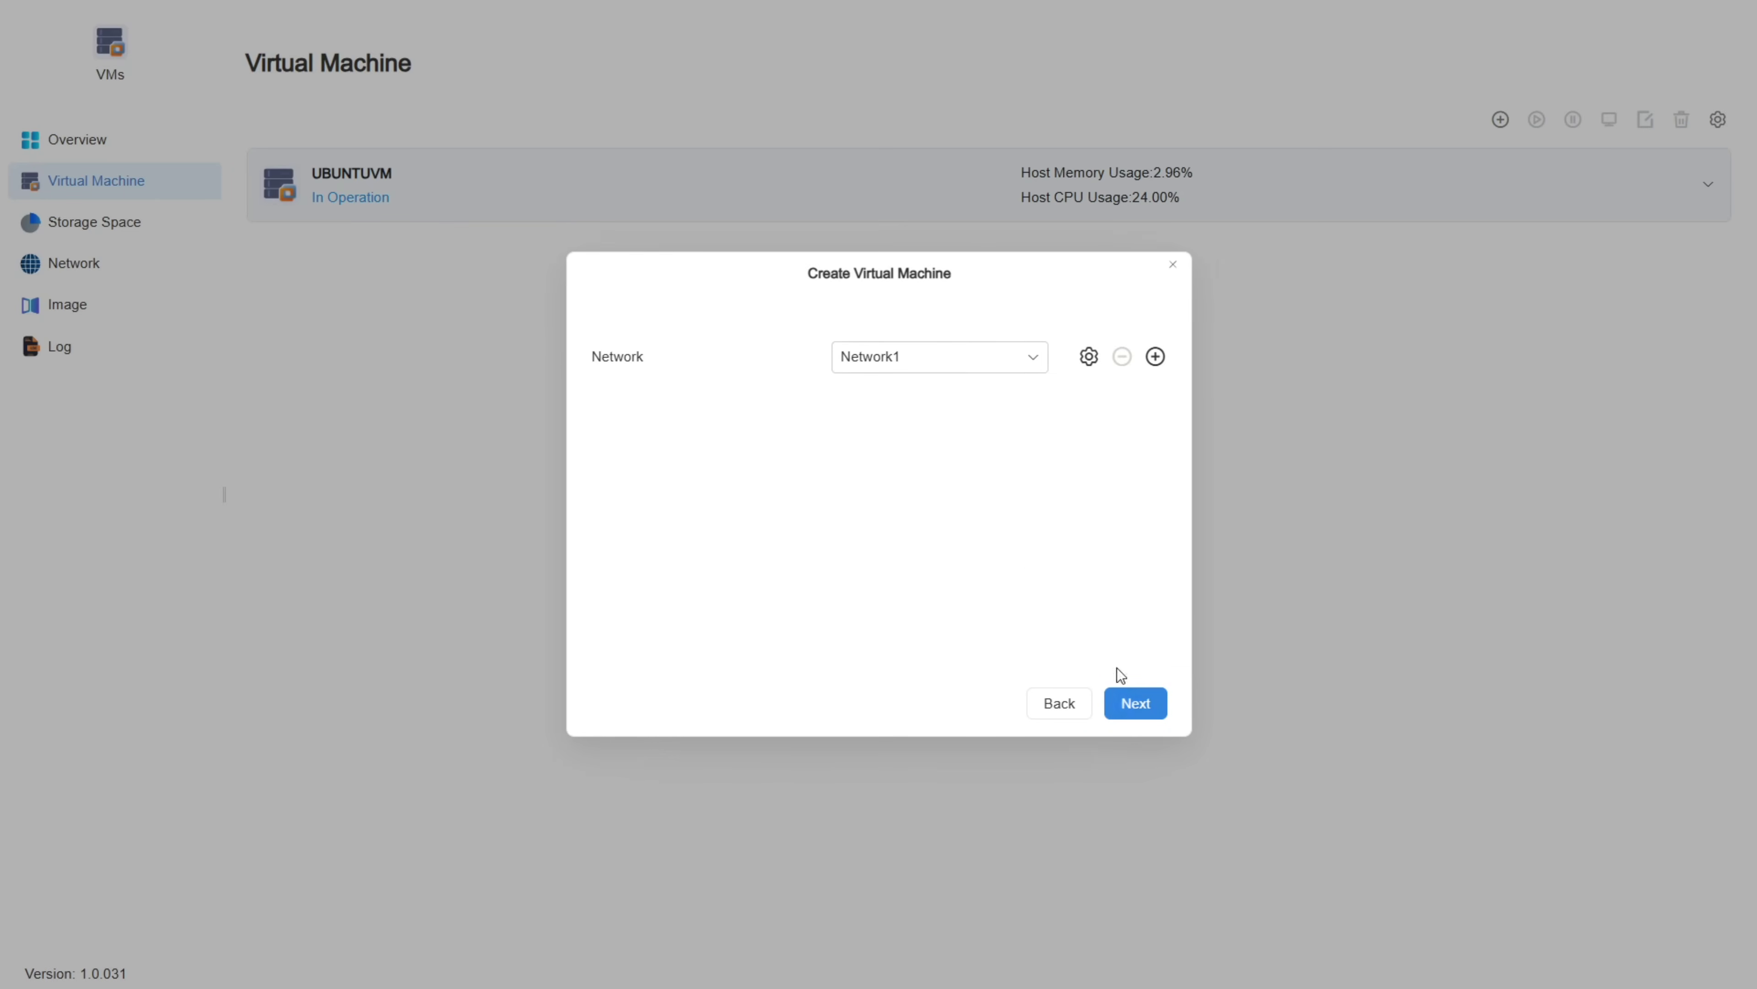
pyautogui.click(954, 354)
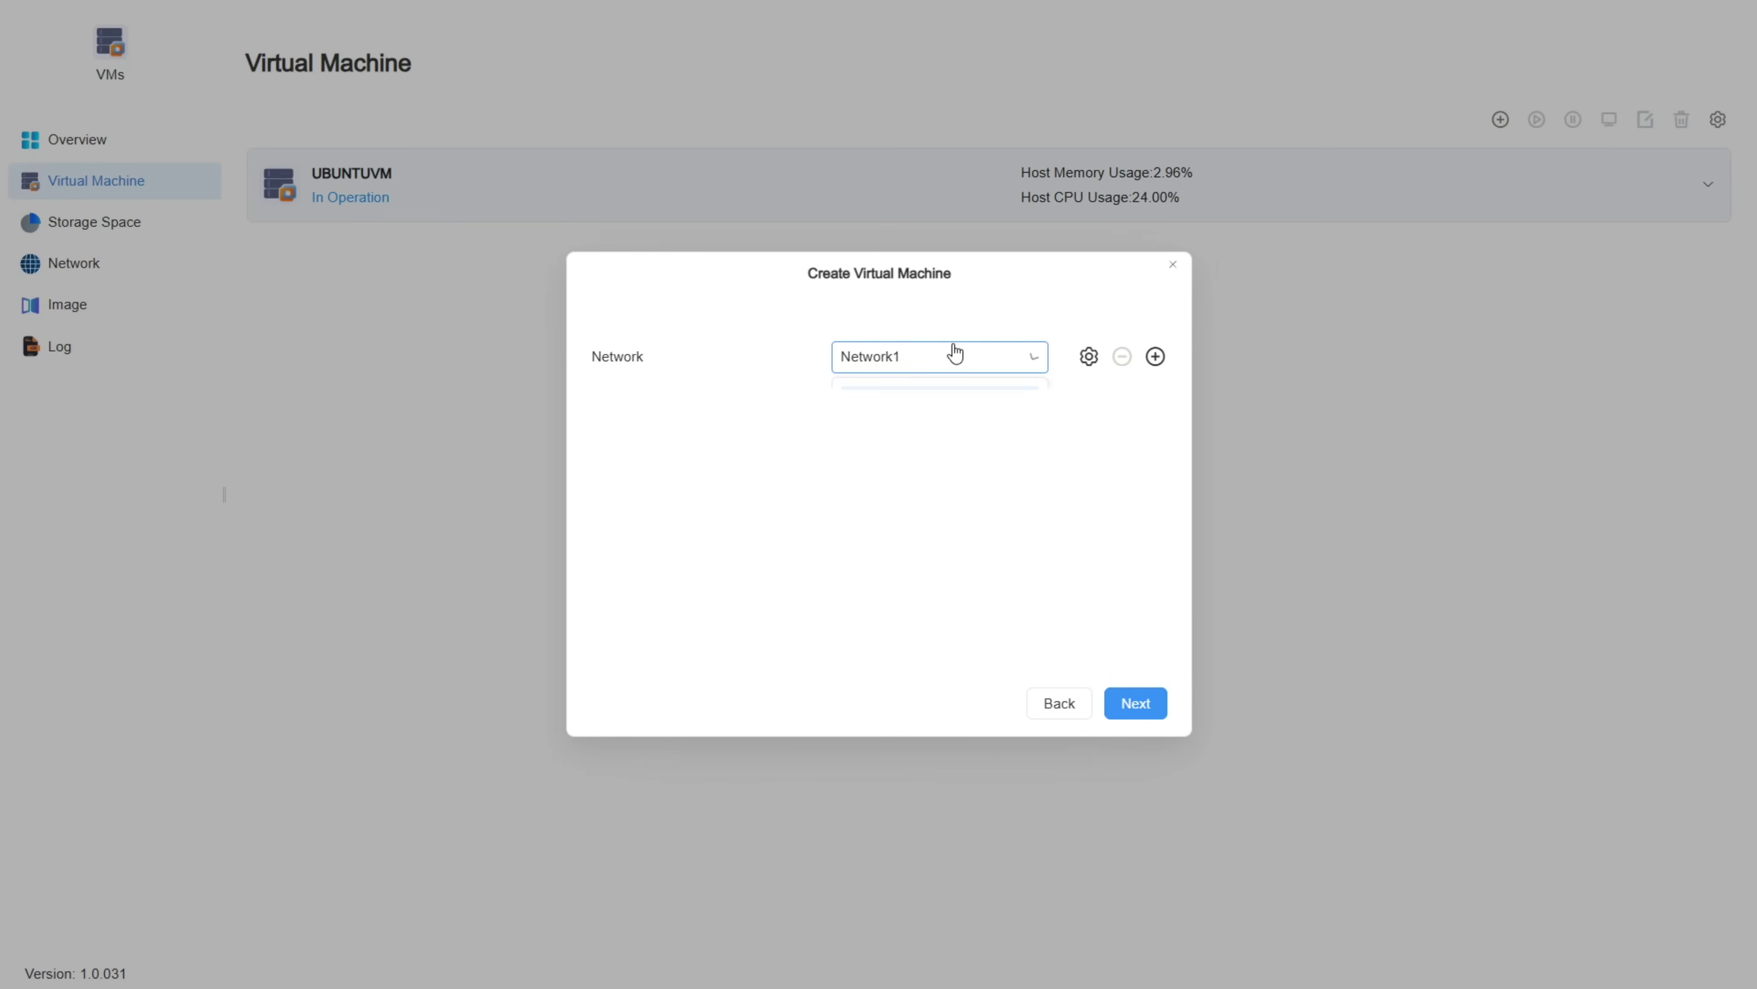
pyautogui.click(1023, 593)
pyautogui.click(1135, 703)
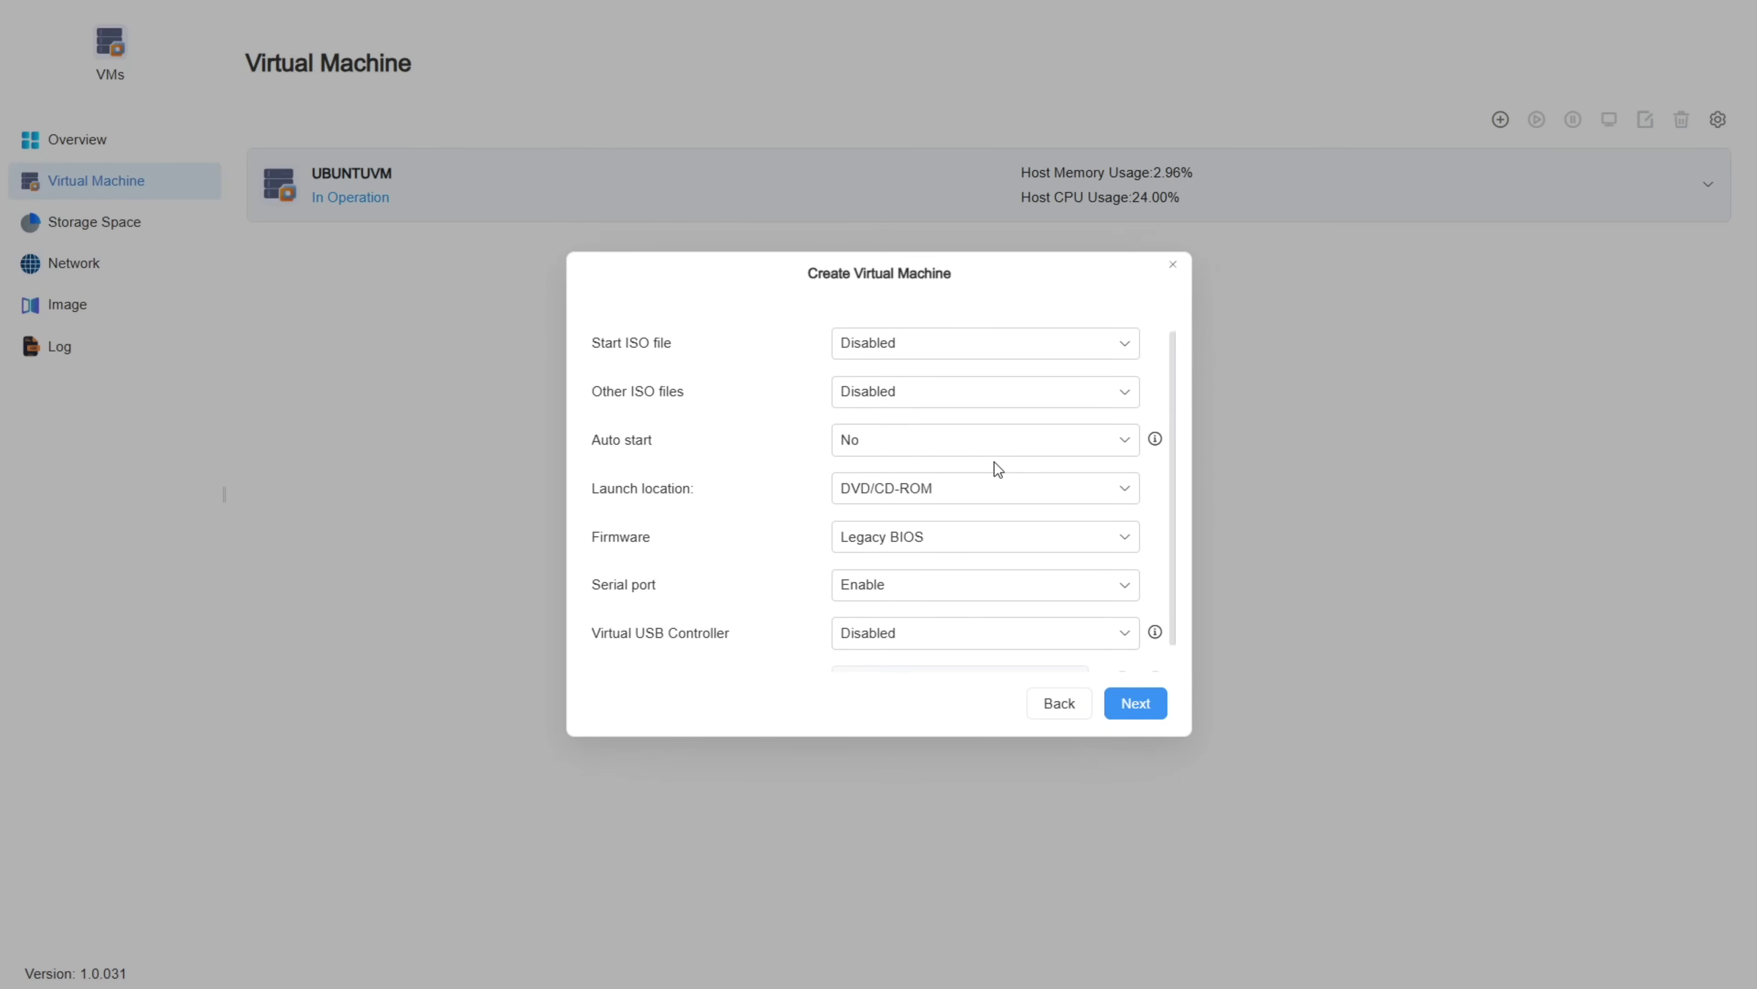
# Step: Boot it from the 19041 ISO with other ISOs disabled, and confirm creating the VM
pyautogui.click(945, 341)
pyautogui.click(898, 445)
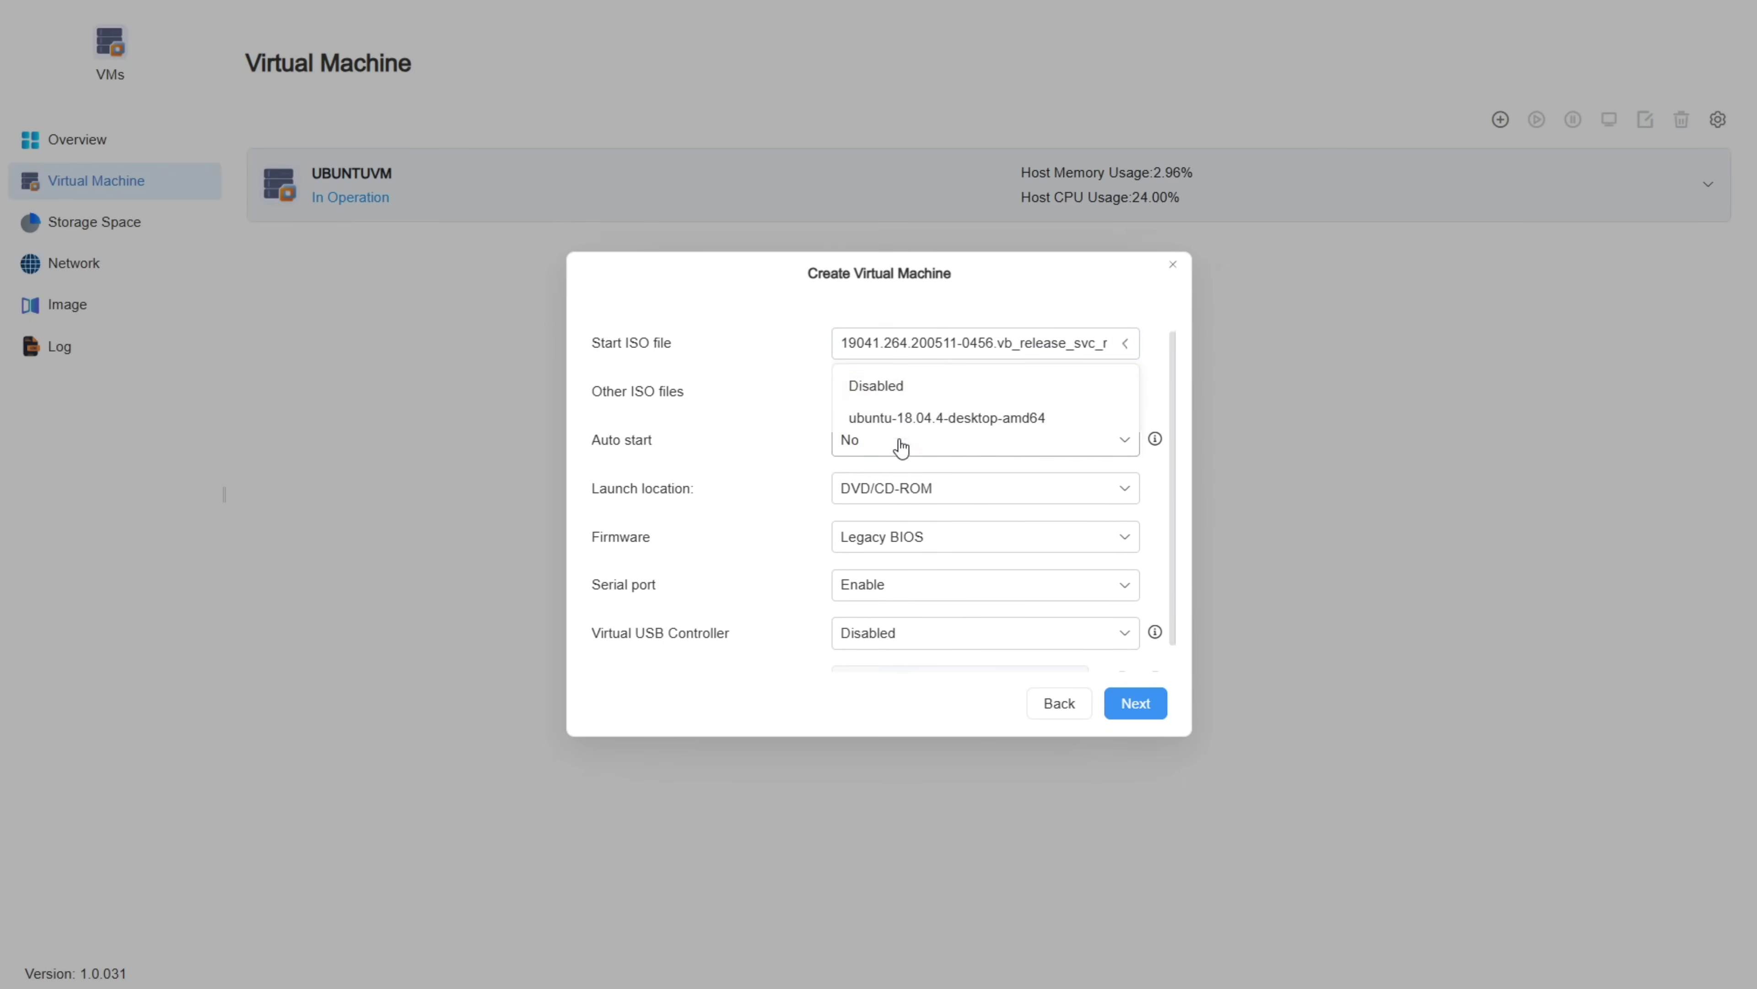
pyautogui.click(929, 392)
pyautogui.click(787, 446)
pyautogui.scroll(-1, 787, 447)
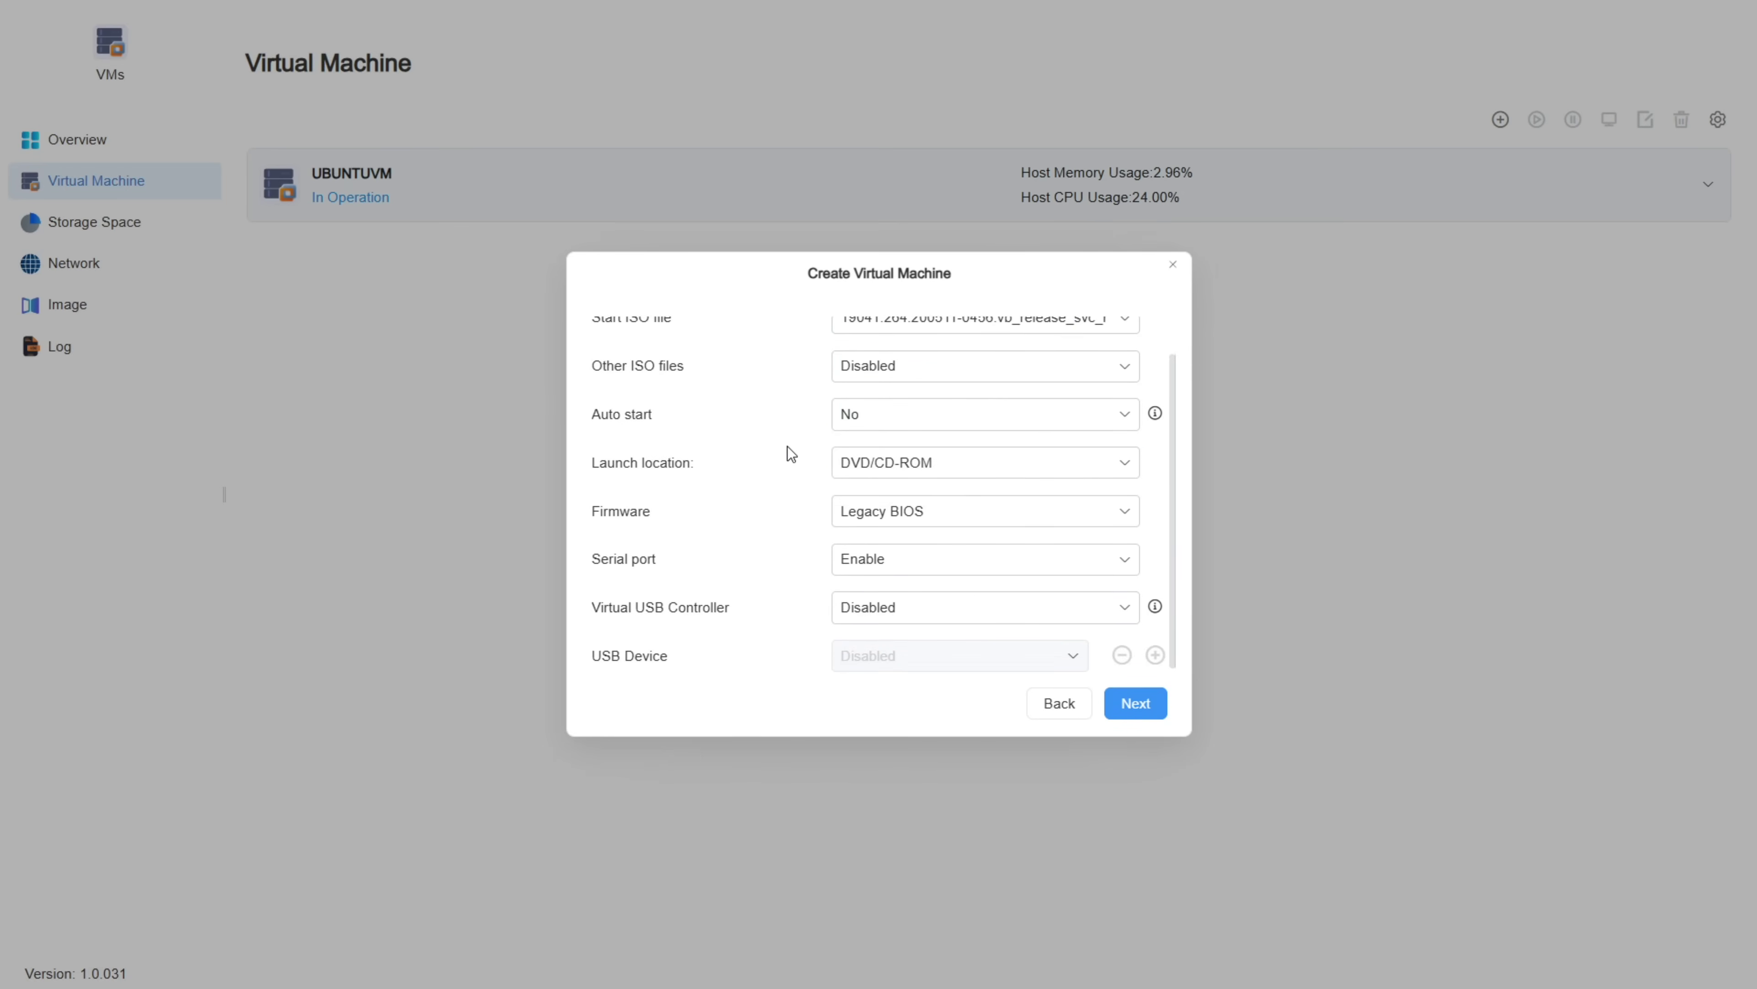
pyautogui.click(1110, 701)
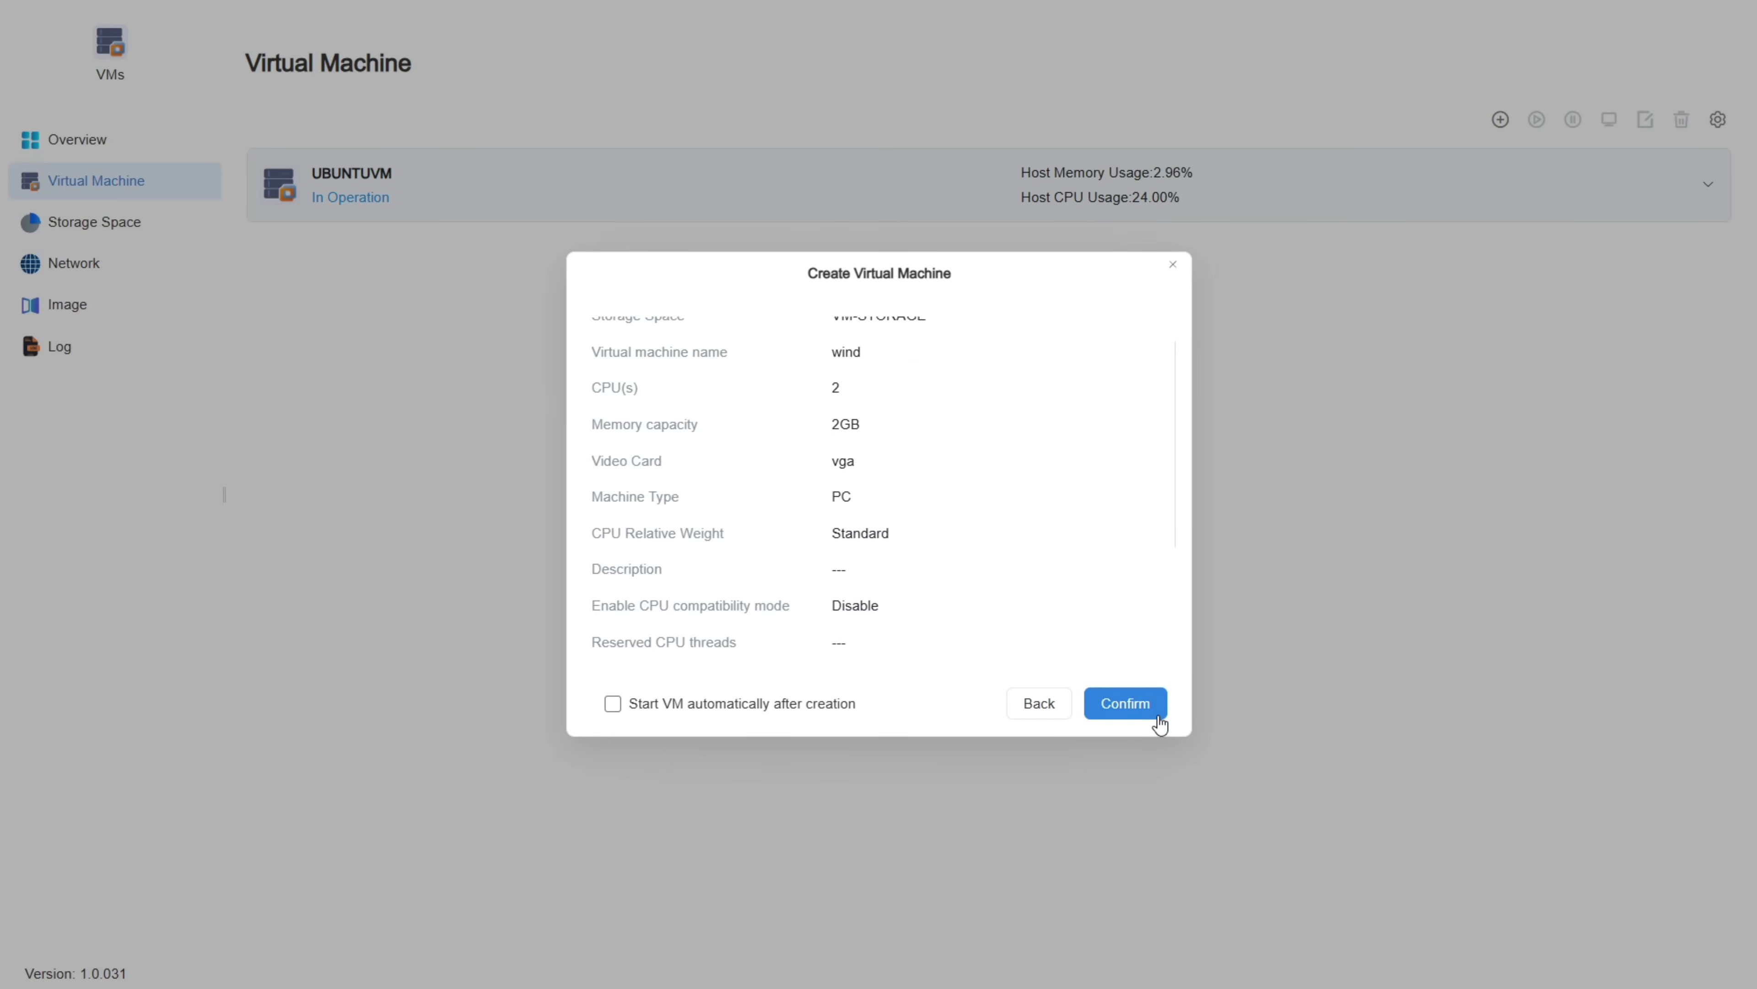
pyautogui.click(1112, 703)
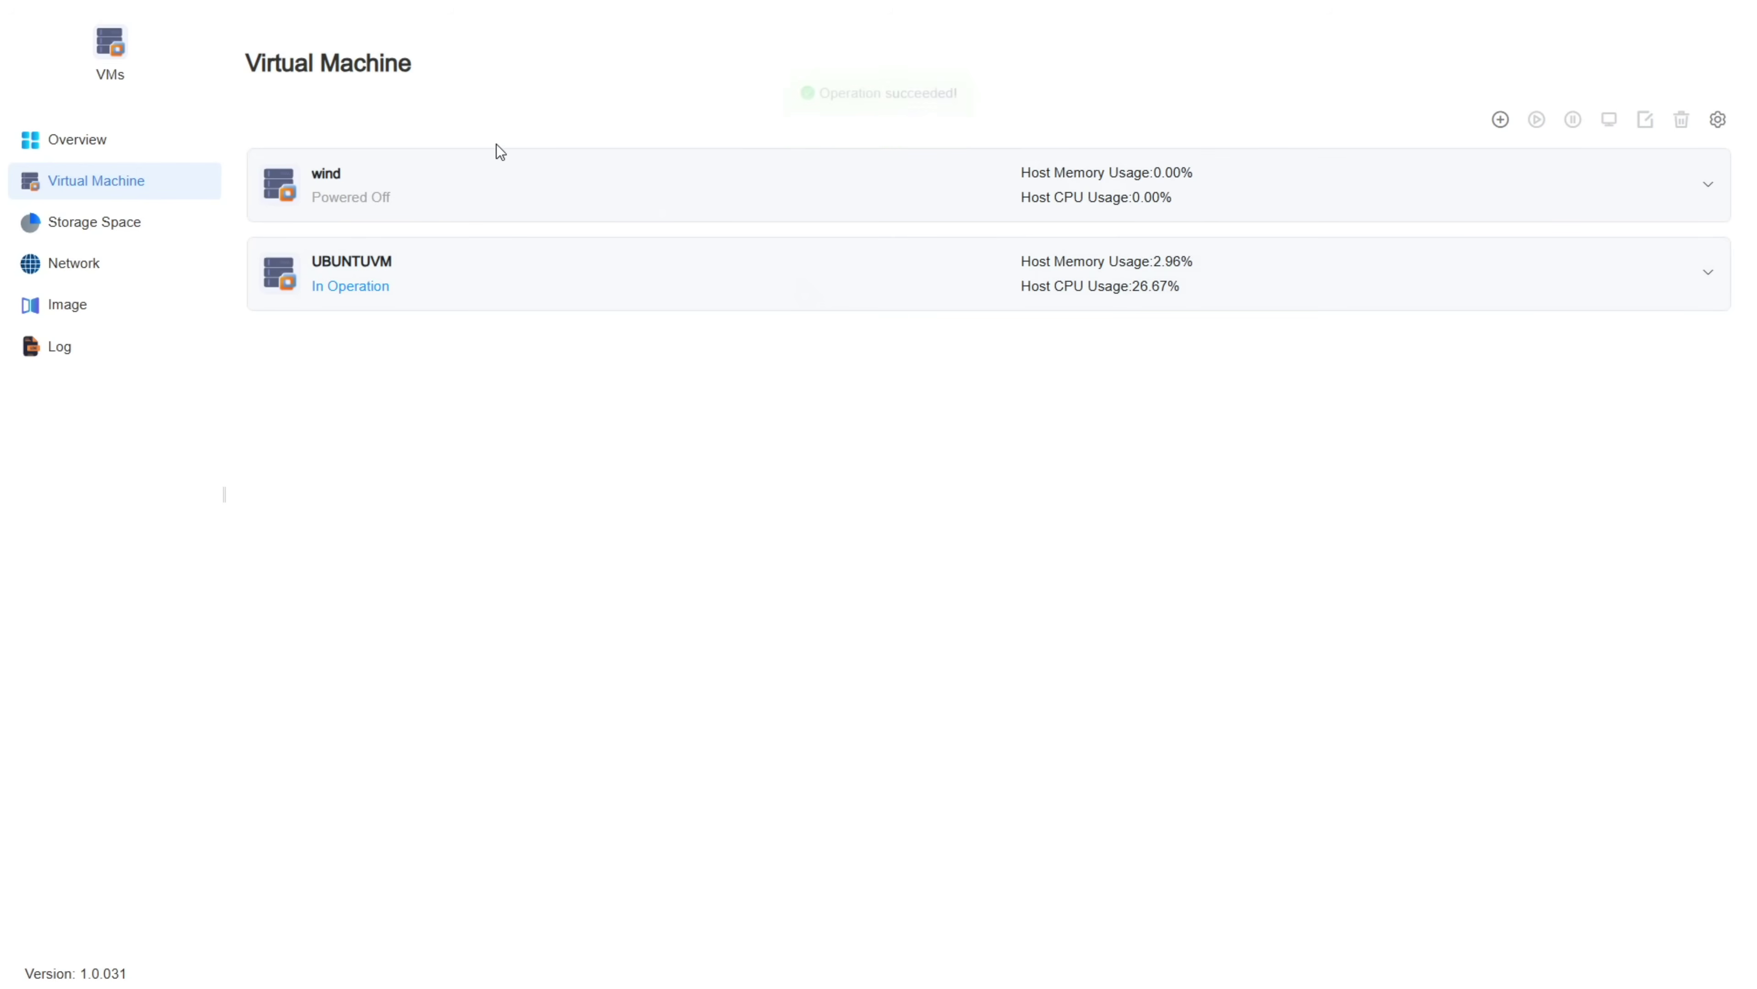
# Step: Connect to UBUNTUVM's noVNC console, choose Try Ubuntu, and show the console sidebar
pyautogui.click(414, 257)
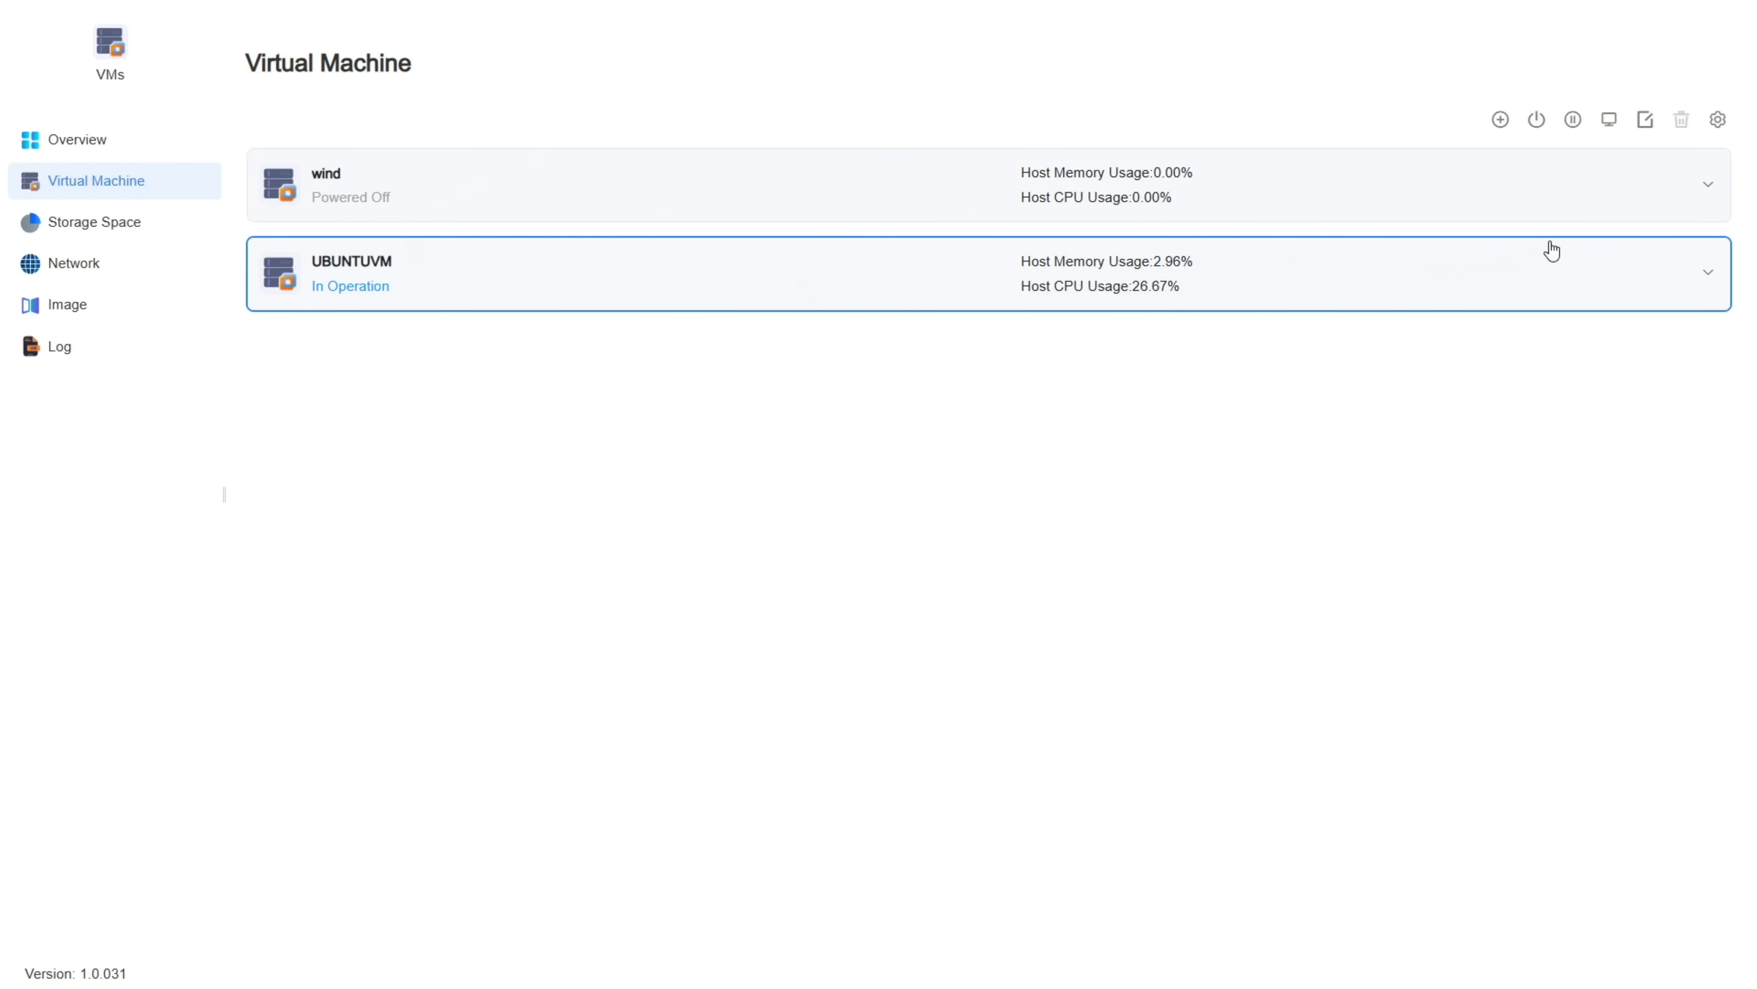
pyautogui.click(1612, 121)
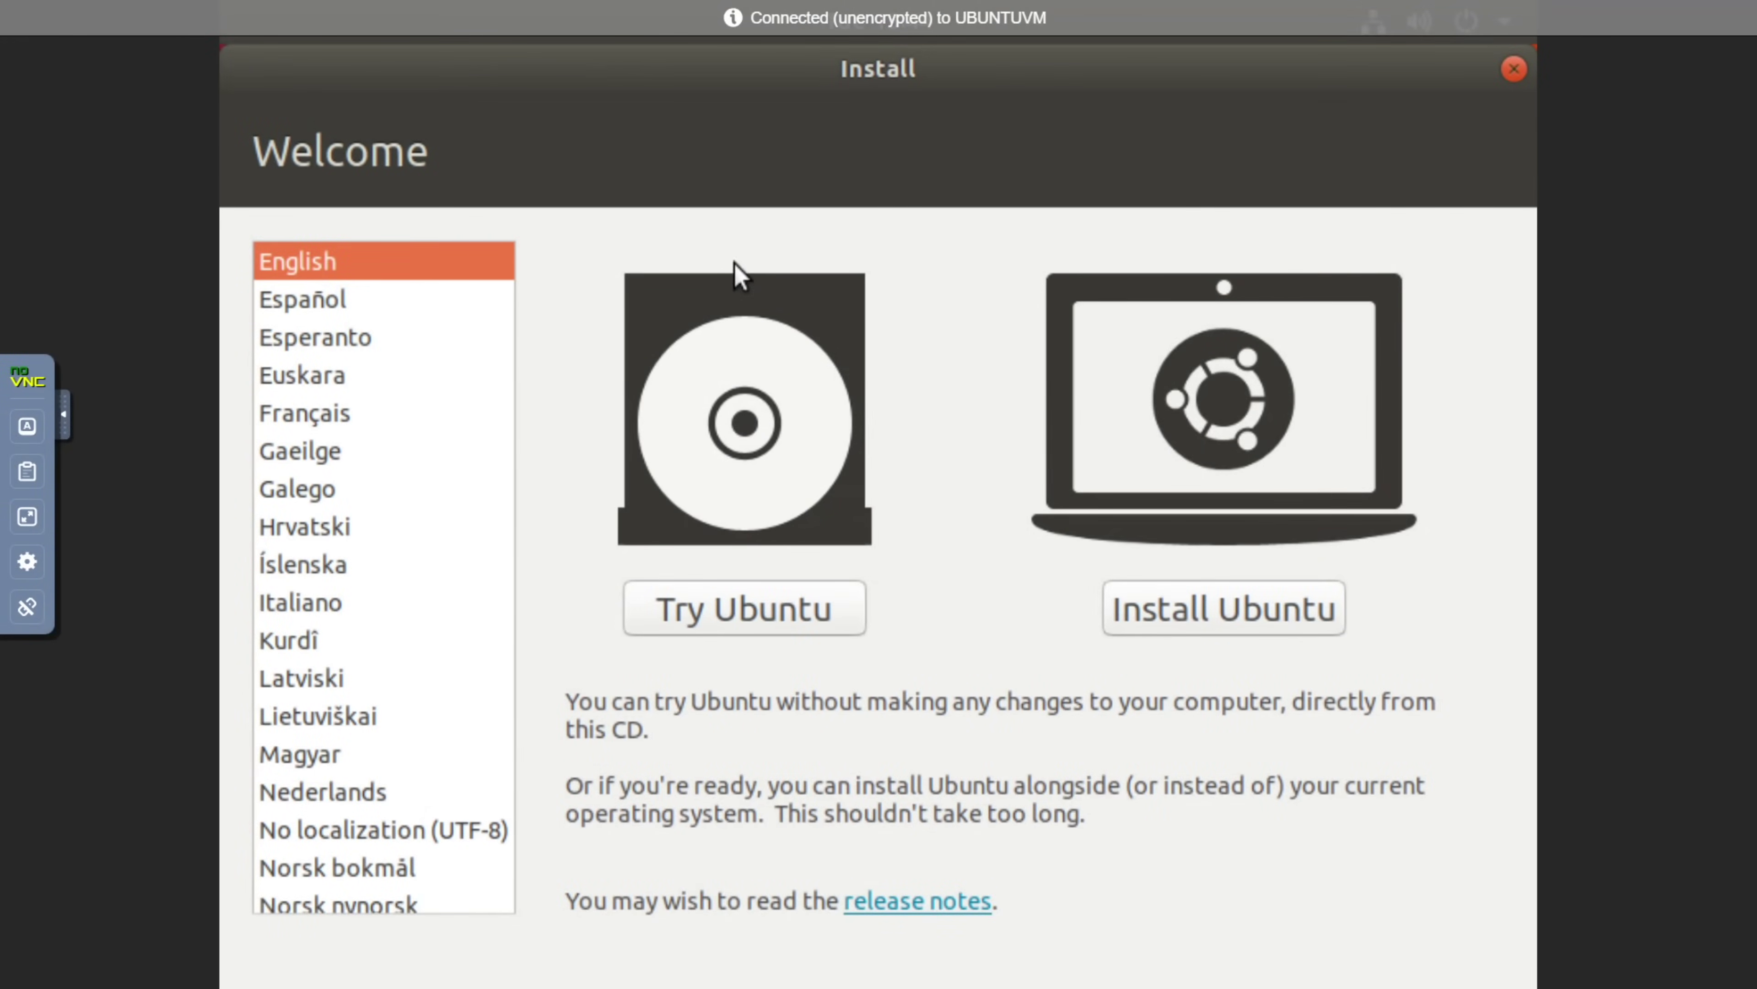
pyautogui.click(761, 609)
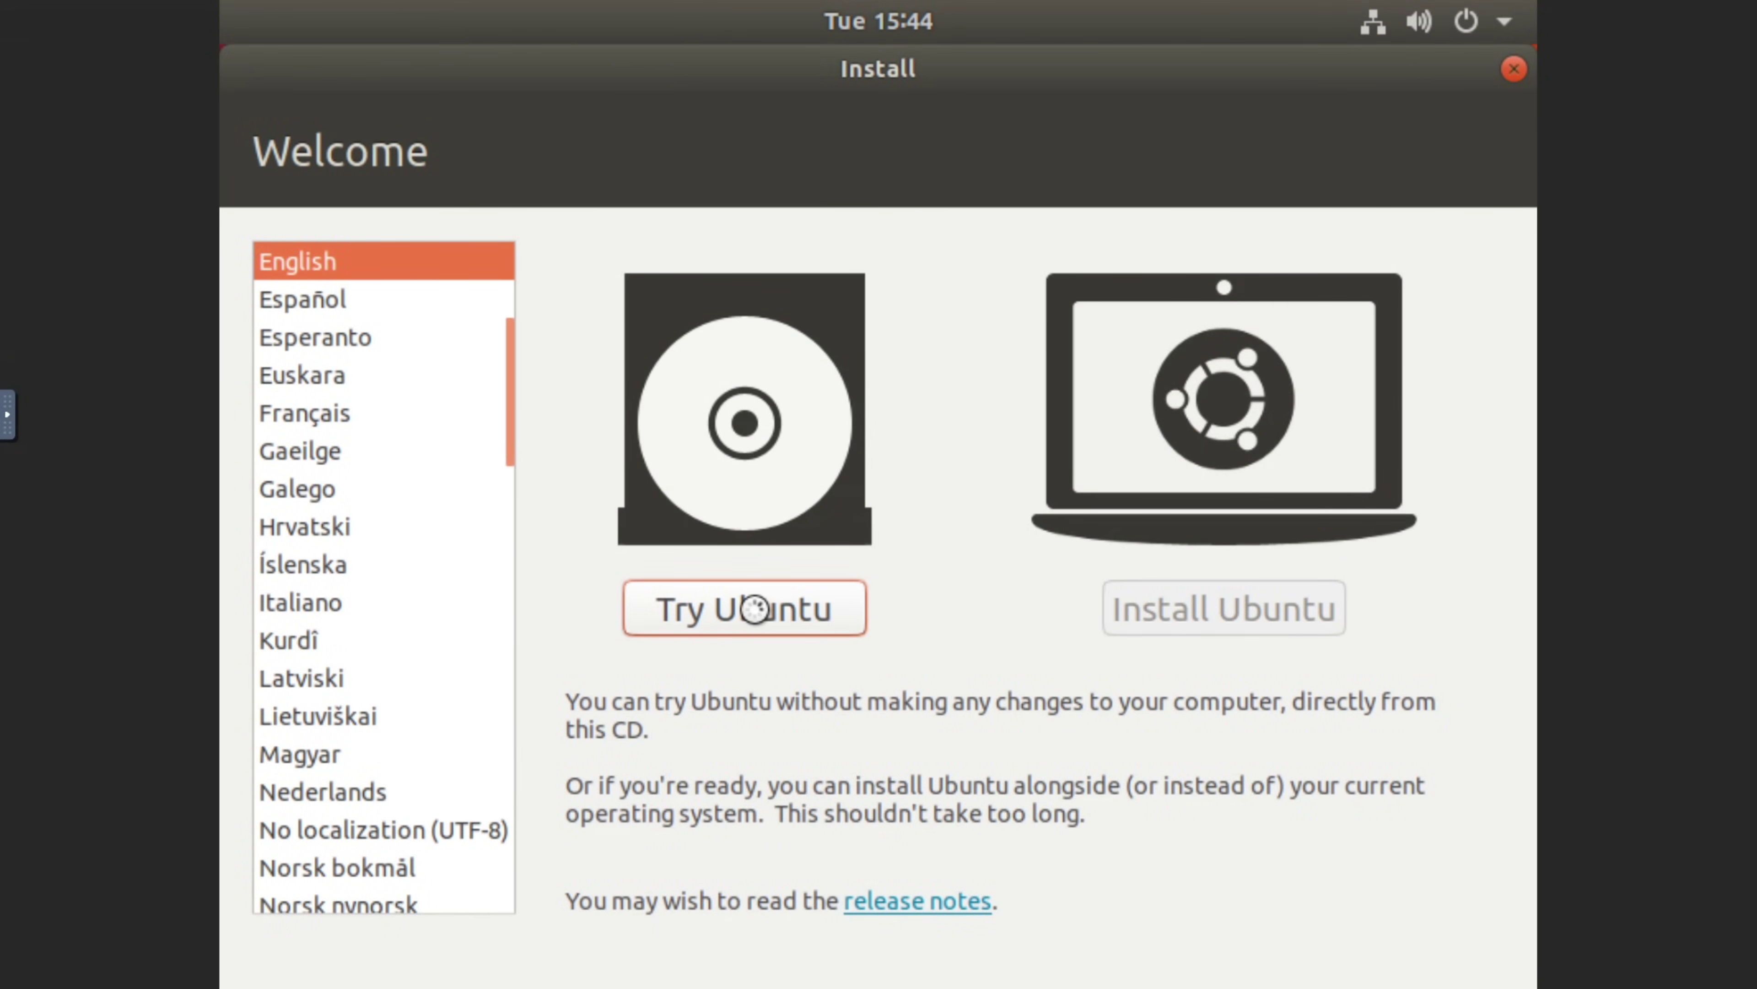
pyautogui.click(7, 414)
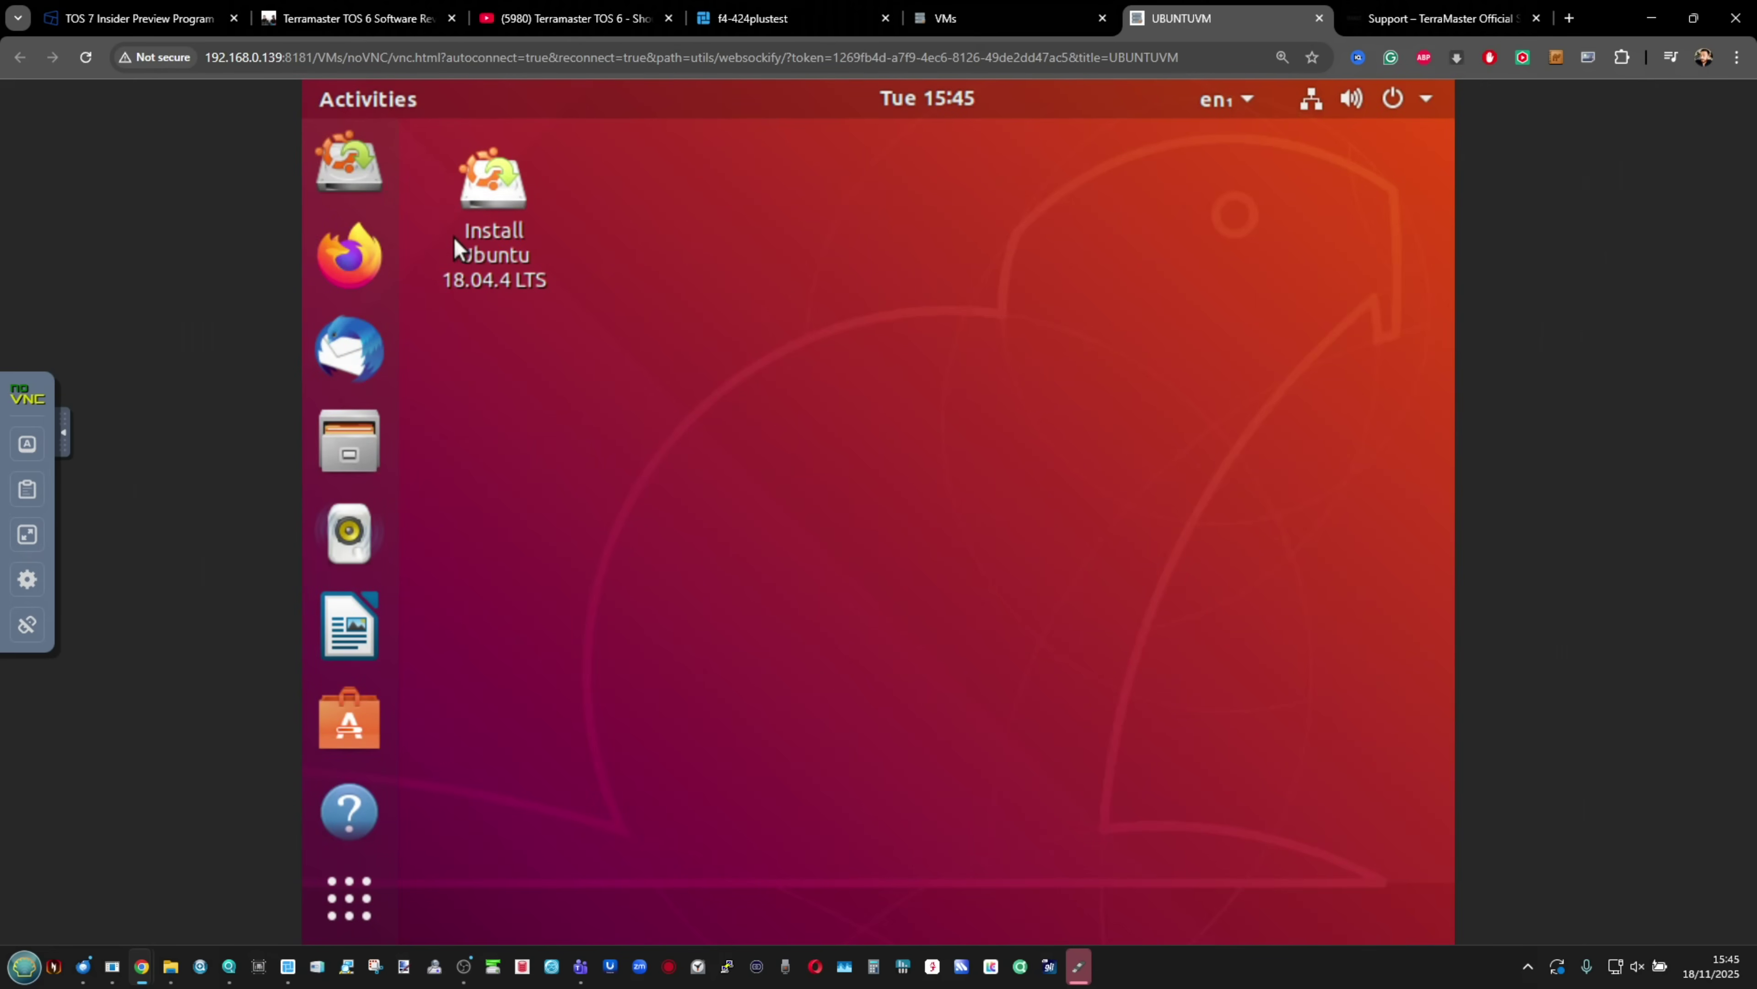
# Step: Return to the NAS desktop and open Safe Box, dismissing its safe key prompt
pyautogui.click(997, 16)
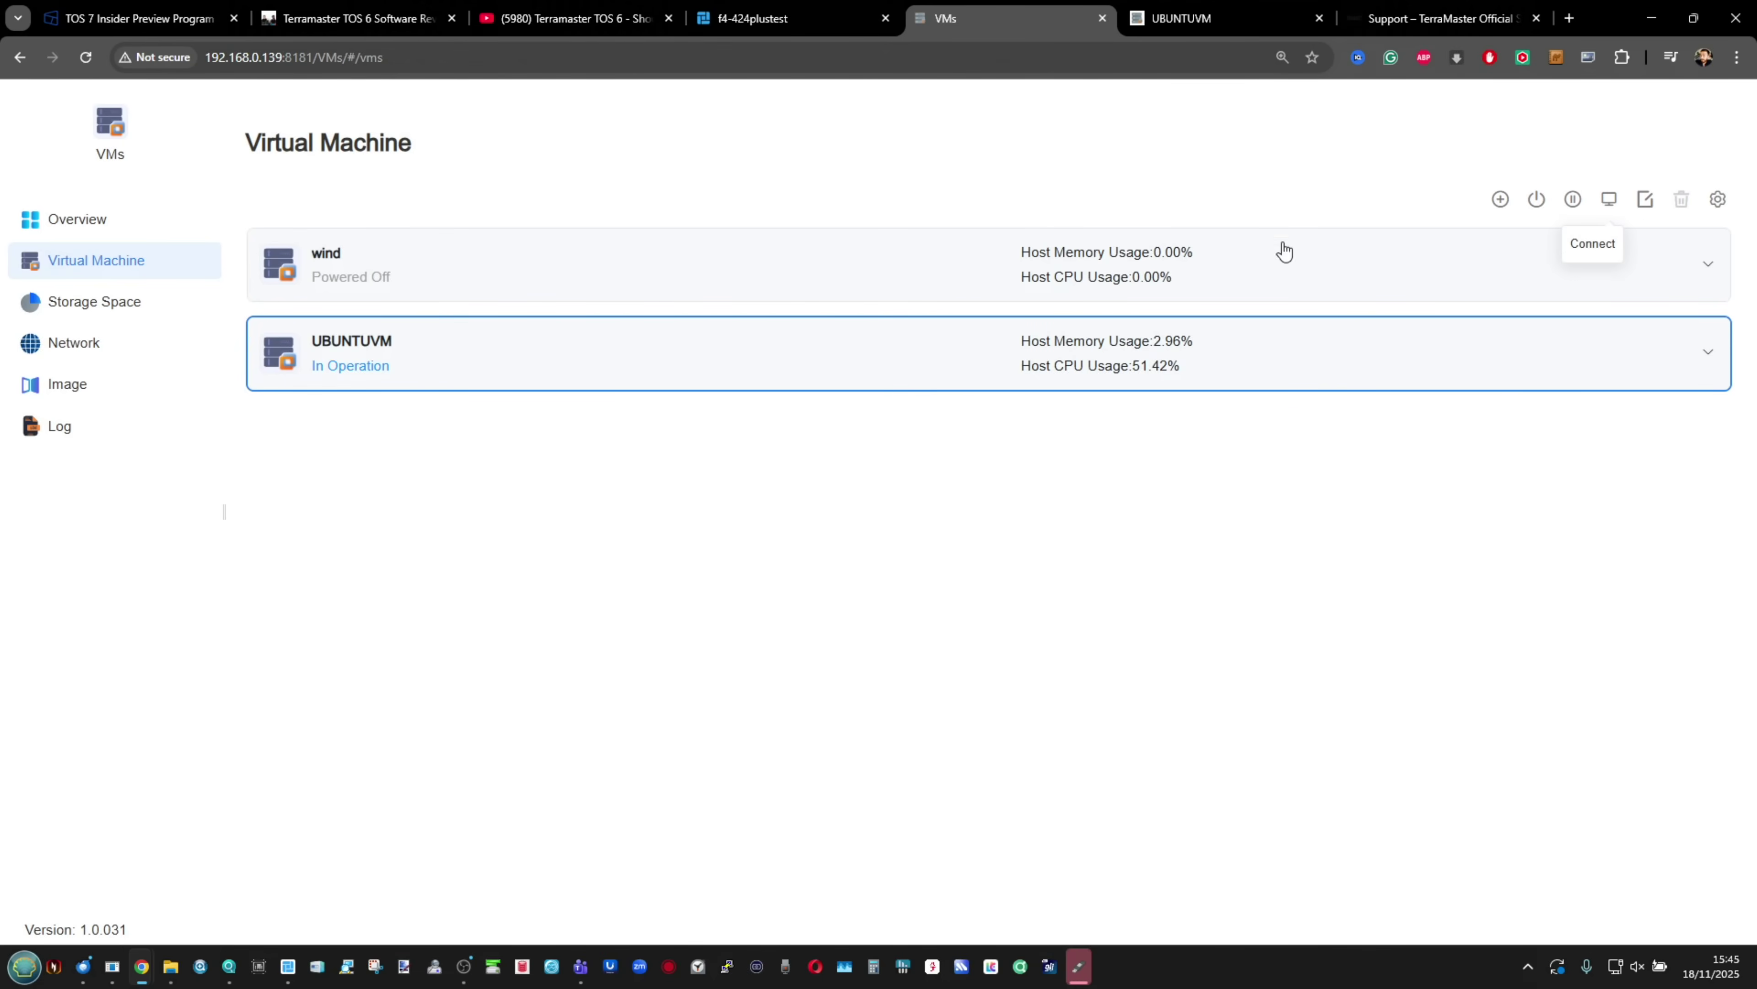
pyautogui.click(830, 18)
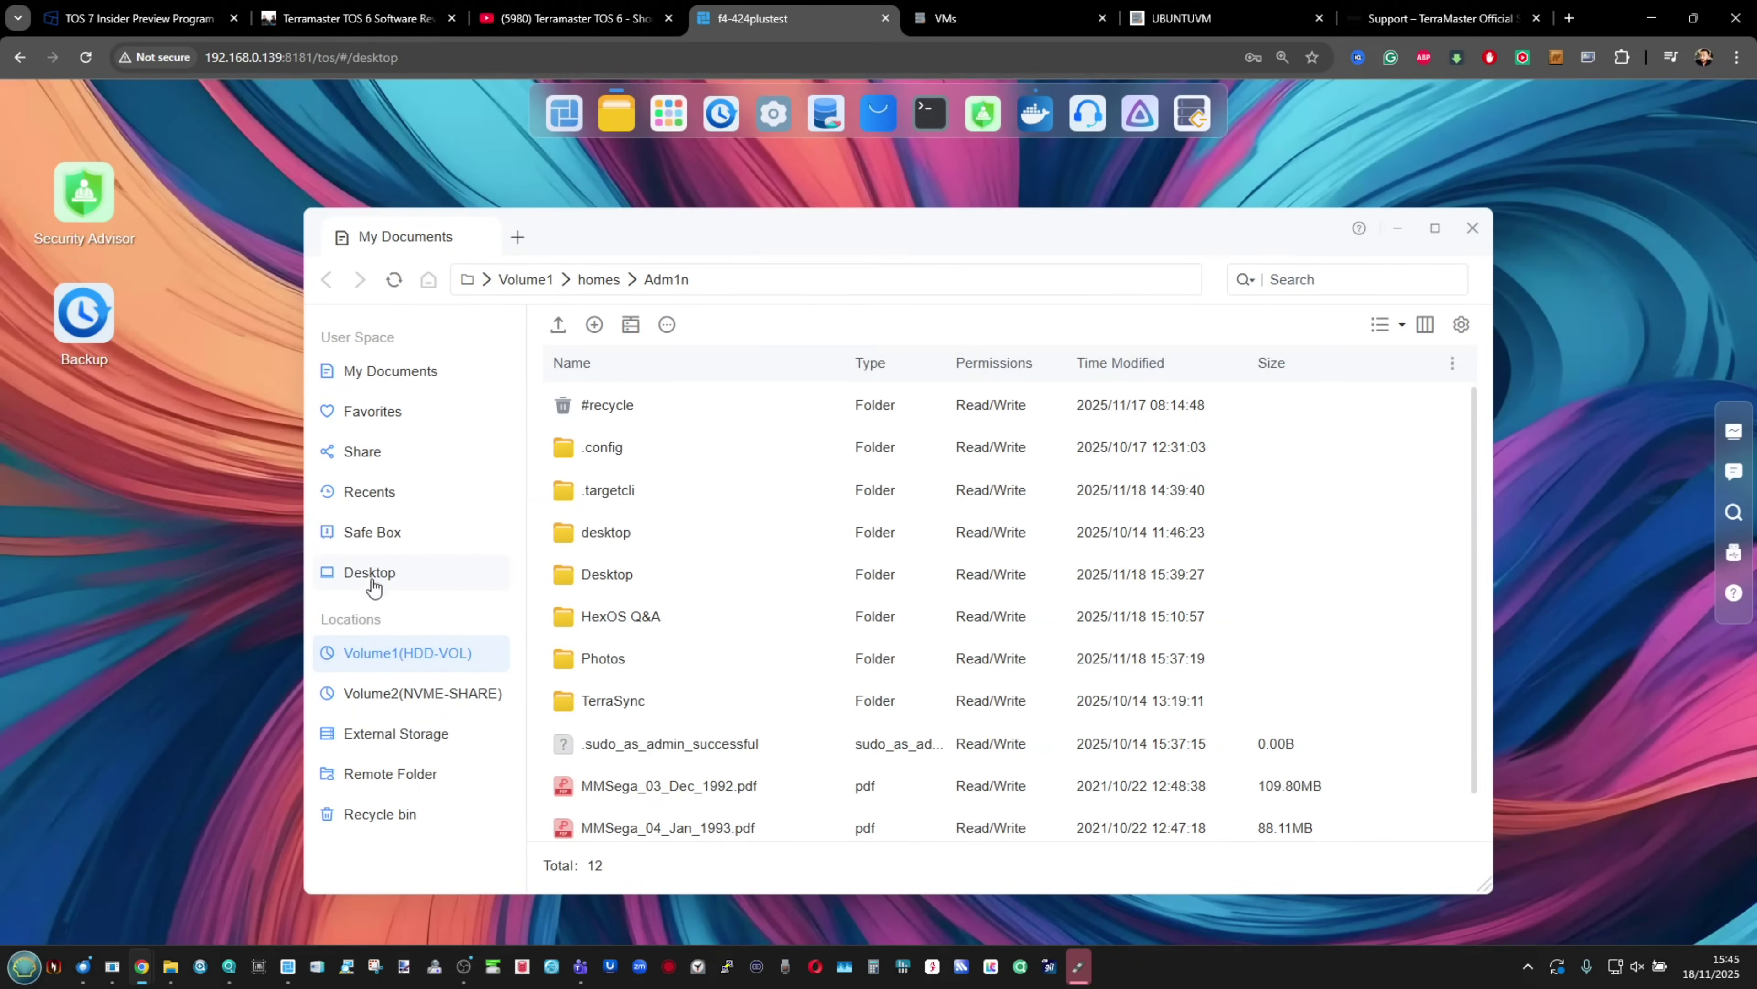
pyautogui.click(372, 531)
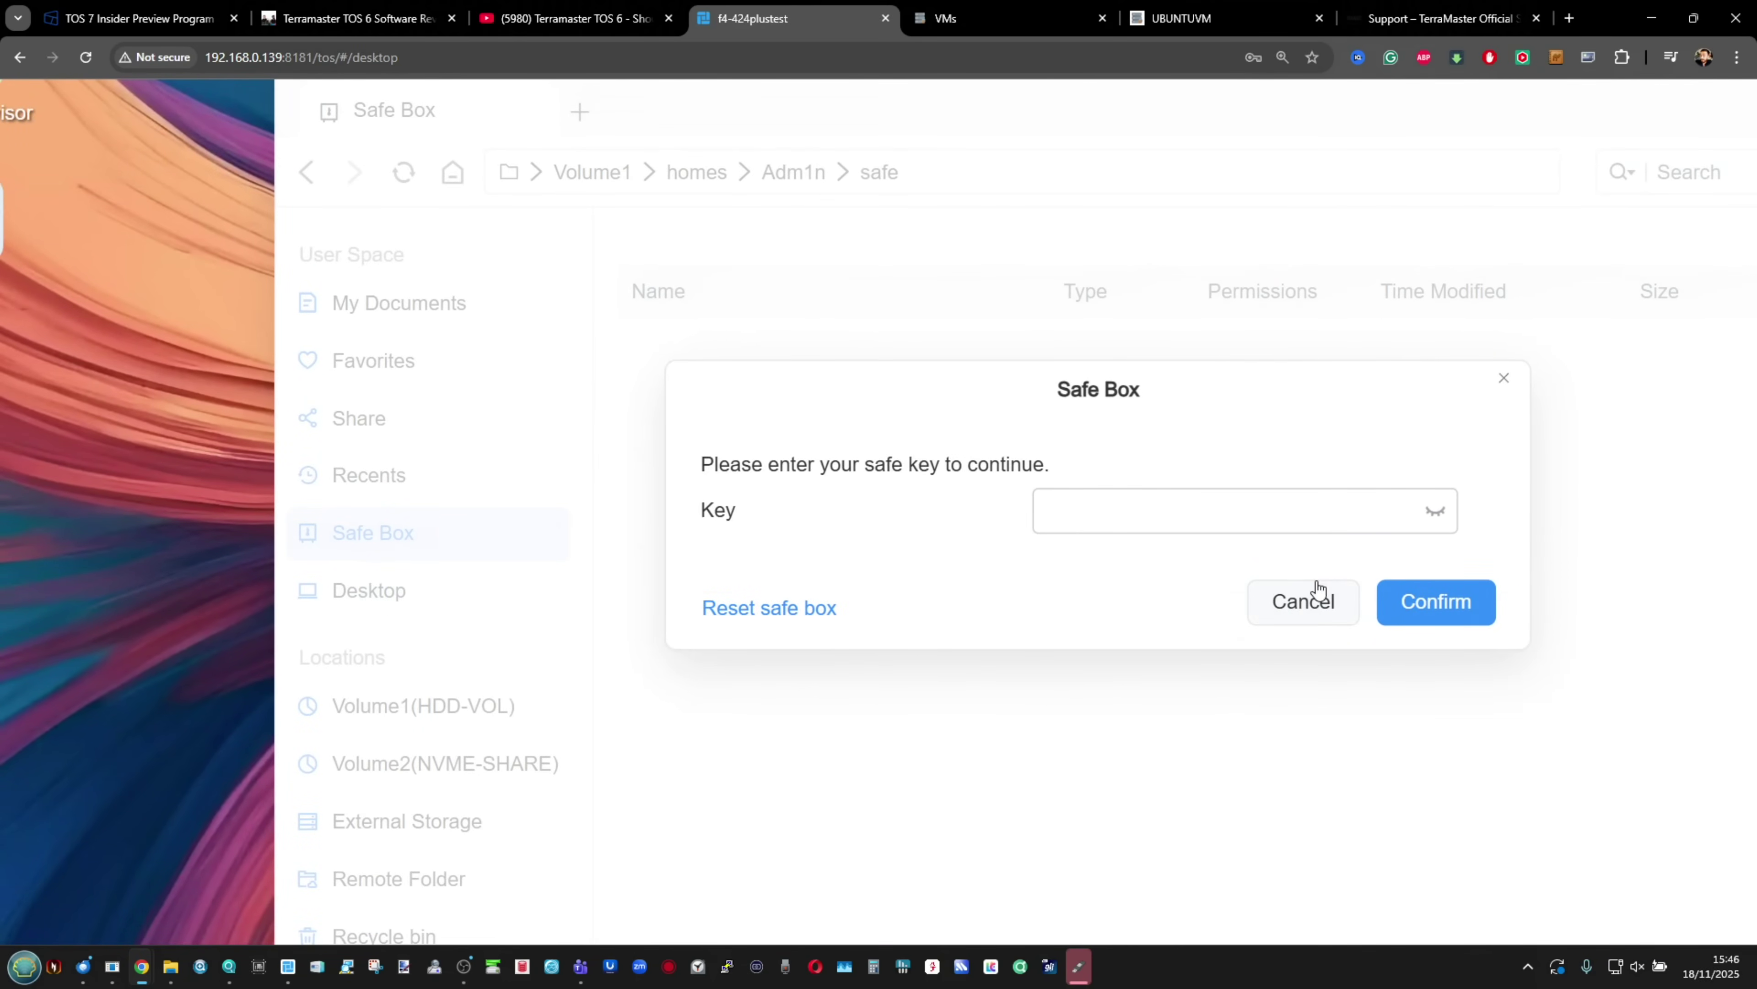
pyautogui.click(1316, 582)
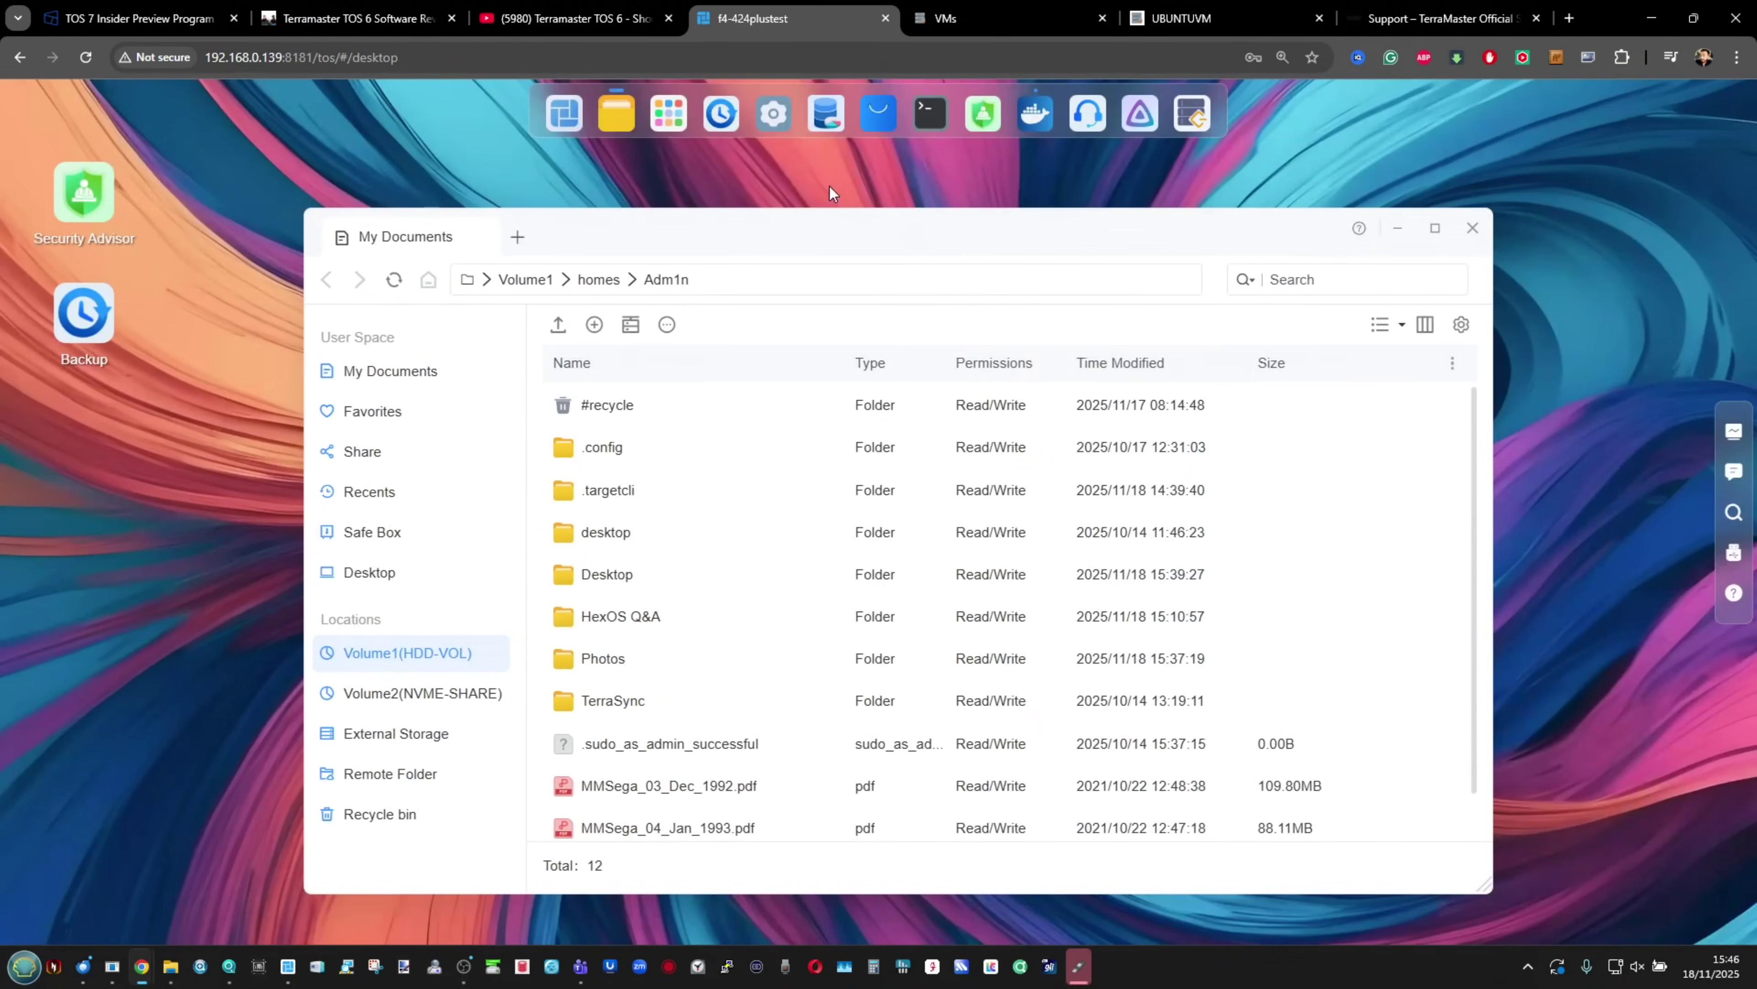
# Step: Browse Control Panel's Network, Security, File Service, Terminal & SNMP, Discovery, Media Index and Remote Access pages, then close it
pyautogui.click(773, 113)
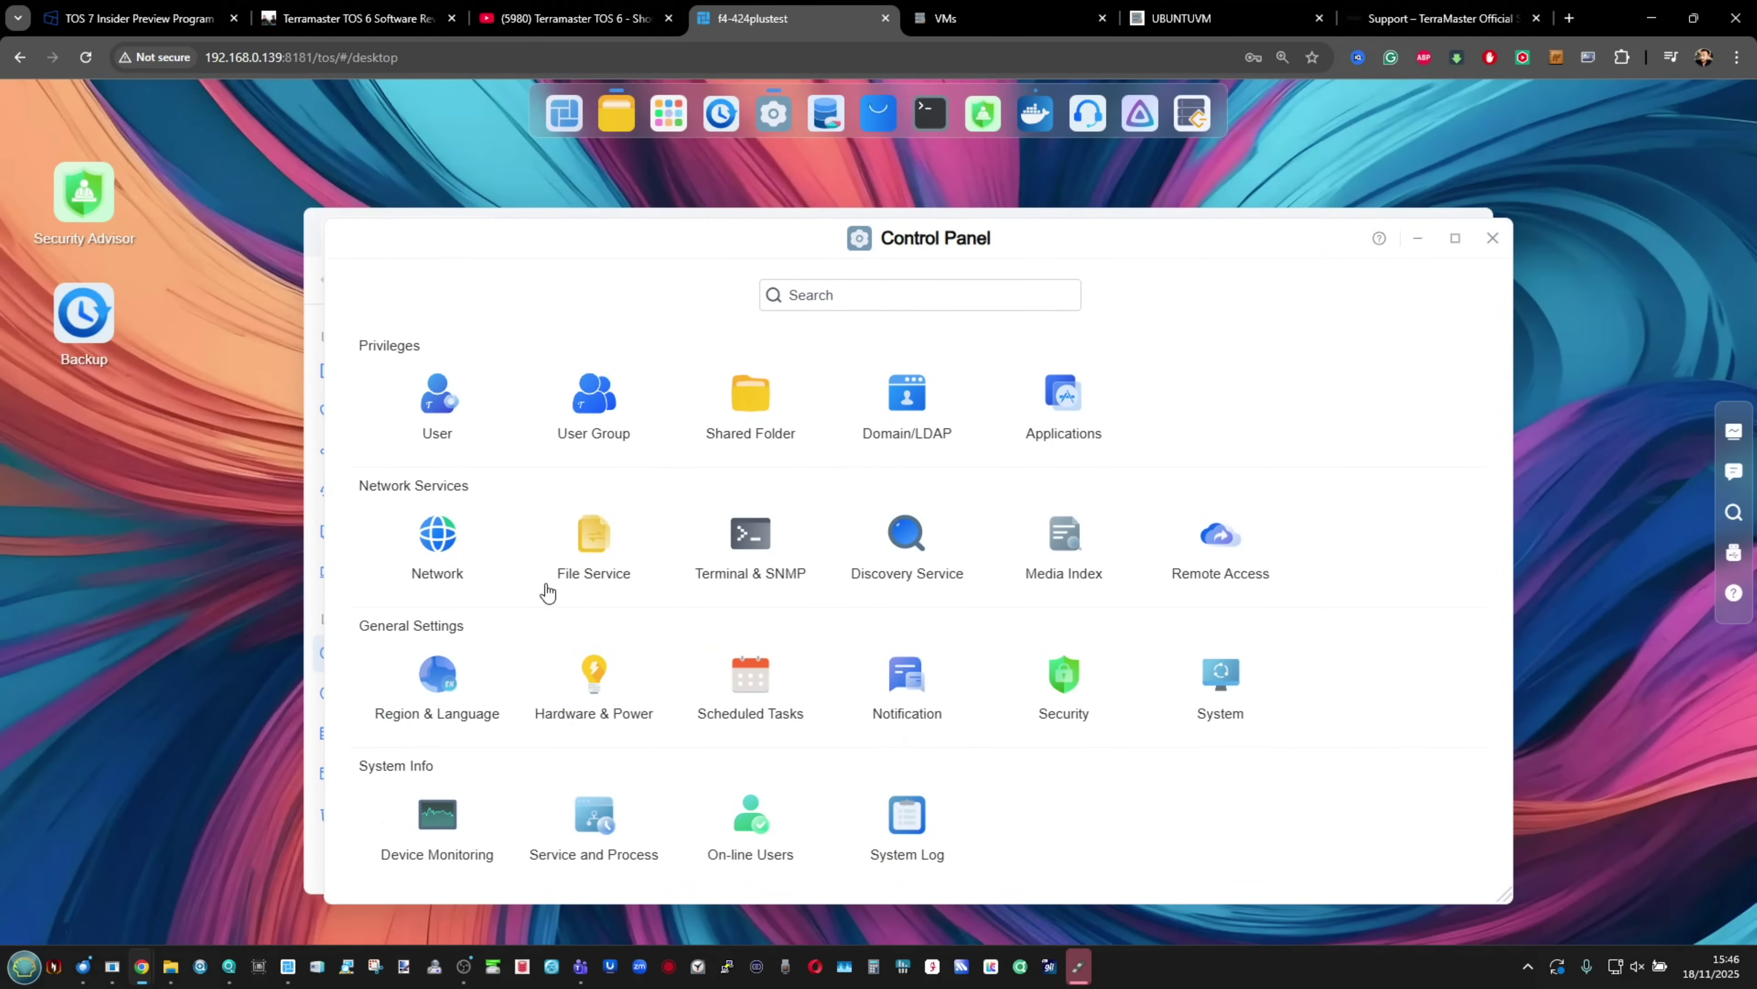
pyautogui.click(454, 555)
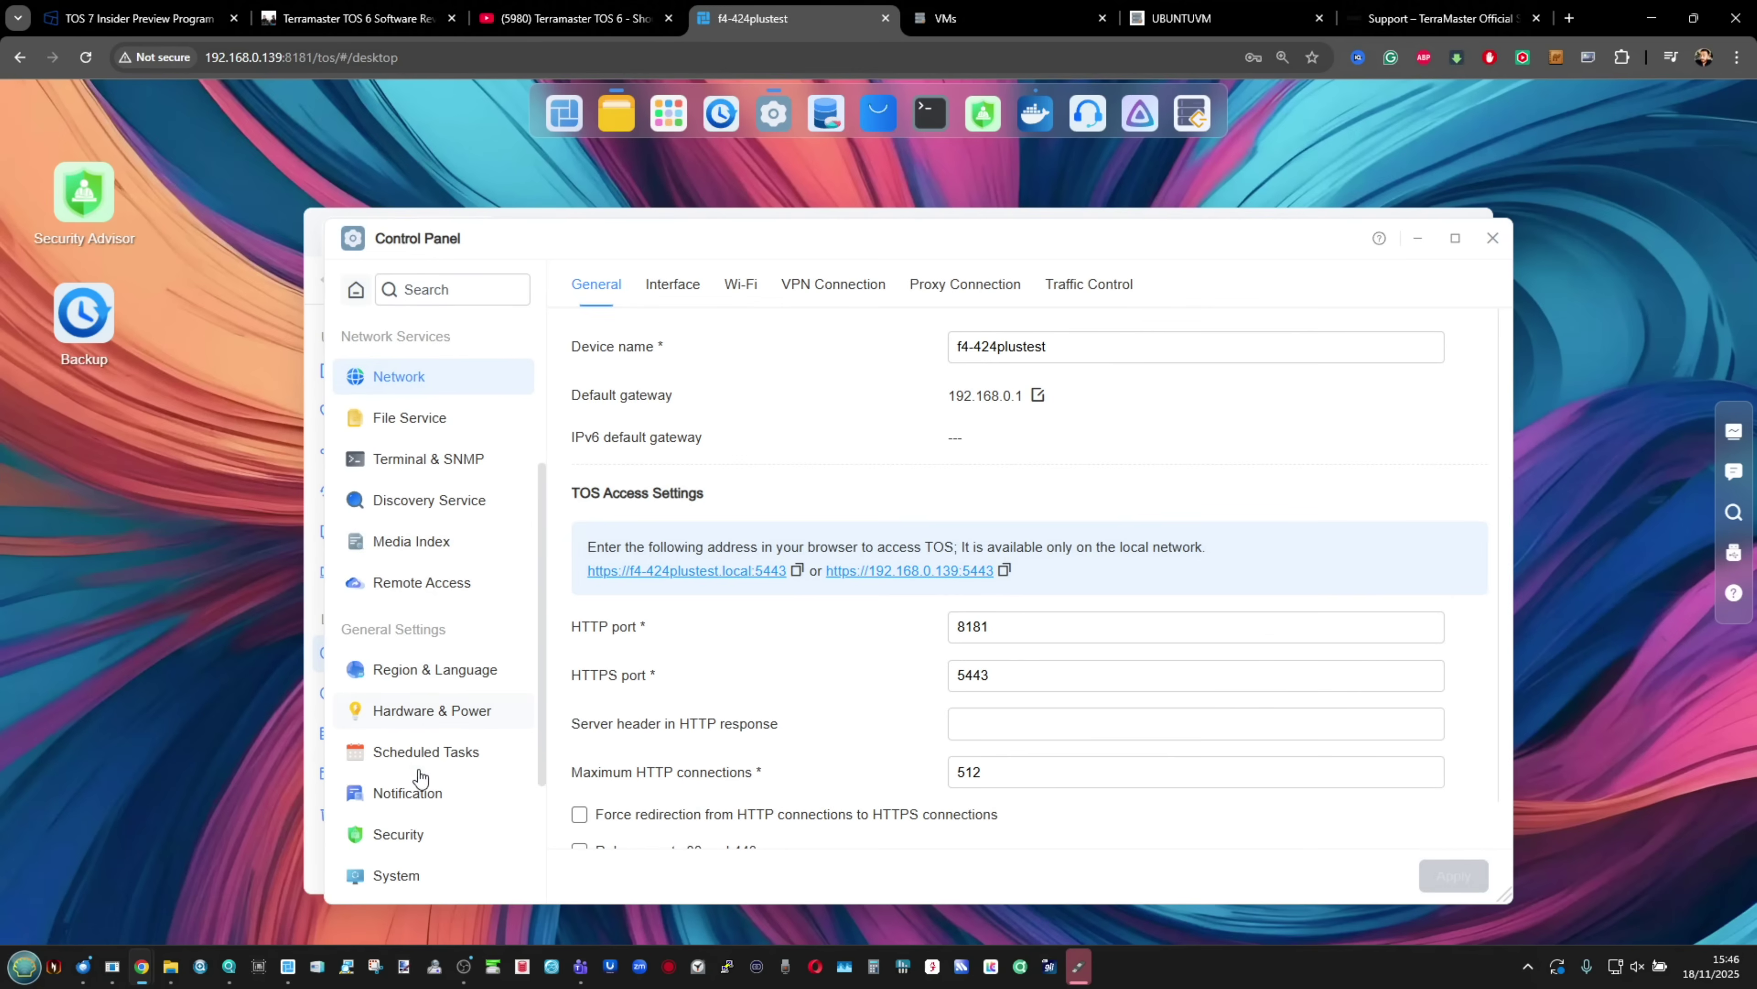
pyautogui.click(410, 844)
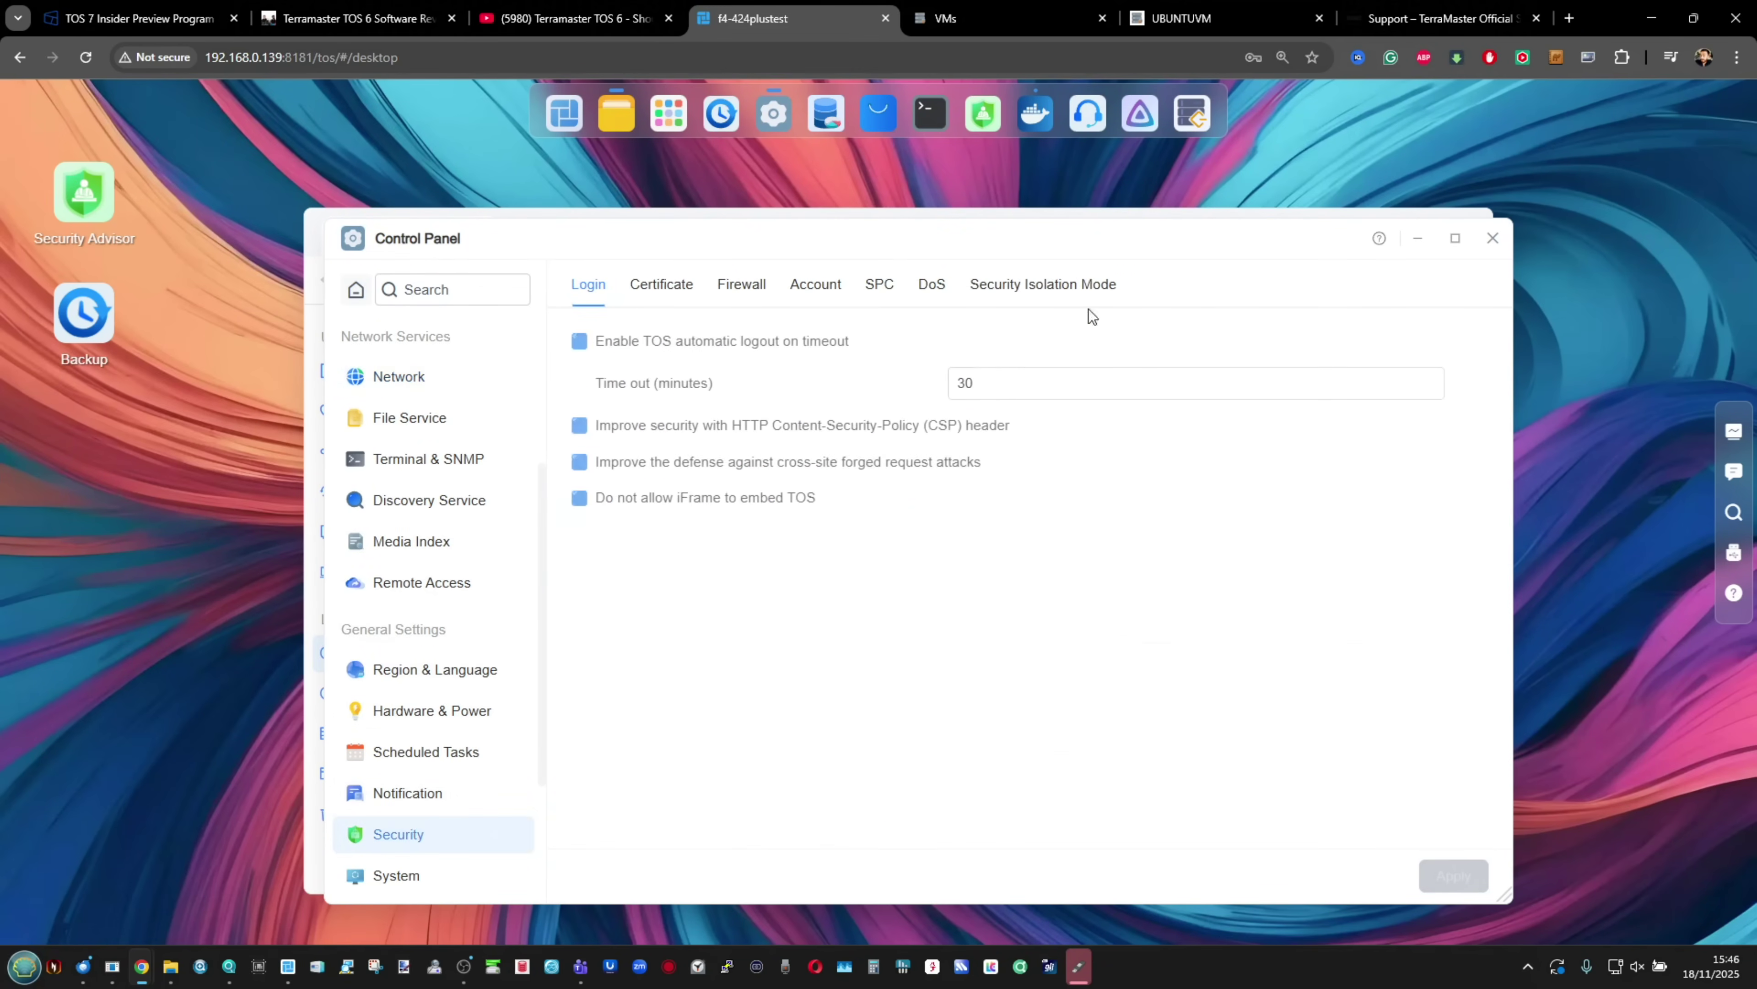
pyautogui.click(1066, 283)
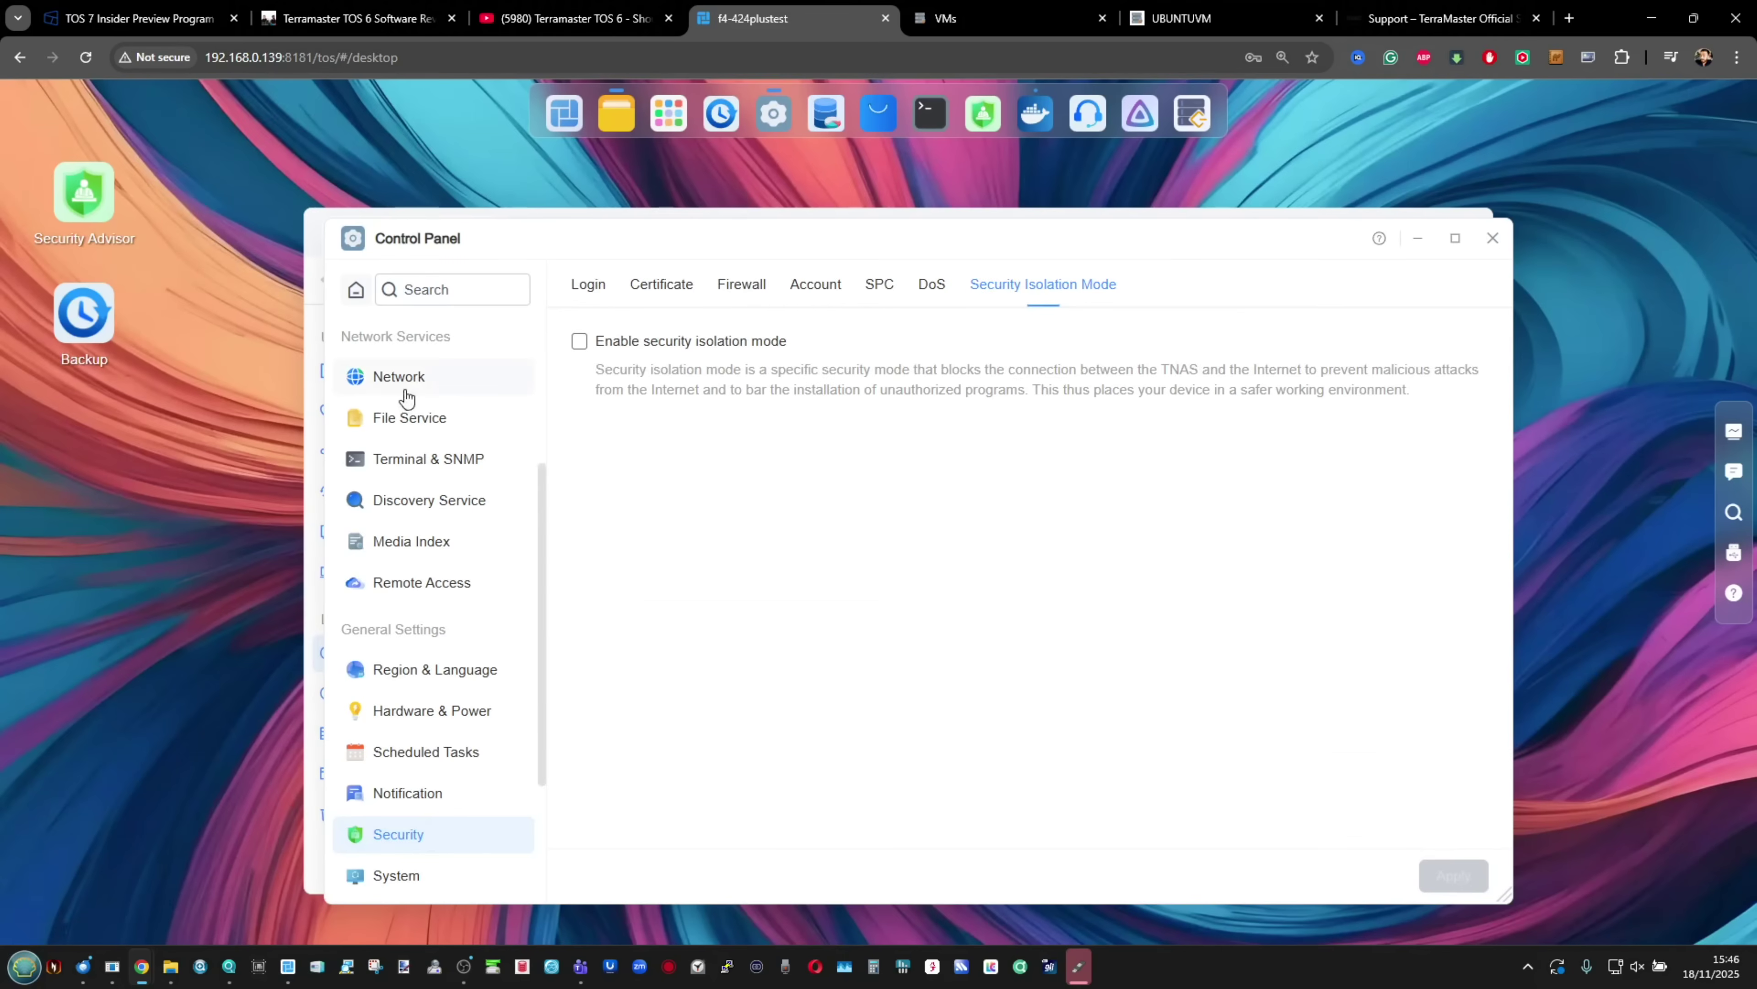
pyautogui.click(405, 388)
pyautogui.click(412, 419)
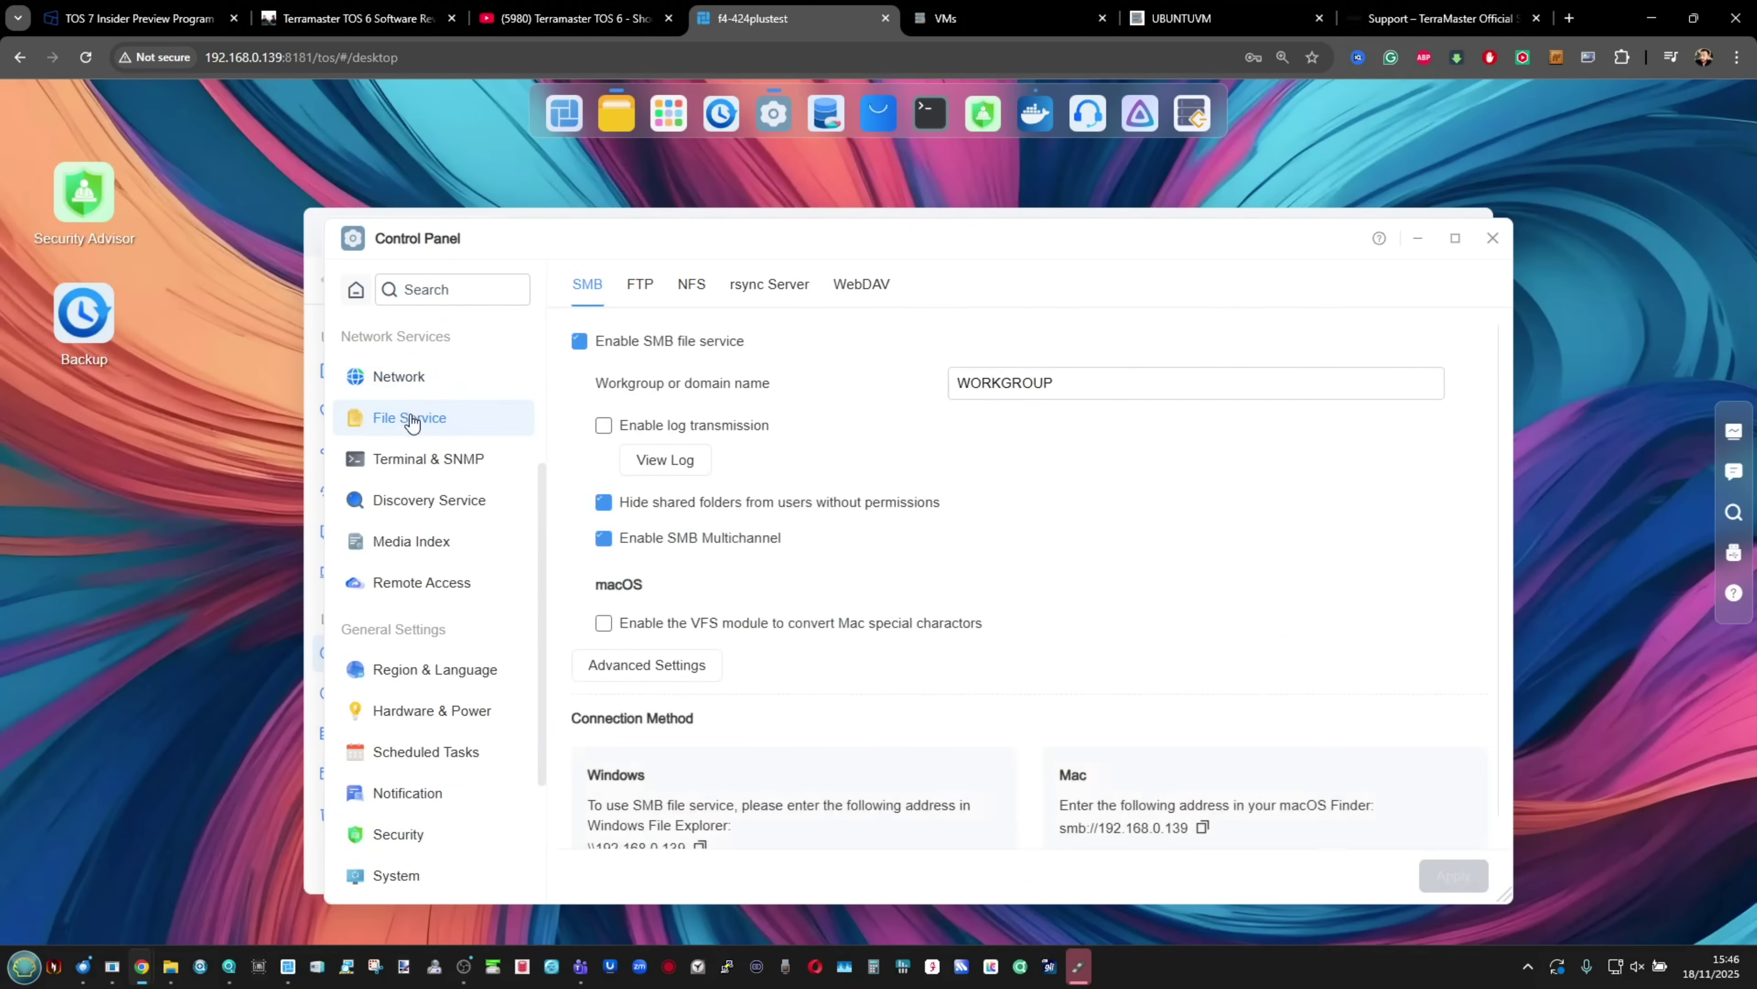
pyautogui.click(430, 461)
pyautogui.click(430, 500)
pyautogui.click(427, 539)
pyautogui.click(428, 585)
pyautogui.click(1503, 235)
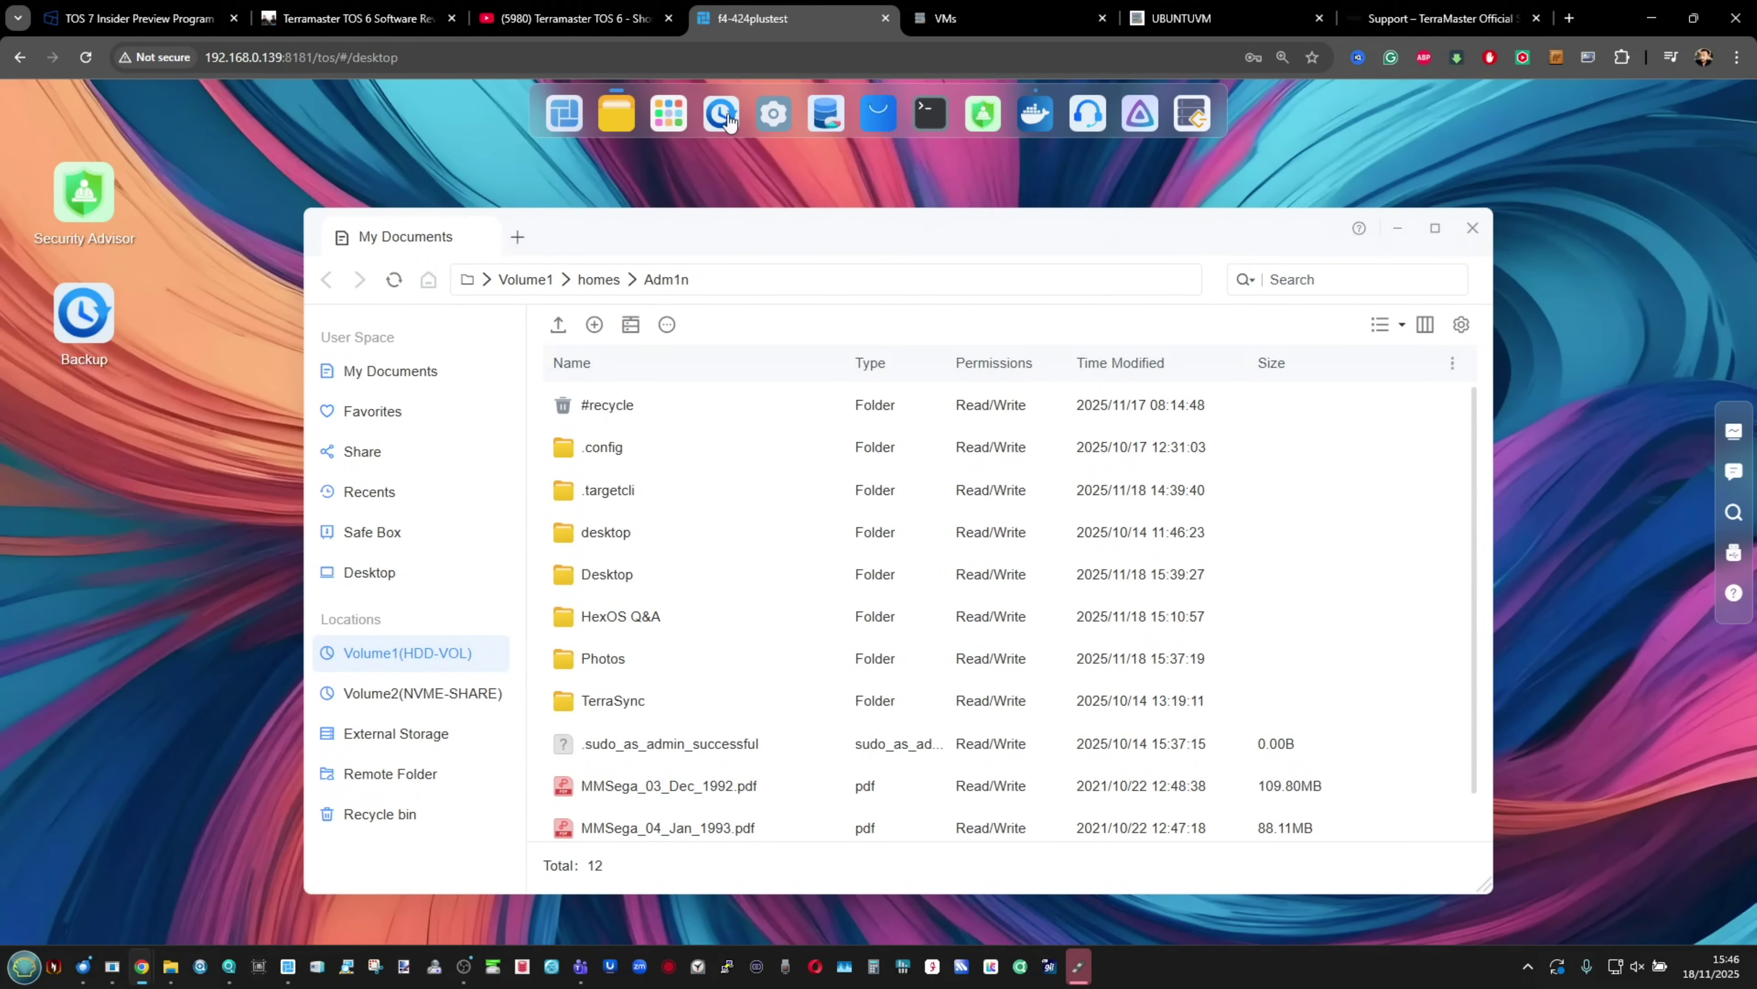
# Step: Close File Manager, open and close Docker Manager, then show All Applications
pyautogui.click(1472, 228)
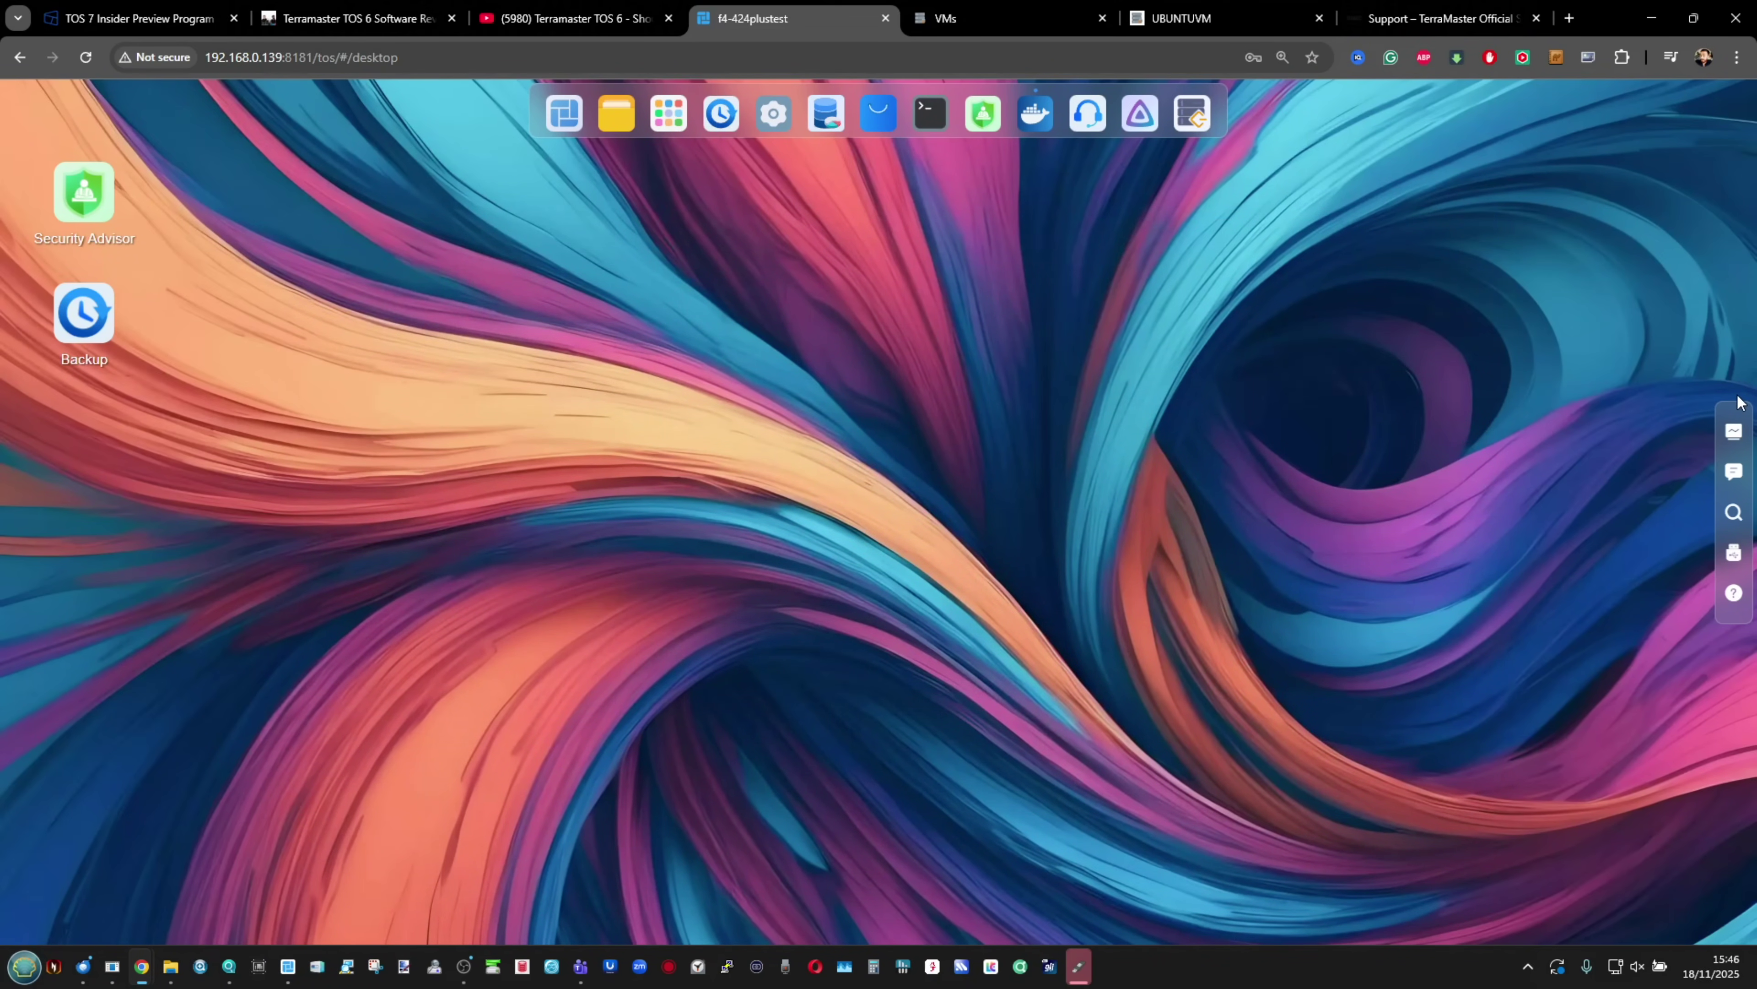
pyautogui.click(1053, 115)
pyautogui.click(1453, 280)
pyautogui.click(667, 118)
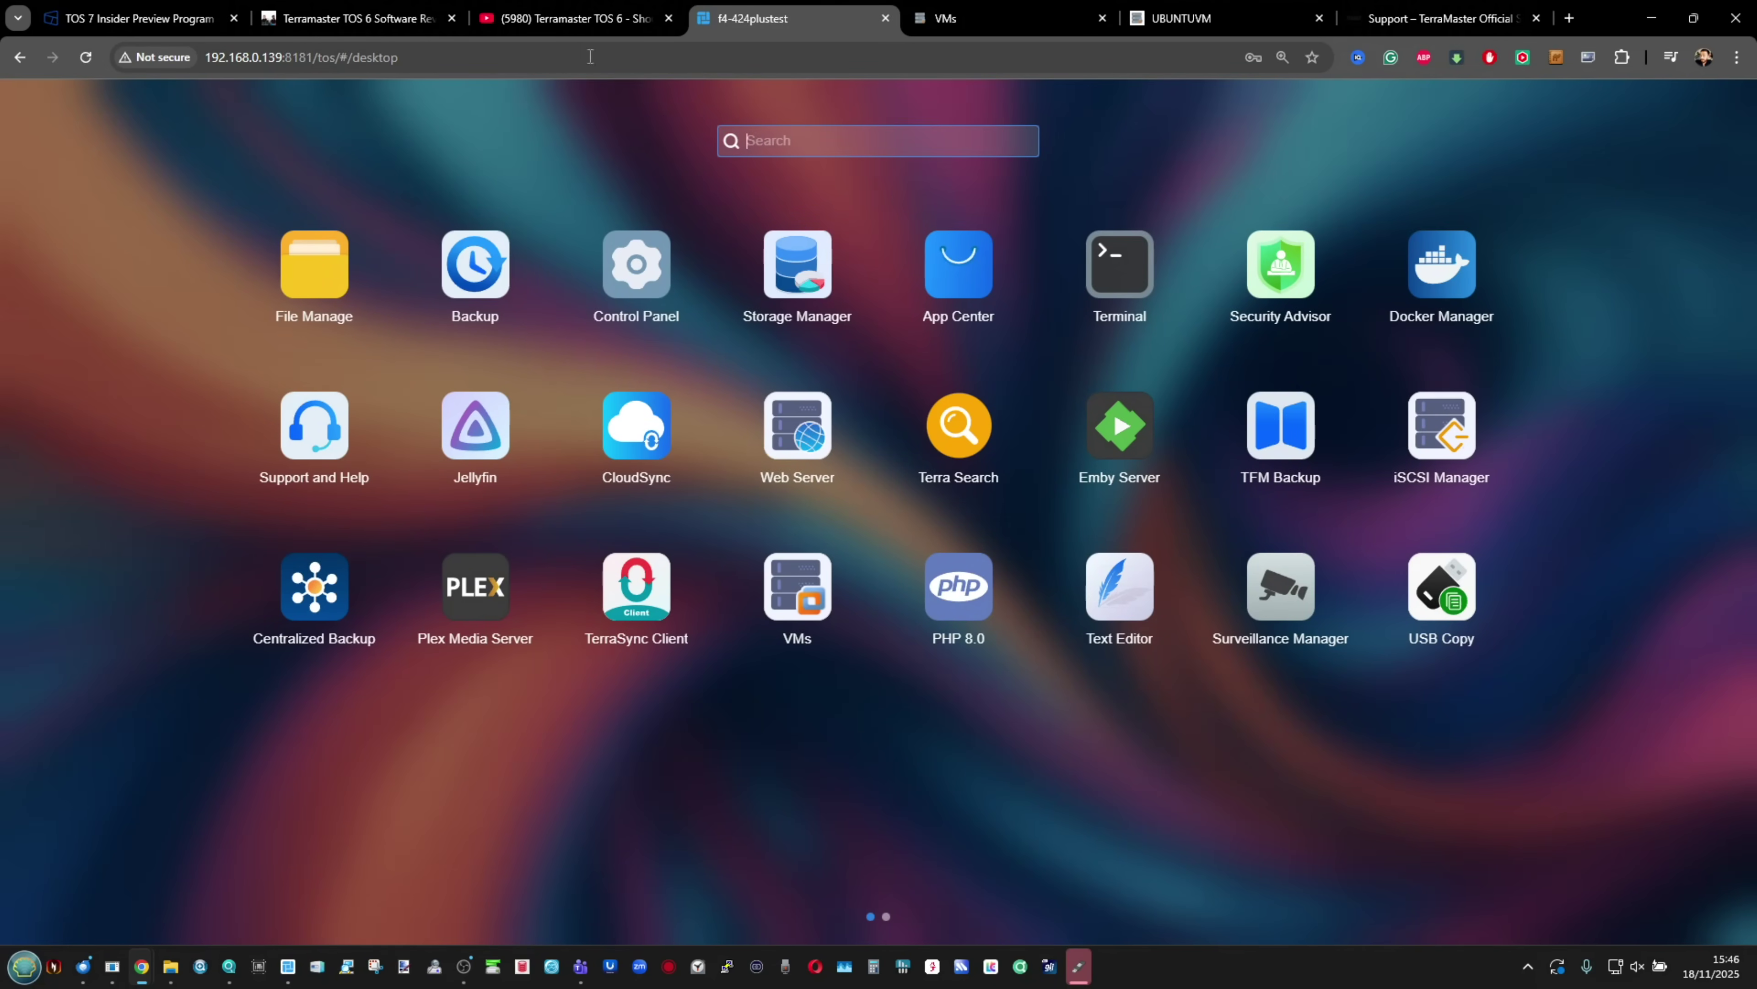
# Step: Scroll through the TOS 7 Insider Preview Program forum post
pyautogui.click(163, 7)
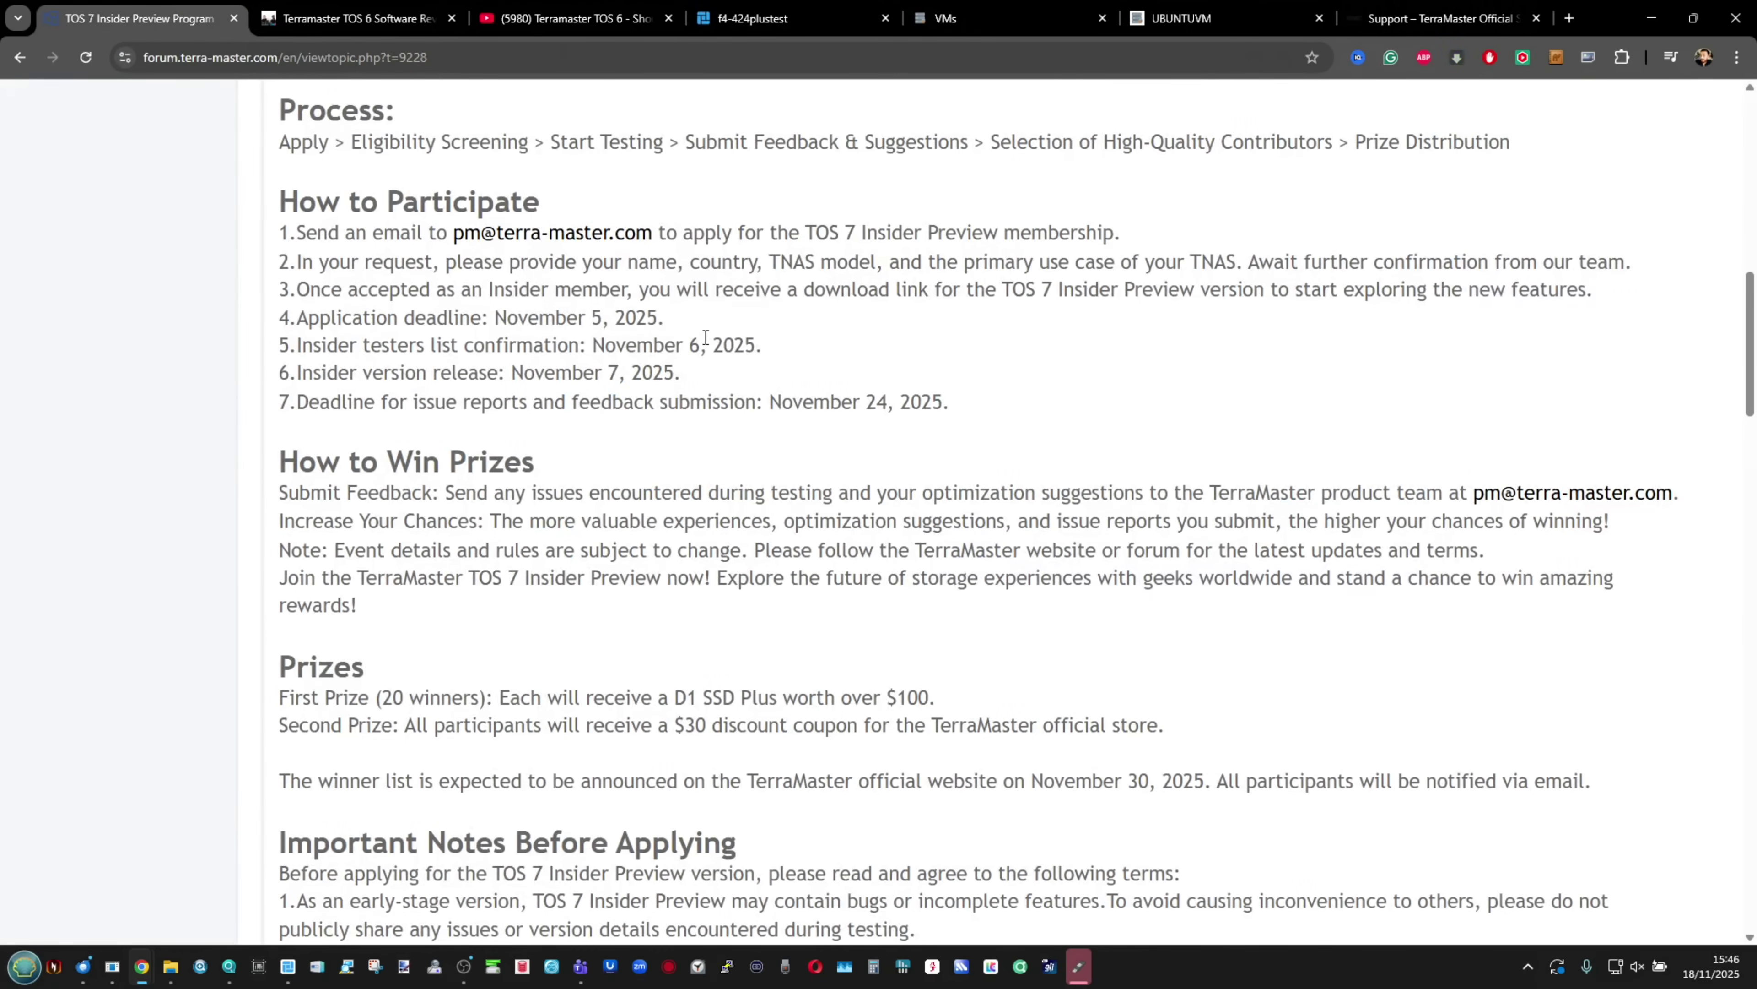
pyautogui.scroll(-4, 705, 337)
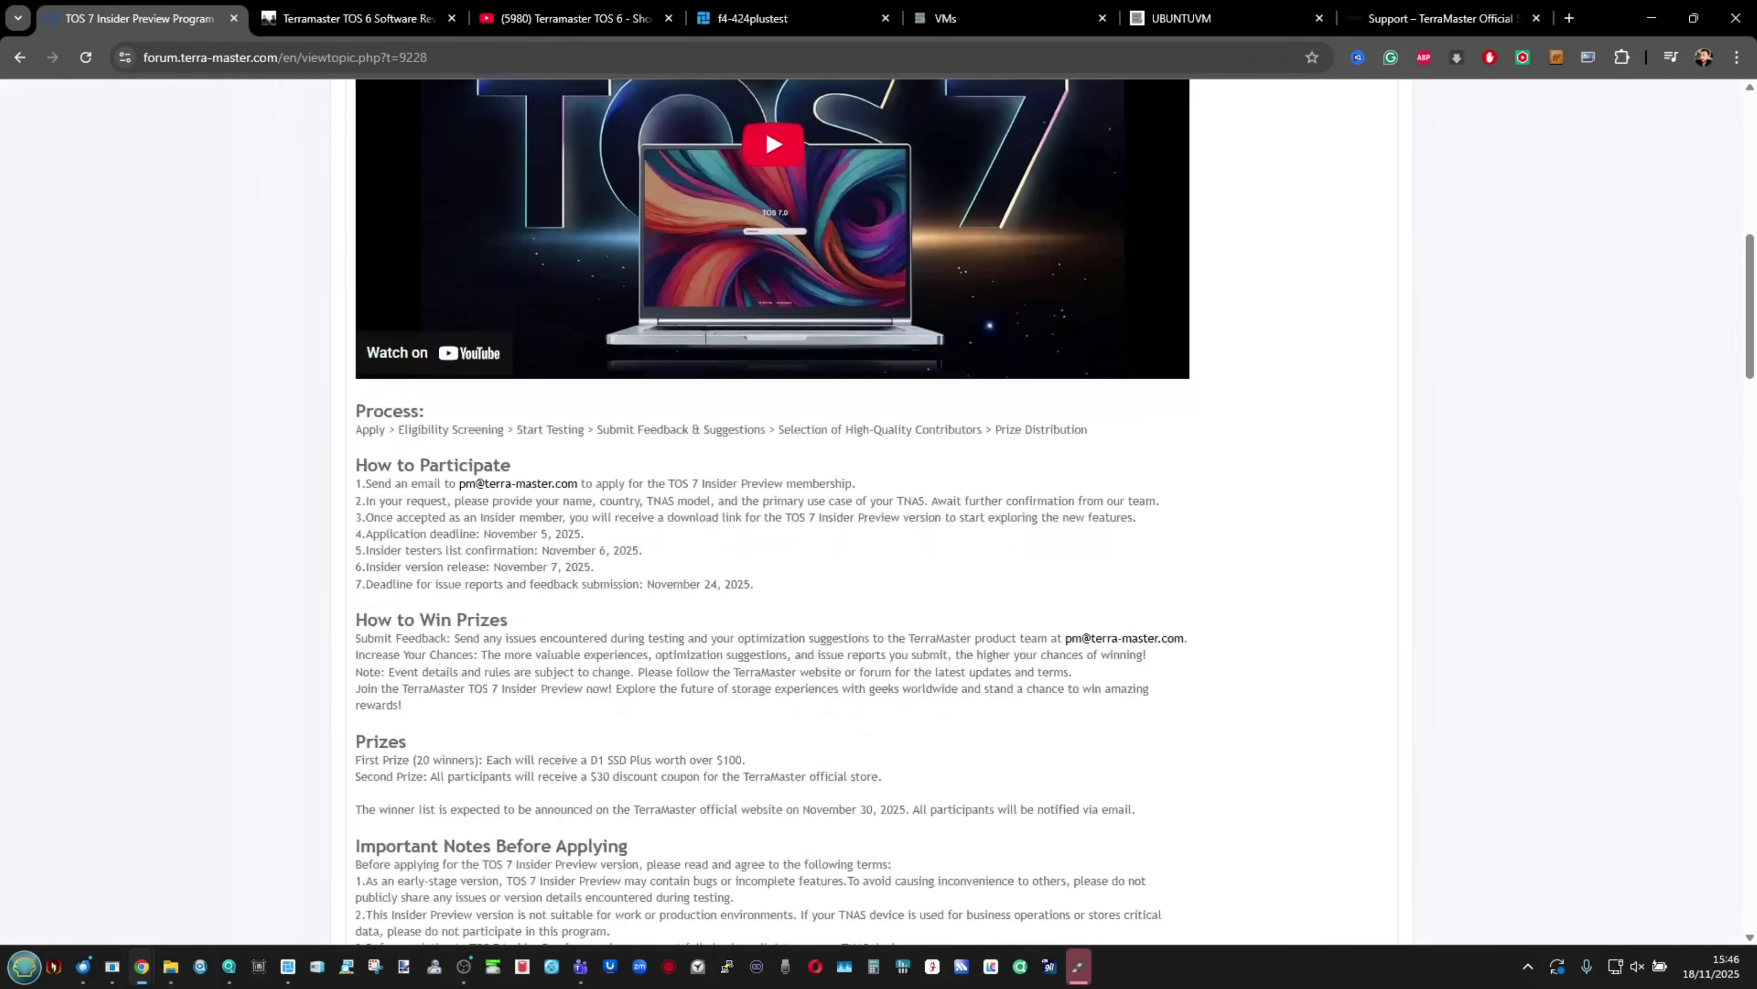
pyautogui.scroll(-6, 705, 338)
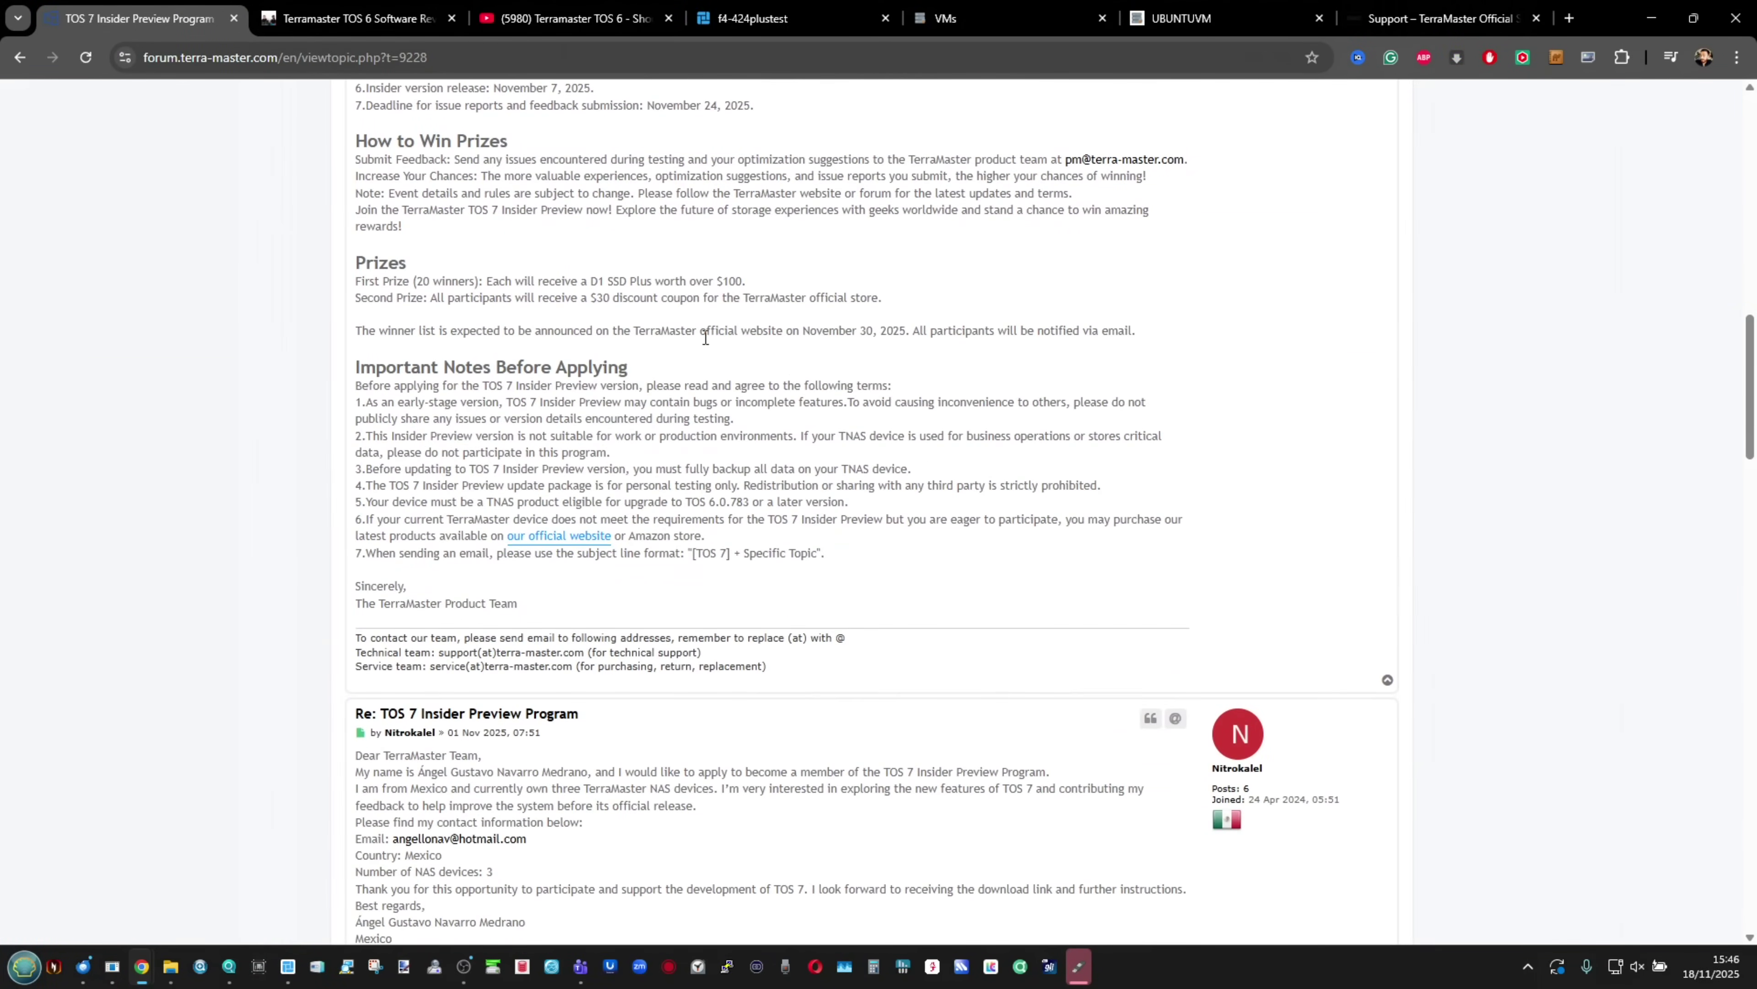
pyautogui.scroll(-1, 705, 337)
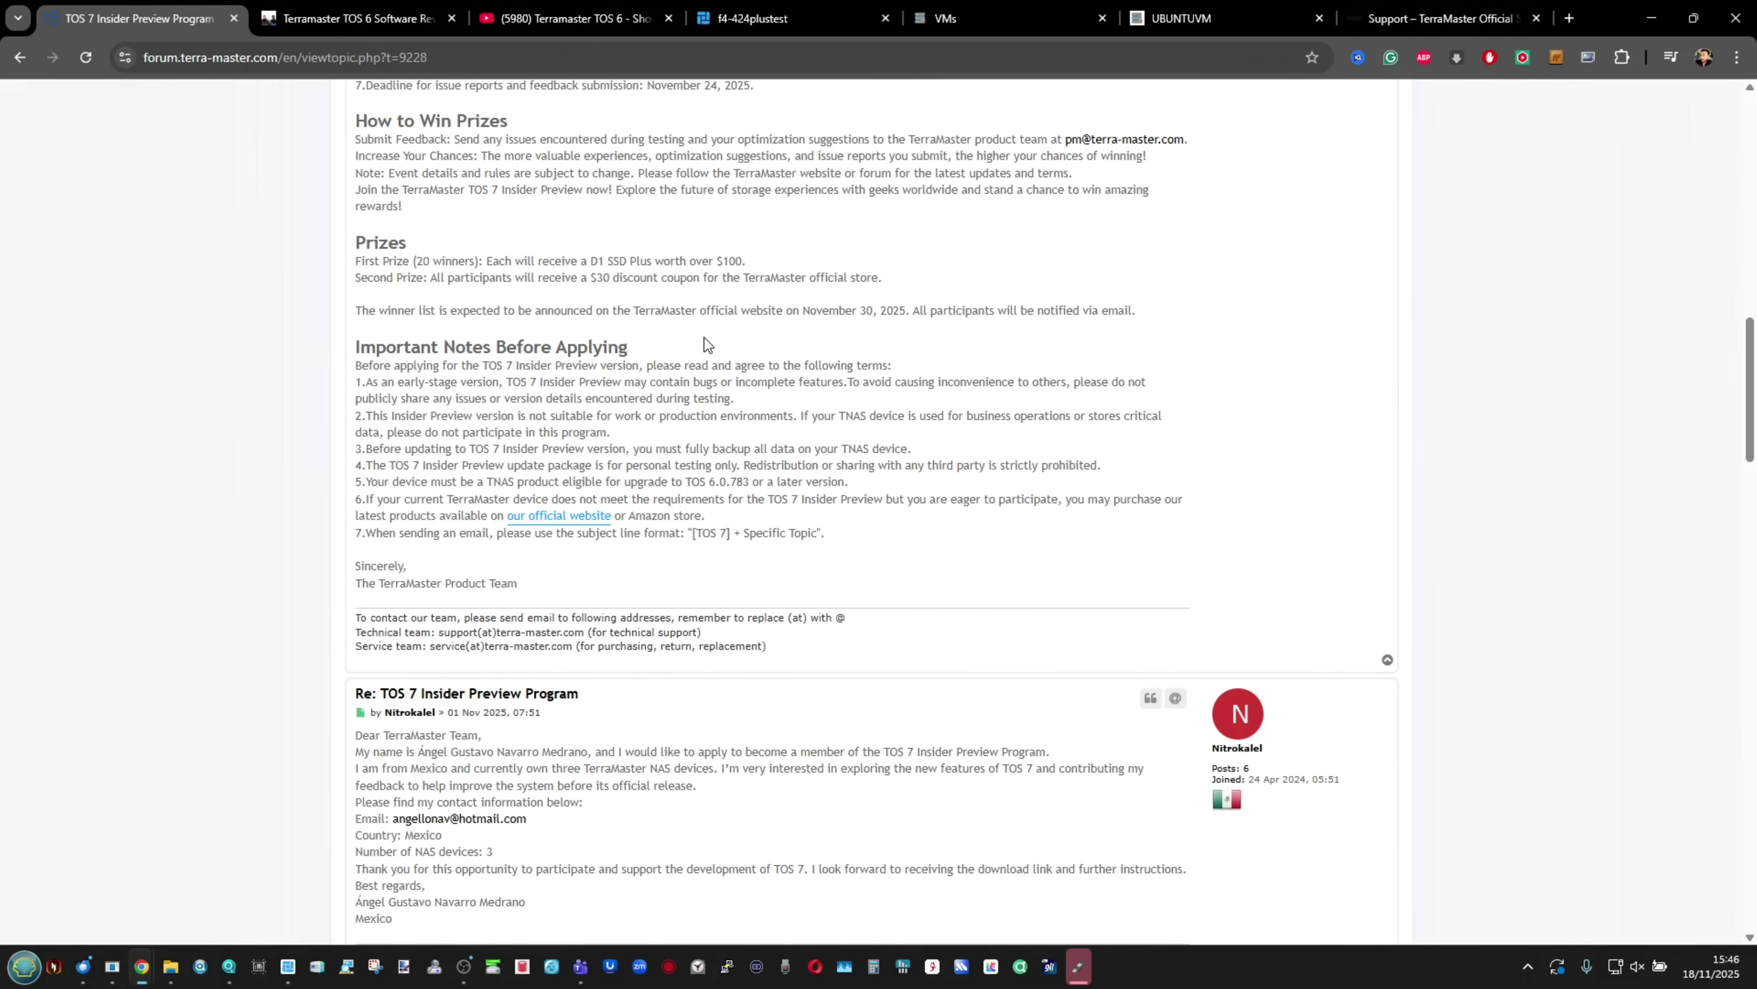
pyautogui.scroll(-1, 704, 336)
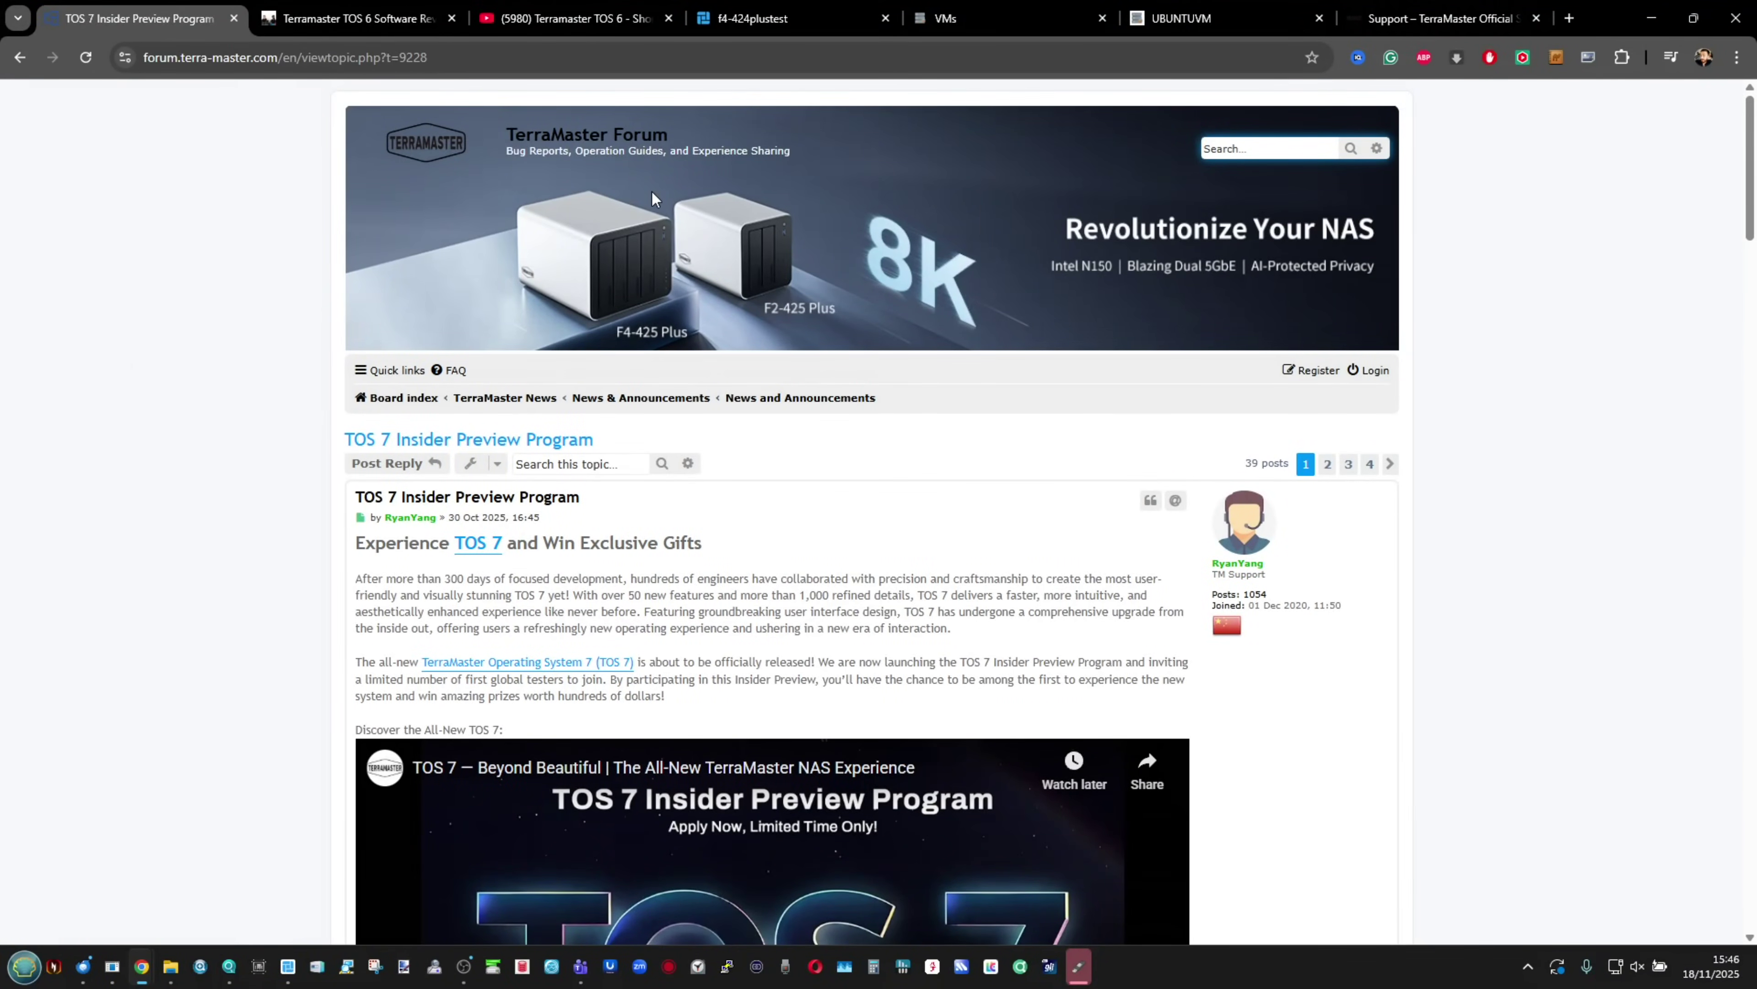
# Step: Play the 'Terramaster TOS 6 - Should Synology and QNAP Be Worried Yet?' video on YouTube
pyautogui.click(574, 7)
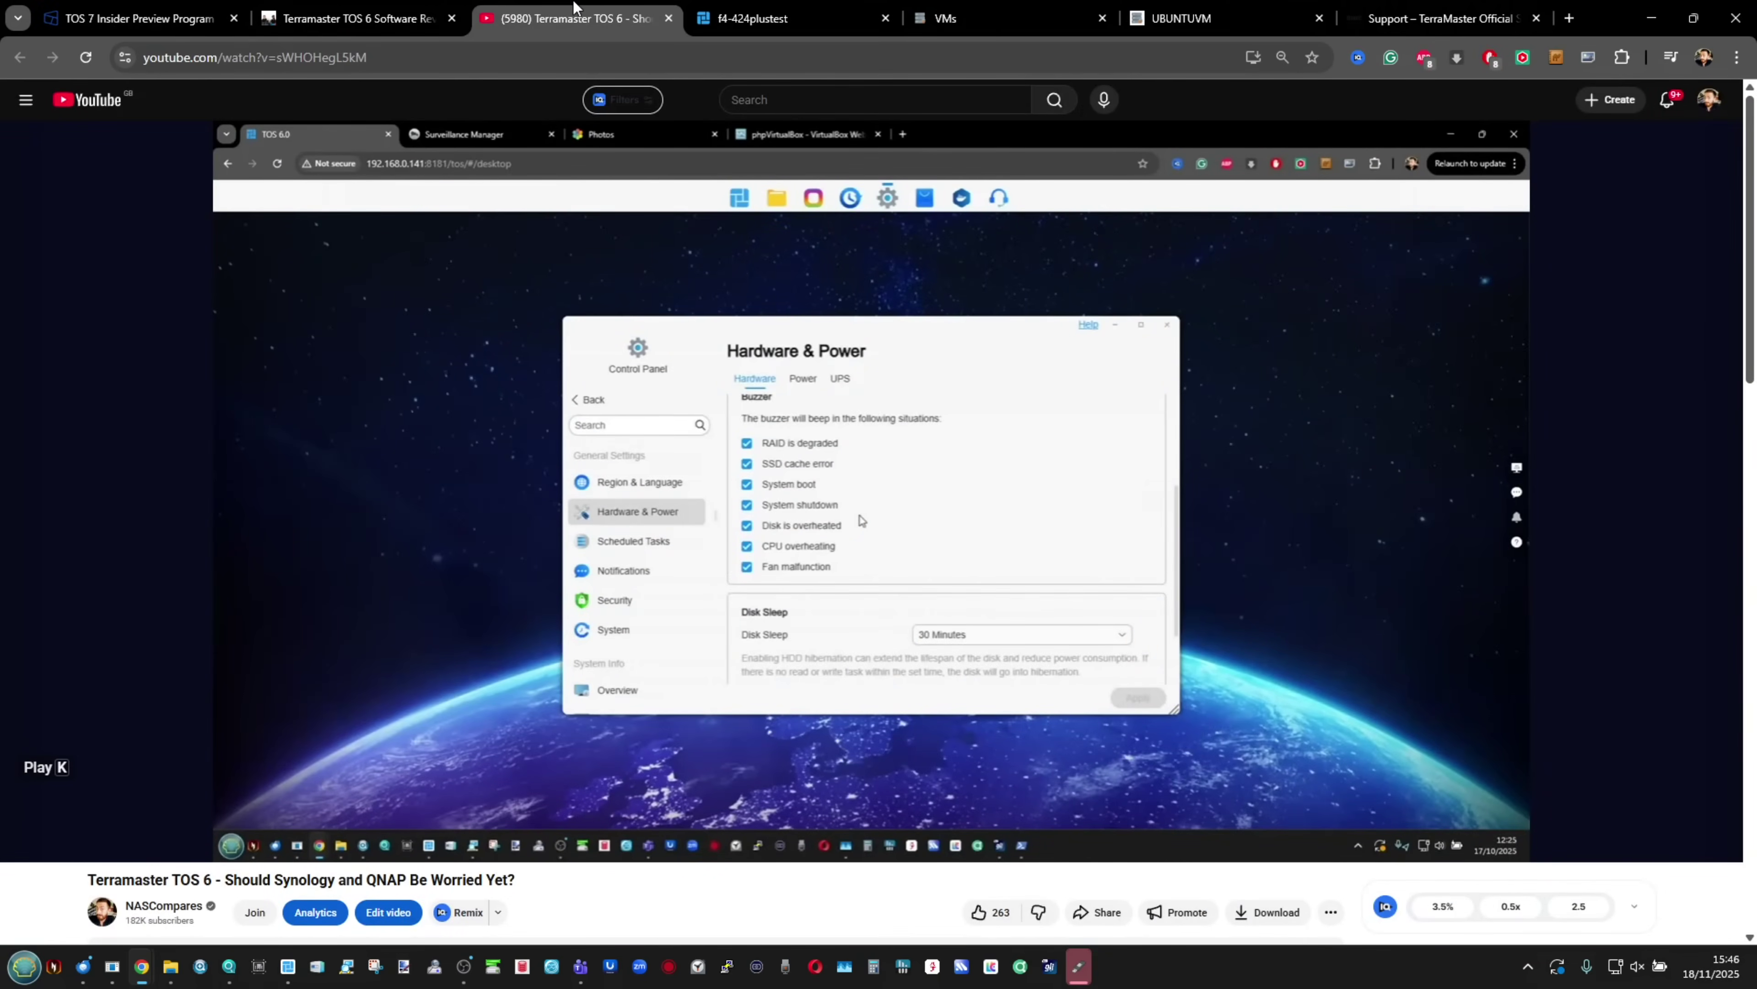
pyautogui.click(773, 655)
pyautogui.scroll(-1, 773, 655)
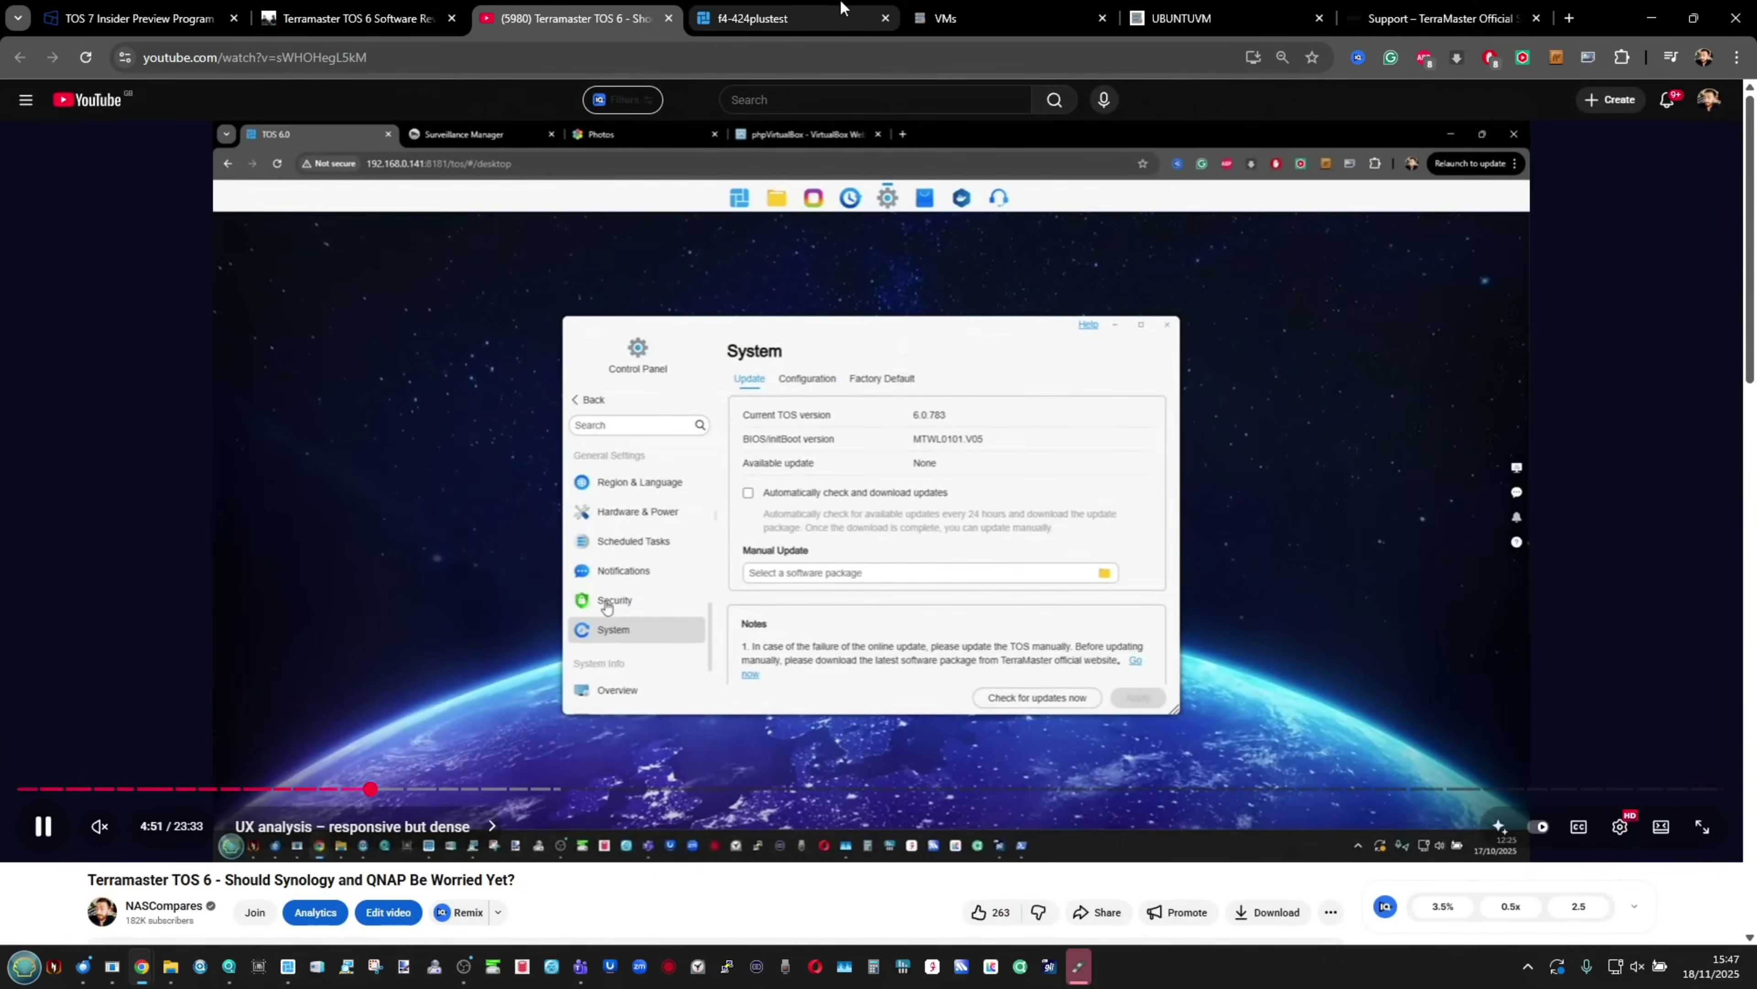
# Step: Return to the f4-424plustest NAS desktop tab and close the open app launcher
pyautogui.click(828, 8)
pyautogui.click(1019, 761)
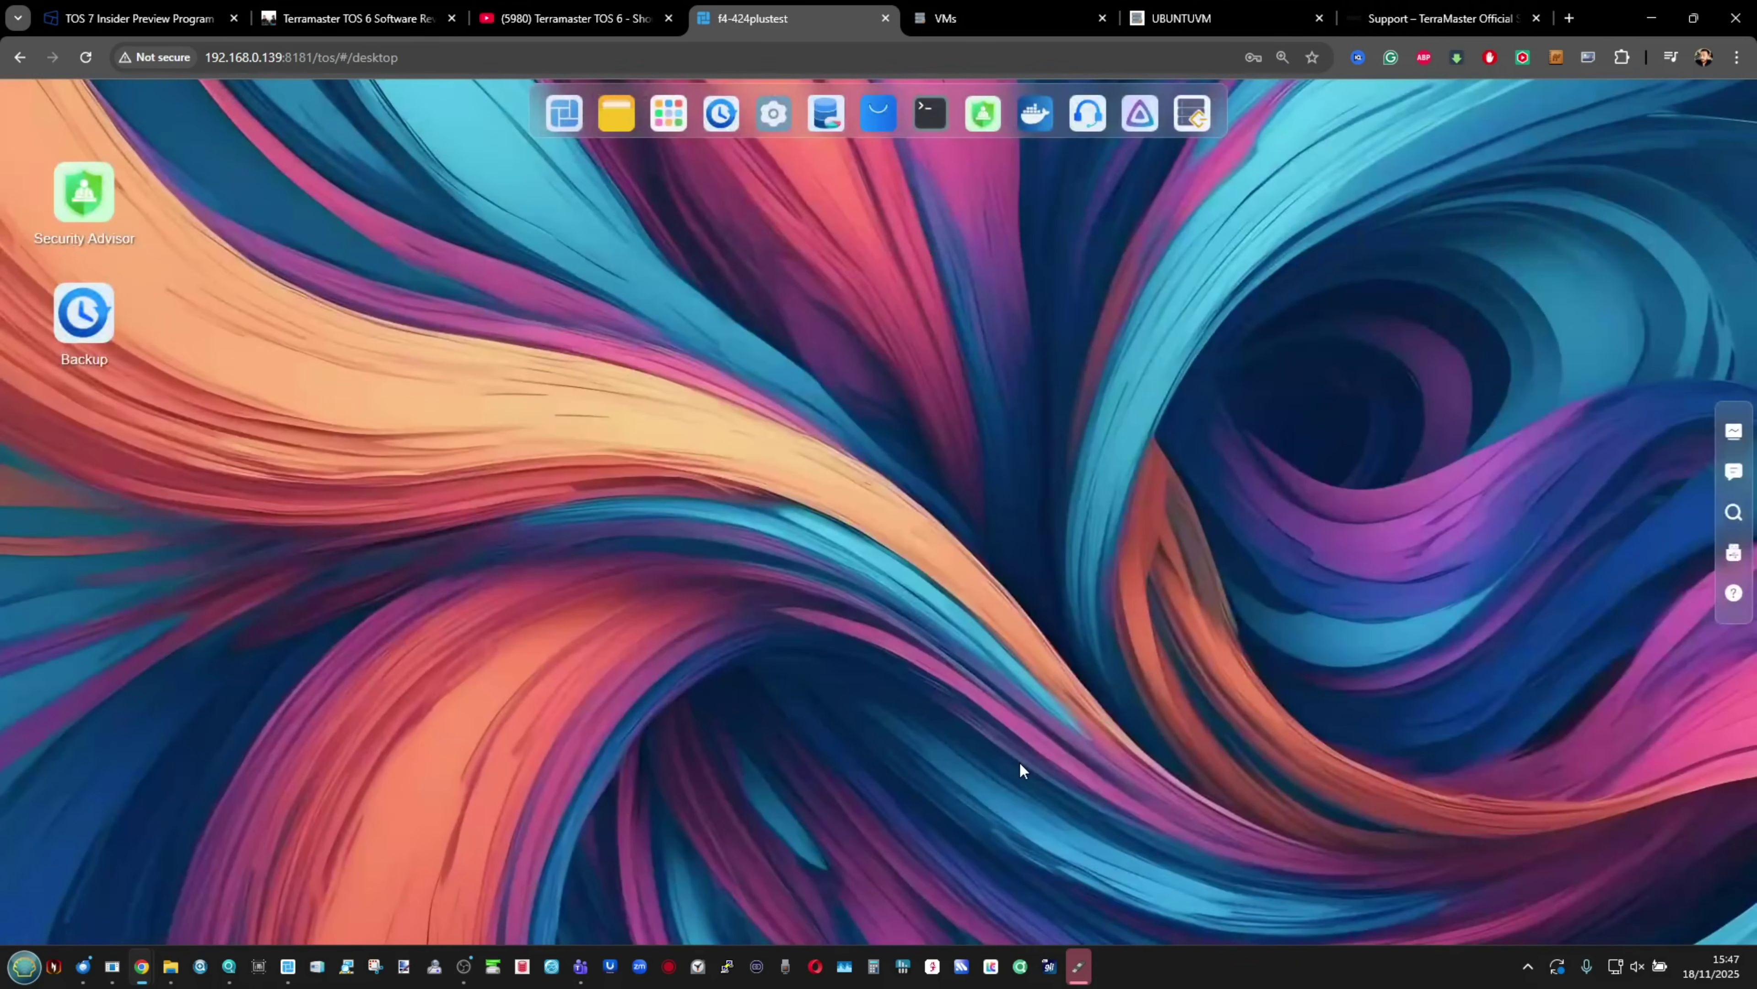